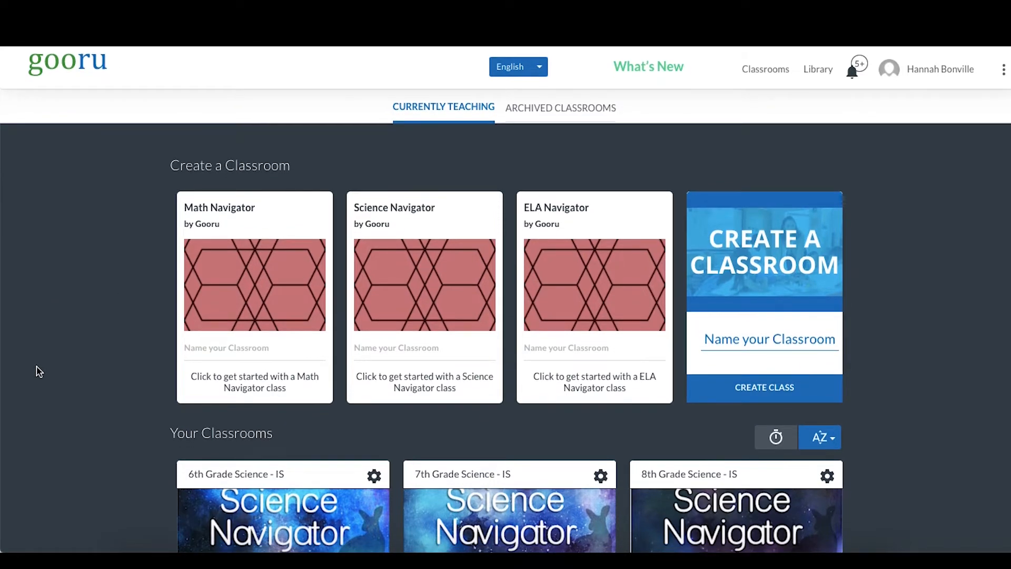
Browse the courses under My Content in the library and return to the home page.
scroll(38, 371, down, 5)
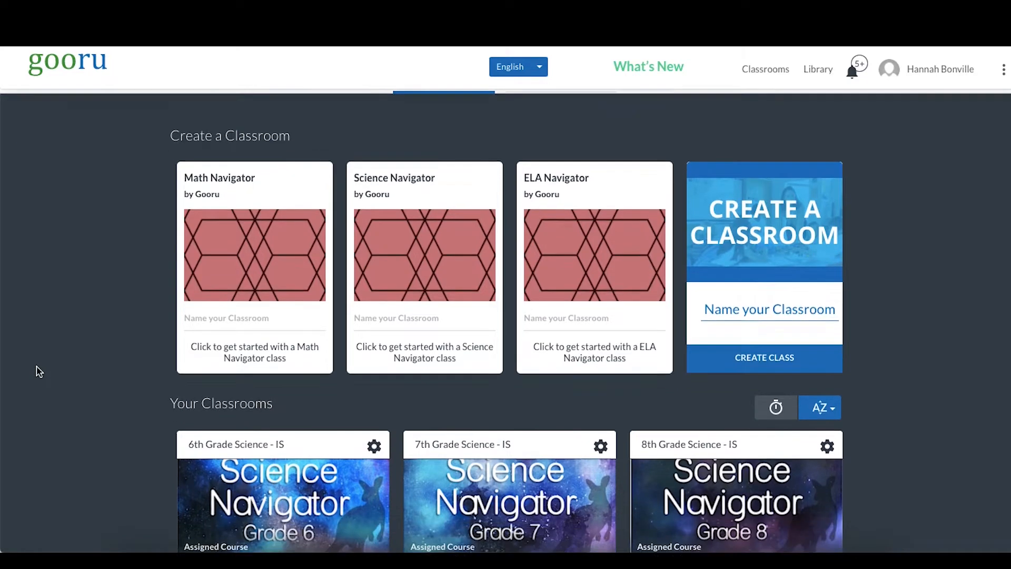
scroll(38, 371, up, 5)
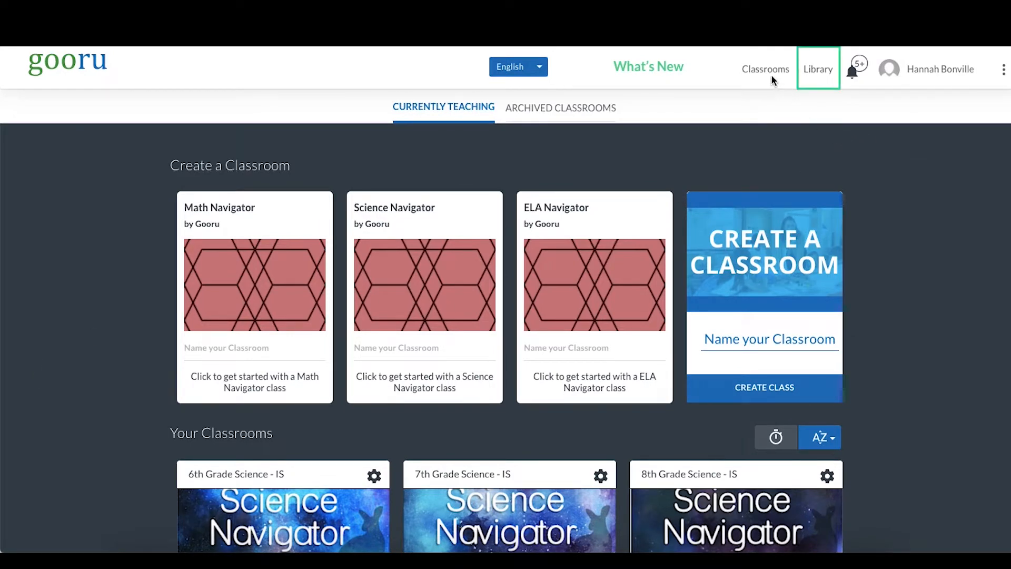
click(821, 72)
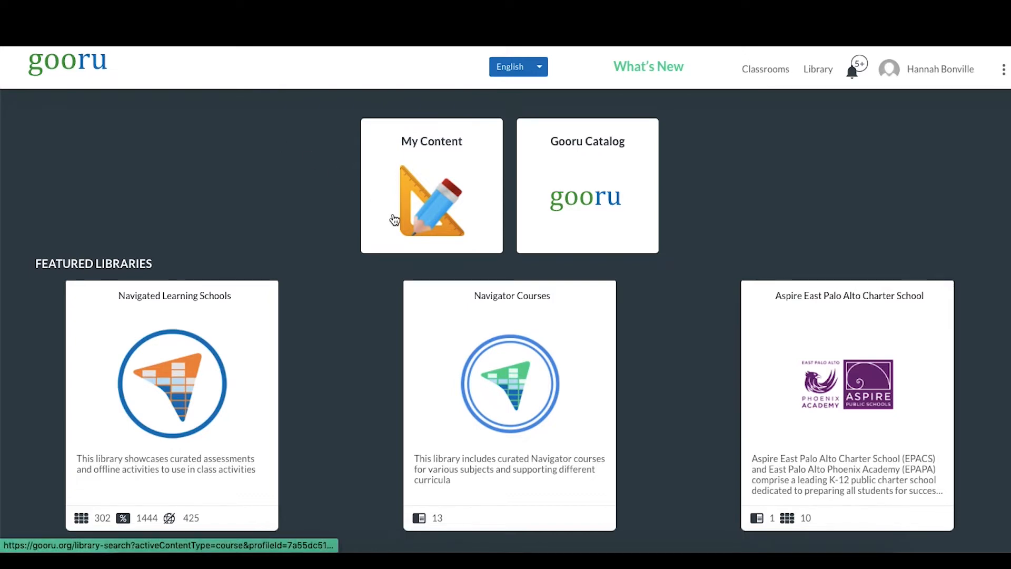
click(412, 211)
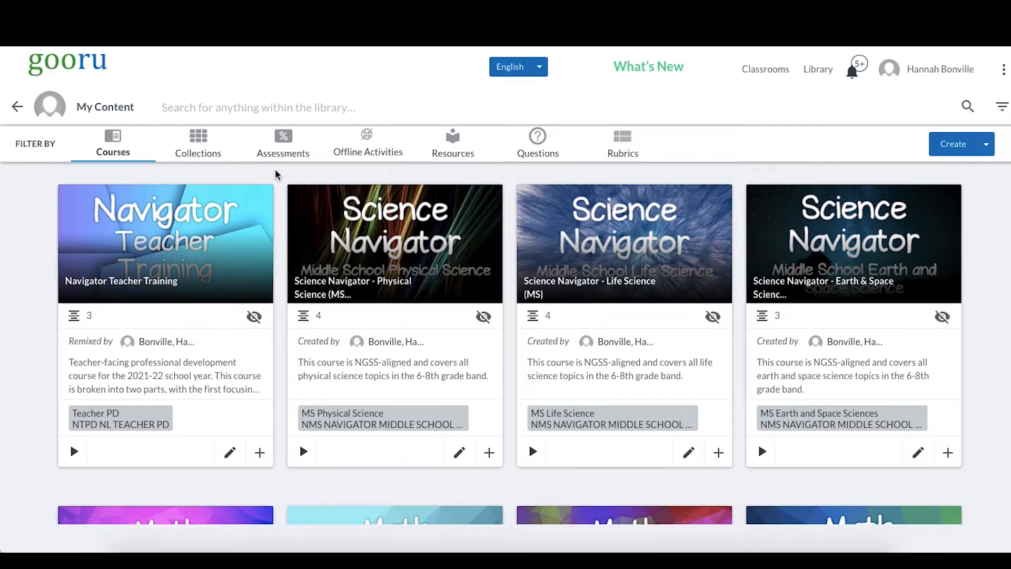
scroll(125, 301, down, 10)
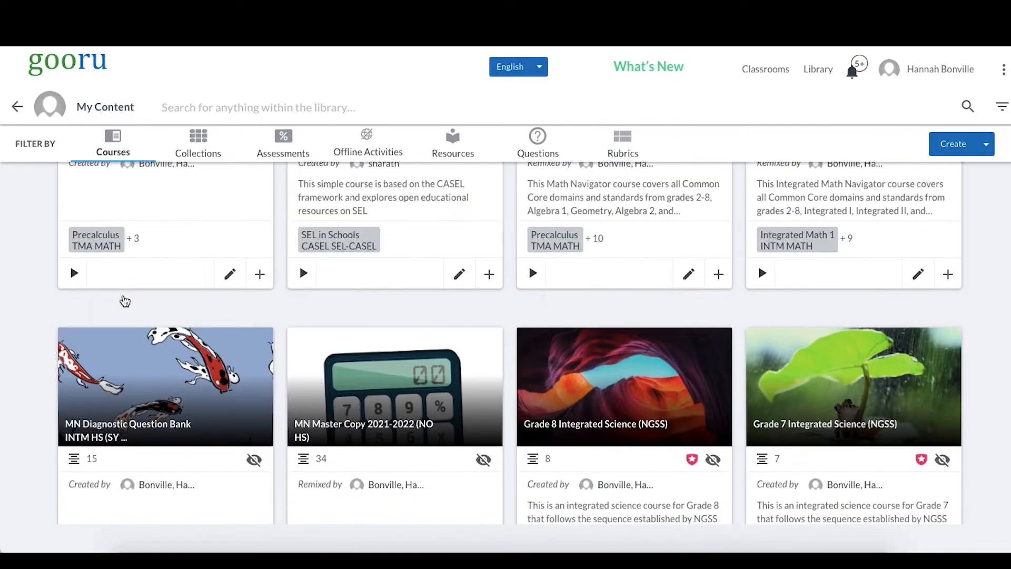
scroll(125, 301, up, 10)
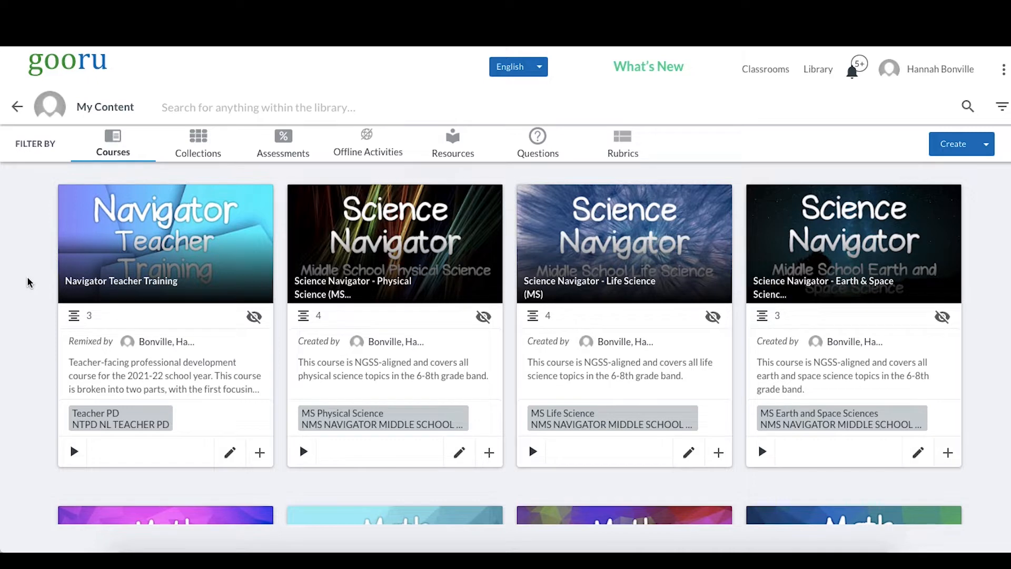
click(19, 106)
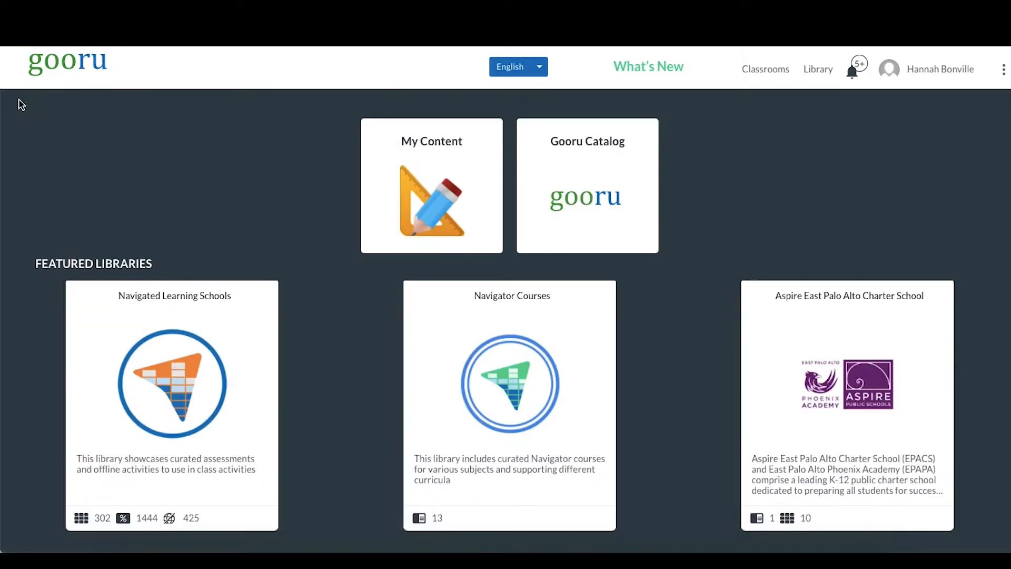
click(55, 67)
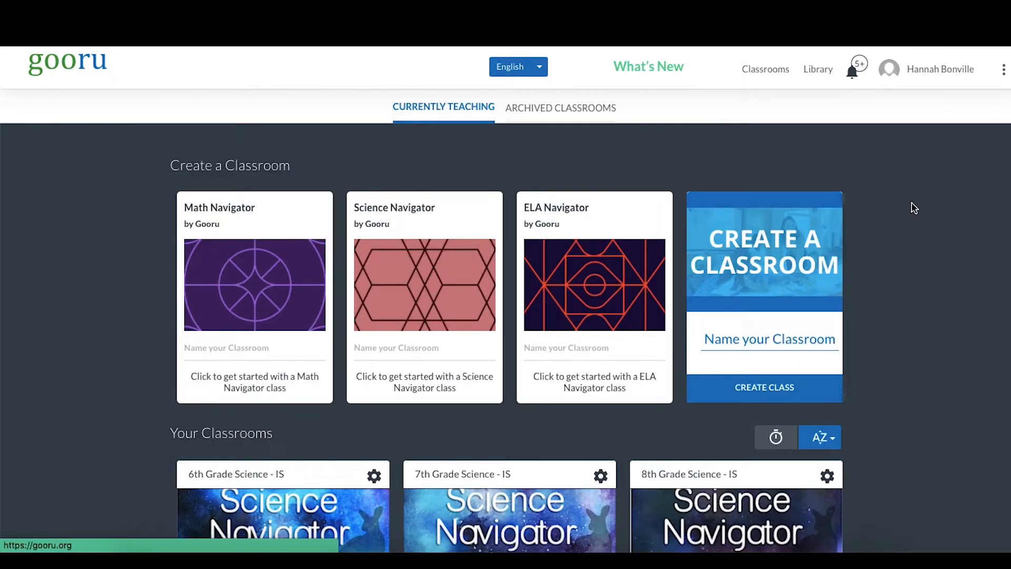
Open the library's My Content area with its list of courses.
click(816, 78)
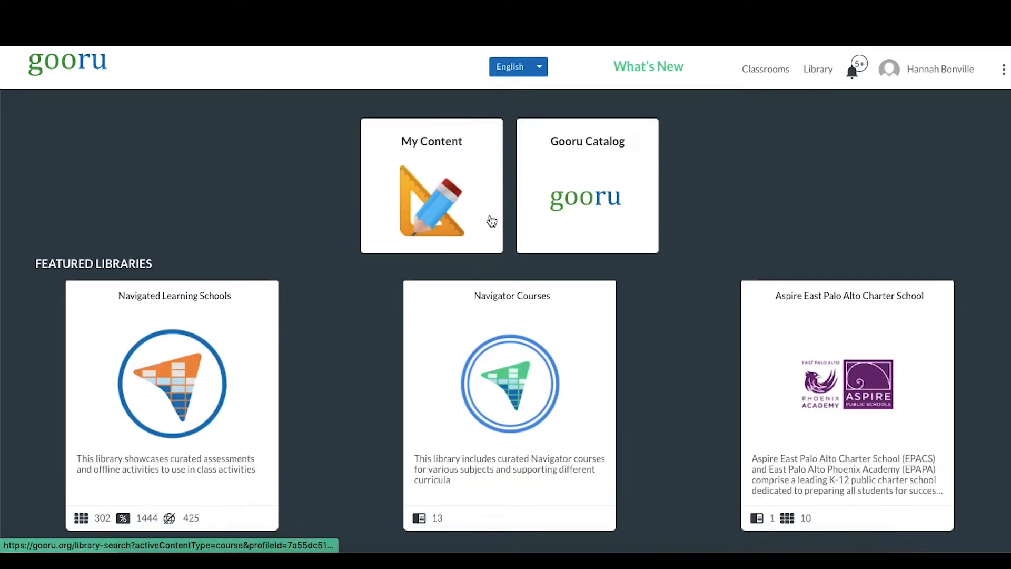
click(426, 209)
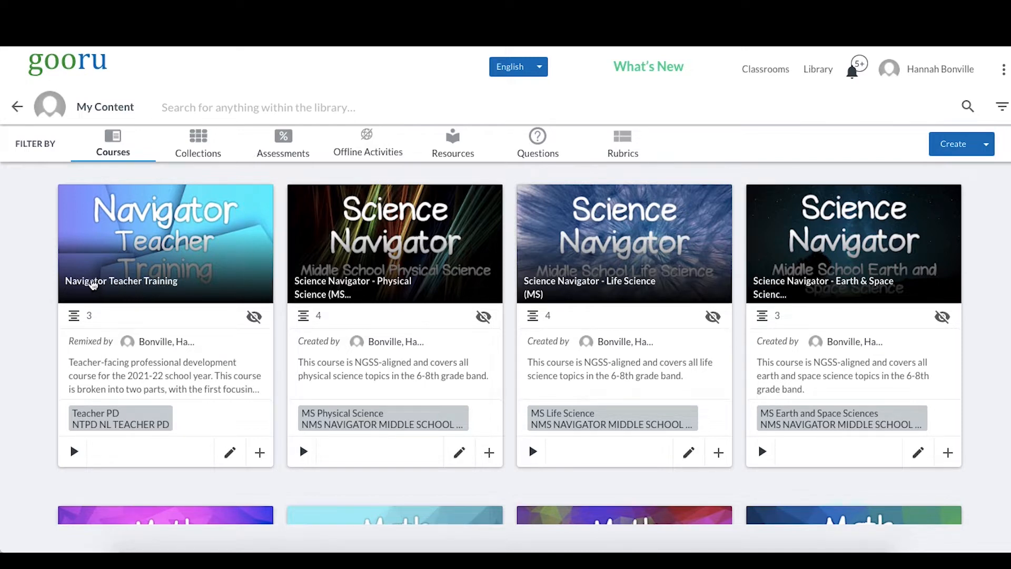
scroll(42, 277, down, 1)
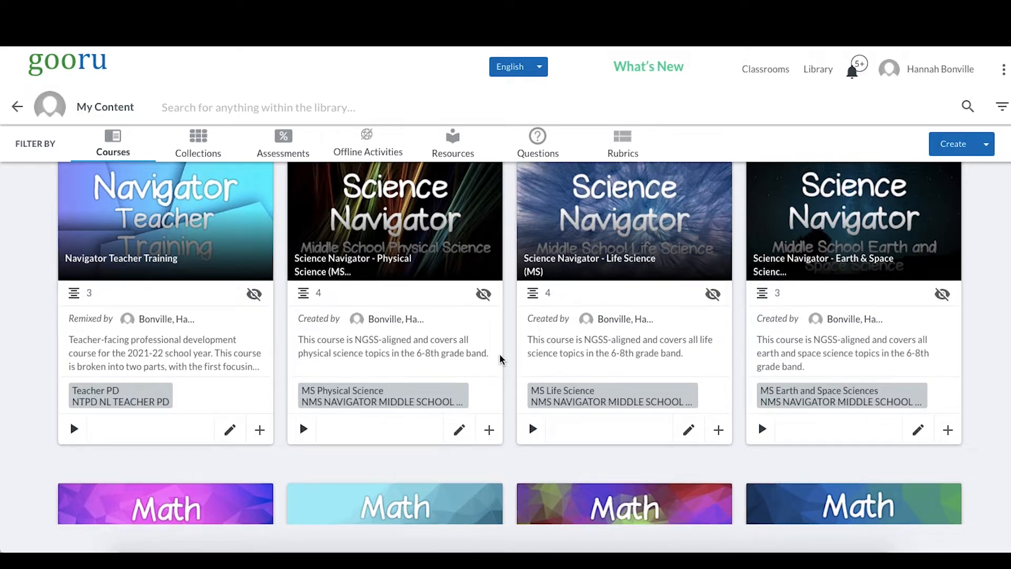
scroll(499, 356, up, 1)
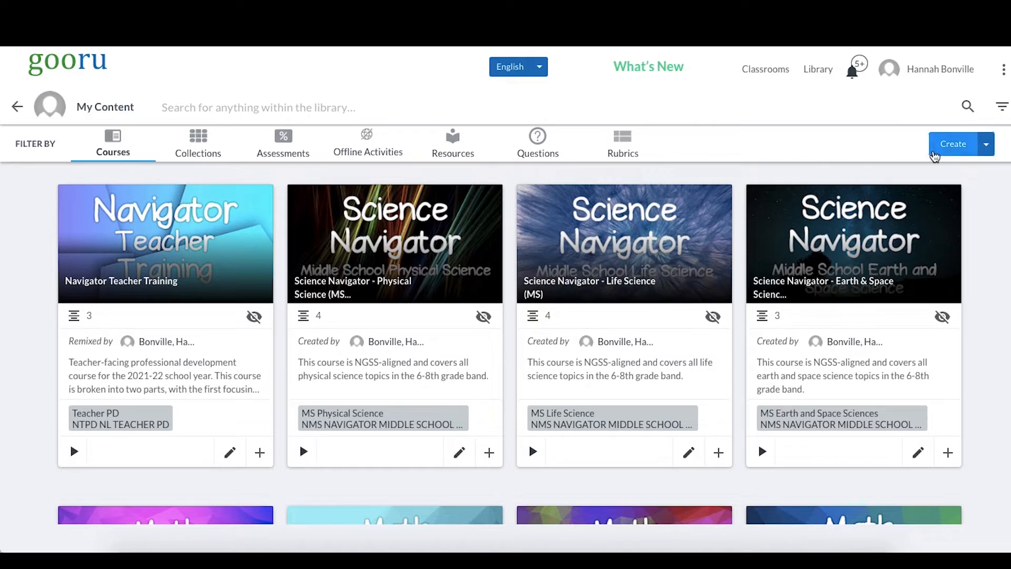
Create a new course titled "Algebra 1 - SY 2021-2022" in the K12 category.
click(960, 150)
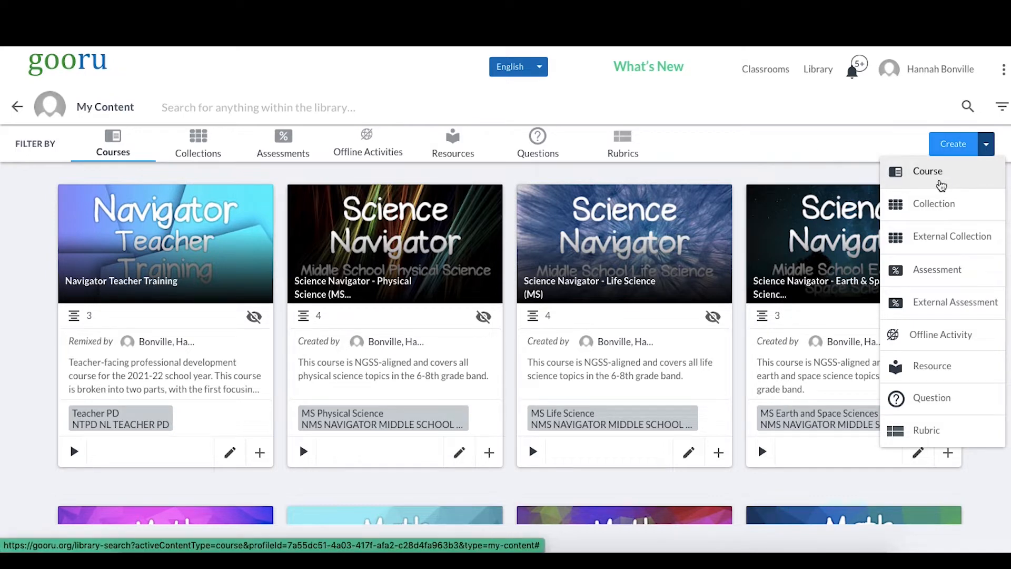
click(942, 185)
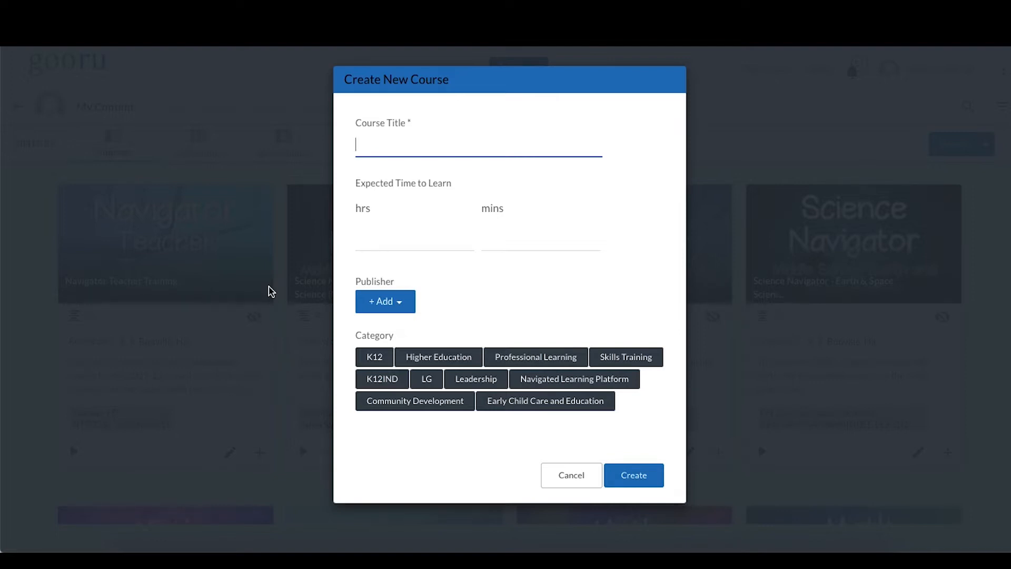
text(Algebra)
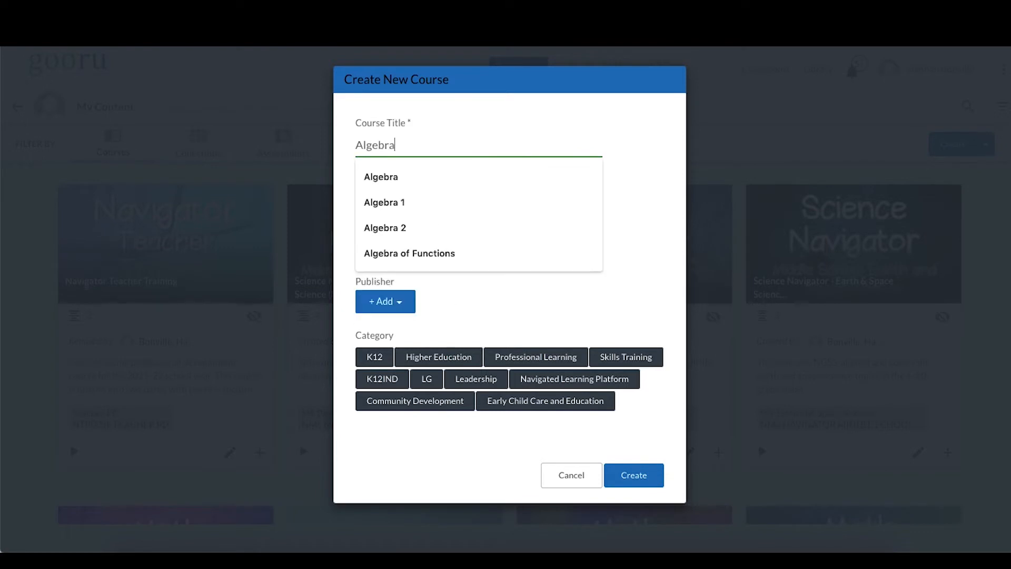
text( 1 - SY )
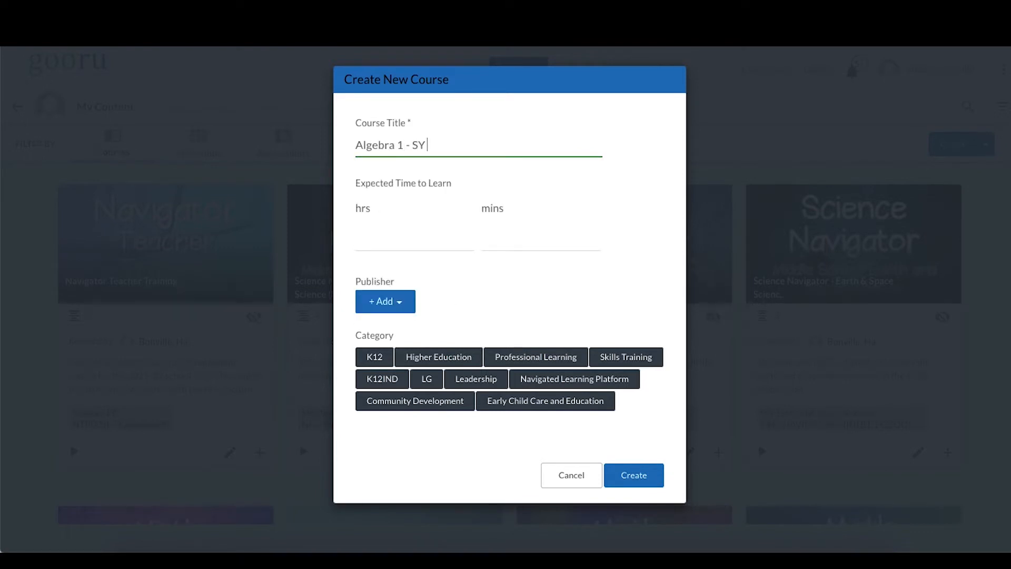
text(2021-2022)
click(370, 362)
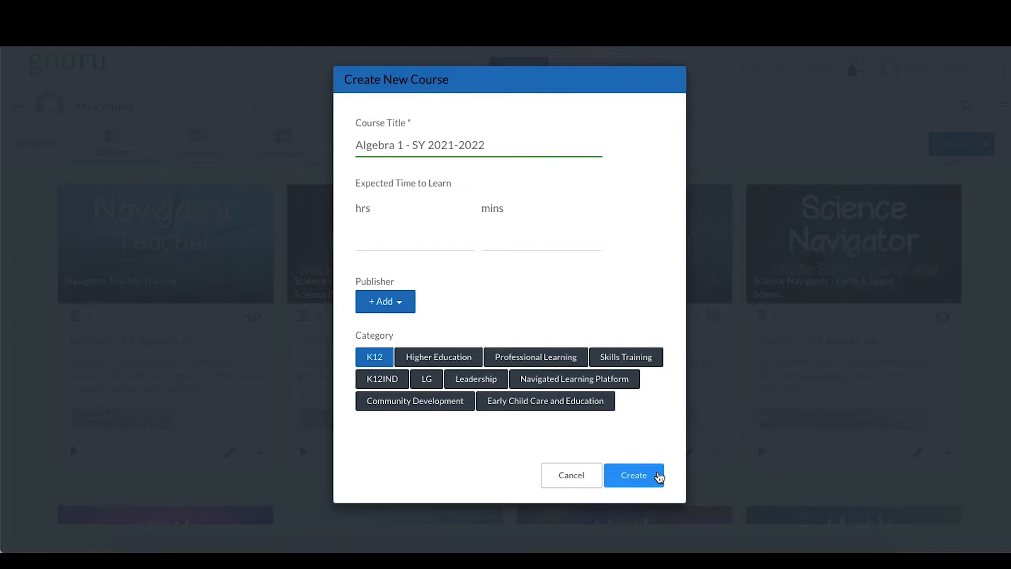
click(634, 475)
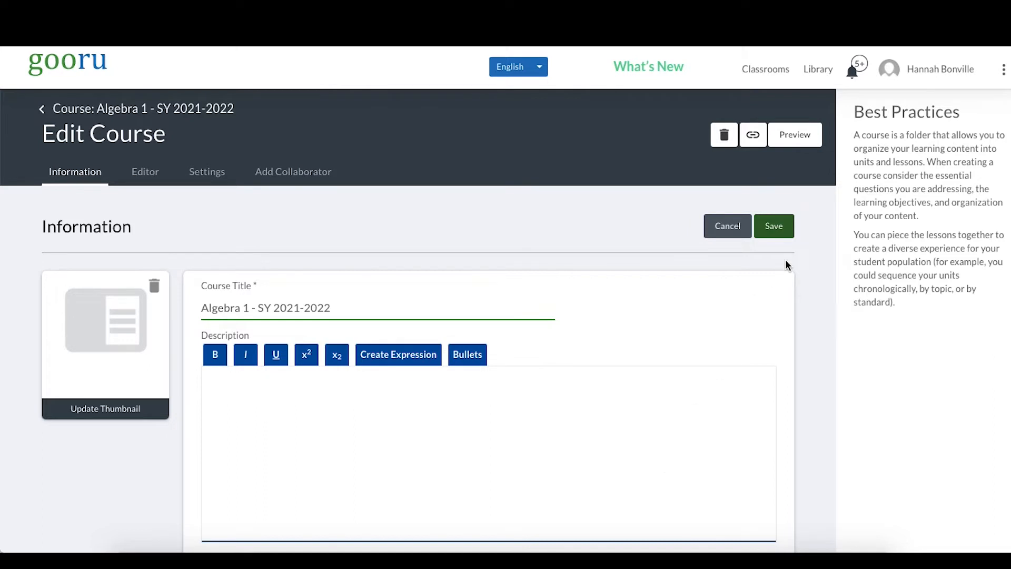
Save the new course's information and reopen the course from the My Content list.
click(776, 228)
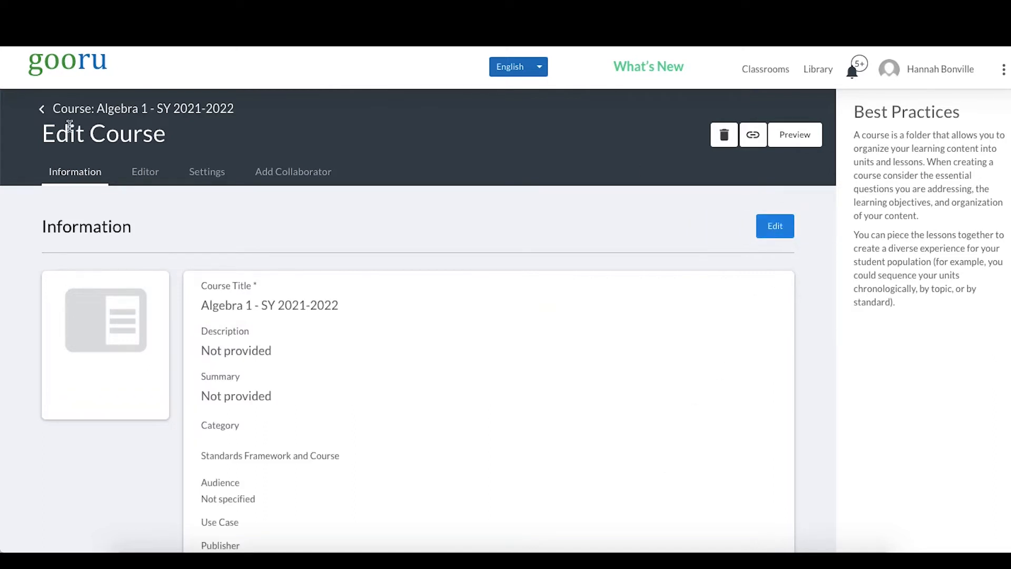
click(63, 108)
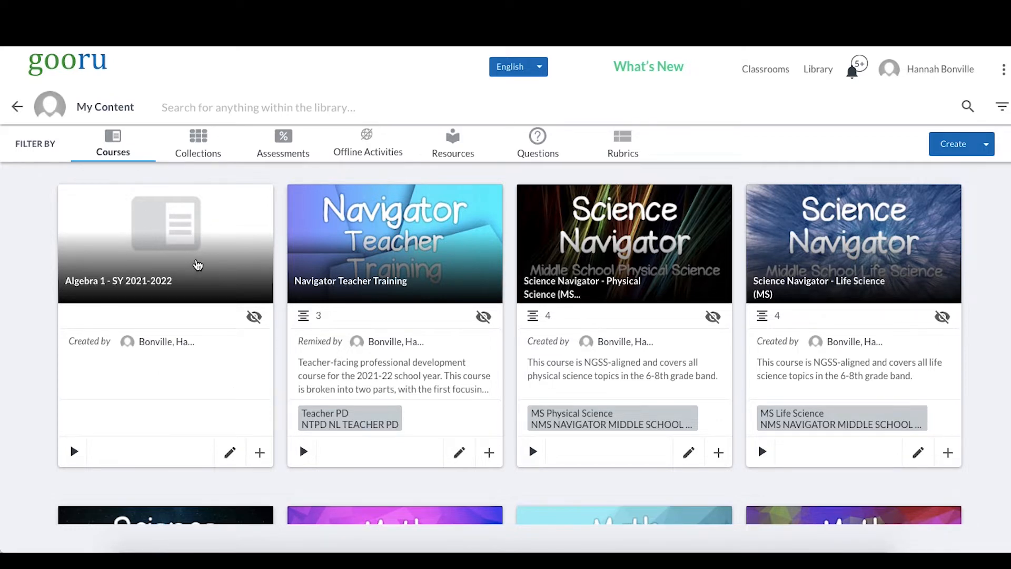
click(197, 265)
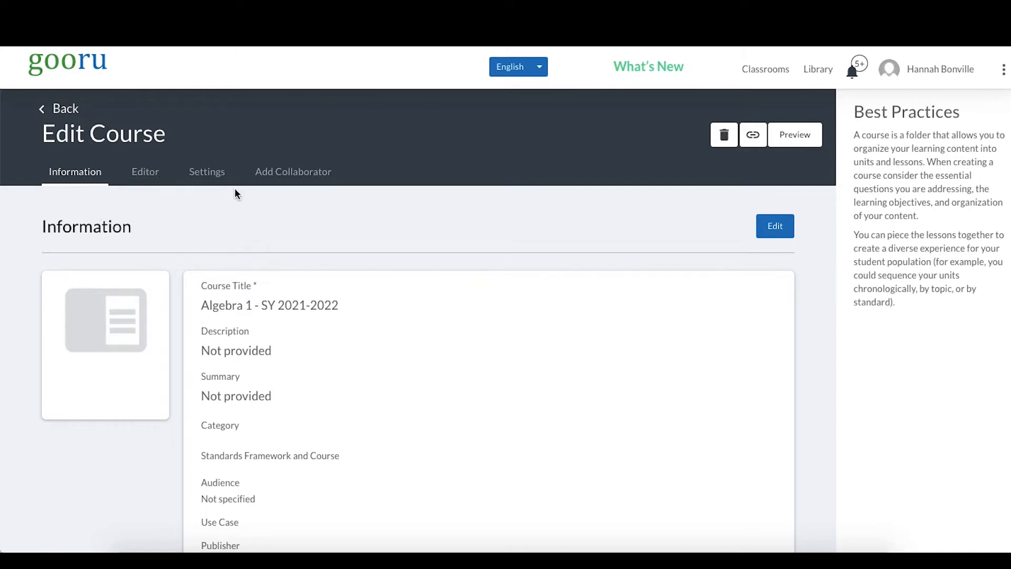
Look over the course's Information, Editor and Settings sections.
scroll(263, 231, down, 1)
scroll(263, 230, up, 1)
scroll(343, 195, down, 10)
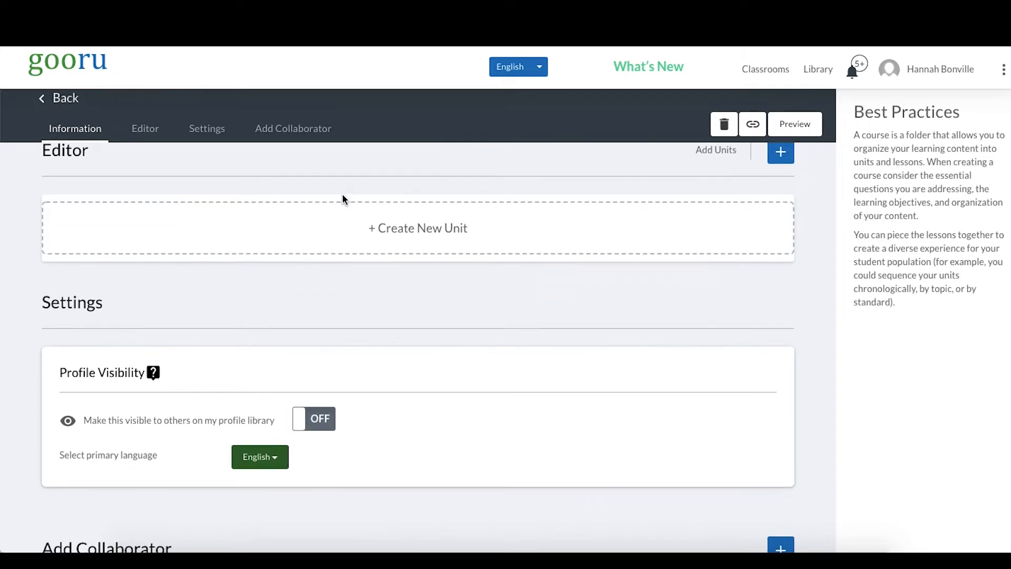
scroll(342, 200, up, 10)
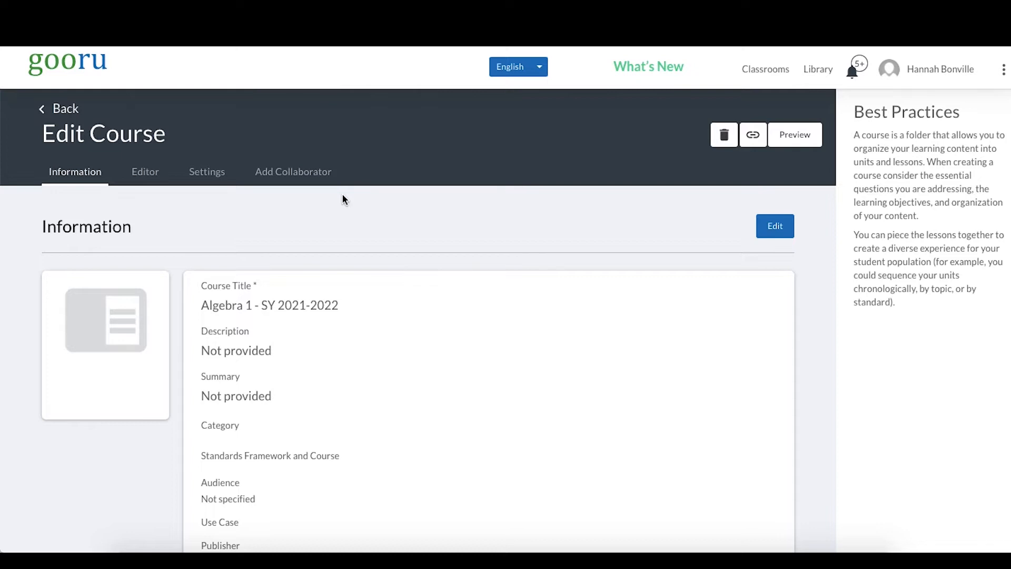
scroll(831, 235, down, 2)
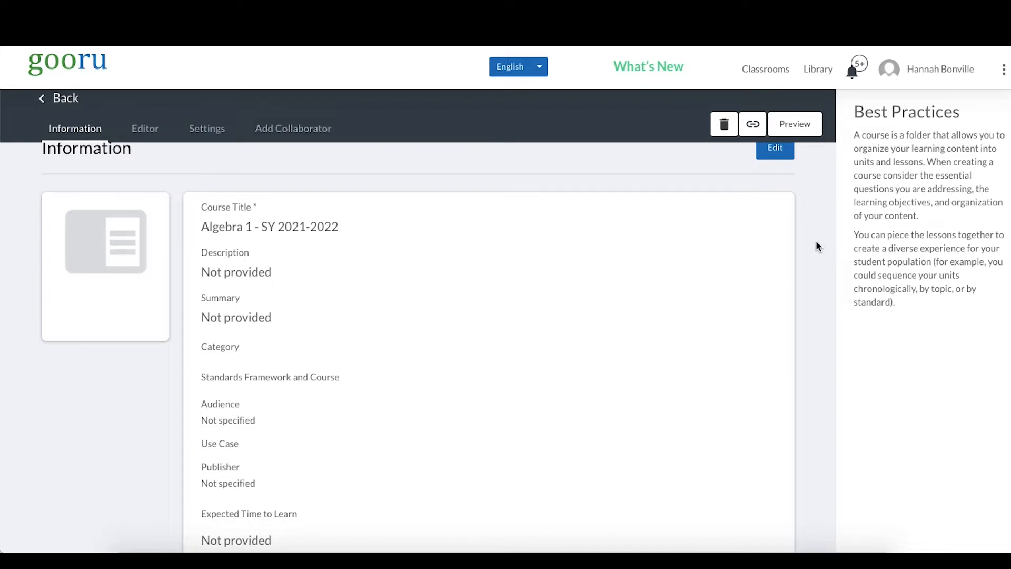
scroll(817, 242, up, 2)
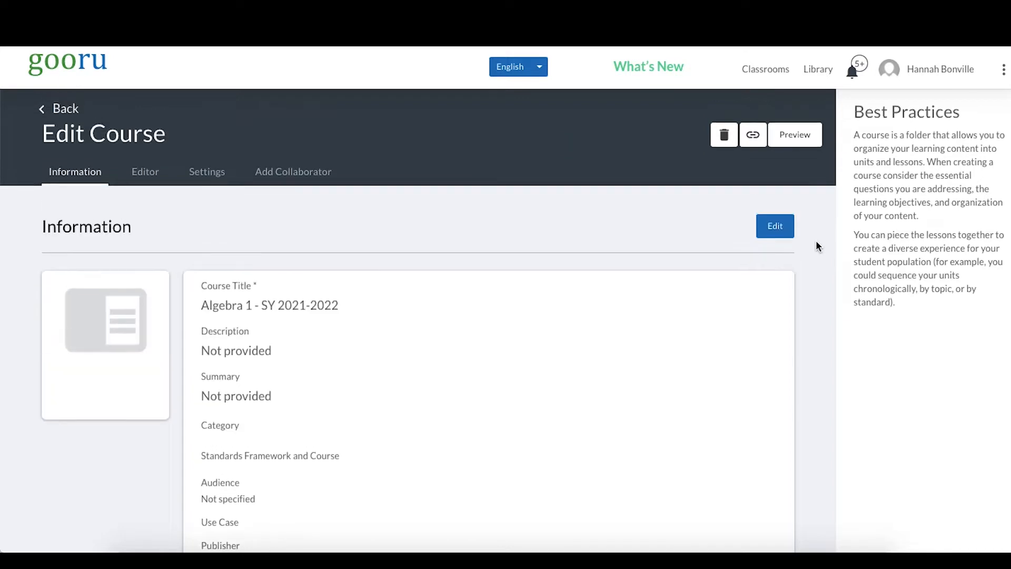
Upload the Math Navigator Algebra 1 image from the computer as the course thumbnail and save the course information.
click(776, 233)
scroll(371, 227, down, 1)
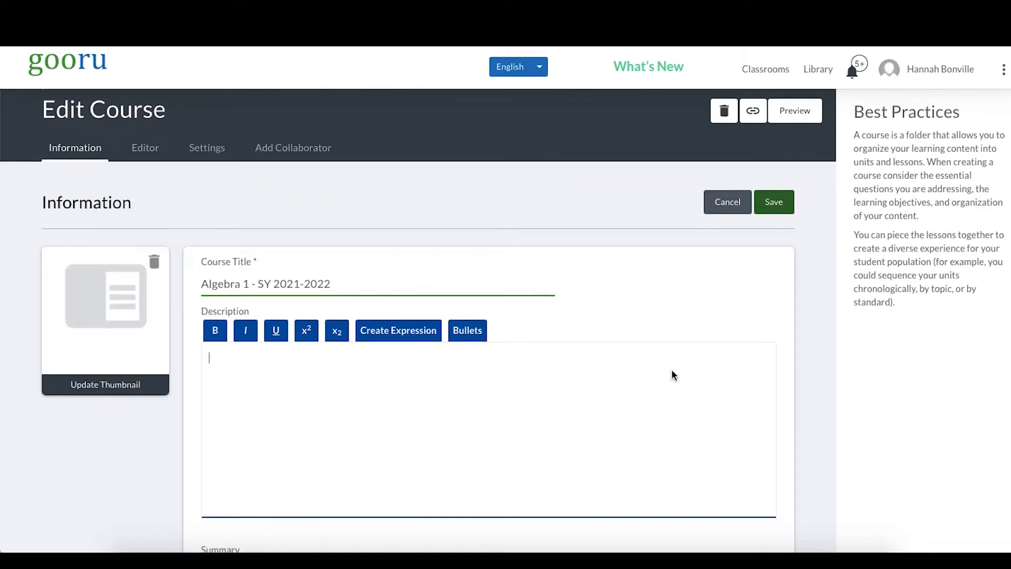
click(136, 385)
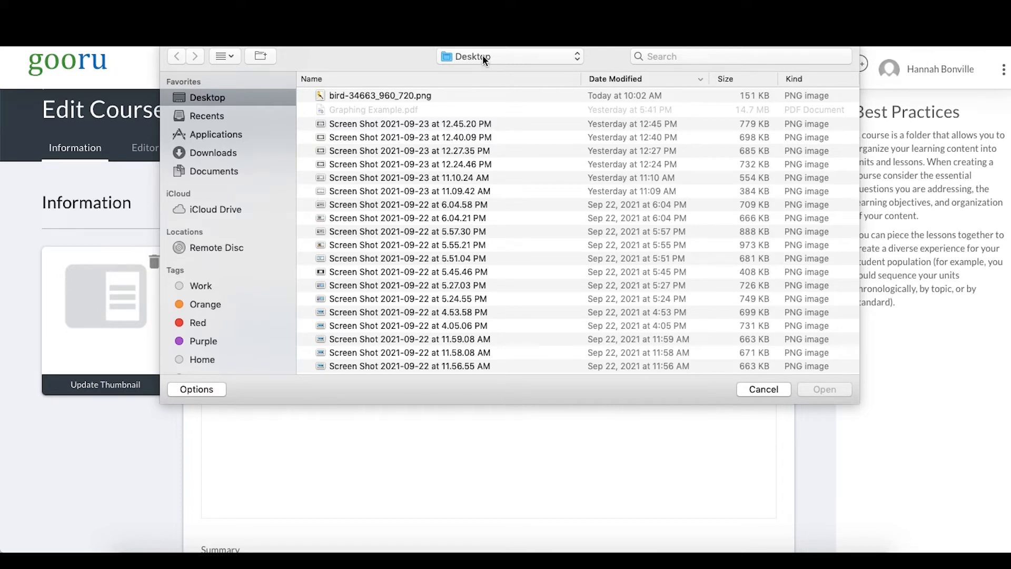
click(455, 59)
click(482, 148)
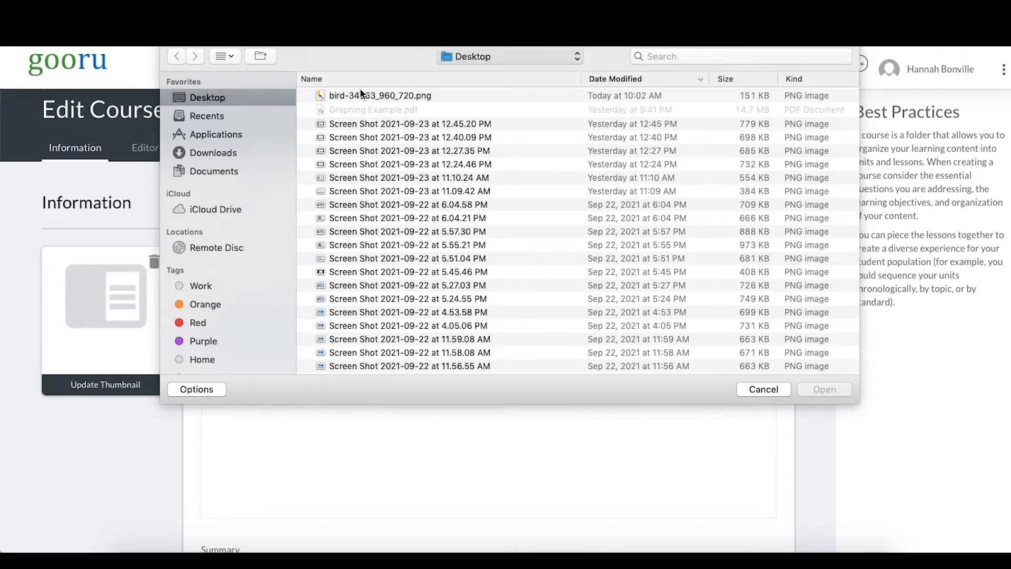
double_click(366, 109)
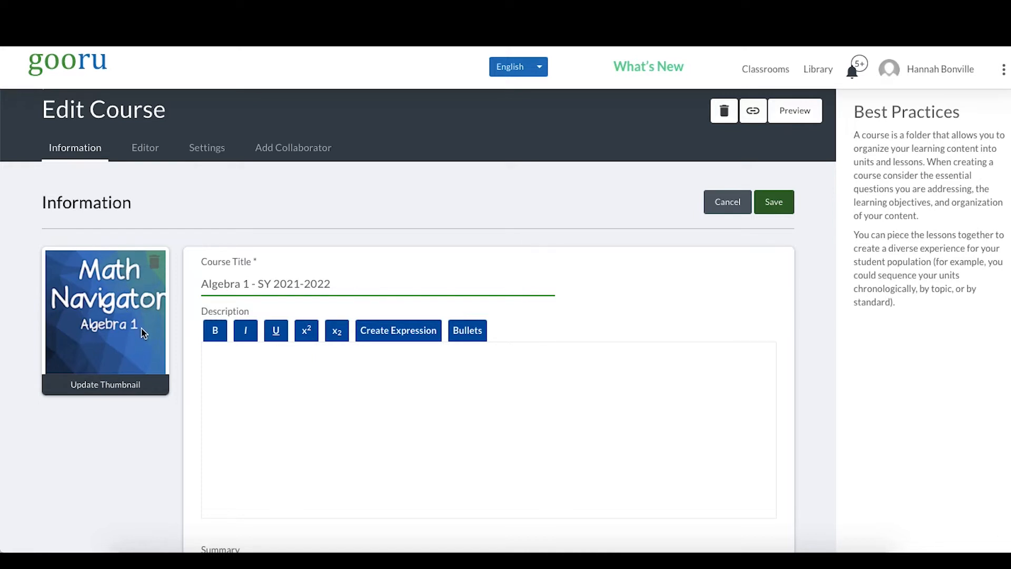
click(786, 206)
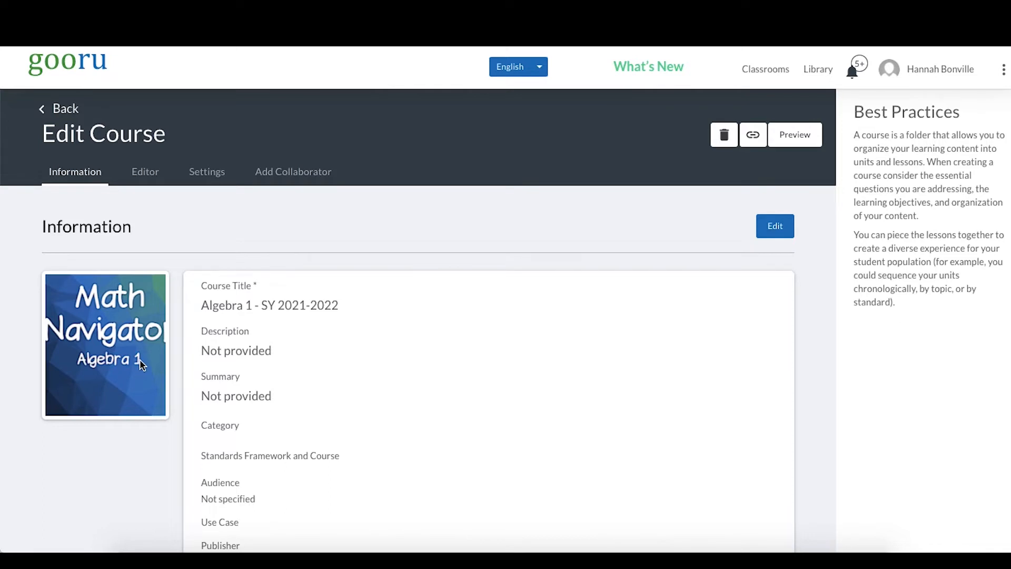
Check the course's thumbnail in the My Content list and reopen the Algebra 1 - SY 2021-2022 course.
click(67, 108)
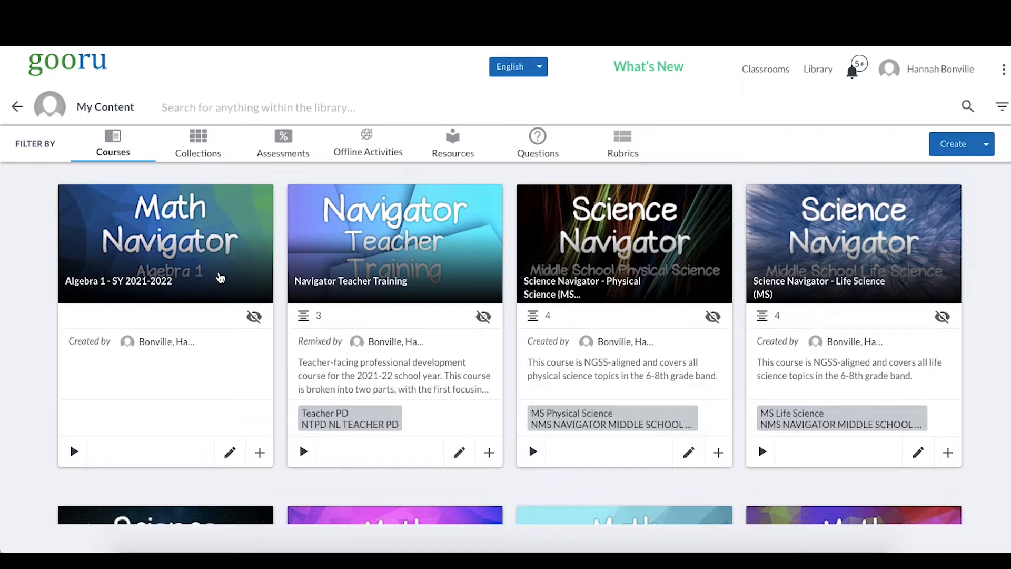
click(220, 278)
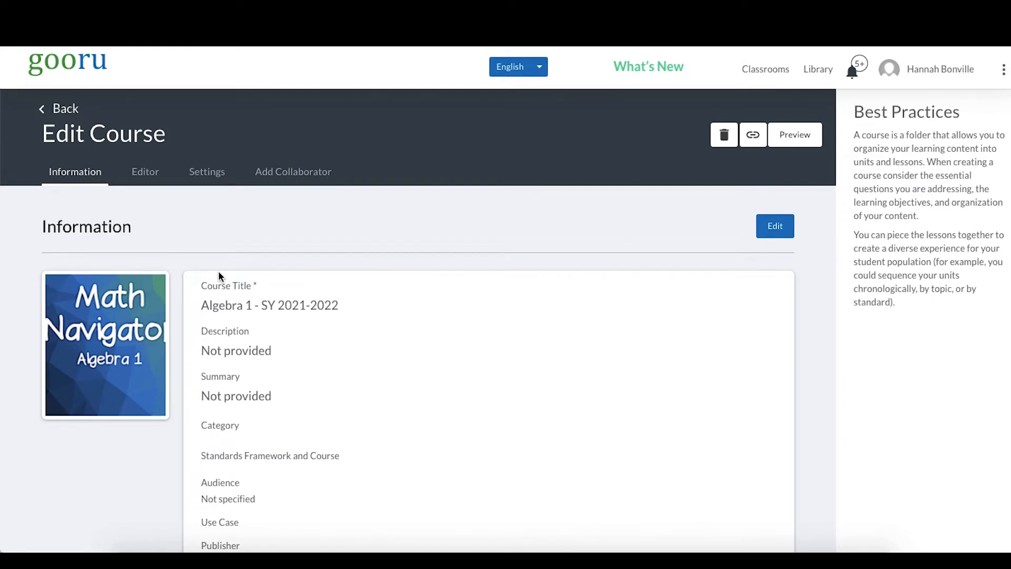
scroll(570, 306, down, 2)
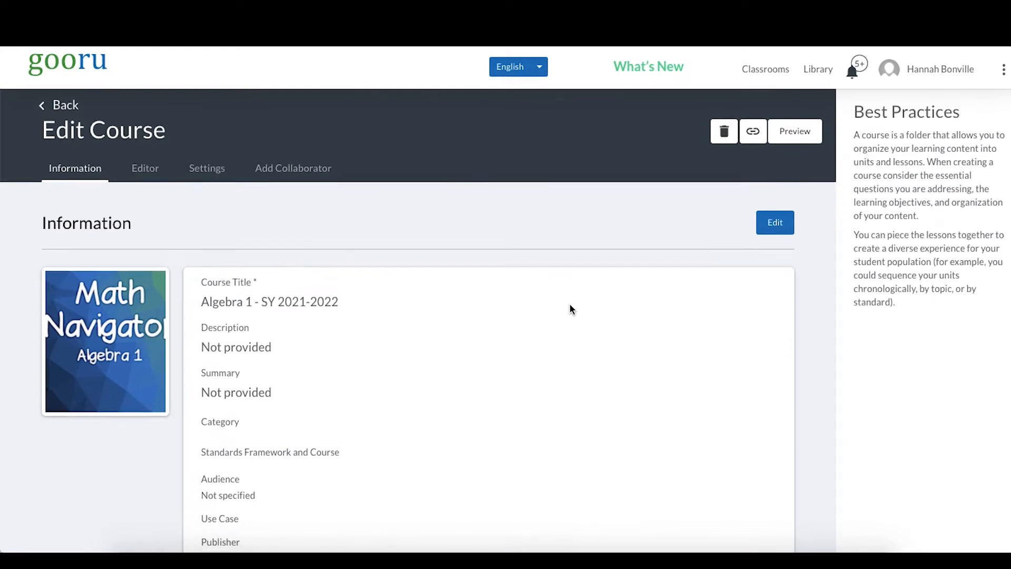
scroll(733, 271, up, 2)
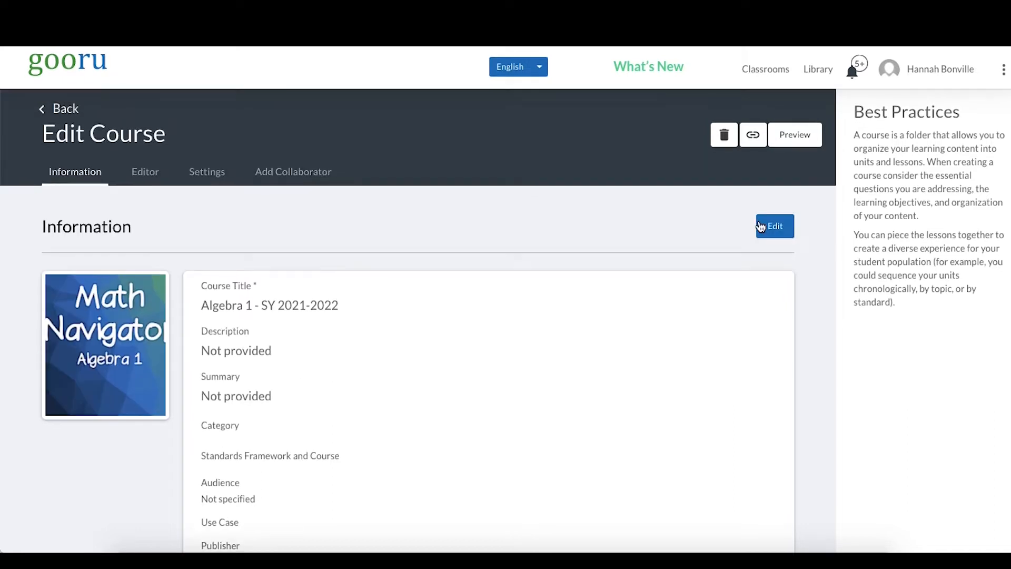
Edit the course information and enter the summary "This course covers all Common Core standards for Algebra 1. It is designed for ninth grade students.".
click(776, 226)
scroll(291, 243, down, 3)
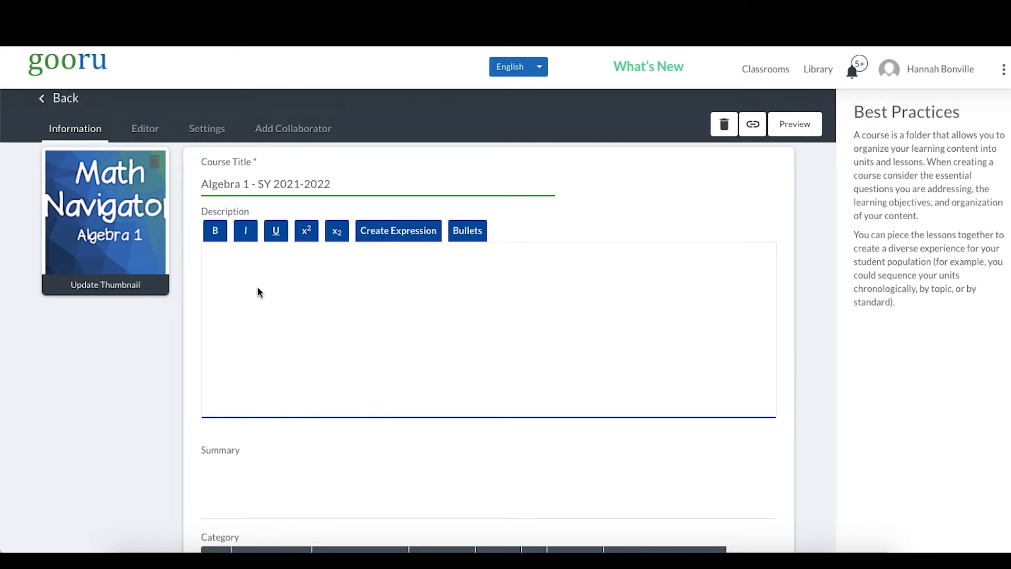
click(225, 460)
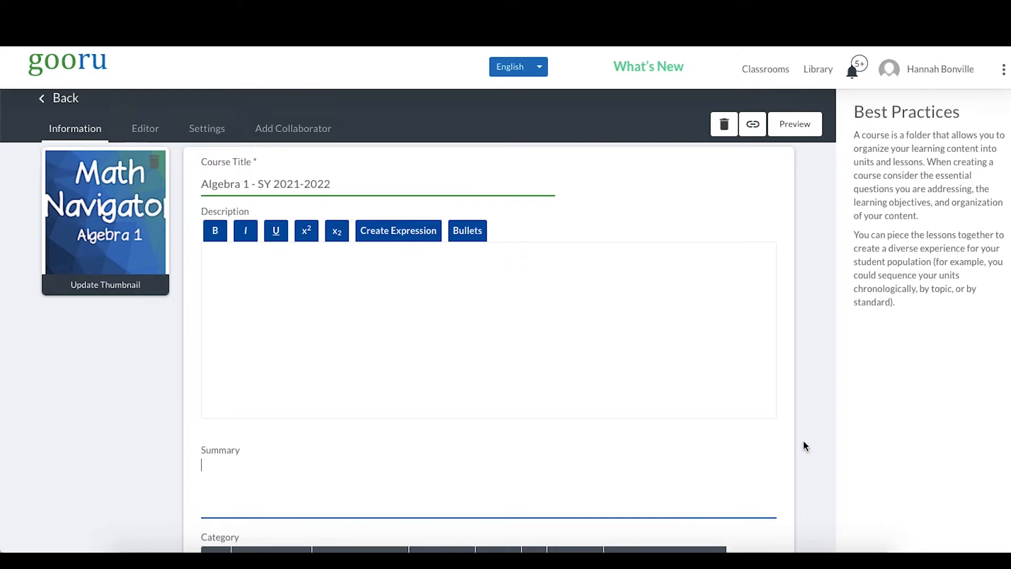
text(This course covers all Common Core standards for Algebra 1. It is designed for ninth grade students and it incl)
key(BackSpace)
key(BackSpace)
key(BackSpace)
key(BackSpace)
key(BackSpace)
key(BackSpace)
key(BackSpace)
key(BackSpace)
key(BackSpace)
key(BackSpace)
key(BackSpace)
key(BackSpace)
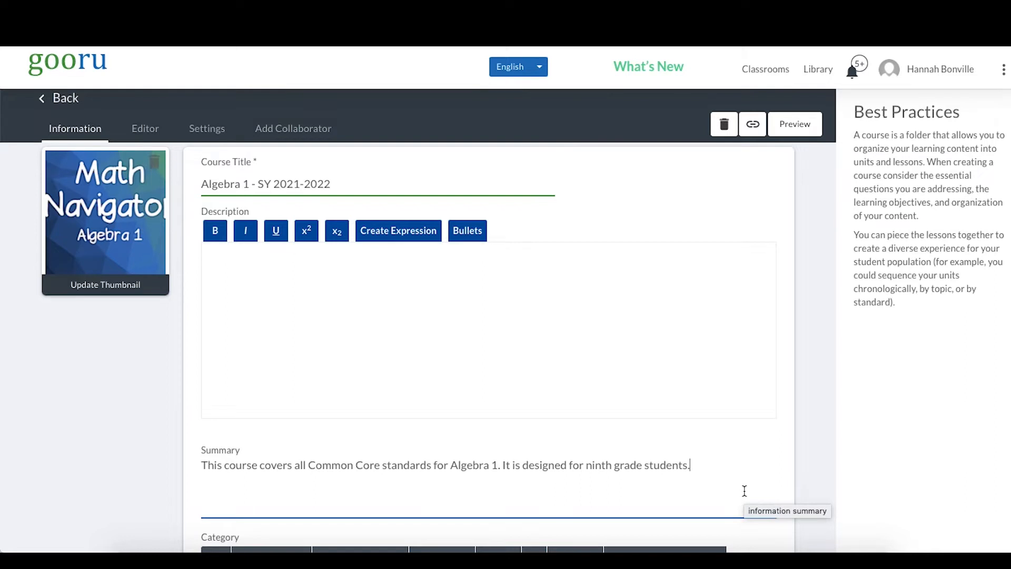
drag(451, 467, 507, 466)
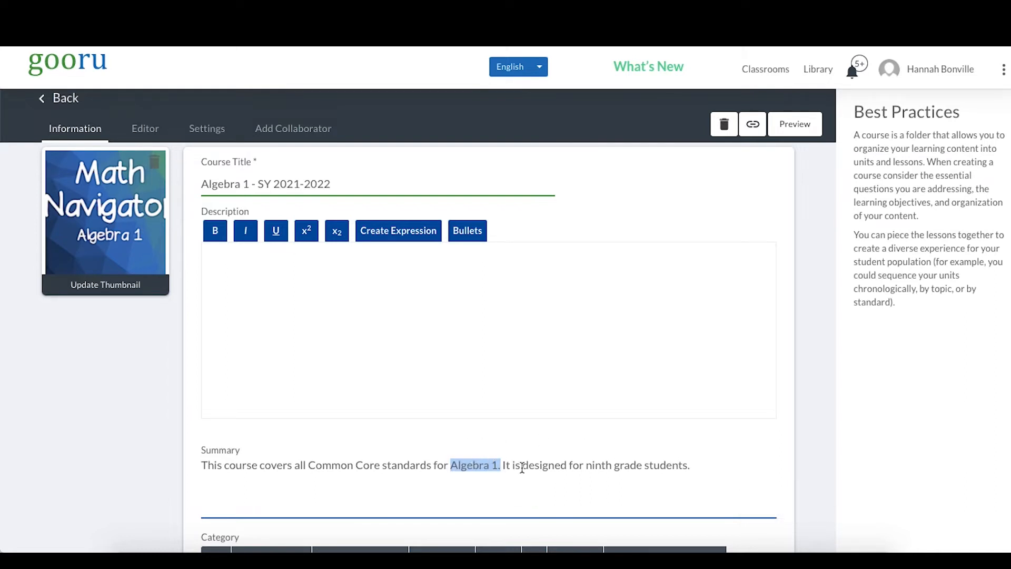
drag(586, 467, 707, 467)
click(706, 467)
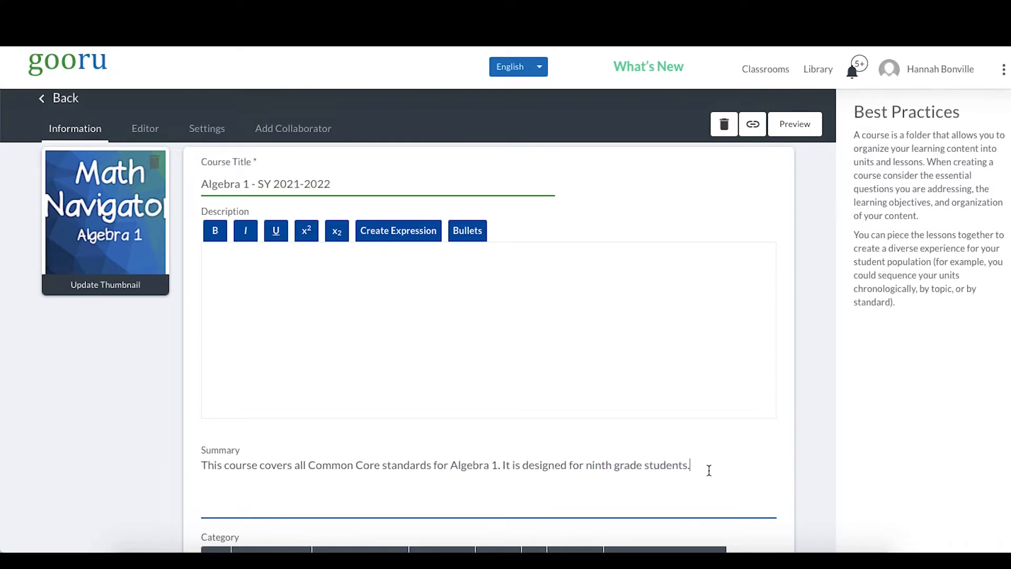
Copy the full summary text into the course's Description.
scroll(709, 469, up, 1)
click(392, 312)
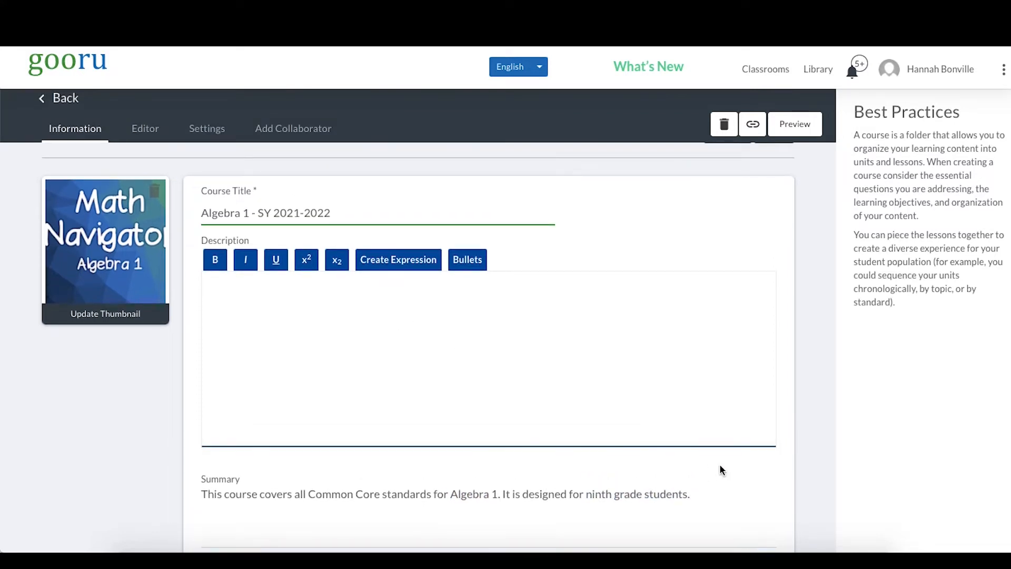
drag(696, 493, 193, 492)
key(ctrl+c)
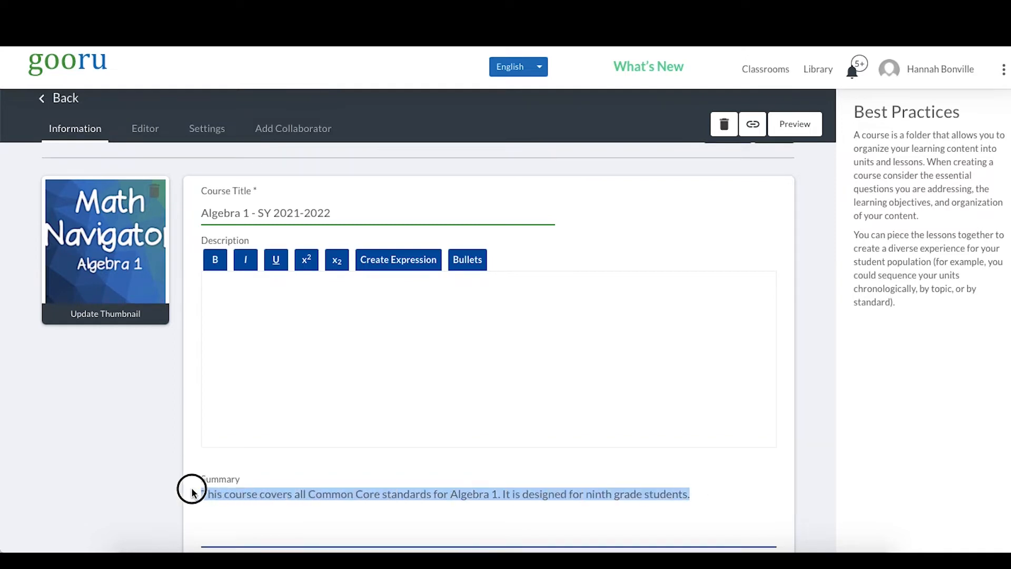
click(269, 318)
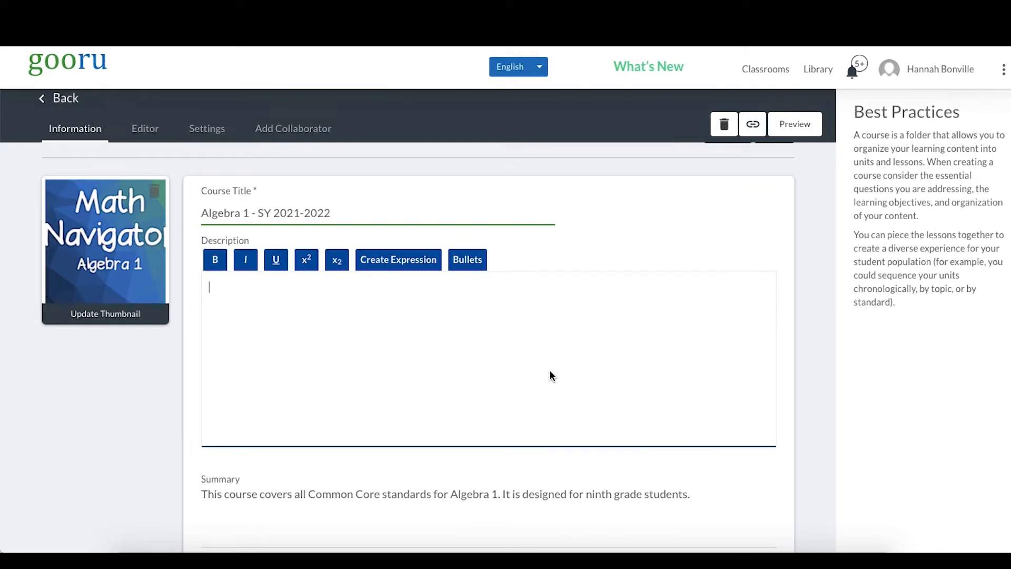
key(ctrl+v)
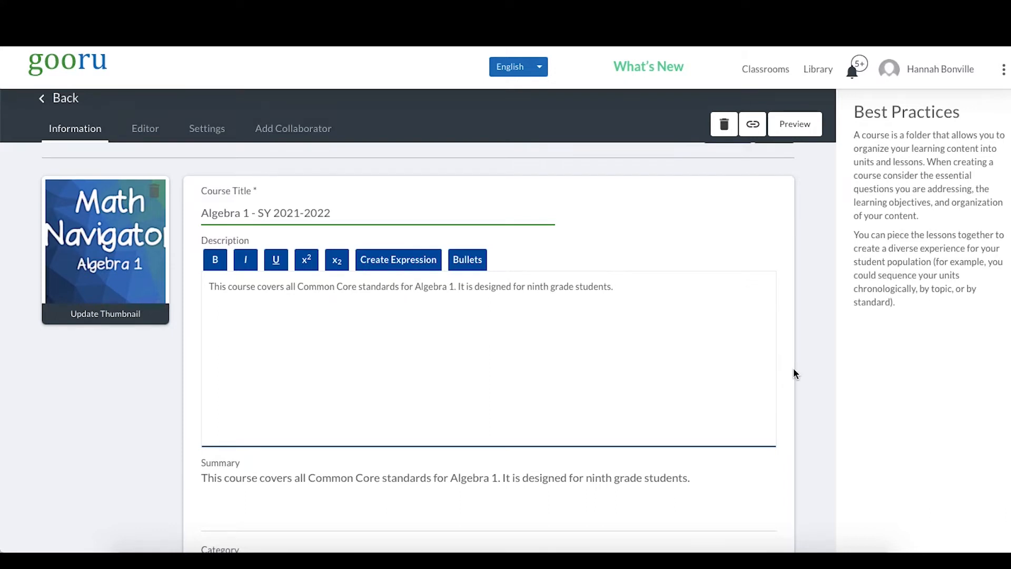
Append "The course includes collections, assessments, and offline activities with rubrics. It can be completed synchronously or asynchronously." to the description and save.
text(The course includes collections, assessments, and offline activities with r)
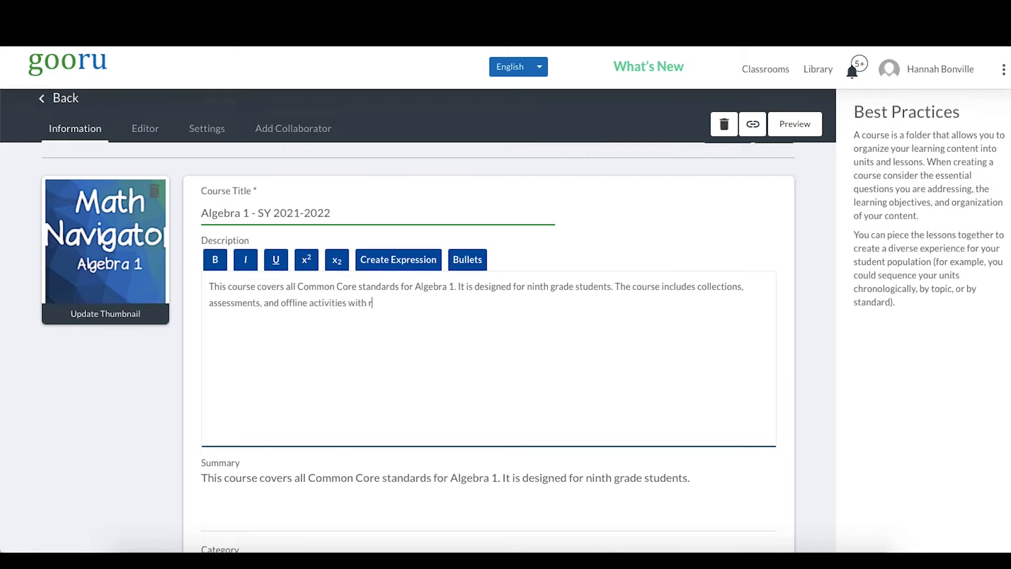
text(ubrics. It can be completed synchronously or asynchronously.)
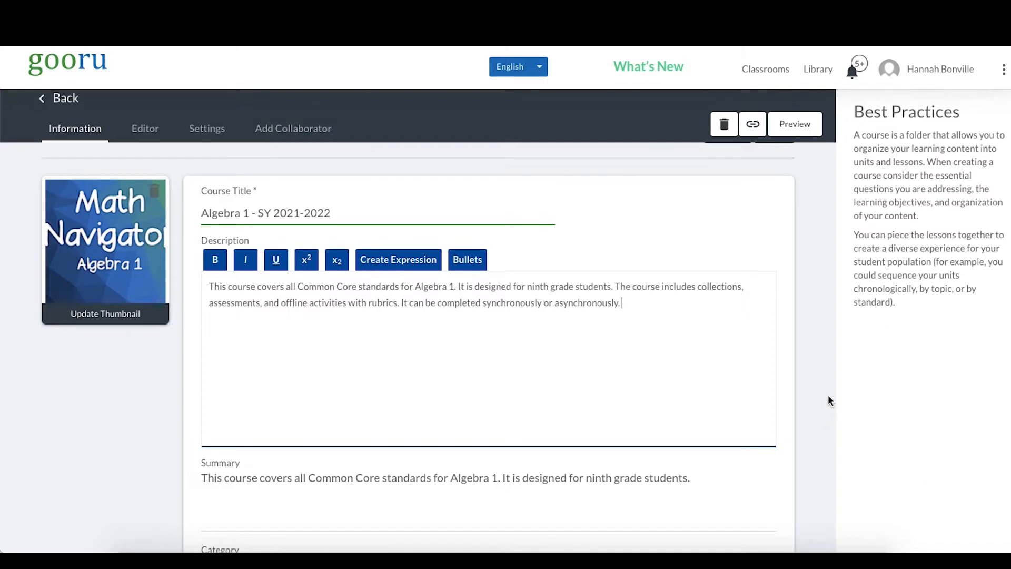
scroll(828, 397, up, 2)
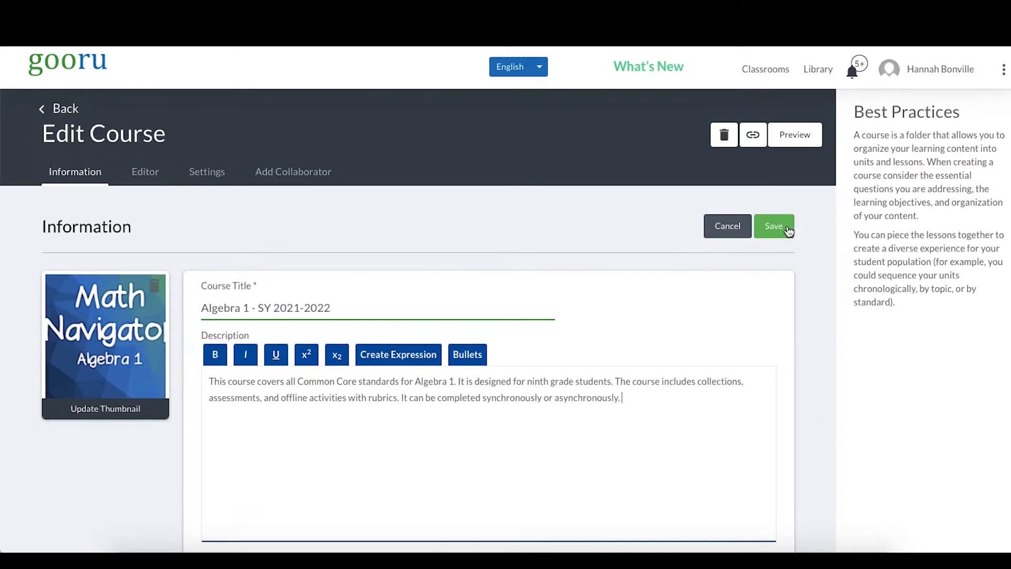
click(789, 231)
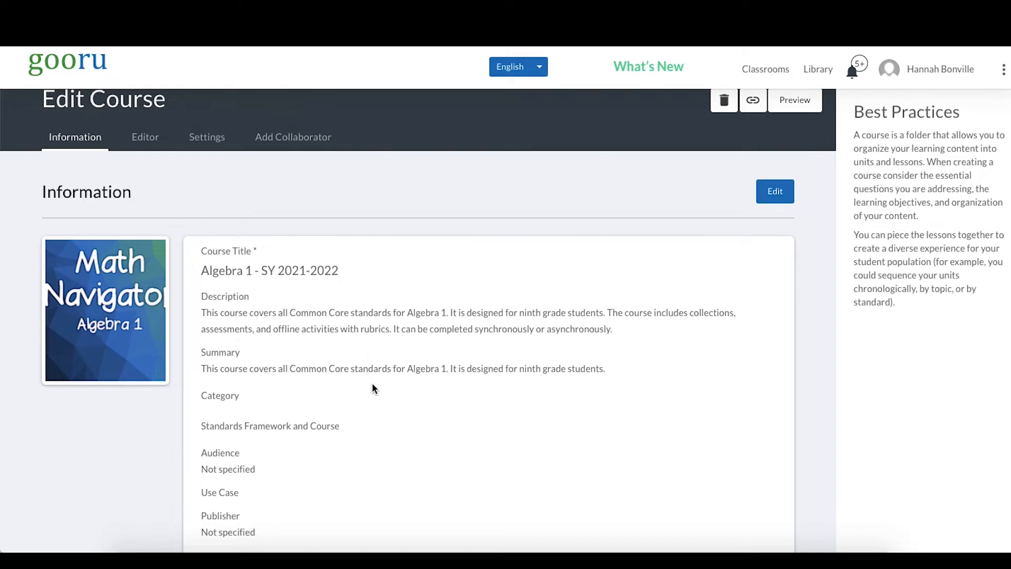
Check the course's summary on its My Content card and reopen the Algebra 1 - SY 2021-2022 course.
scroll(435, 252, up, 1)
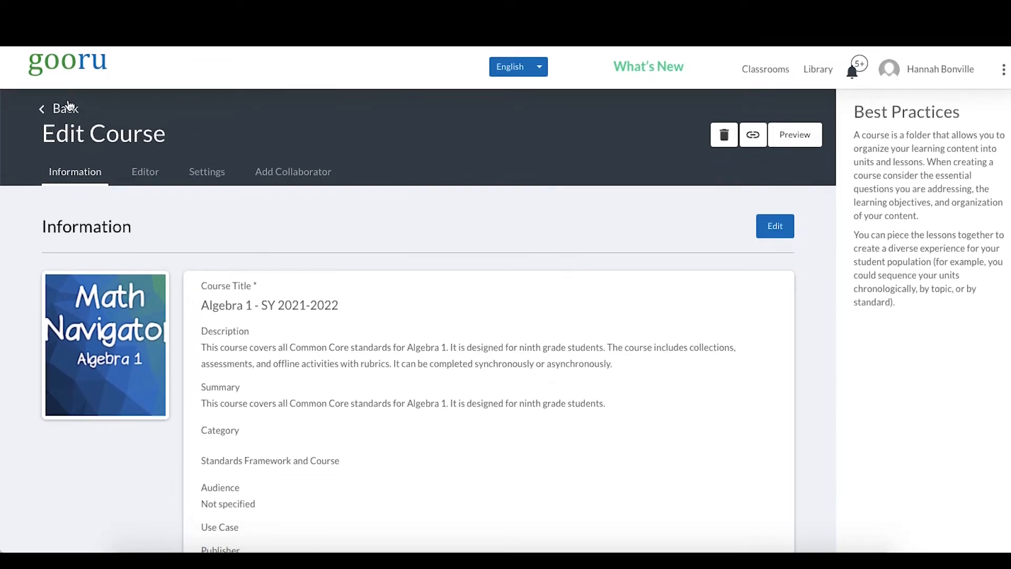
click(65, 108)
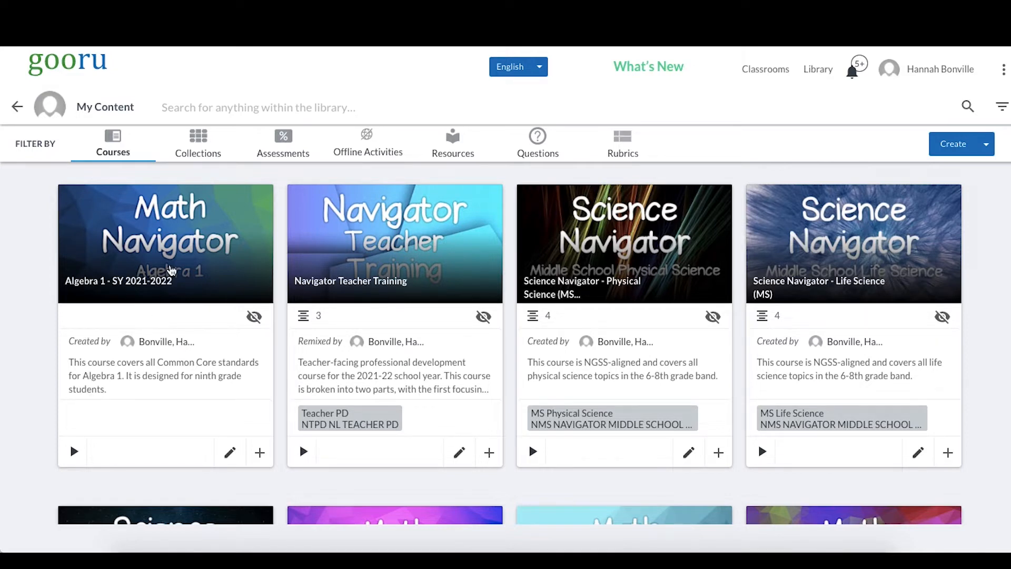
click(171, 270)
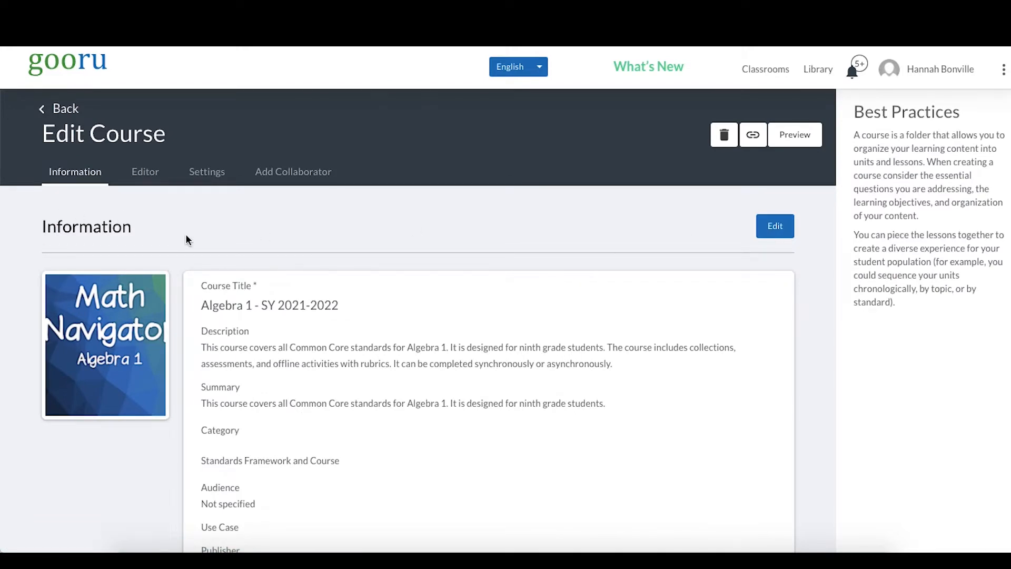
Edit the course information and set the course's category to K12.
click(775, 225)
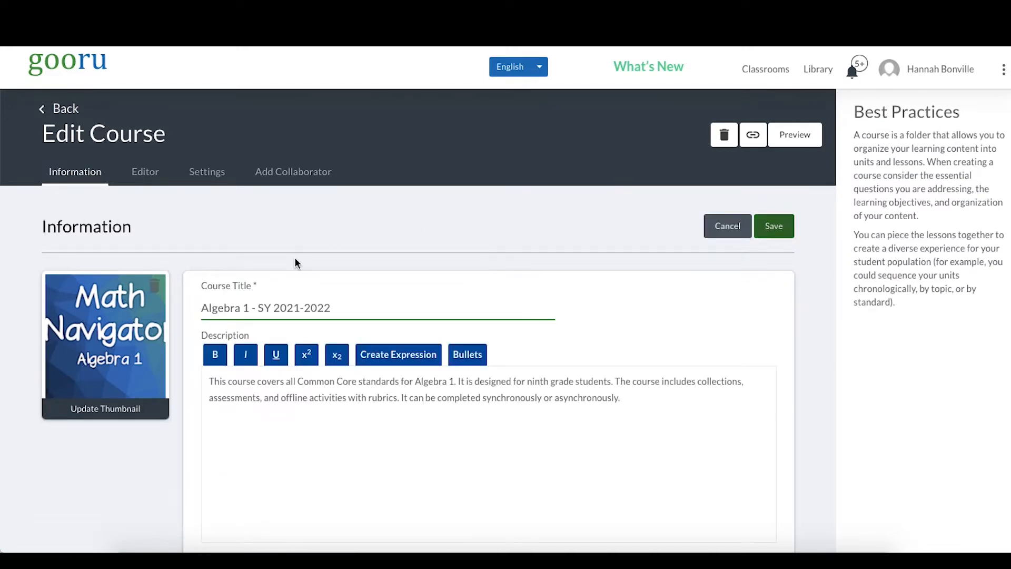
scroll(295, 261, down, 3)
scroll(297, 265, up, 3)
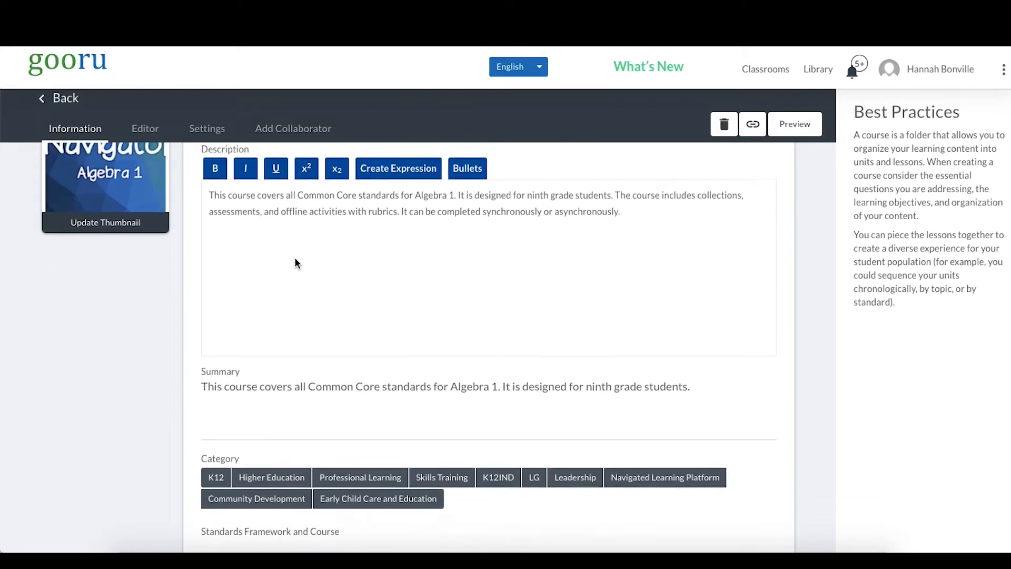
scroll(296, 262, down, 5)
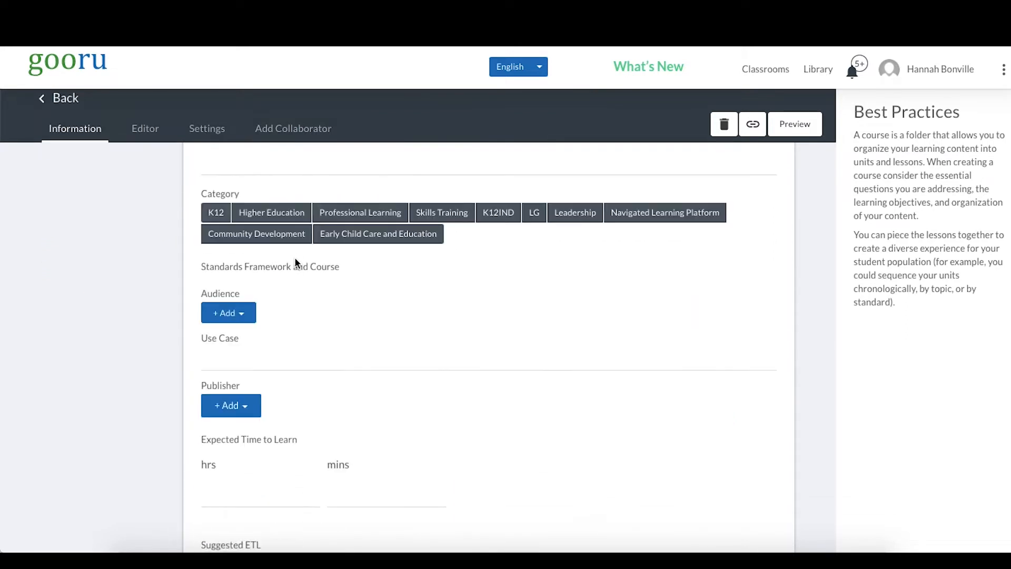
click(224, 217)
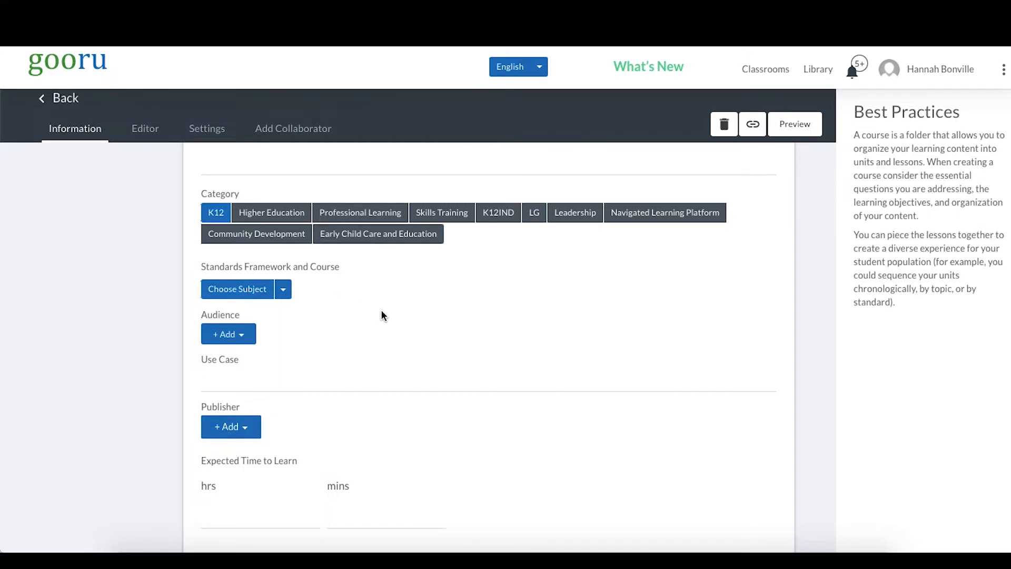
click(453, 219)
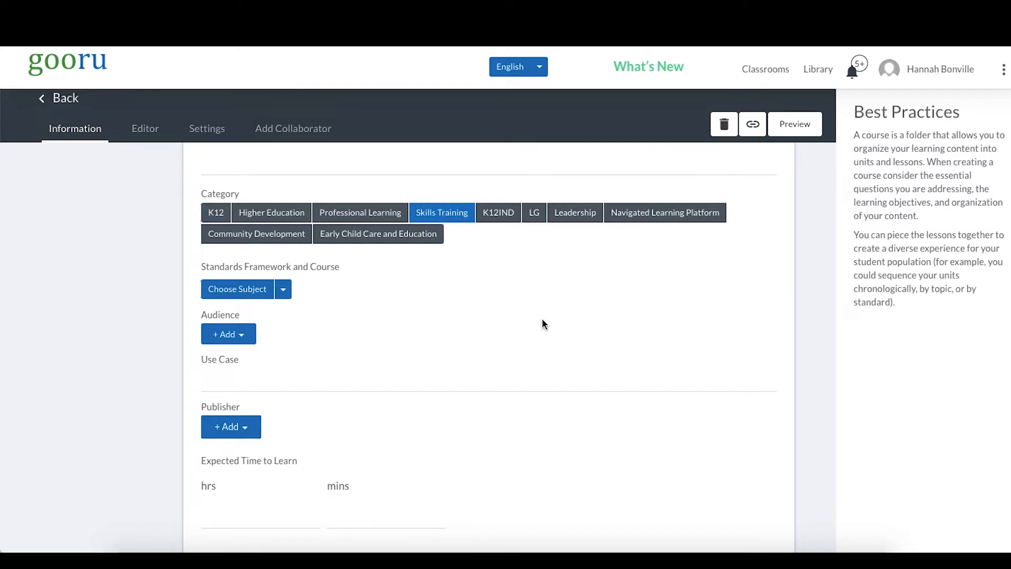
click(216, 214)
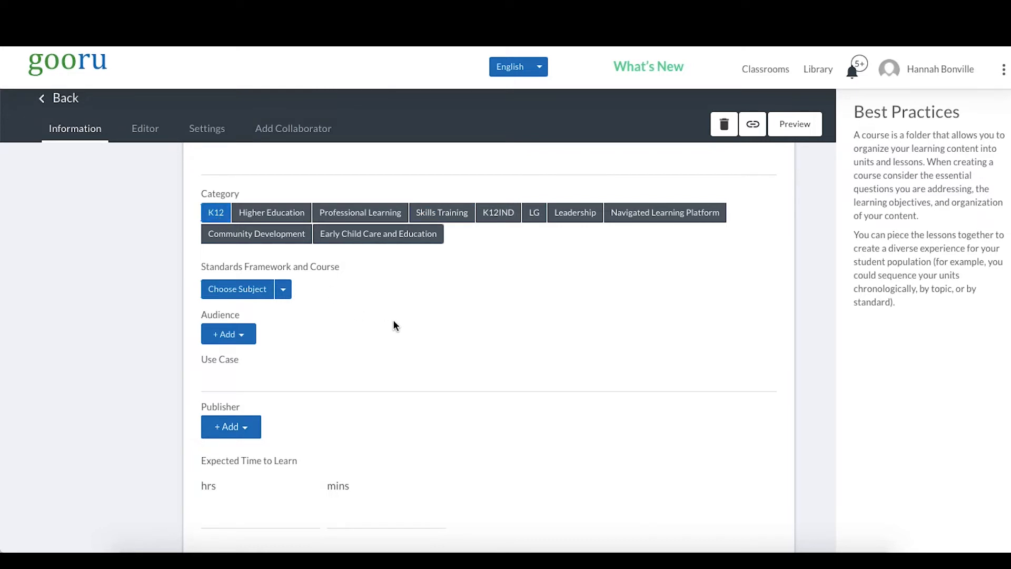
Set the course's standards framework to Common Core State Standards under the Math subject.
scroll(394, 325, down, 1)
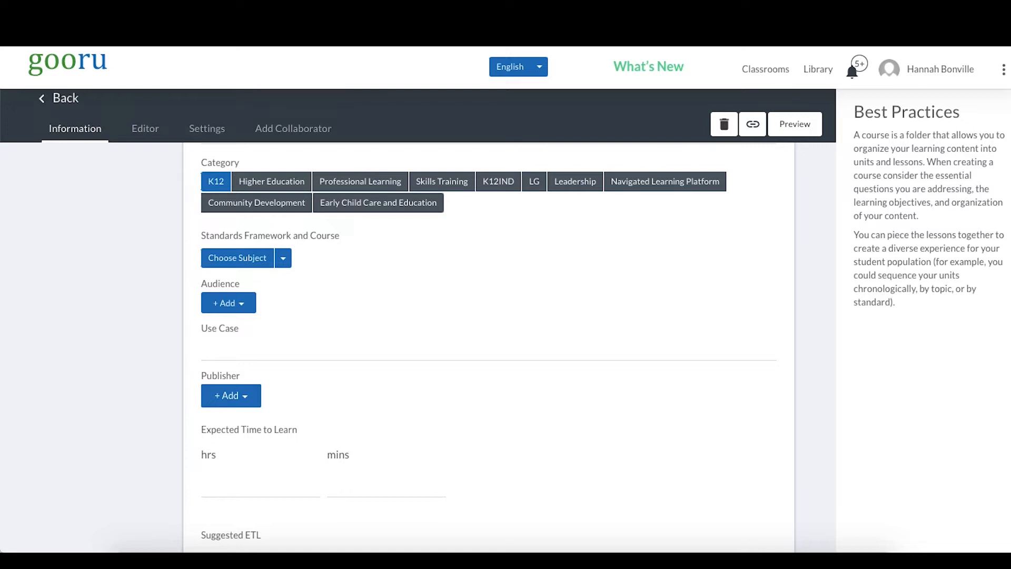
scroll(331, 324, up, 5)
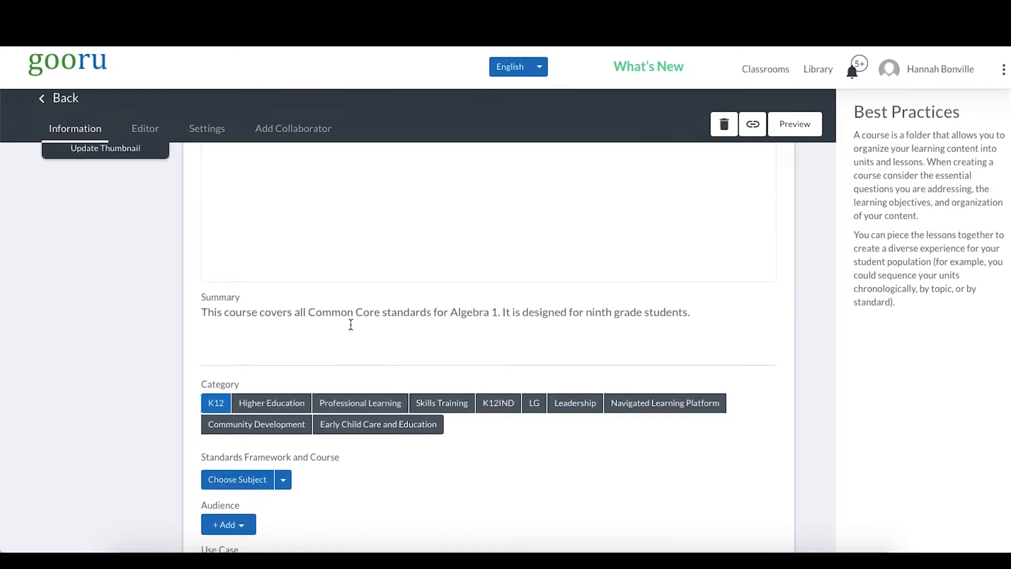
scroll(363, 335, up, 4)
scroll(361, 331, down, 4)
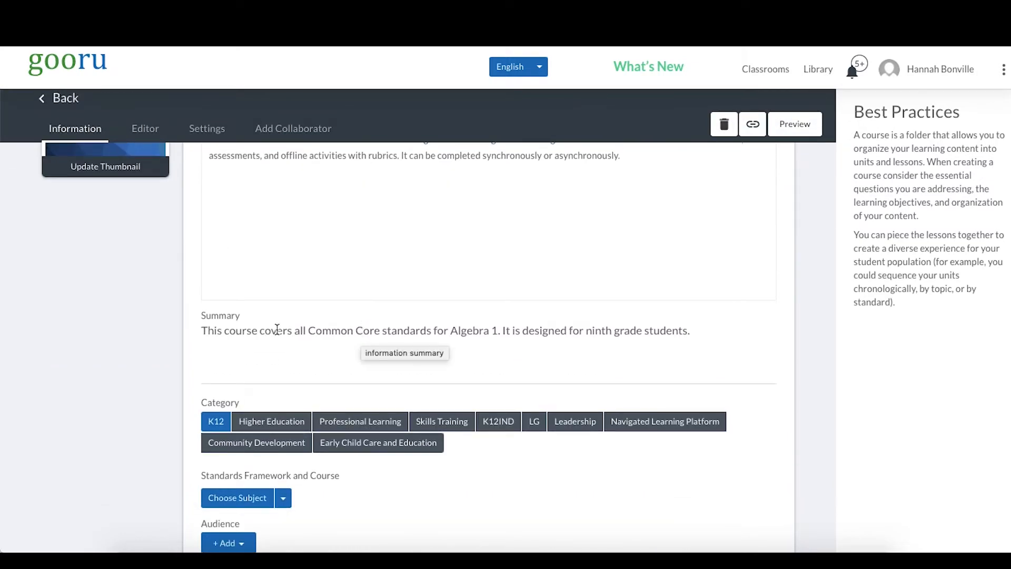
scroll(146, 326, down, 3)
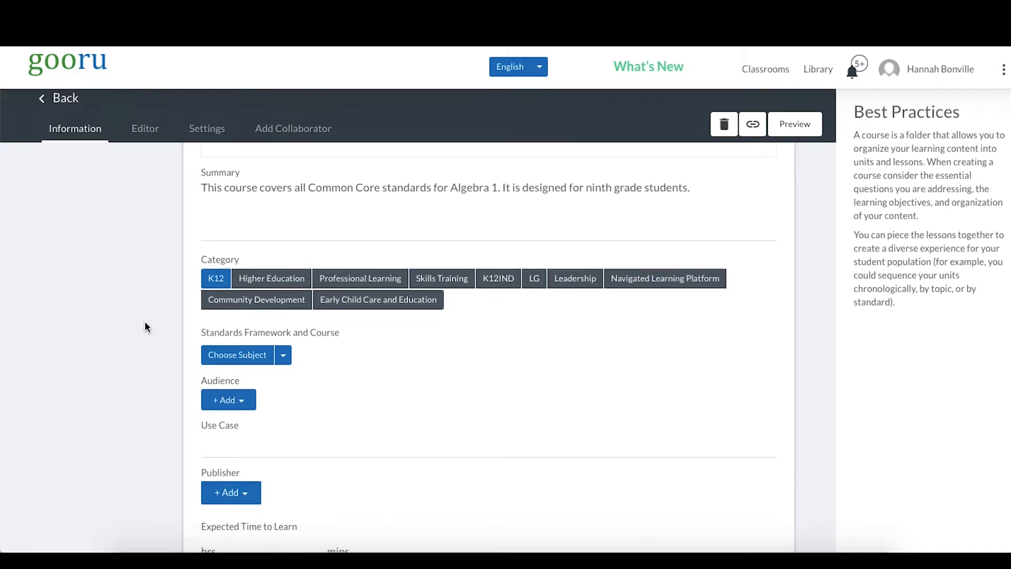
scroll(388, 360, down, 2)
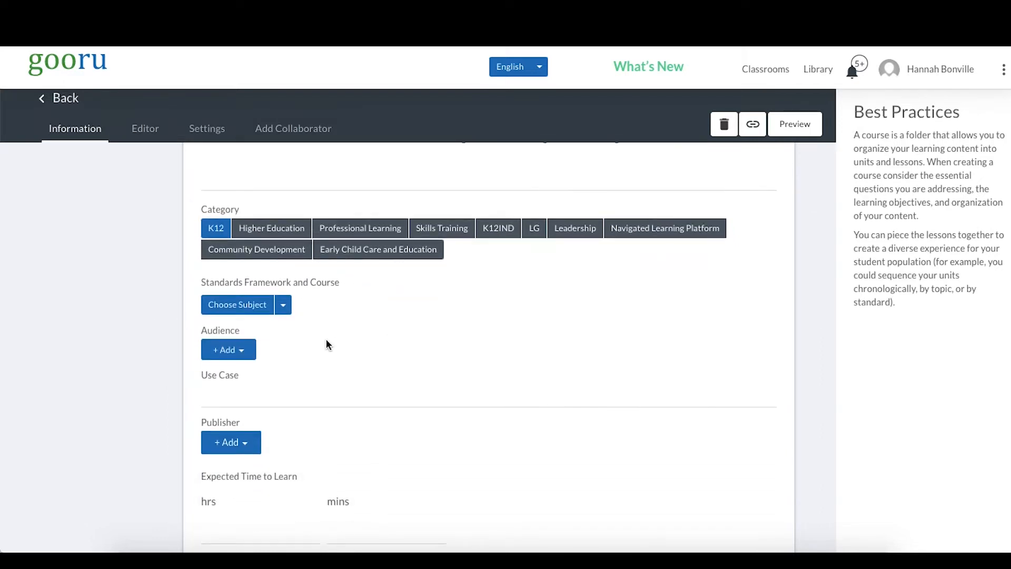
click(284, 305)
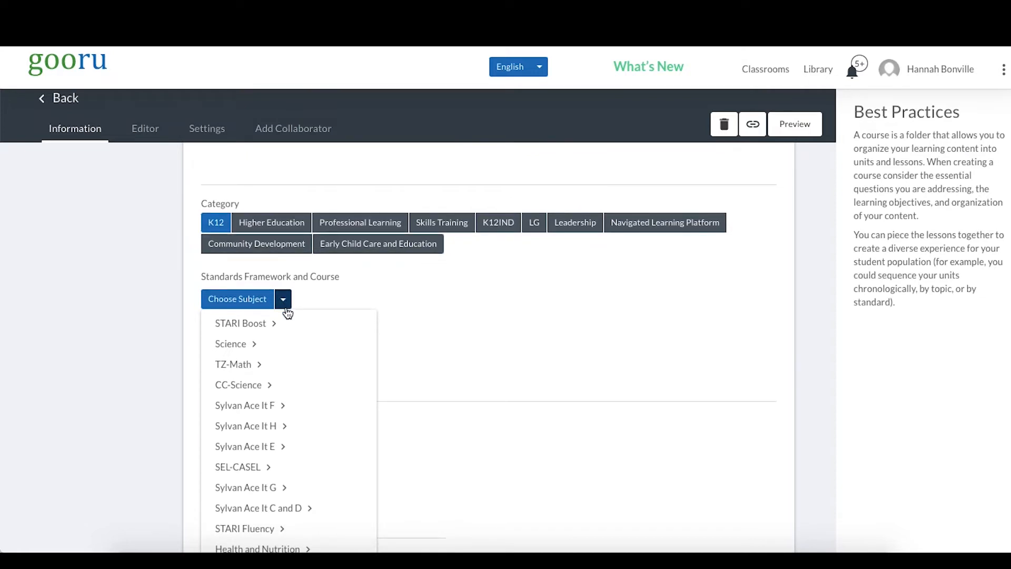
scroll(287, 313, down, 4)
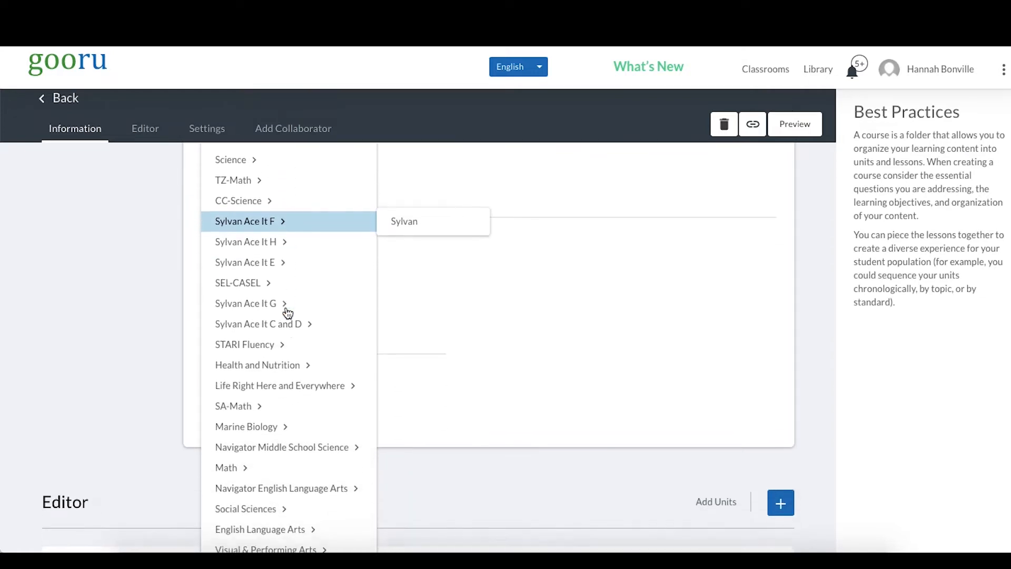
scroll(288, 314, down, 2)
mouse_move(267, 420)
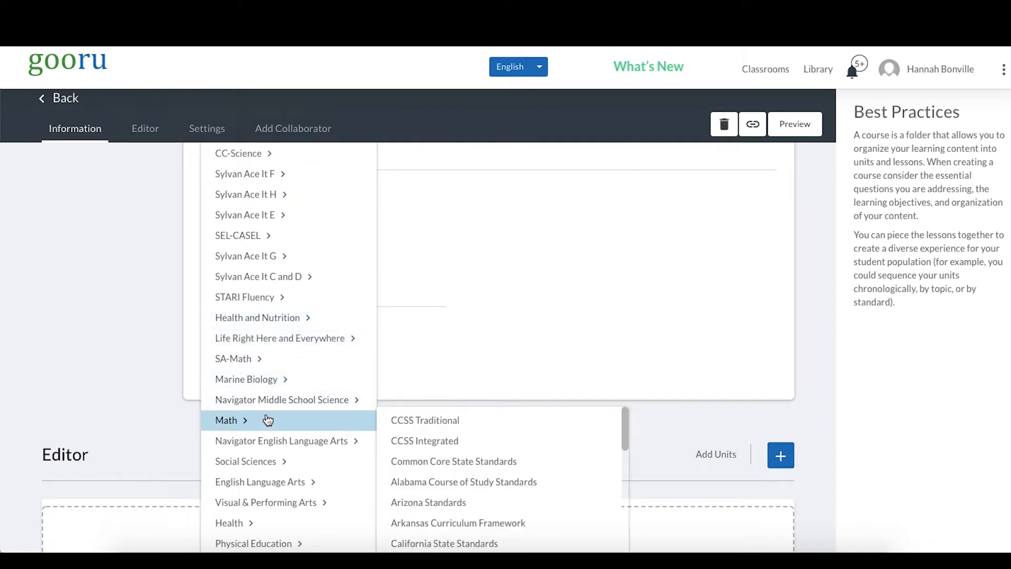
scroll(441, 438, down, 3)
scroll(440, 437, down, 10)
scroll(440, 438, down, 1)
scroll(440, 438, up, 14)
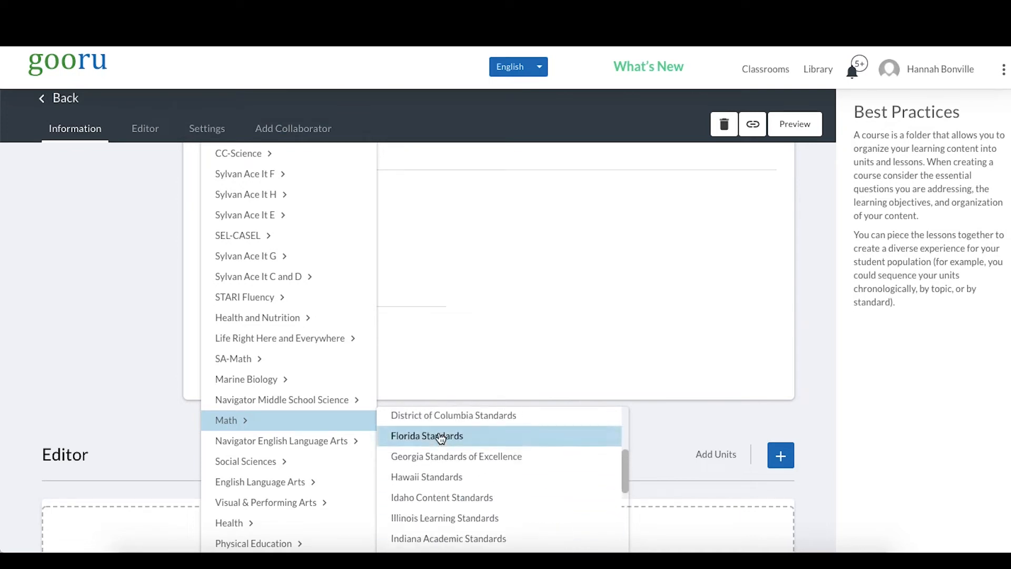
scroll(441, 437, up, 3)
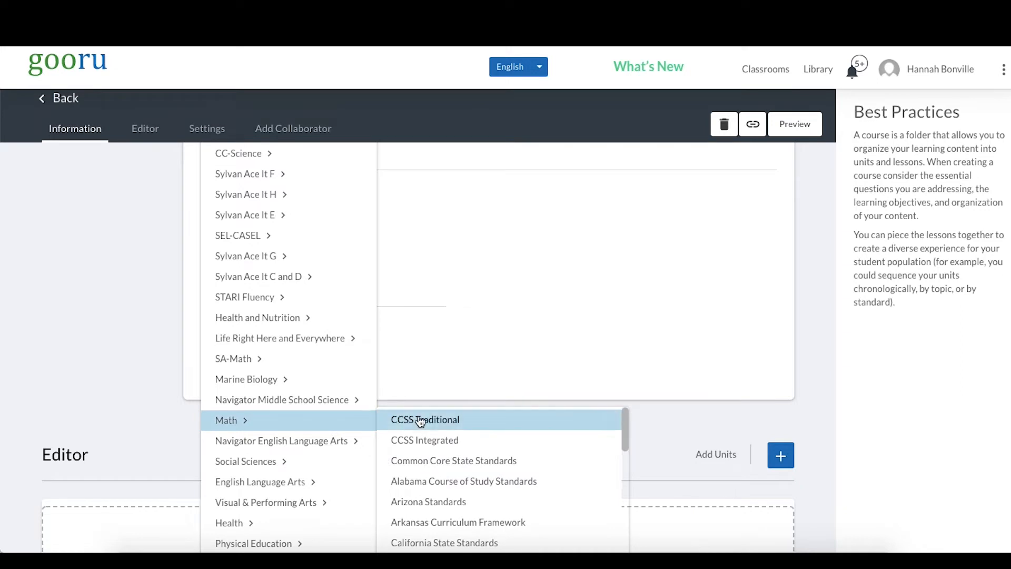
click(430, 462)
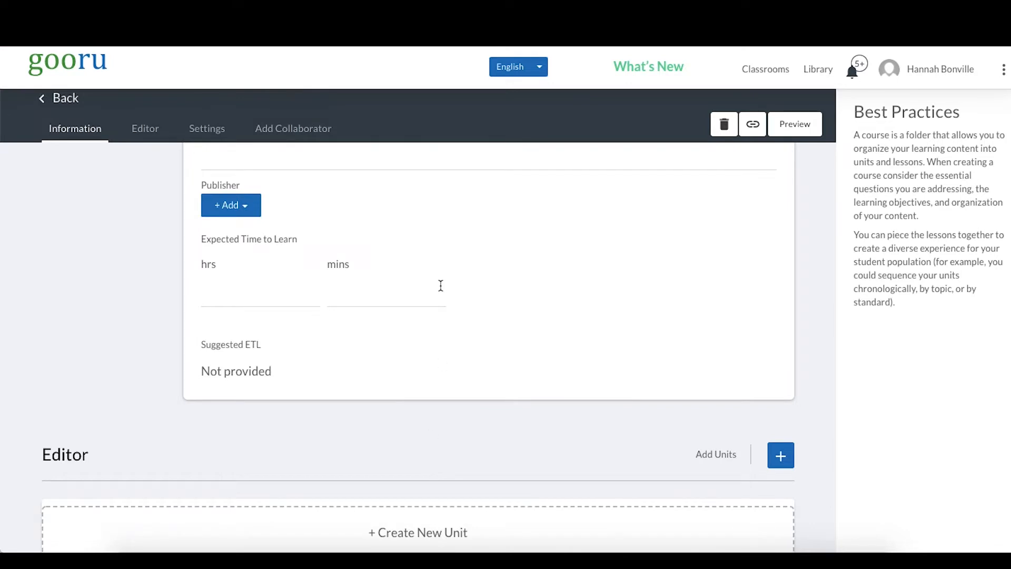
Add High School: Algebra as the math course under the CCSS Math standards framework.
scroll(441, 285, up, 4)
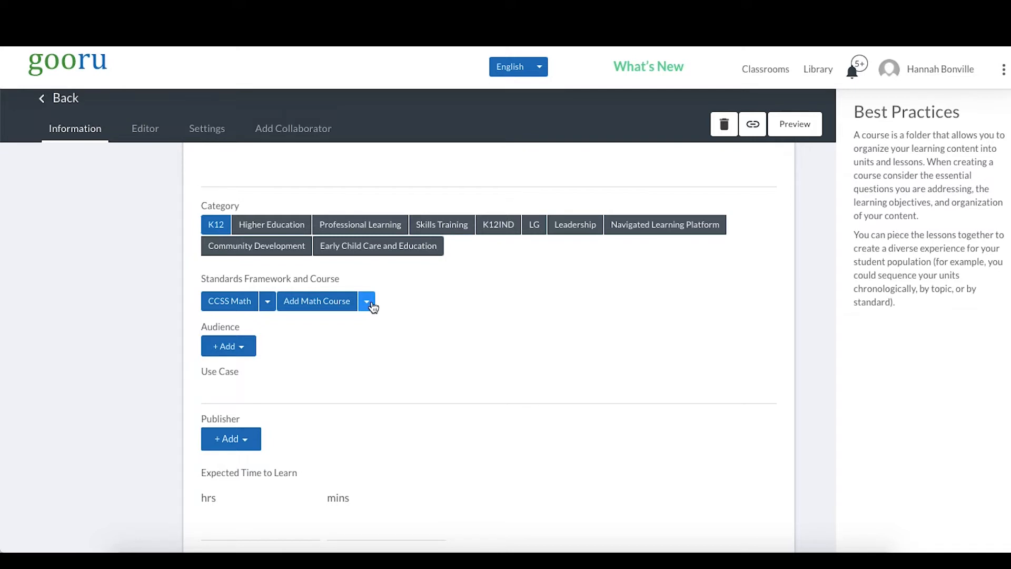
scroll(373, 306, up, 2)
scroll(372, 307, down, 2)
scroll(372, 281, up, 1)
scroll(372, 281, up, 2)
scroll(371, 279, down, 4)
click(369, 273)
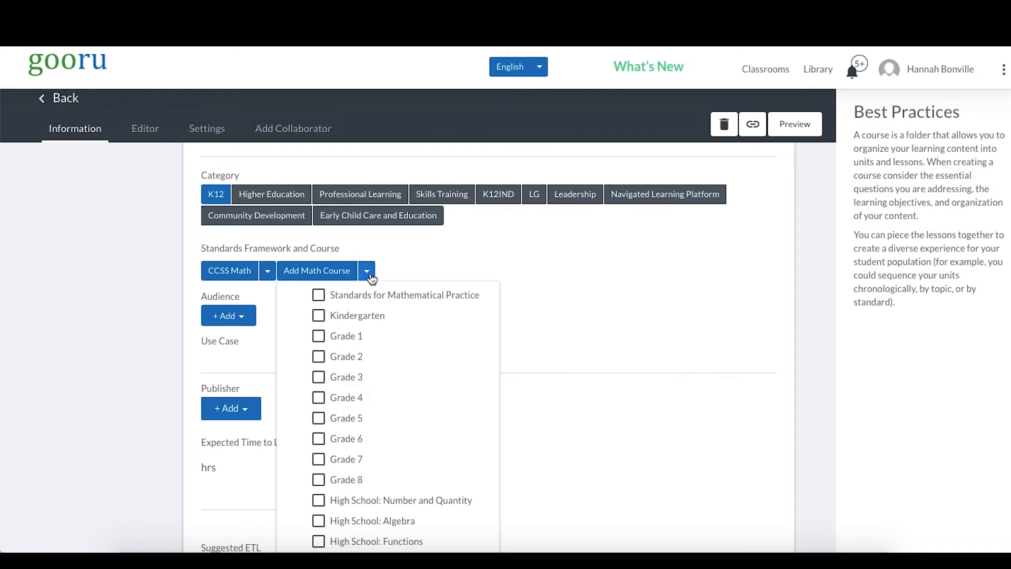
scroll(357, 343, down, 3)
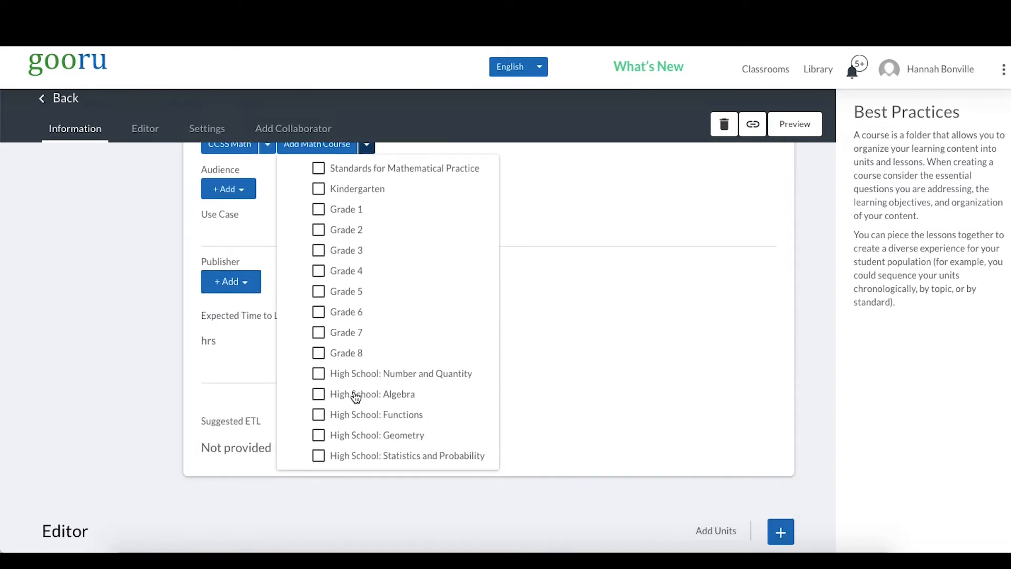
click(356, 397)
click(672, 219)
scroll(672, 218, up, 2)
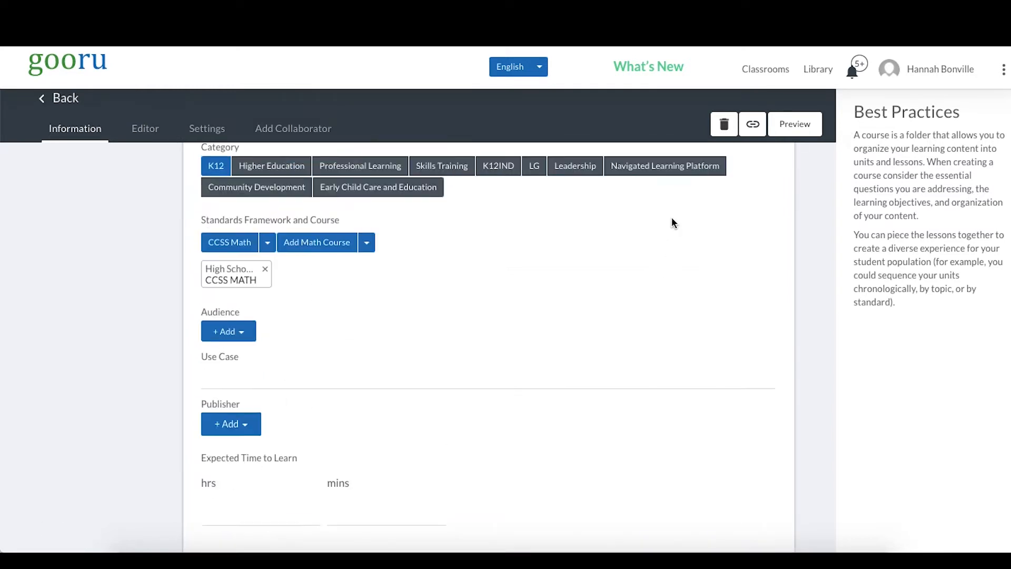
scroll(672, 217, up, 1)
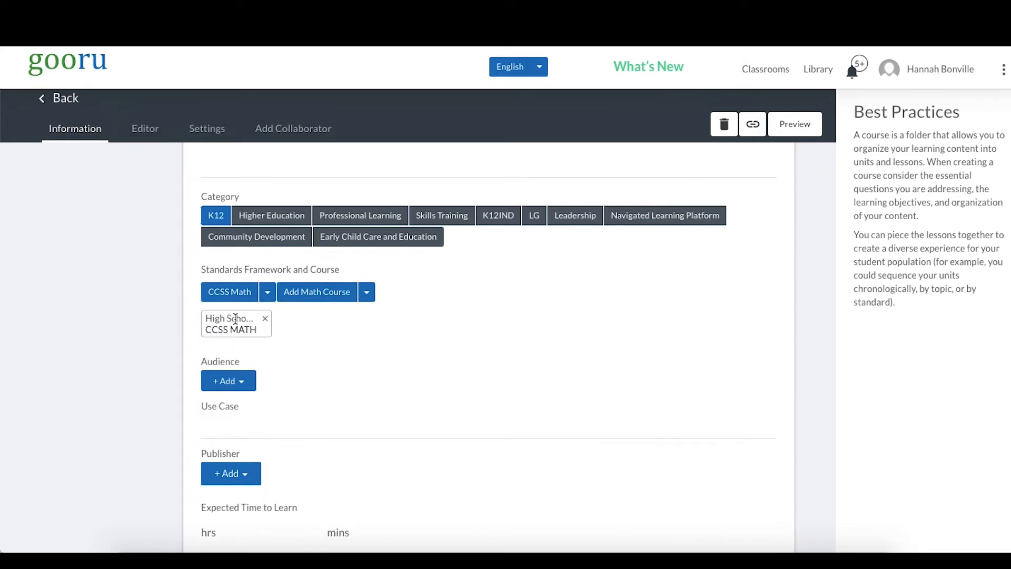
Set the course's audience to All Students.
scroll(416, 315, down, 2)
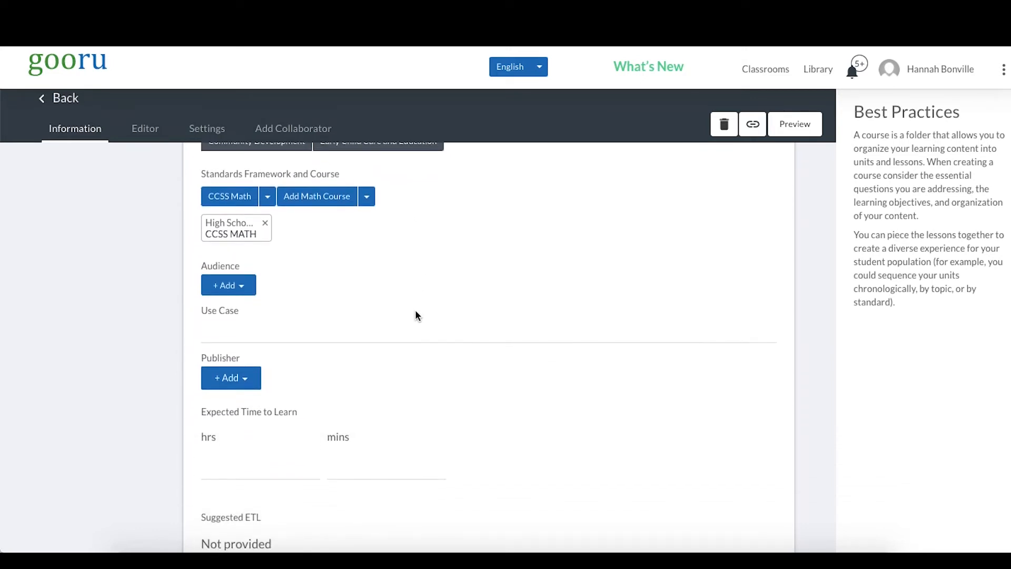
click(235, 287)
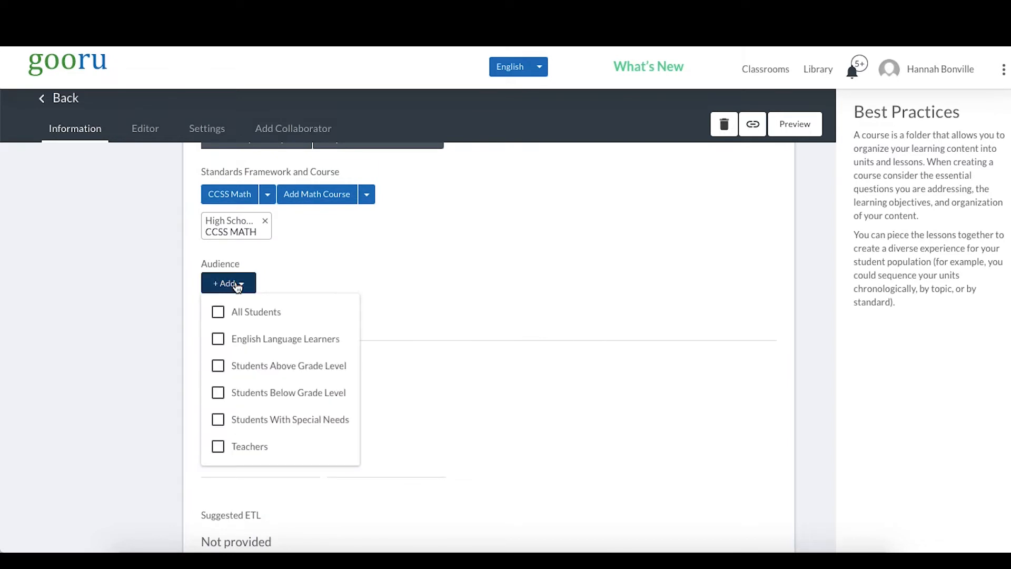
click(219, 313)
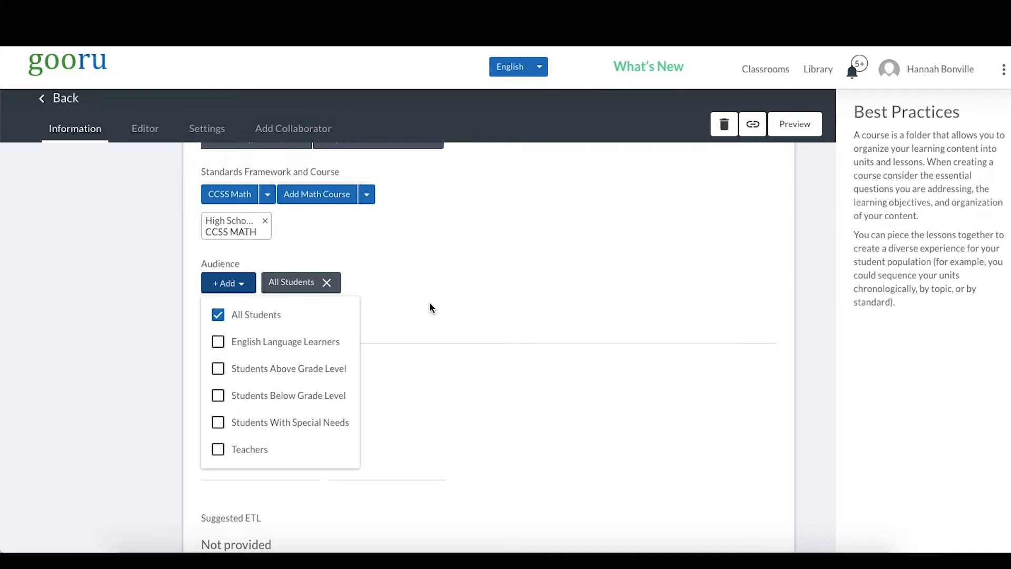
scroll(429, 304, down, 1)
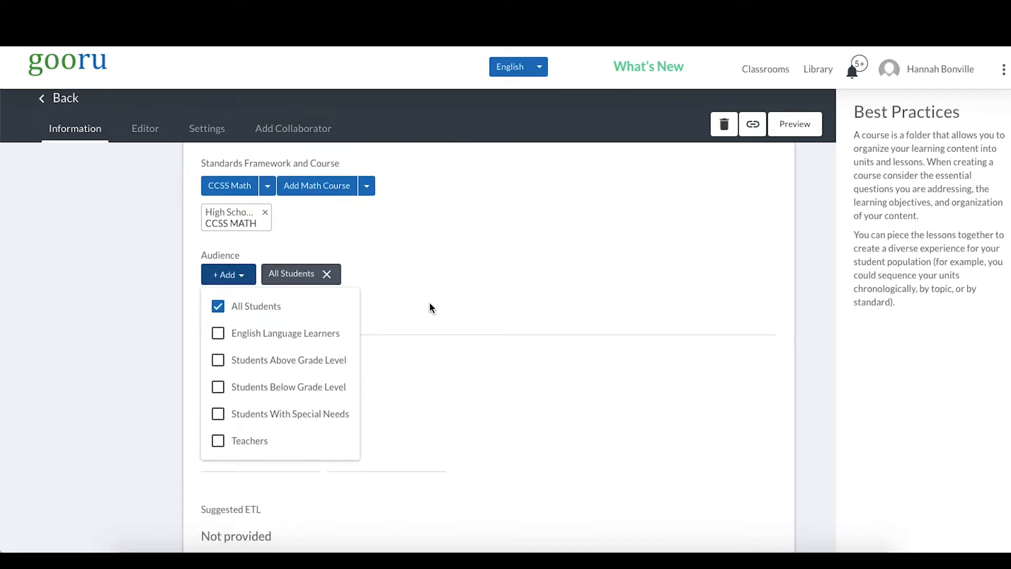
click(430, 303)
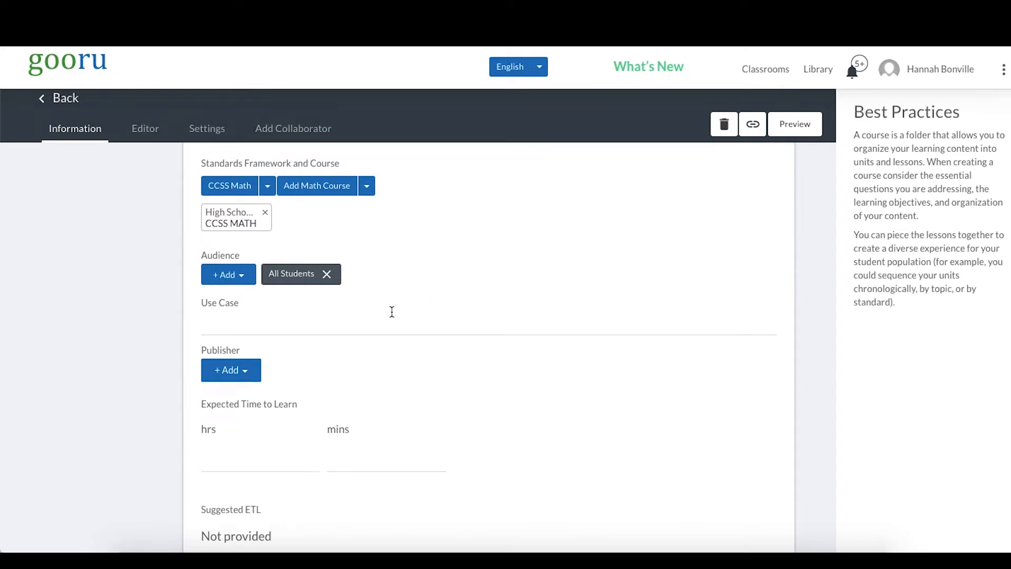
Enter "This course is designed to be used for synchronous or asynchronous classroom instruction." as the course's use case.
click(299, 317)
text(This course i)
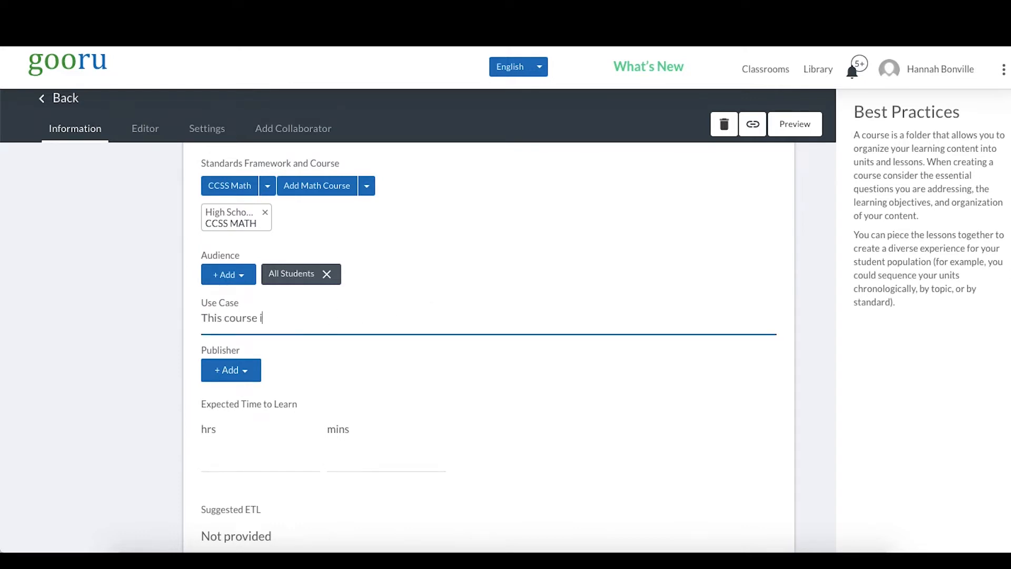
text(s designed to be used for synchronous or asynchronous )
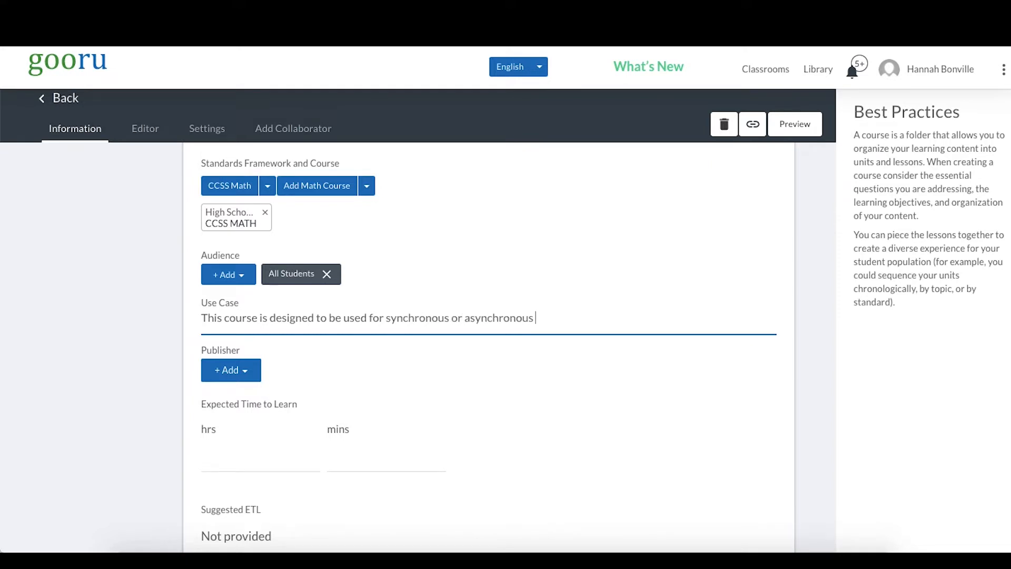
text(classroom instruction.)
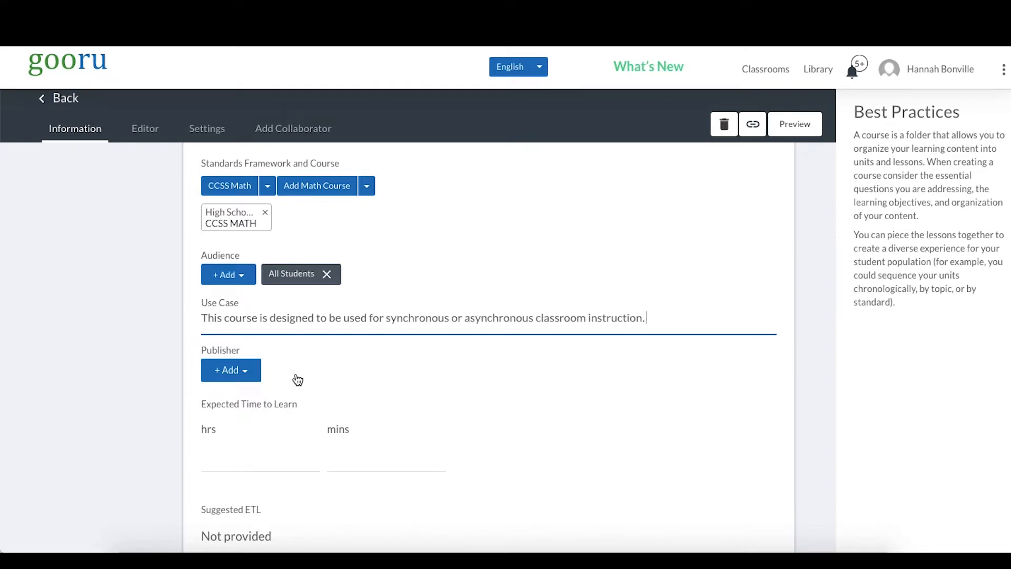
Look at the publisher options without choosing one and save the course information.
scroll(296, 377, down, 1)
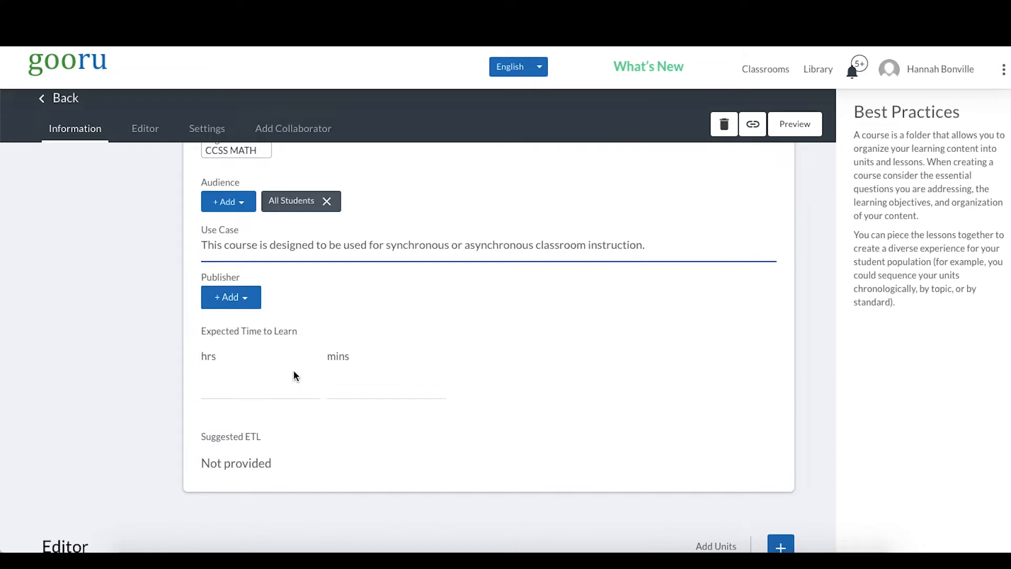
click(246, 300)
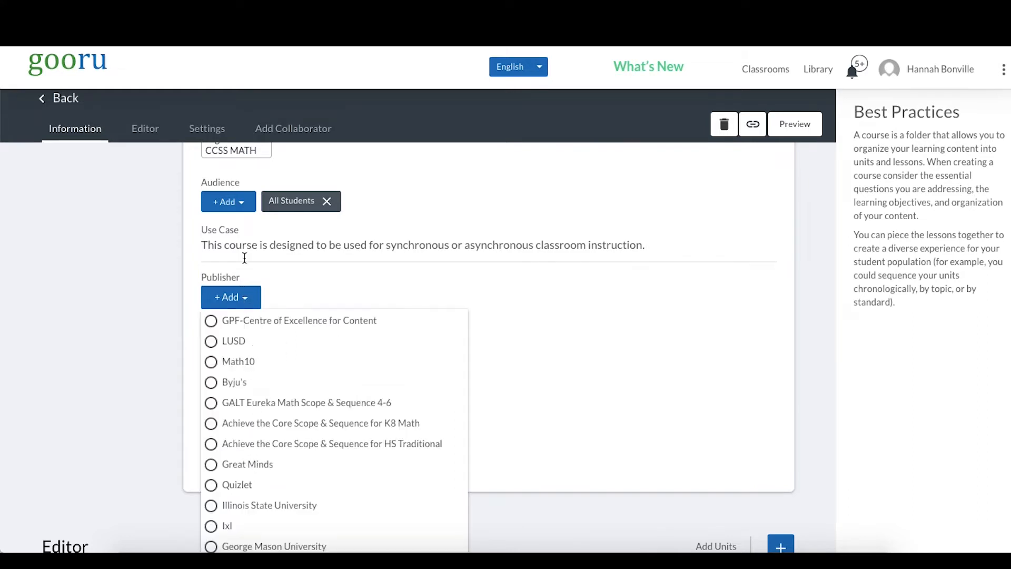
click(246, 305)
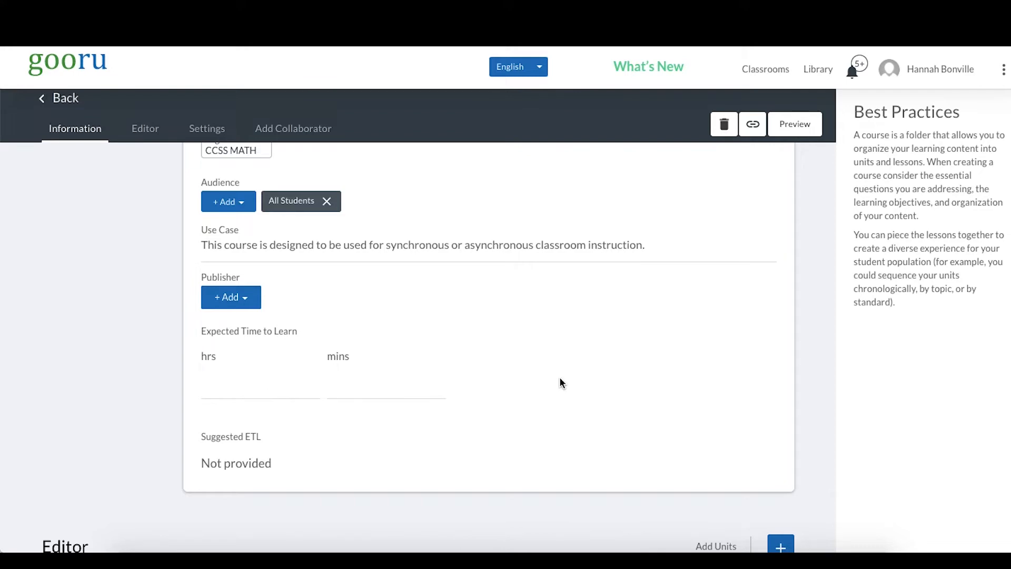
scroll(557, 381, up, 10)
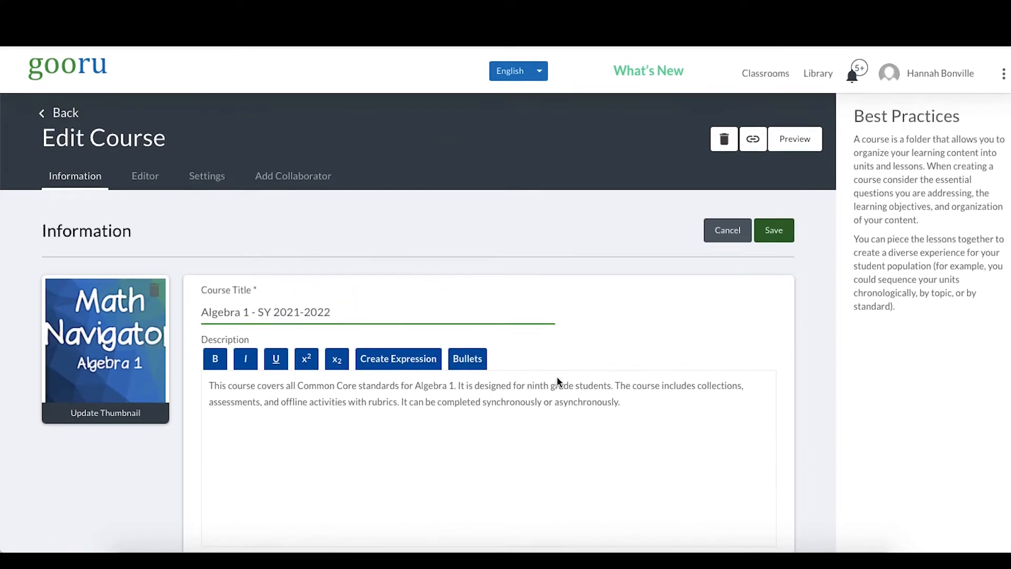
click(778, 230)
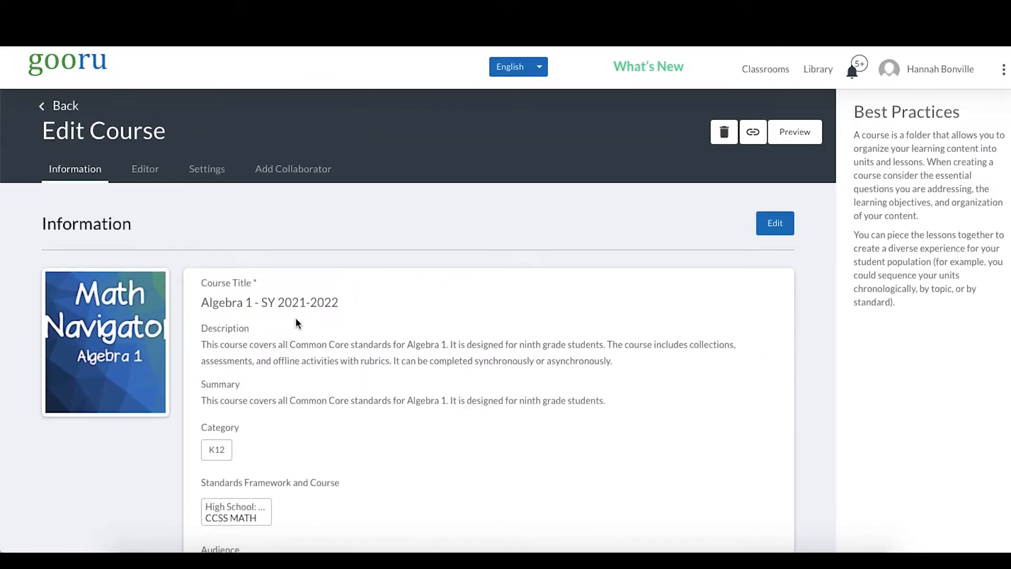
Review the saved course information from the title and description through category, standards, audience, use case and expected learning time.
scroll(297, 323, down, 4)
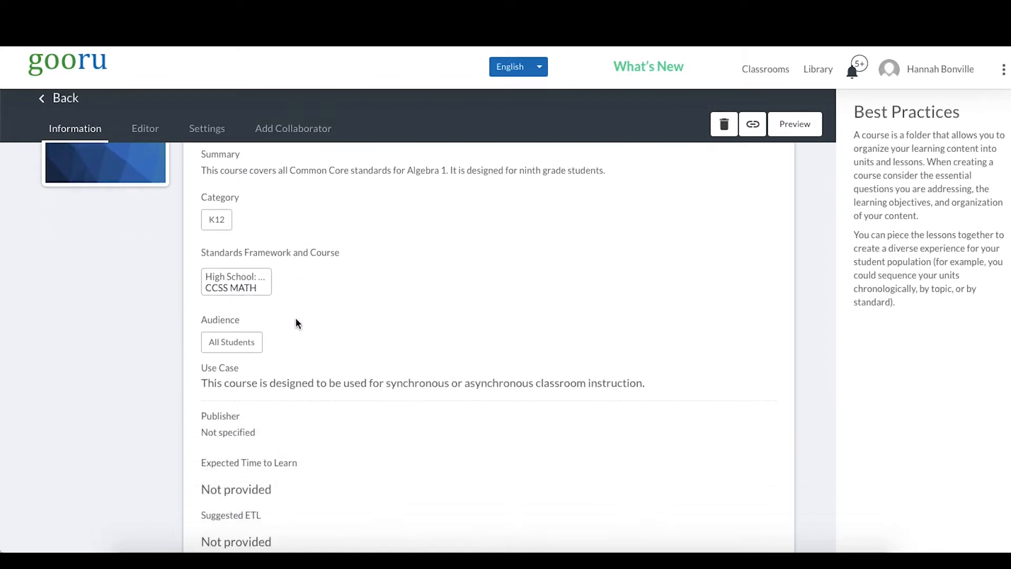
scroll(296, 323, down, 2)
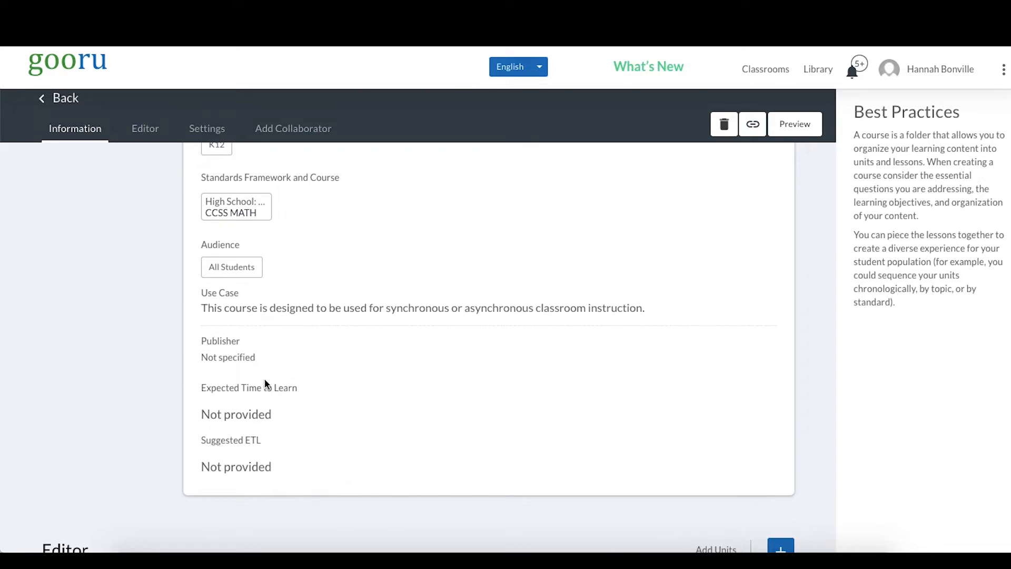
scroll(615, 444, up, 6)
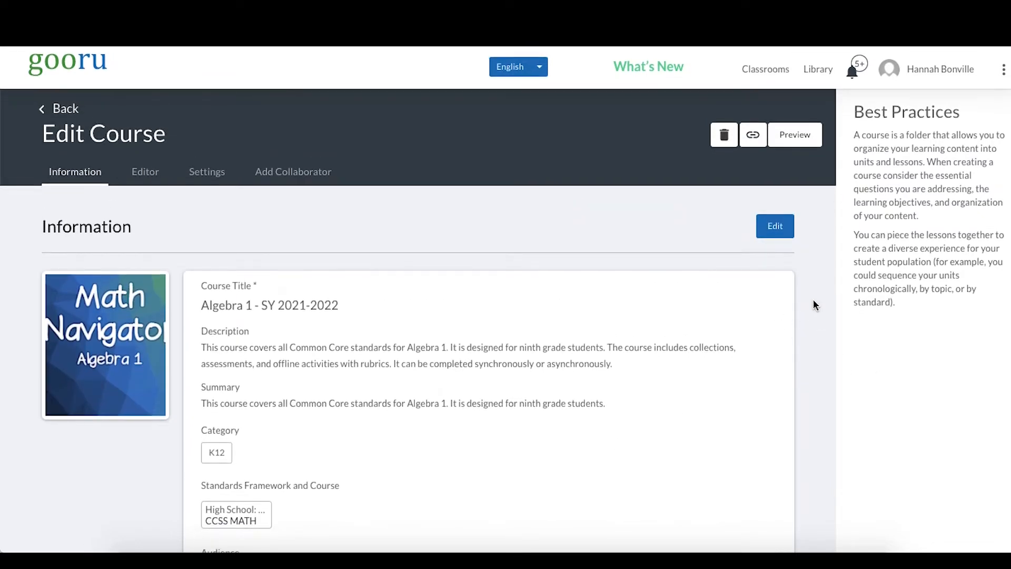
scroll(813, 300, down, 3)
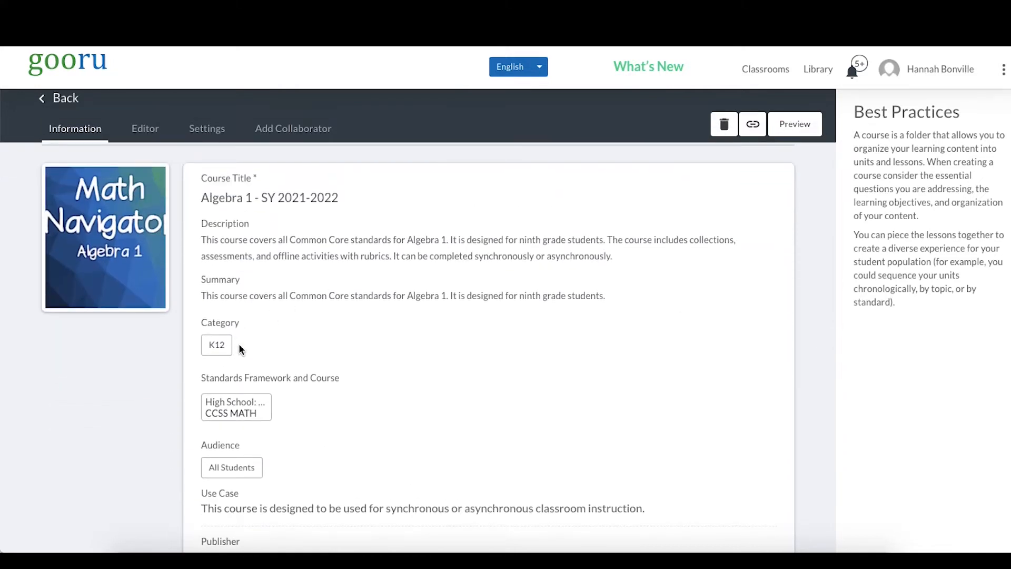
scroll(790, 304, up, 3)
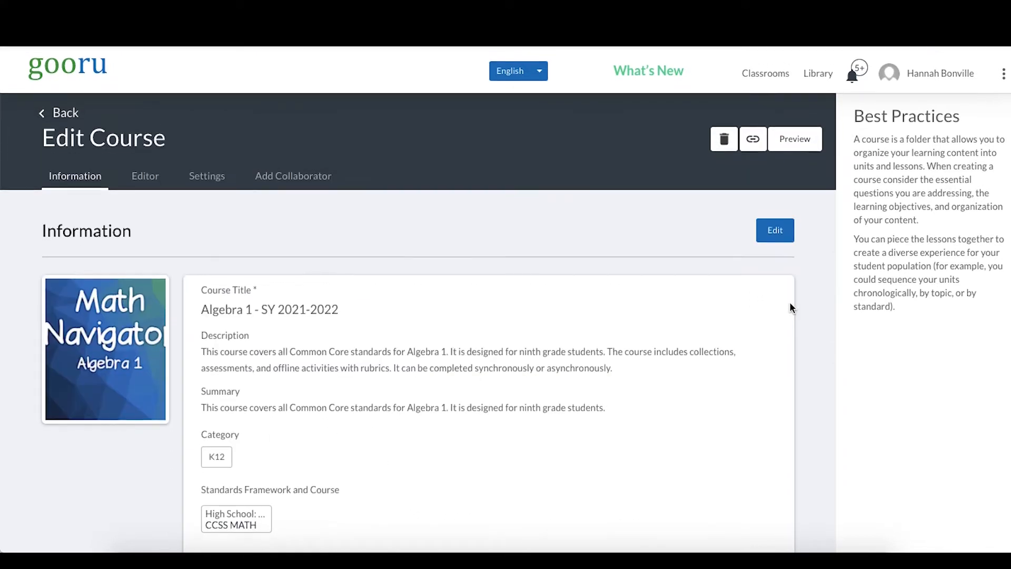
scroll(517, 353, down, 5)
scroll(516, 353, up, 5)
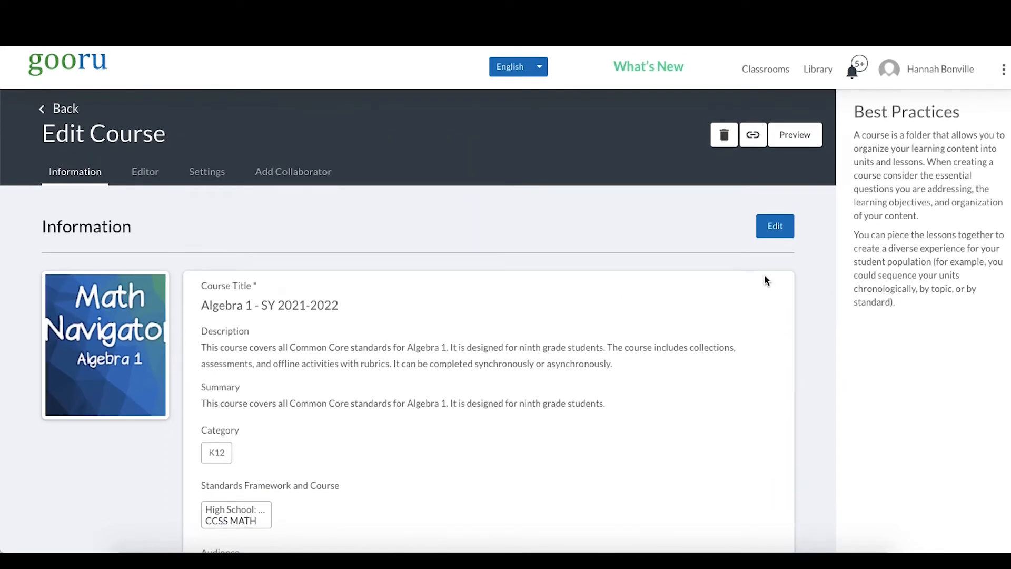
scroll(766, 280, down, 5)
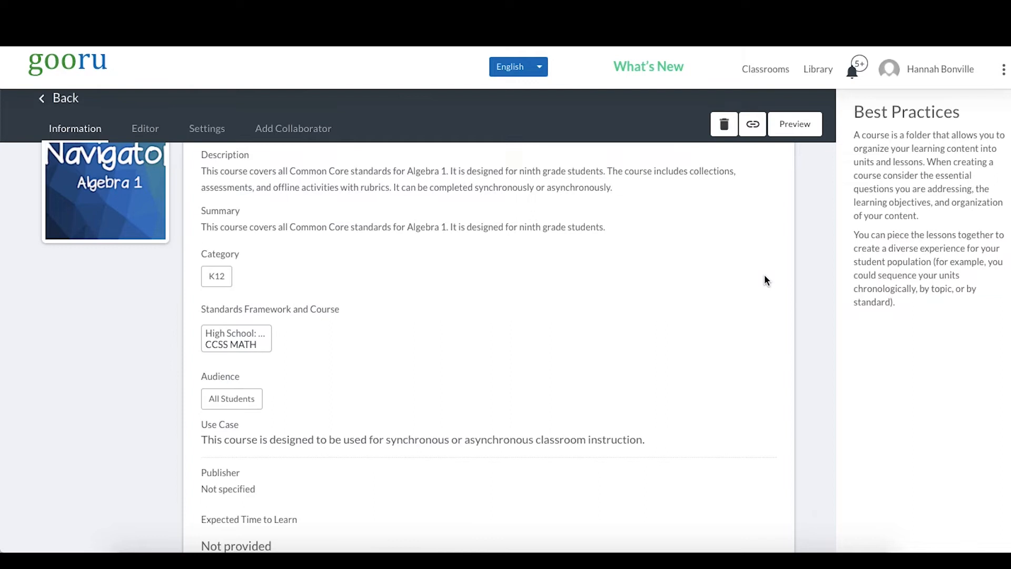
scroll(767, 281, down, 1)
scroll(767, 280, down, 1)
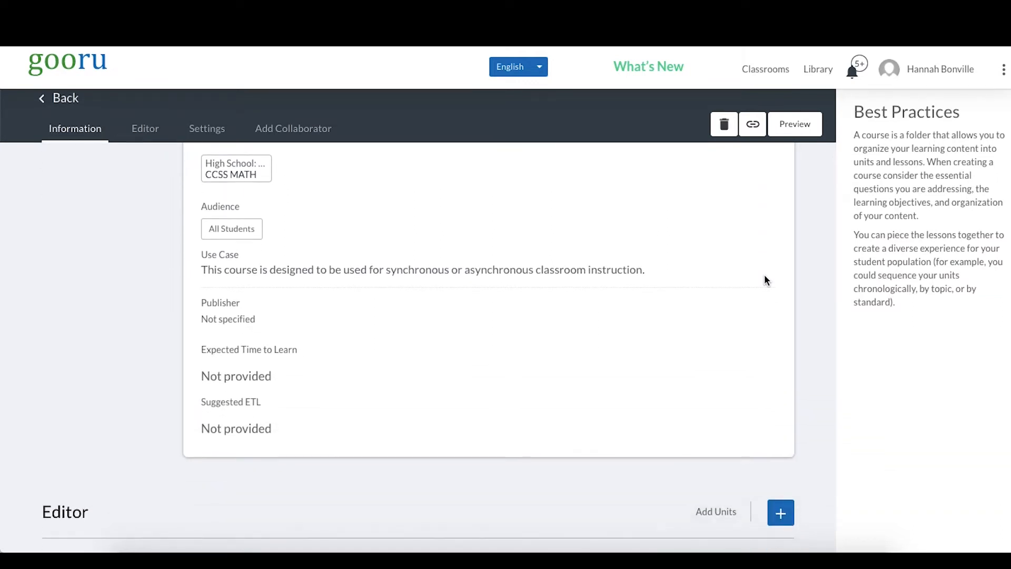
scroll(765, 275, up, 7)
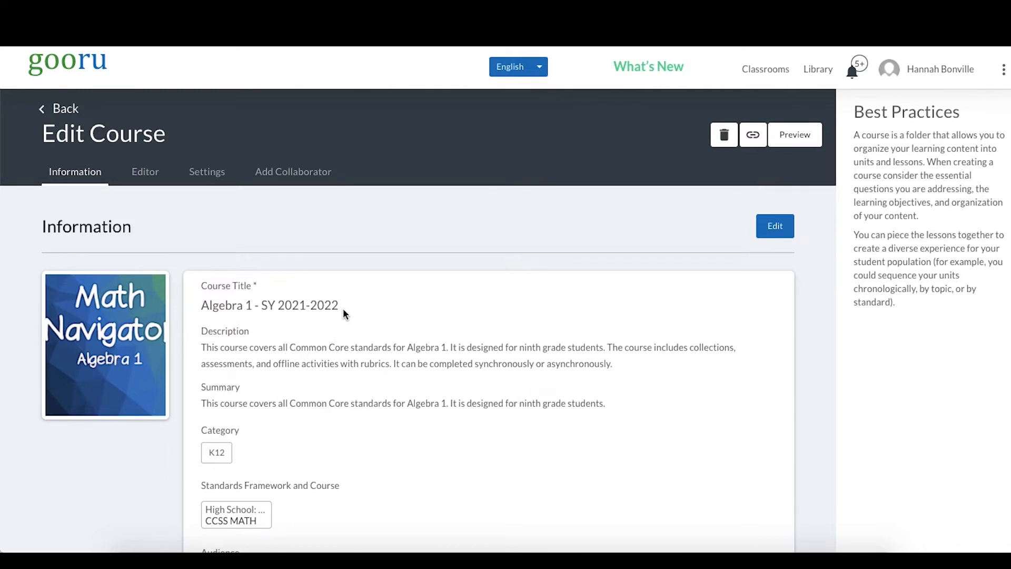
scroll(343, 312, down, 4)
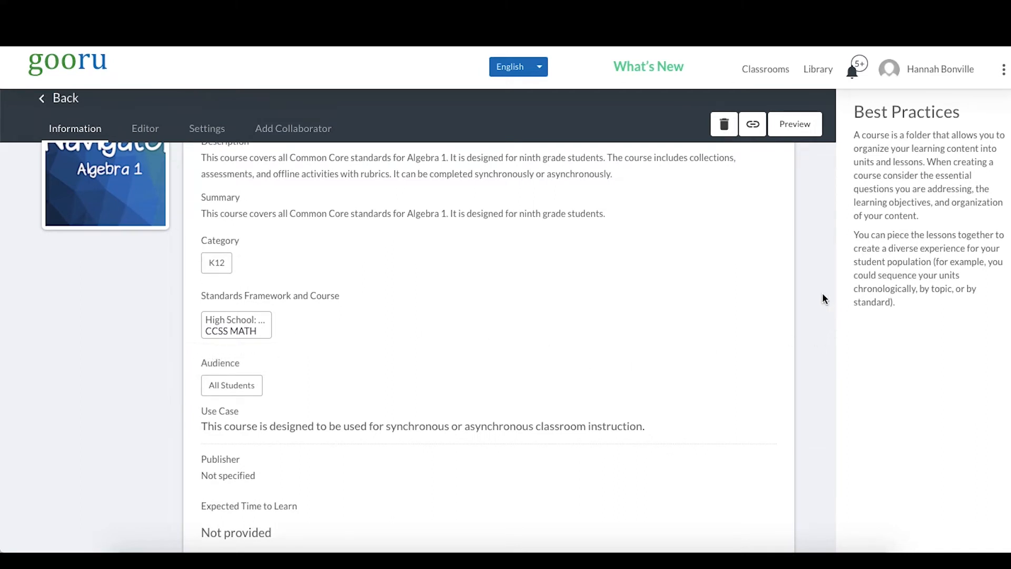
scroll(823, 295, up, 4)
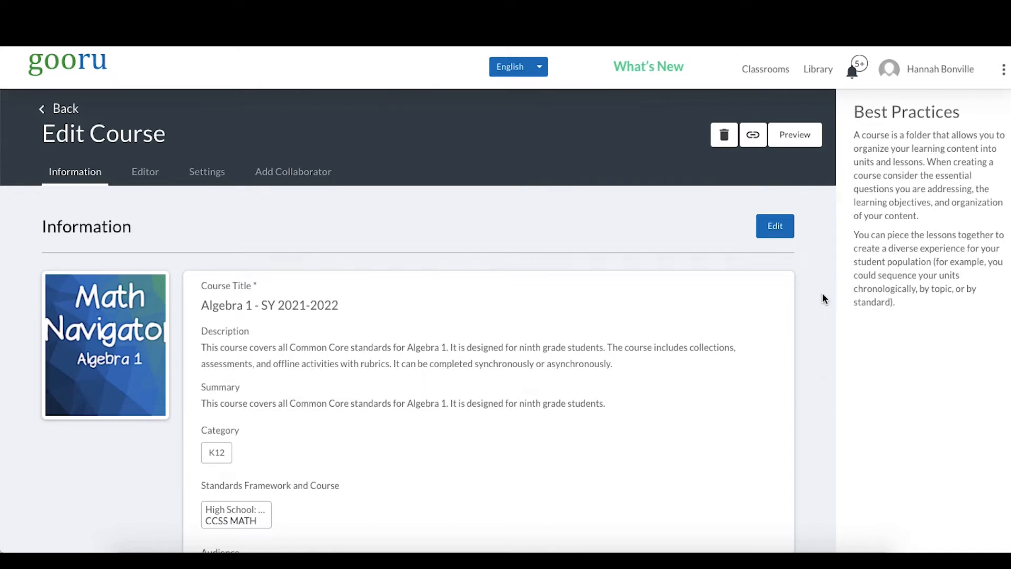
scroll(487, 266, down, 5)
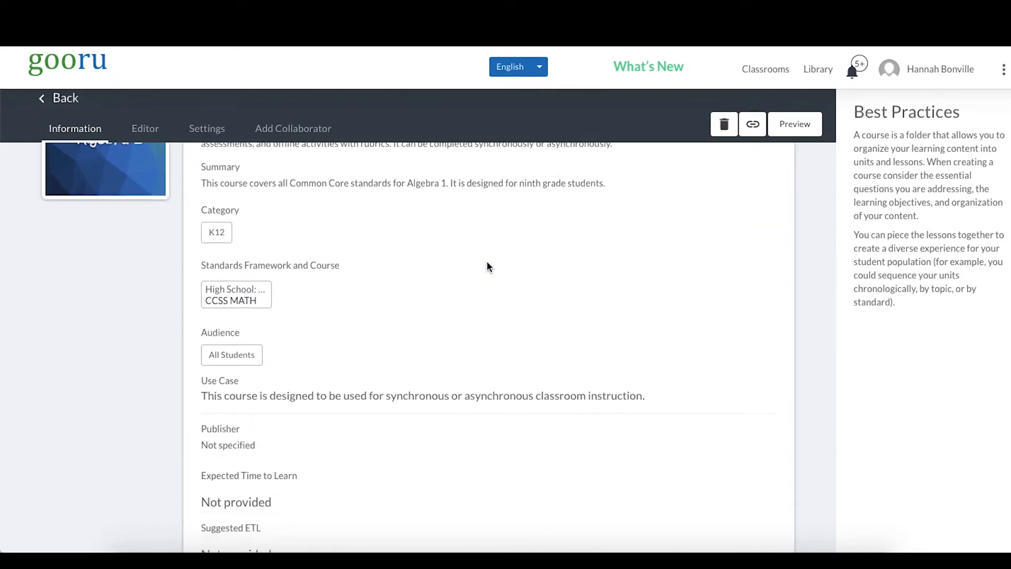
scroll(486, 266, up, 6)
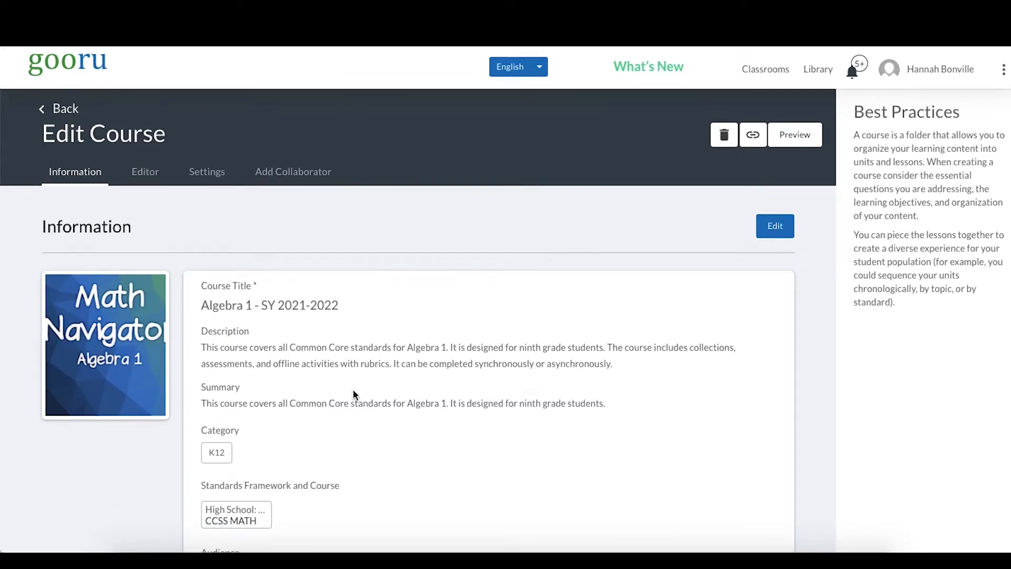
View the delete confirmation for the Algebra 1 - SY 2021-2022 course and cancel it.
click(724, 137)
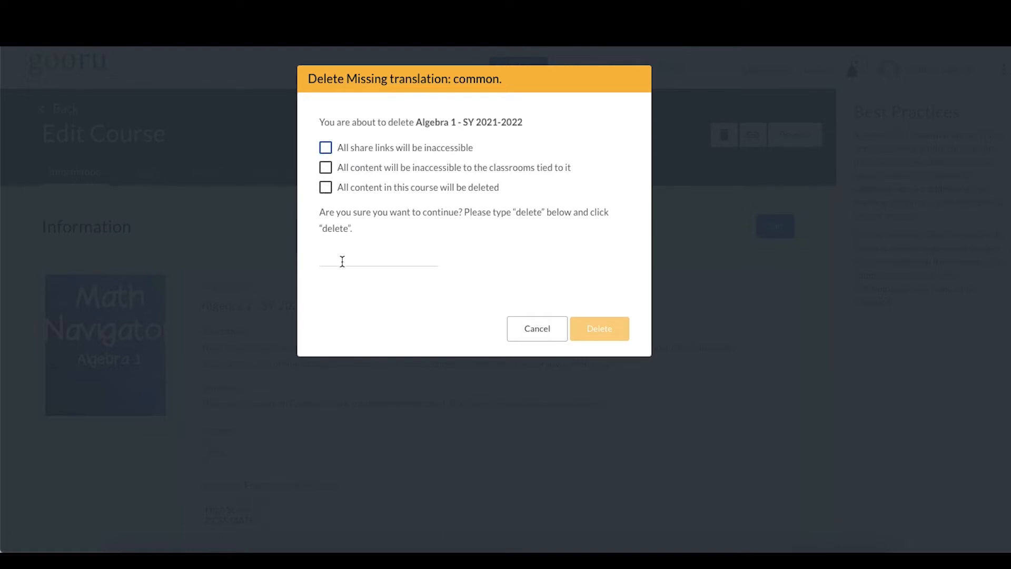
click(548, 333)
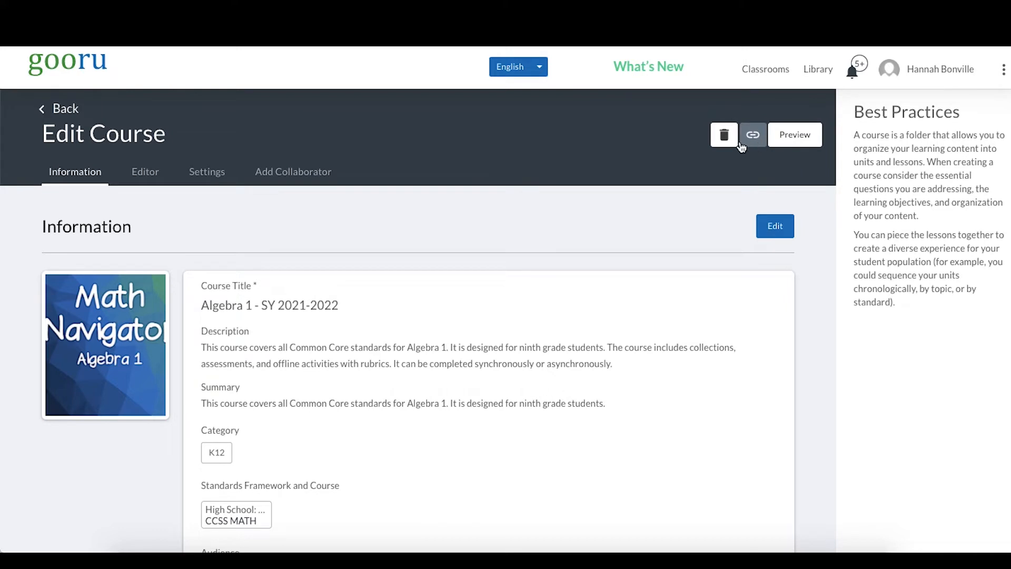
Create the course's first unit and title it "Seeing Structure in Expressions".
scroll(587, 208, down, 5)
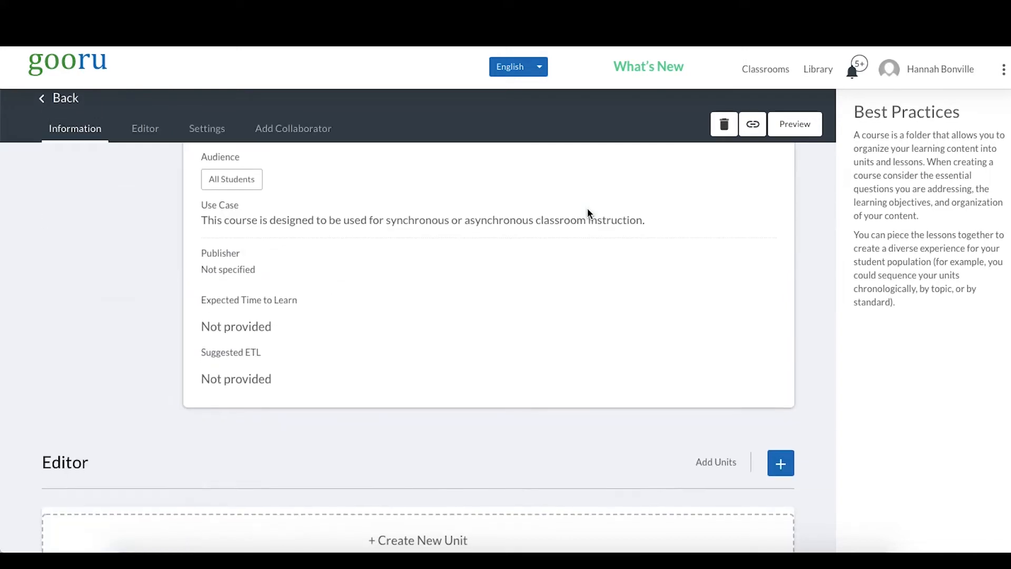
scroll(587, 210, down, 5)
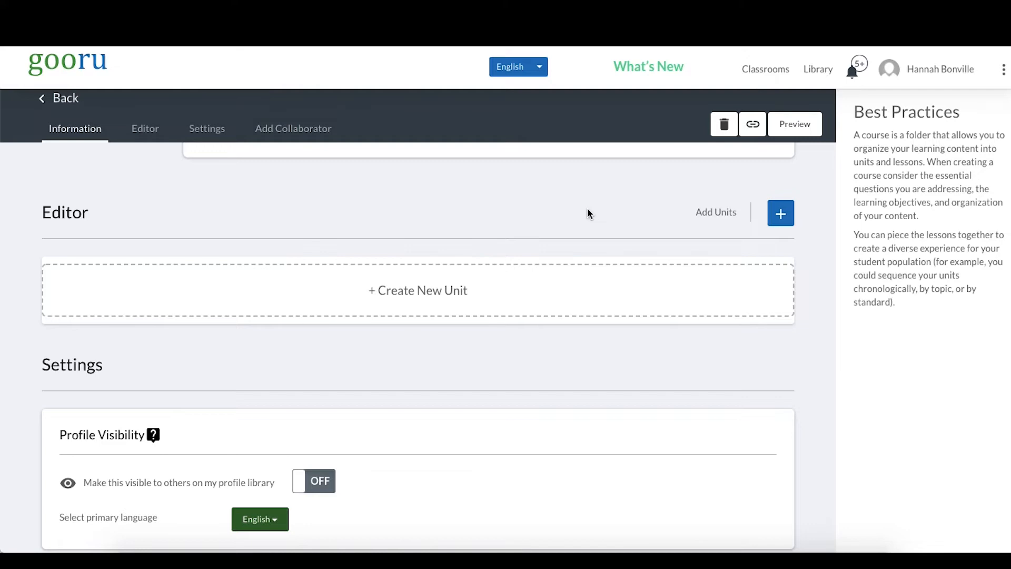
scroll(589, 213, up, 10)
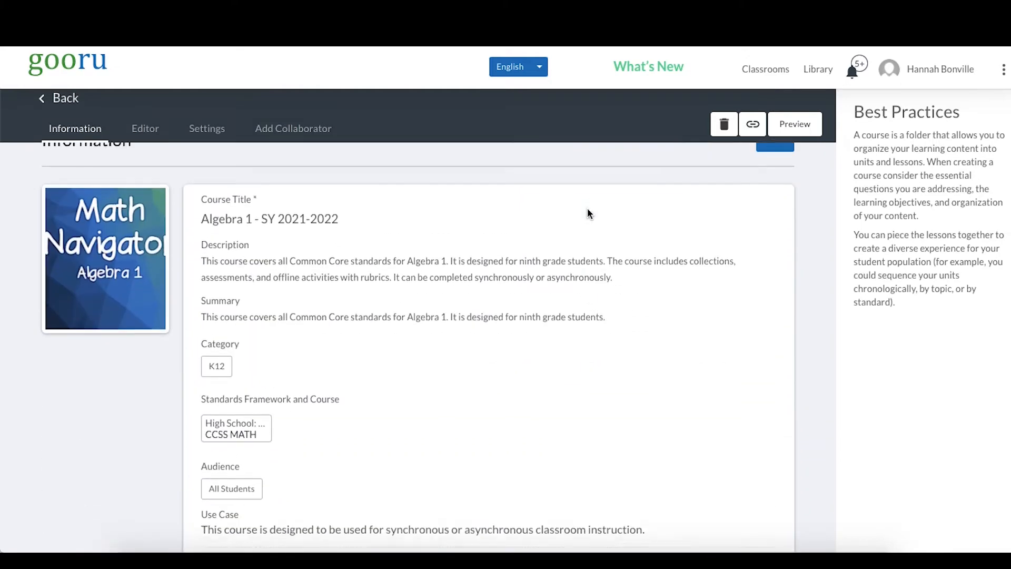
scroll(589, 213, down, 7)
scroll(589, 213, down, 4)
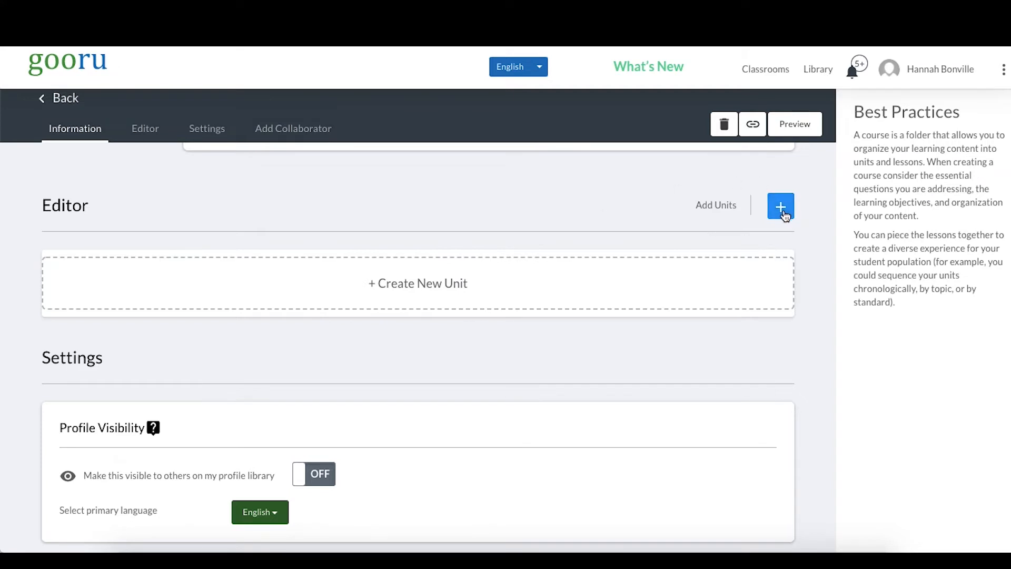
click(404, 287)
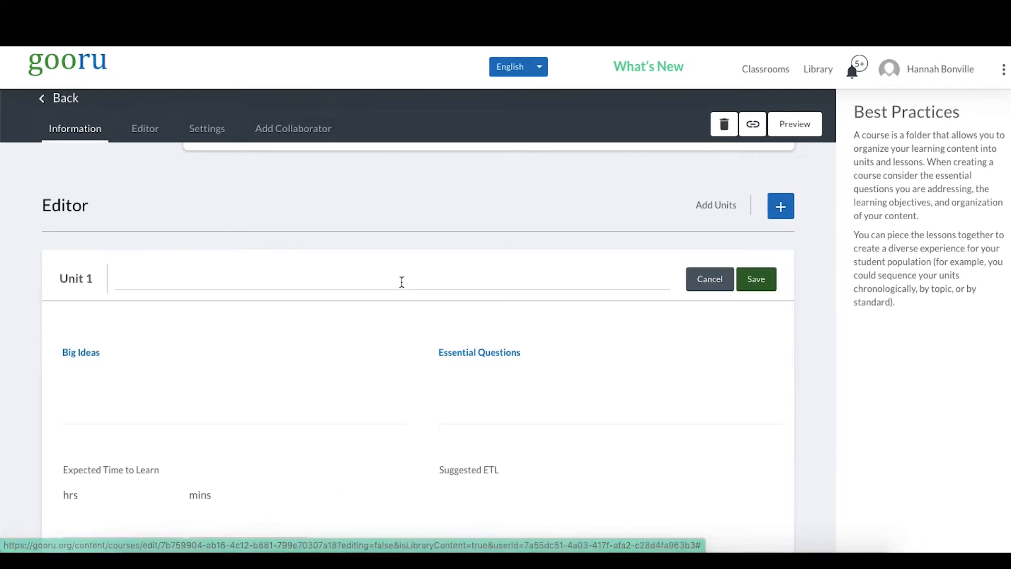
click(402, 282)
click(271, 235)
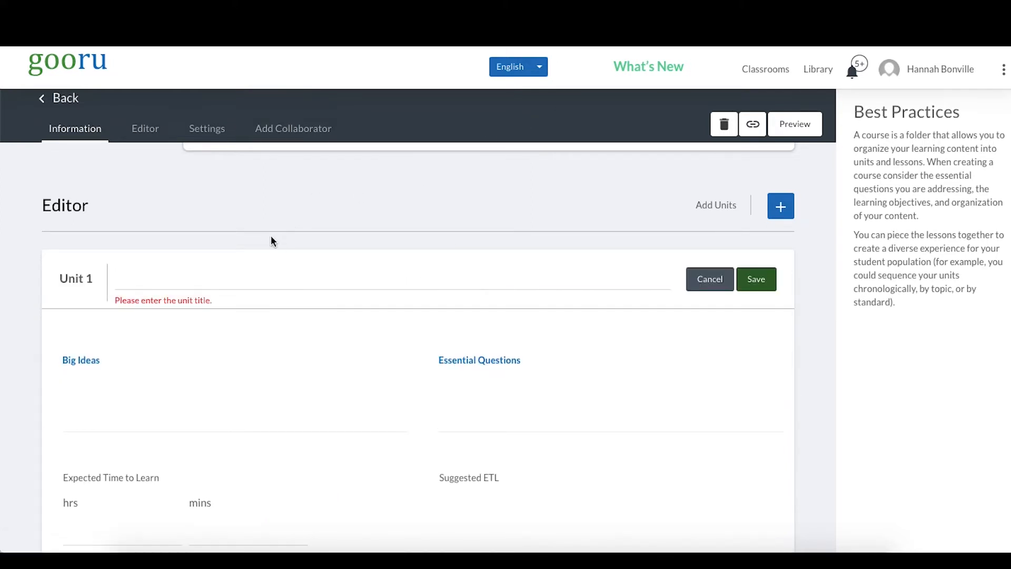
click(267, 278)
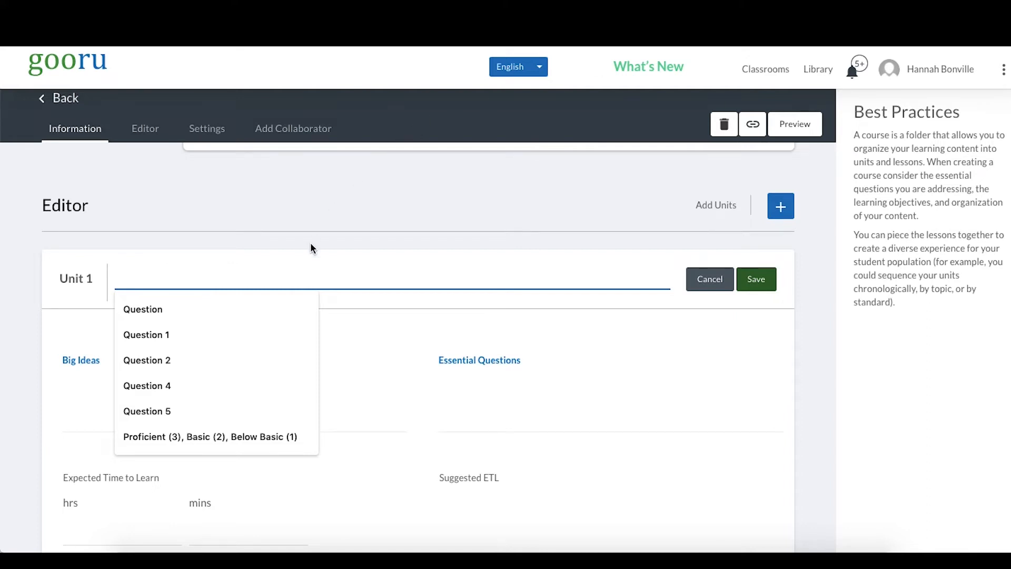
text(Seeing Structure )
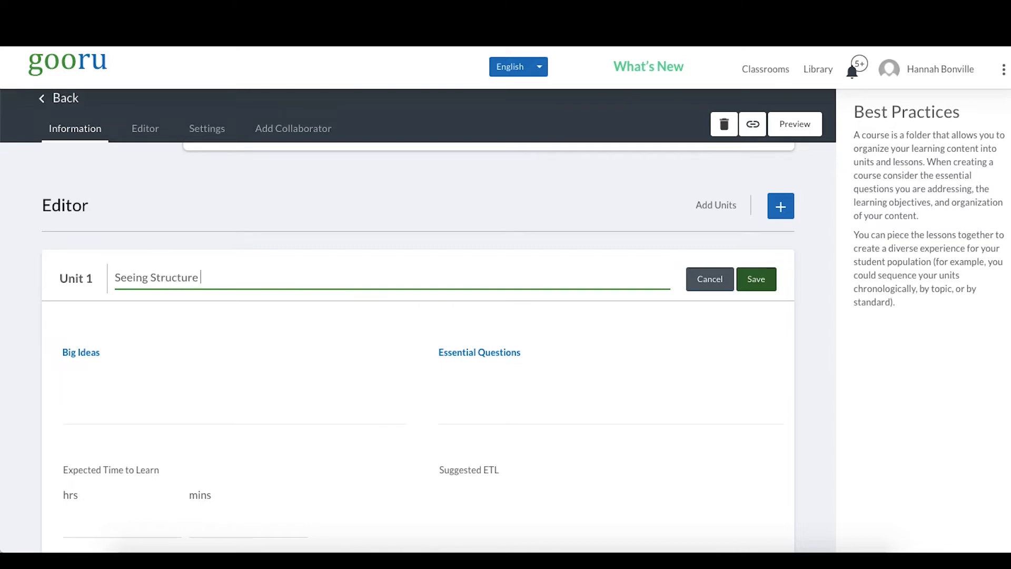
text(in Expressions)
Enter "Here is where I'd write down the unit's big ideas." as the Big Ideas of Unit 1.
scroll(333, 361, down, 2)
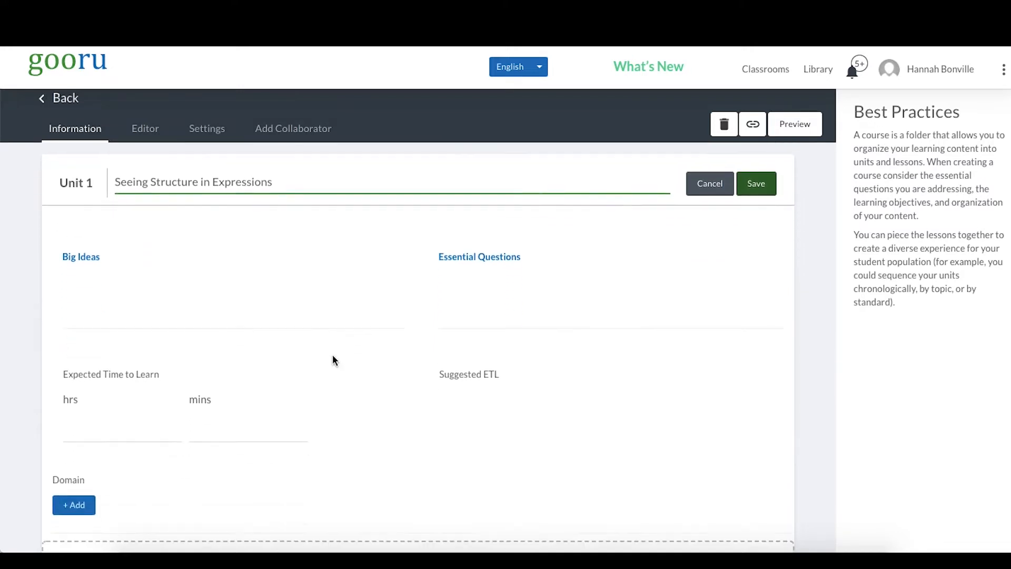
click(140, 274)
click(483, 271)
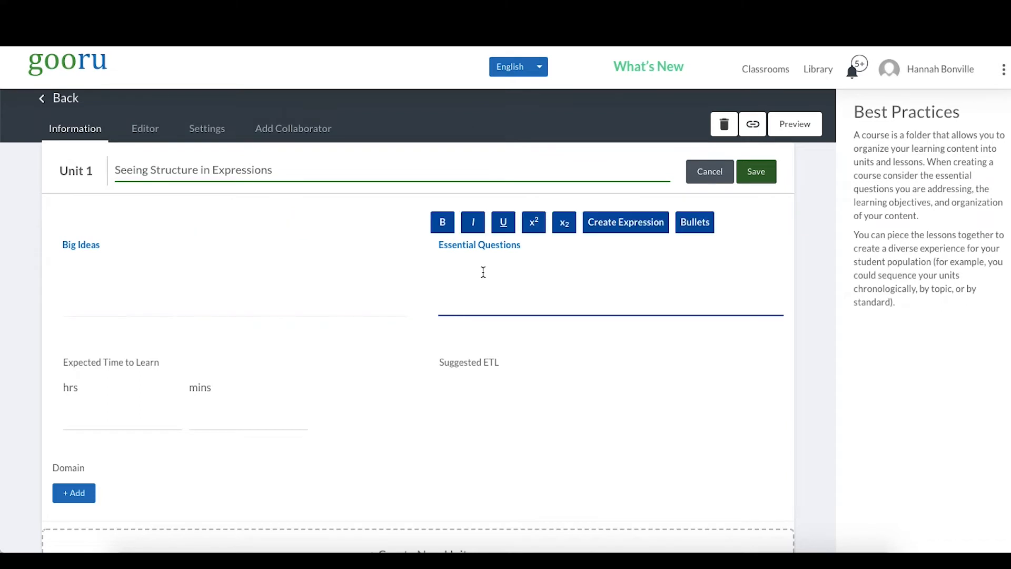
click(84, 280)
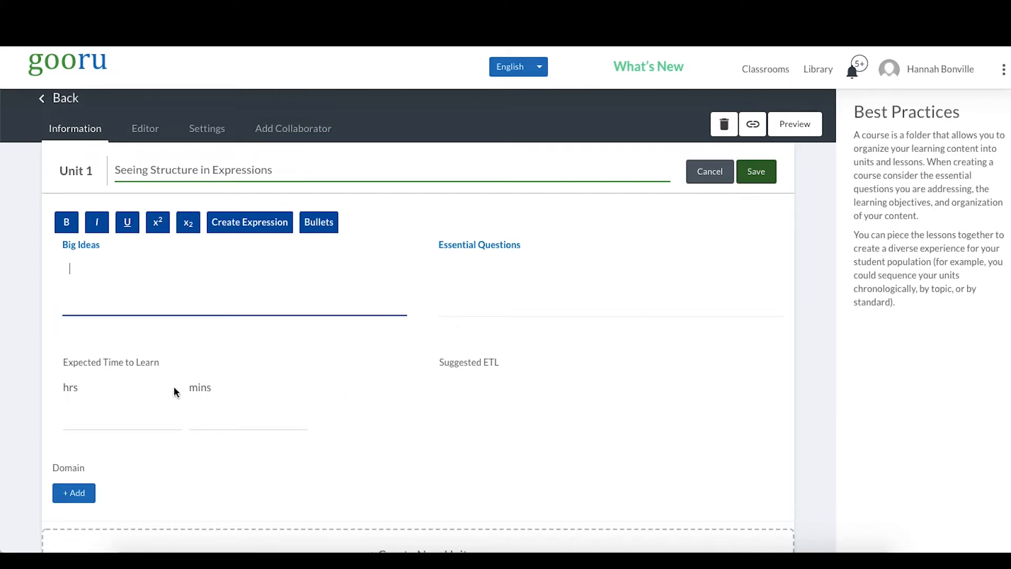
scroll(372, 350, up, 1)
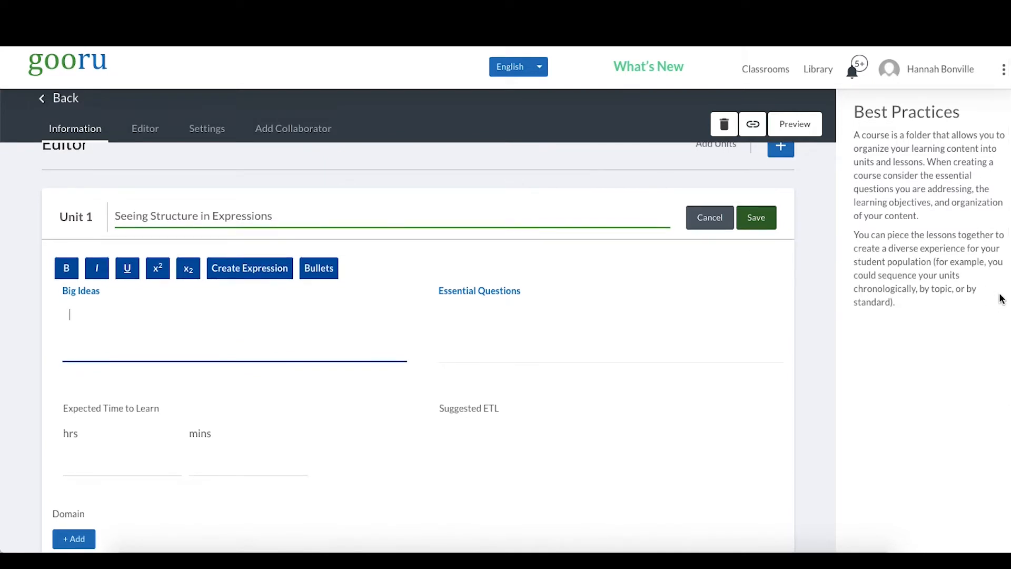
text(Here is where I'd write down the unit's big ideas.)
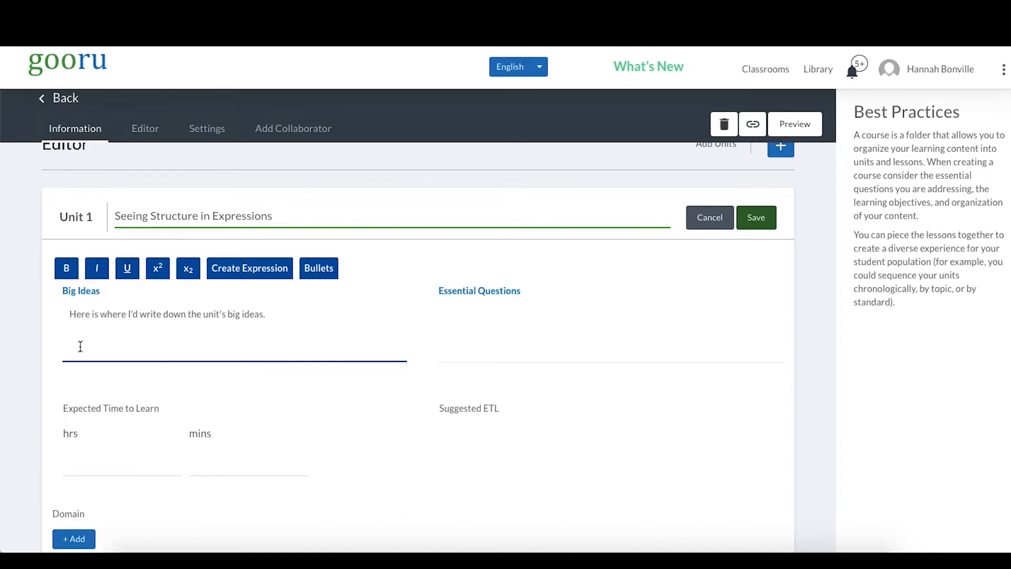
Fill in the unit's Essential Questions as a numbered list with "Essential question?" as both items 1 and 2.
click(445, 331)
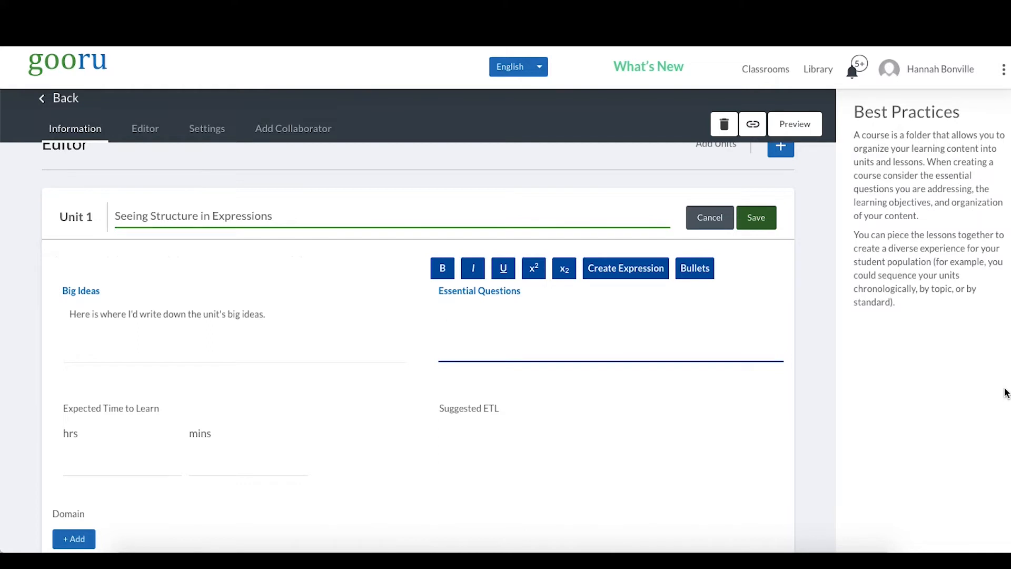
text(1. Wesa)
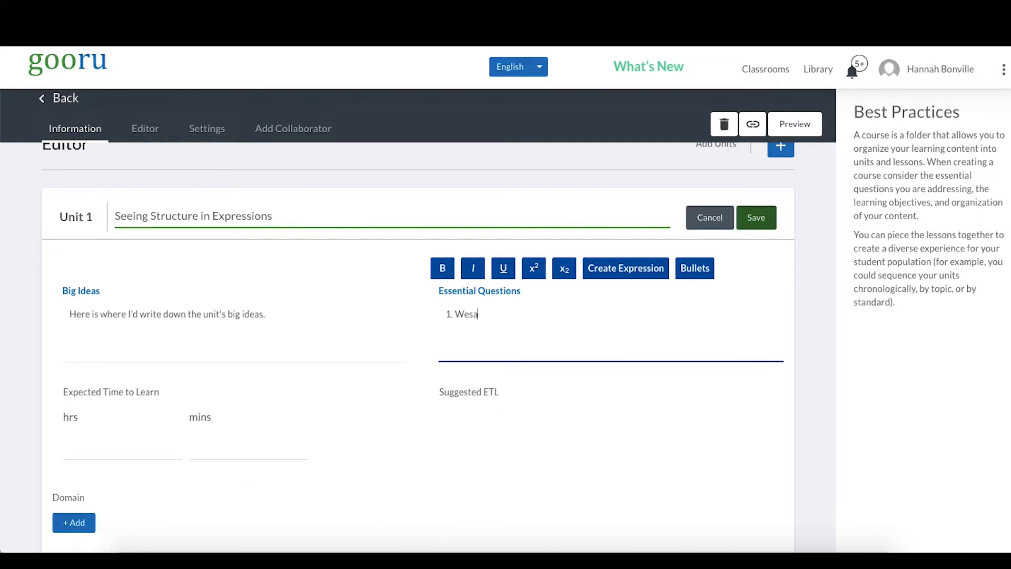
key(BackSpace)
key(BackSpace)
text(Essential question?)
key(Return)
text(Essential question?)
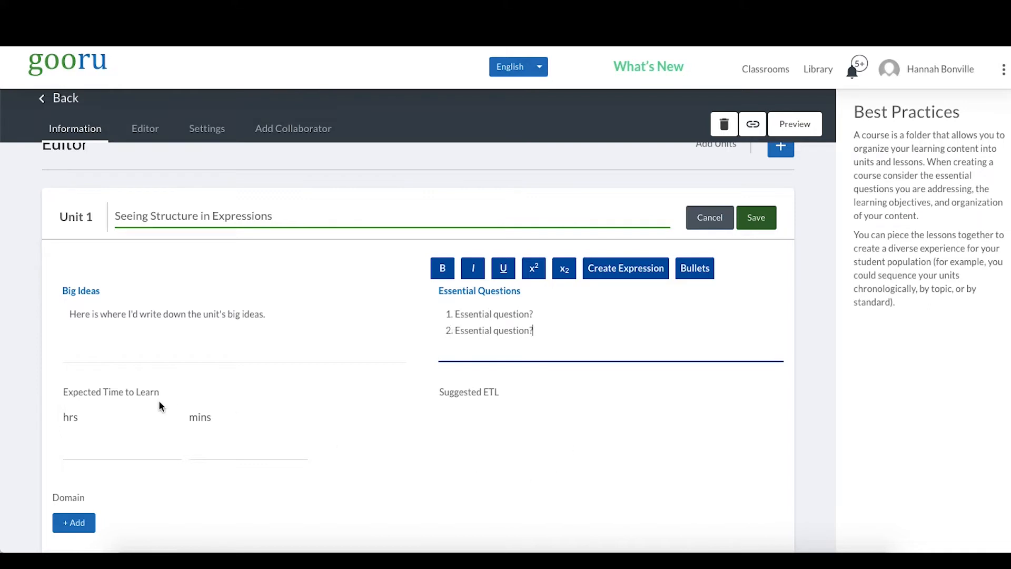
Review the Unit 1 fields, open the unit's domain selection and look through its list of courses.
scroll(271, 368, down, 2)
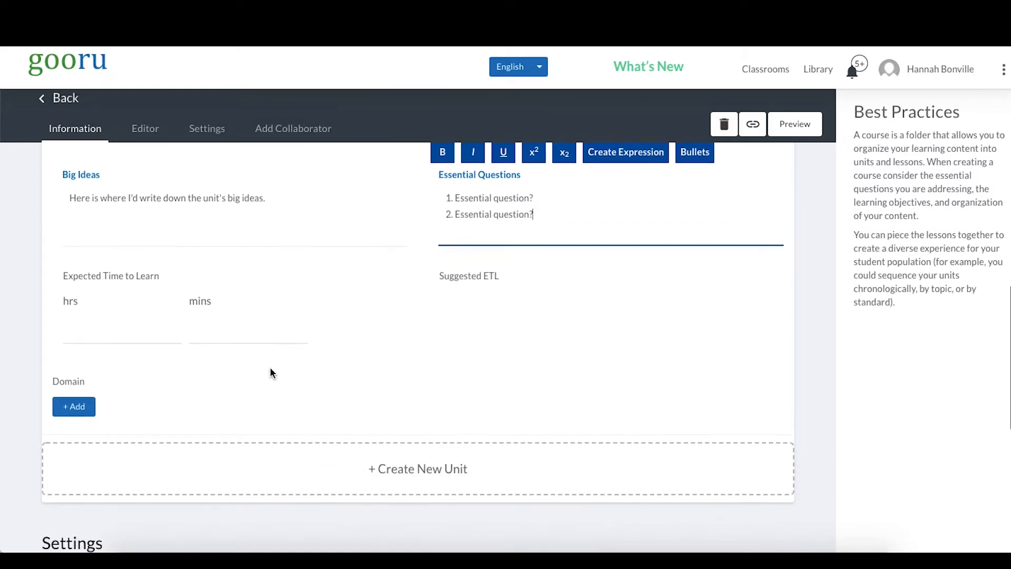
scroll(271, 368, up, 2)
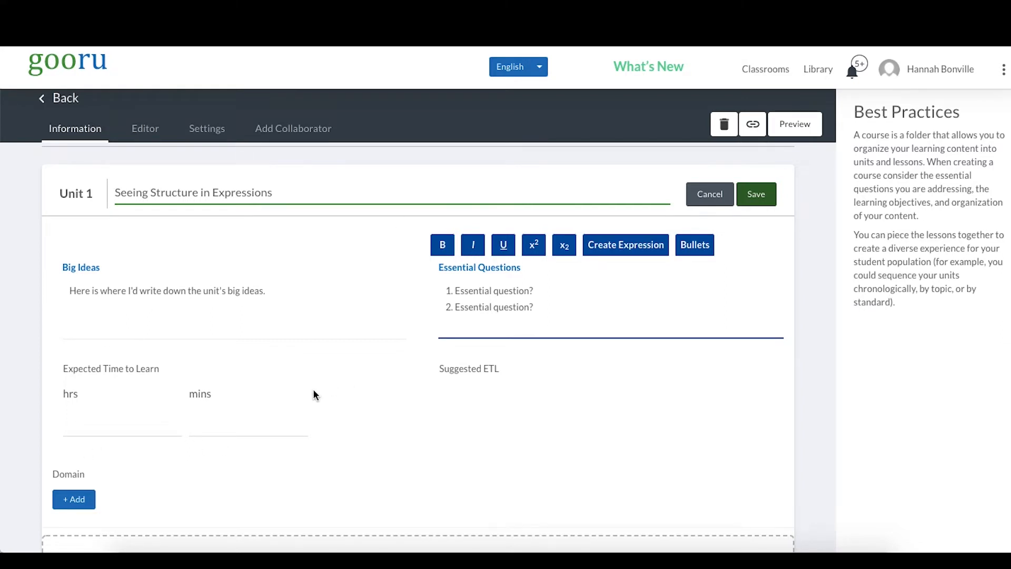
scroll(313, 393, down, 1)
scroll(59, 300, down, 1)
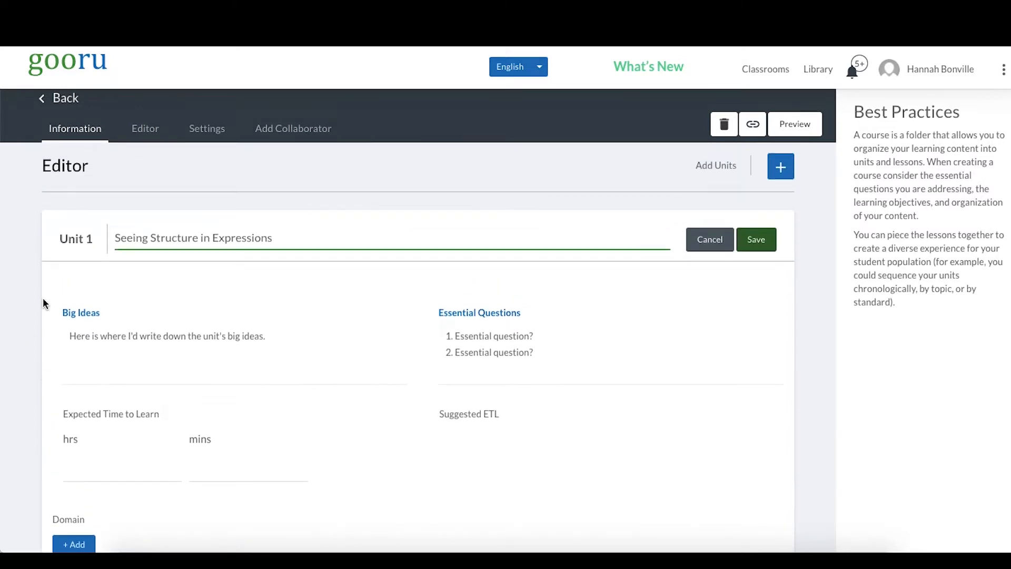
scroll(42, 298, down, 1)
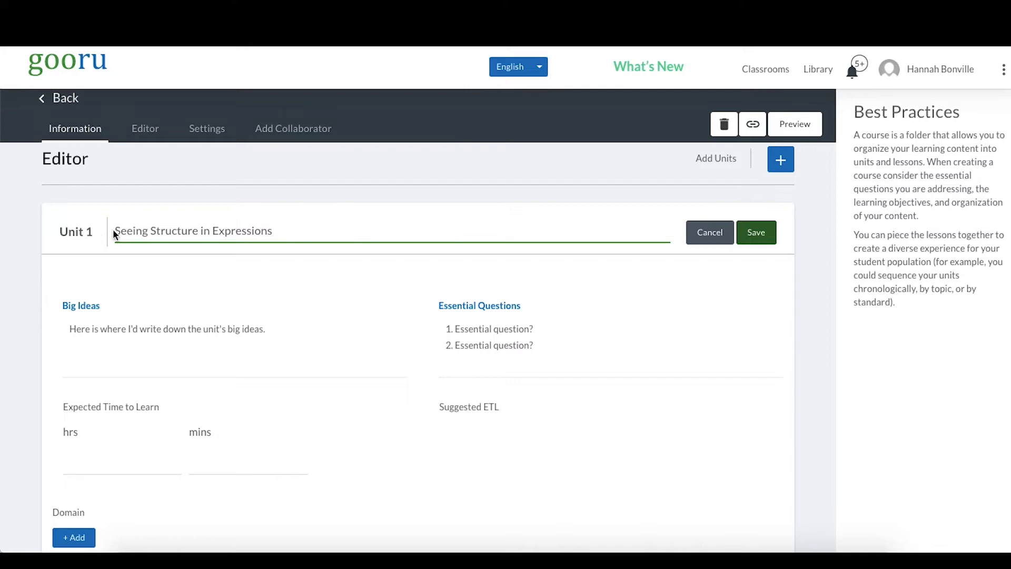
scroll(113, 229, down, 4)
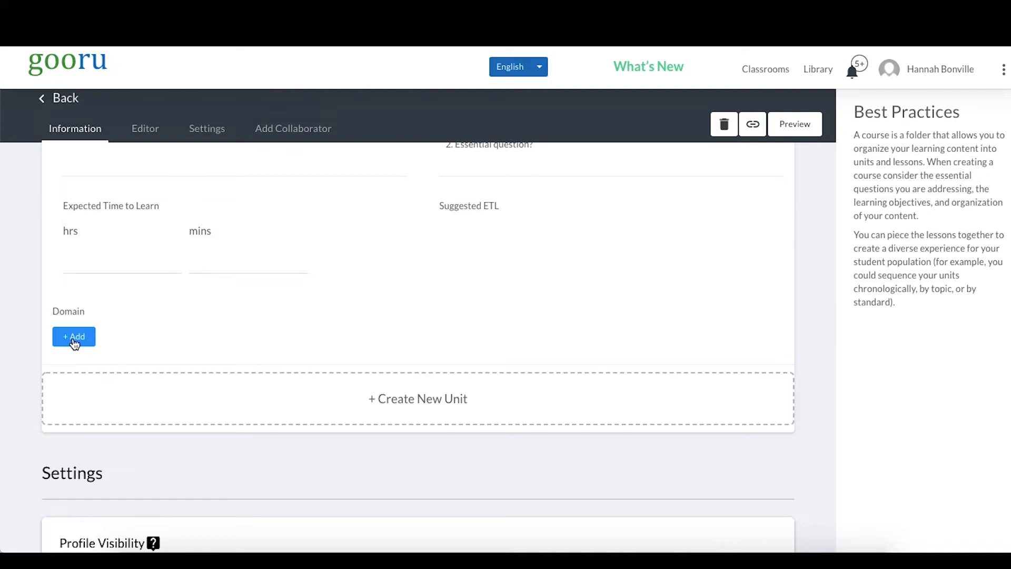
click(75, 340)
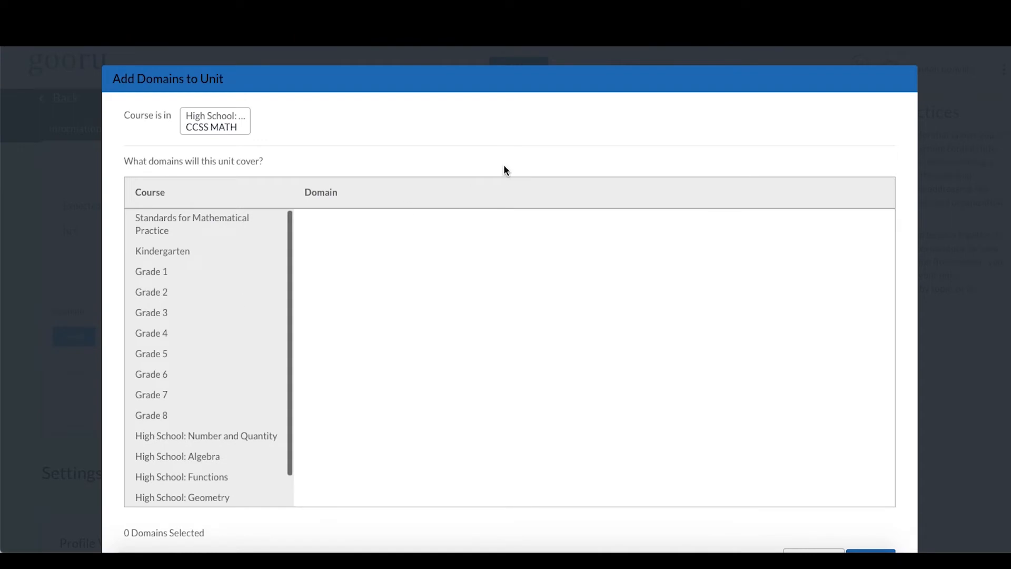
triple_click(515, 87)
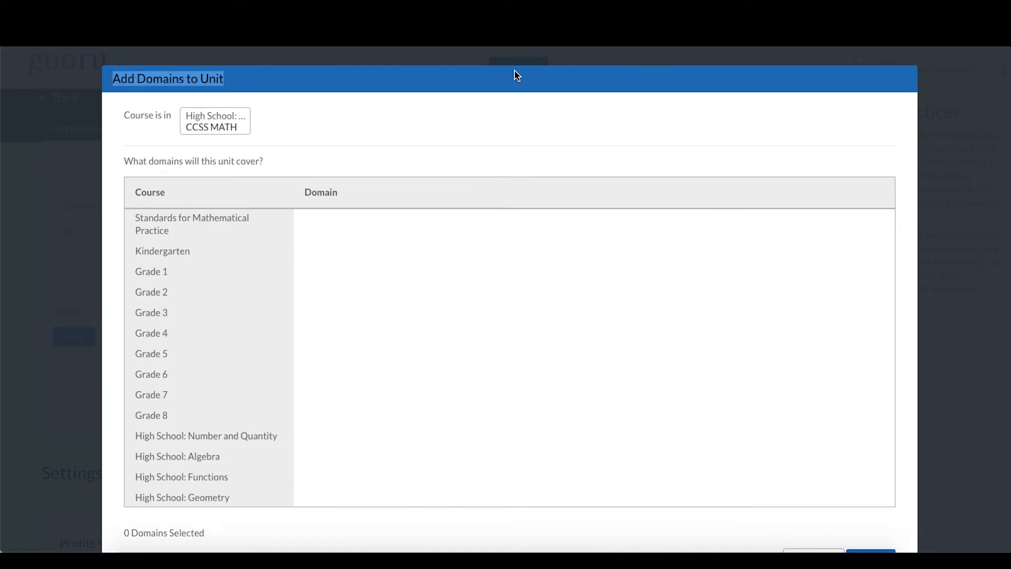
click(416, 144)
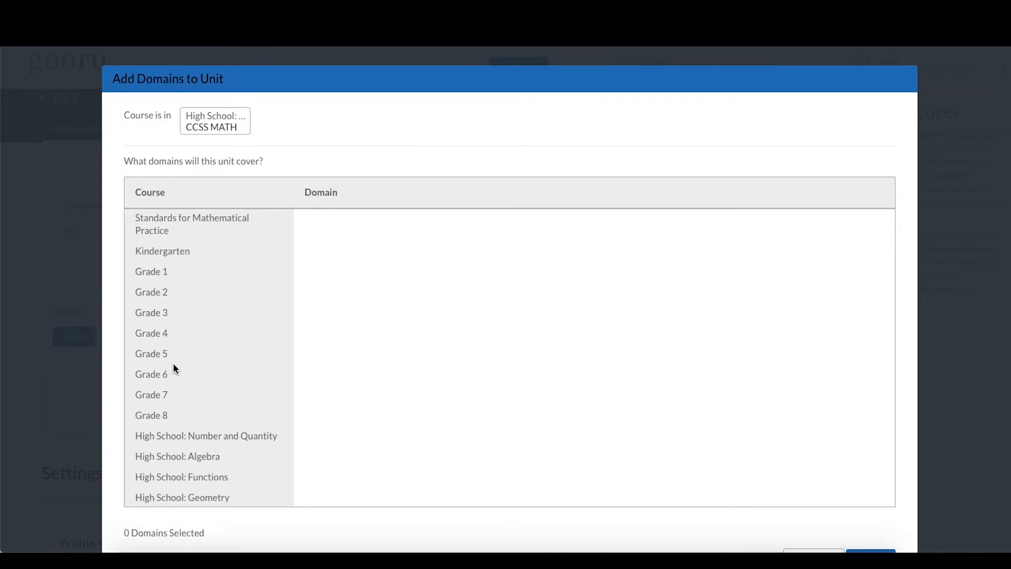
scroll(175, 368, down, 1)
scroll(175, 369, up, 1)
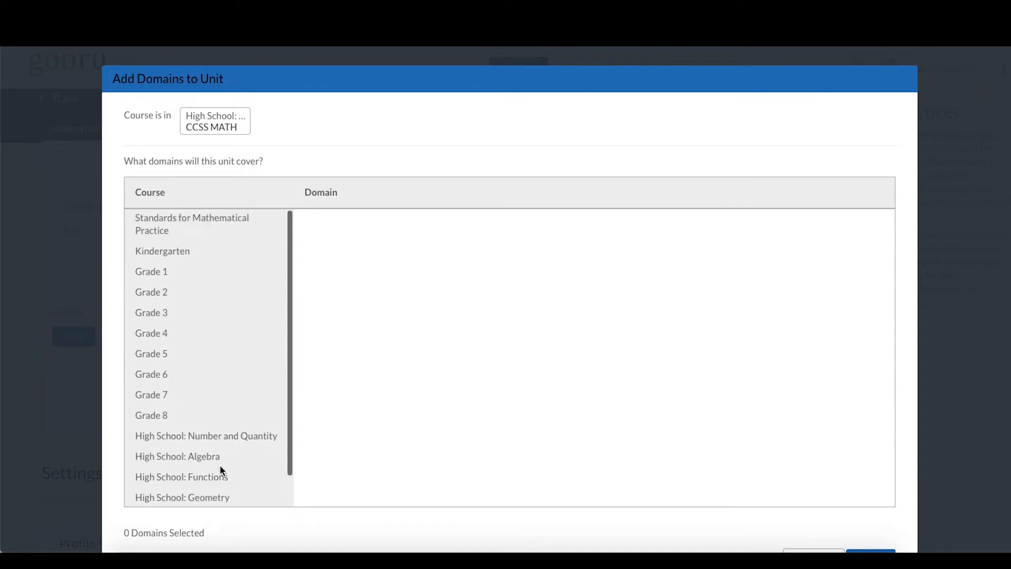
scroll(220, 254, down, 1)
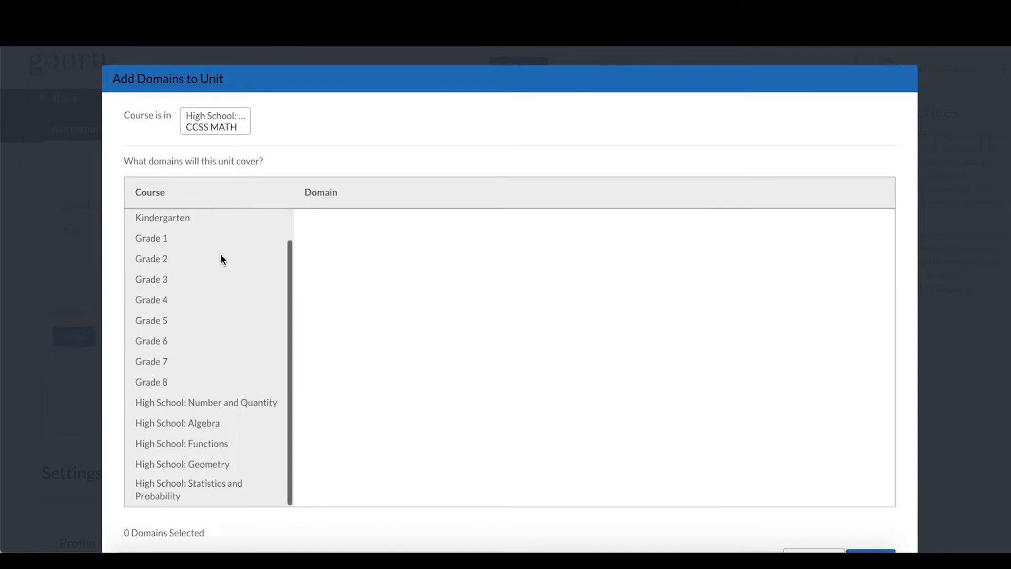
Add the Seeing Structure in Expressions domain from High School: Algebra to Unit 1 and save the unit.
click(180, 428)
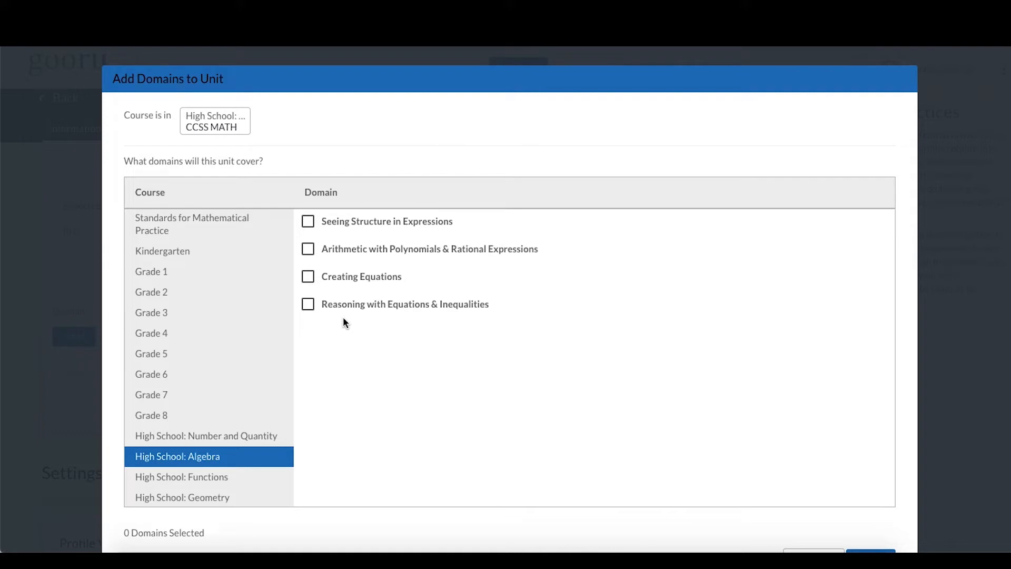
click(309, 231)
scroll(622, 409, down, 2)
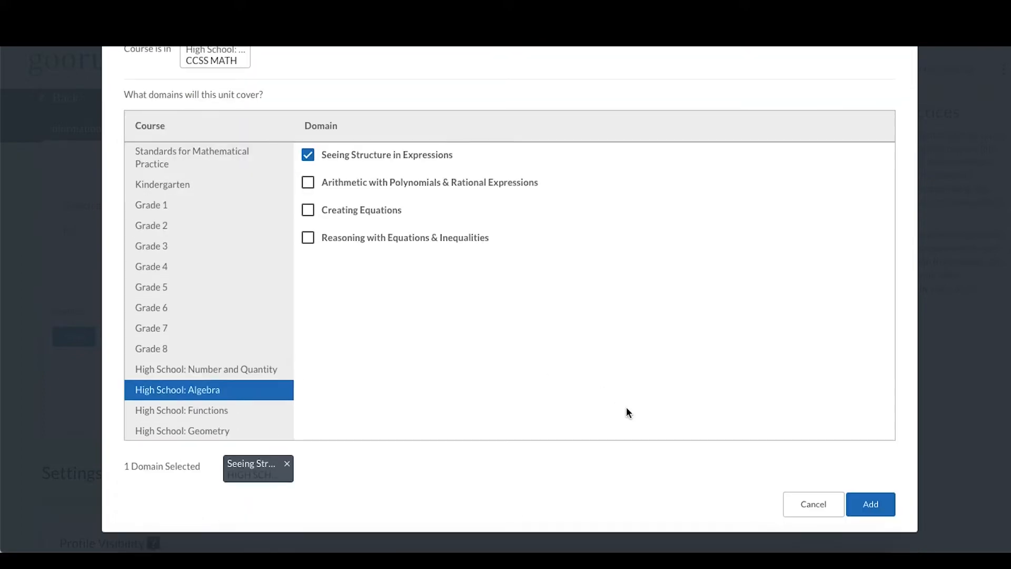
click(871, 503)
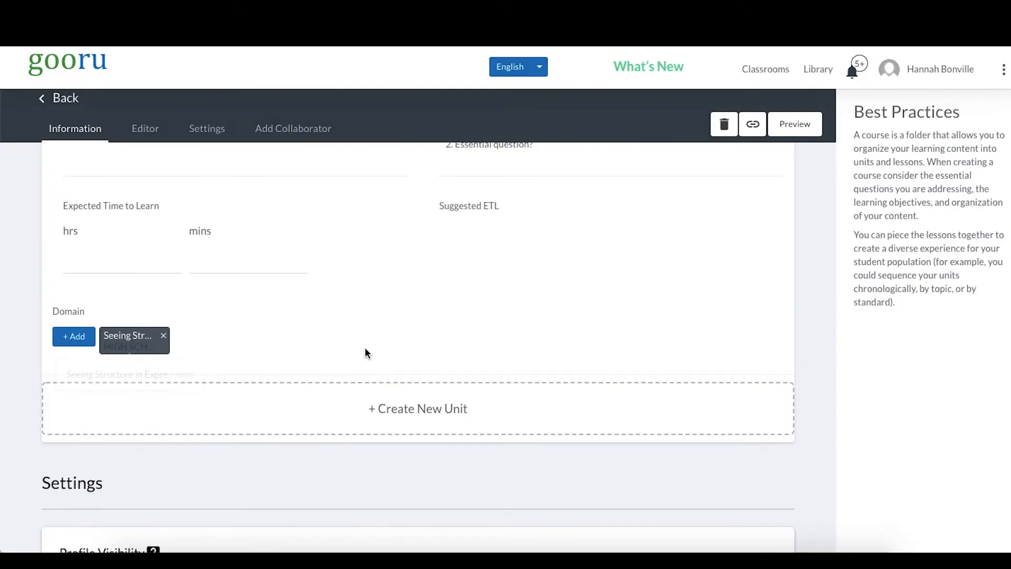
scroll(455, 337, up, 4)
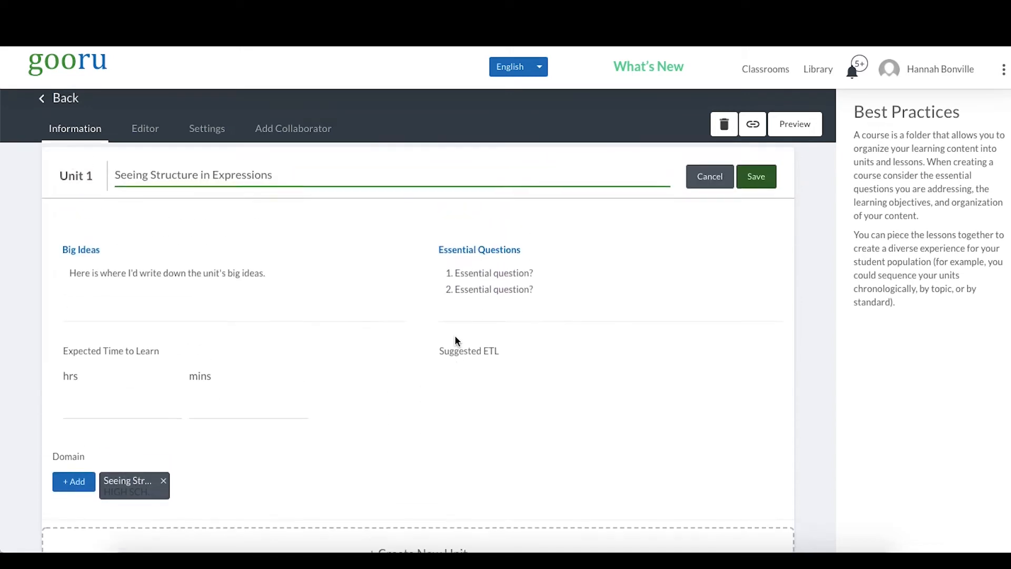
scroll(456, 337, up, 1)
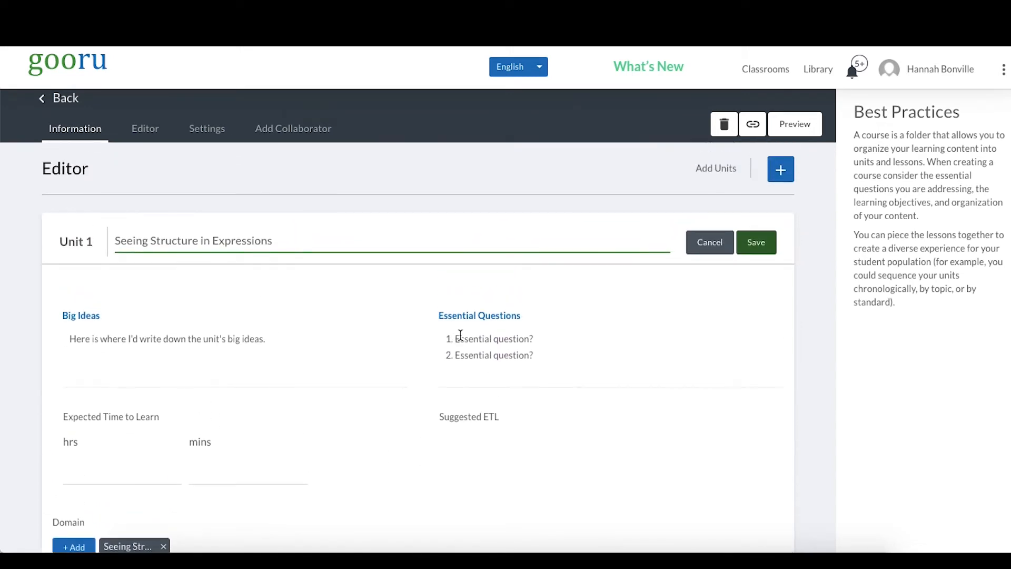
click(773, 244)
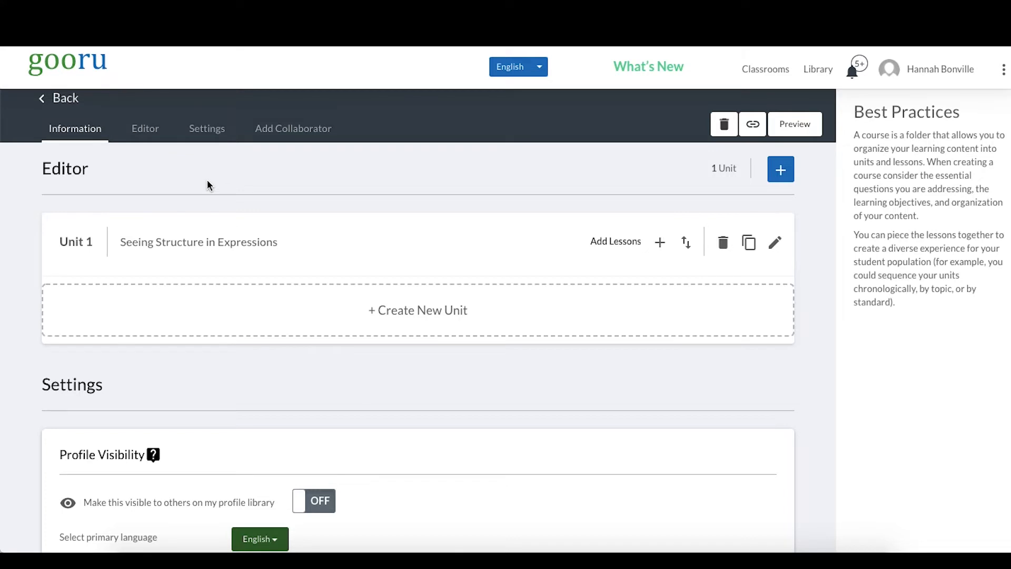
Start a new lesson inside Unit 1 and title it "Interpreting Expressions".
click(228, 242)
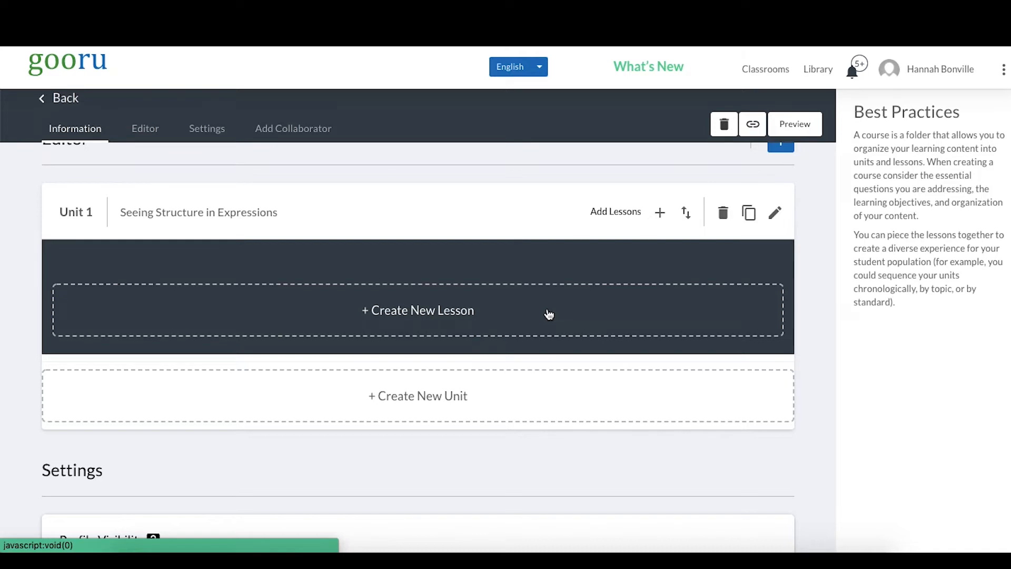
click(423, 315)
click(302, 273)
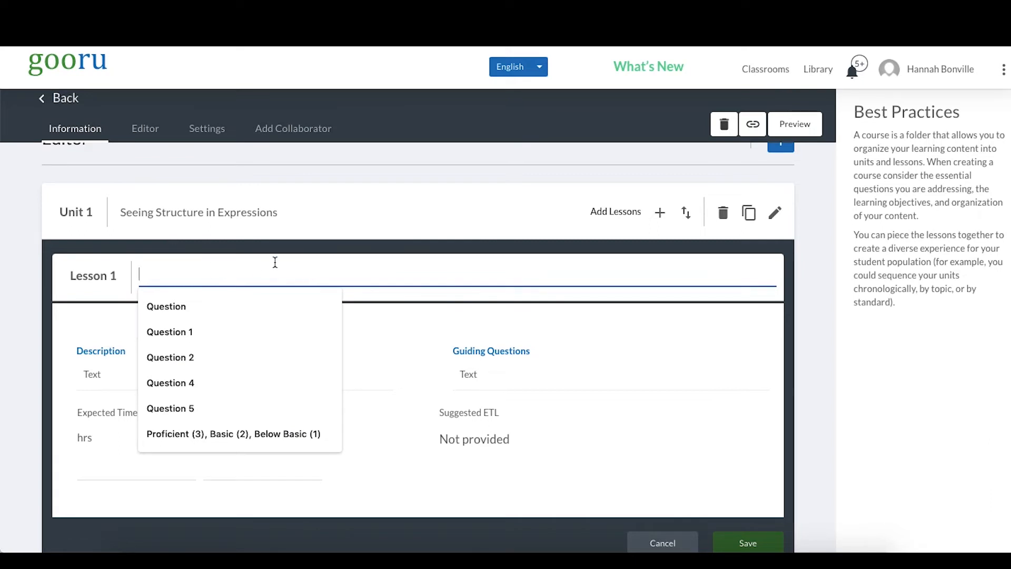
text(Interpreting Expressions)
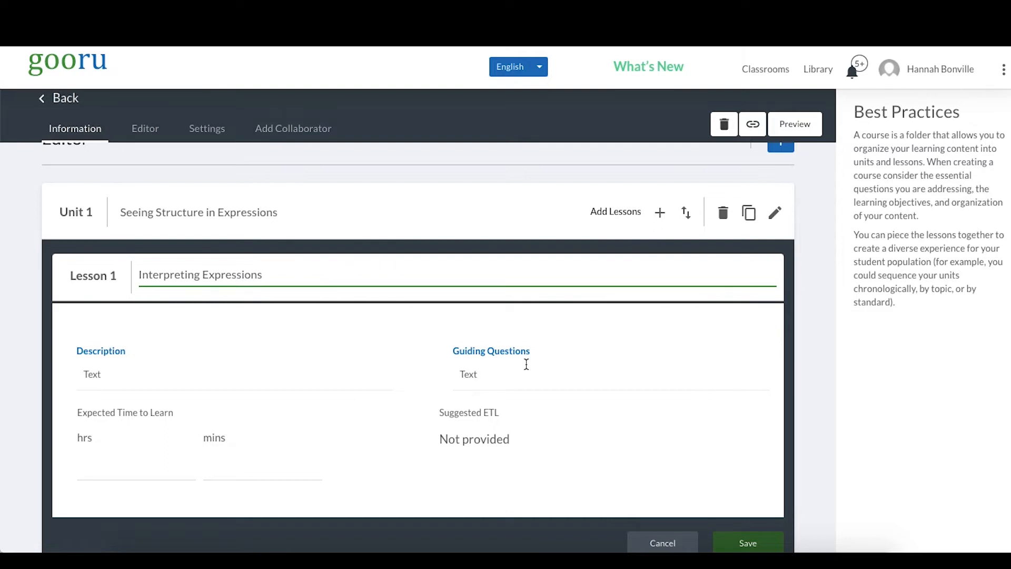
Set the description of the Interpreting Expressions lesson to "Add description here".
scroll(586, 339, down, 2)
scroll(587, 340, up, 1)
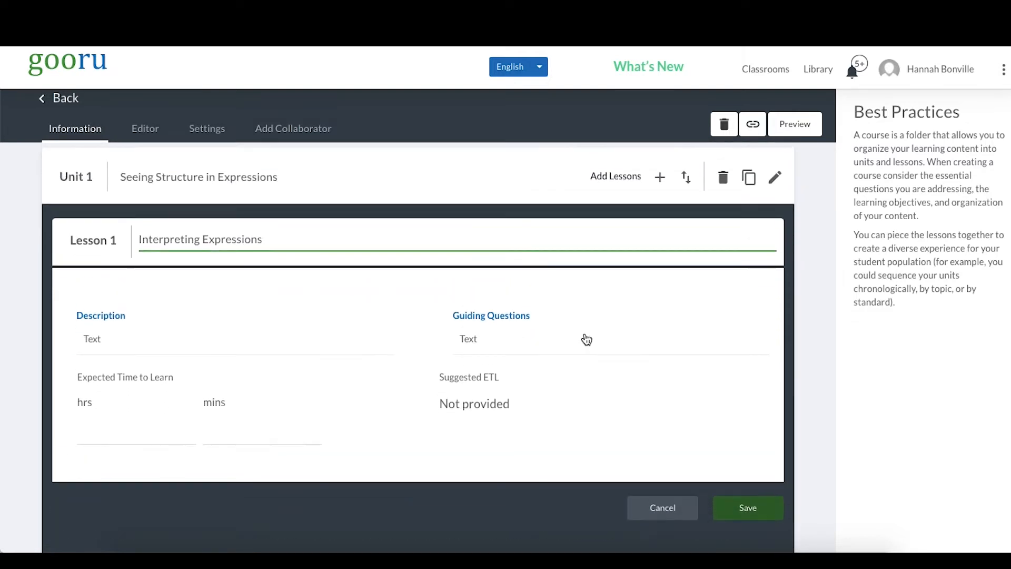
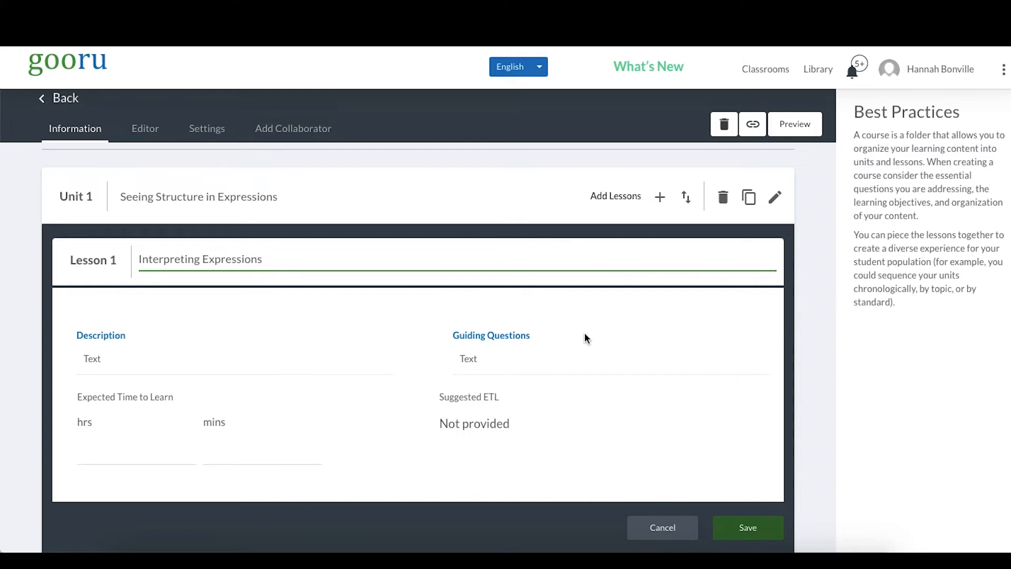
scroll(175, 352, down, 1)
click(175, 352)
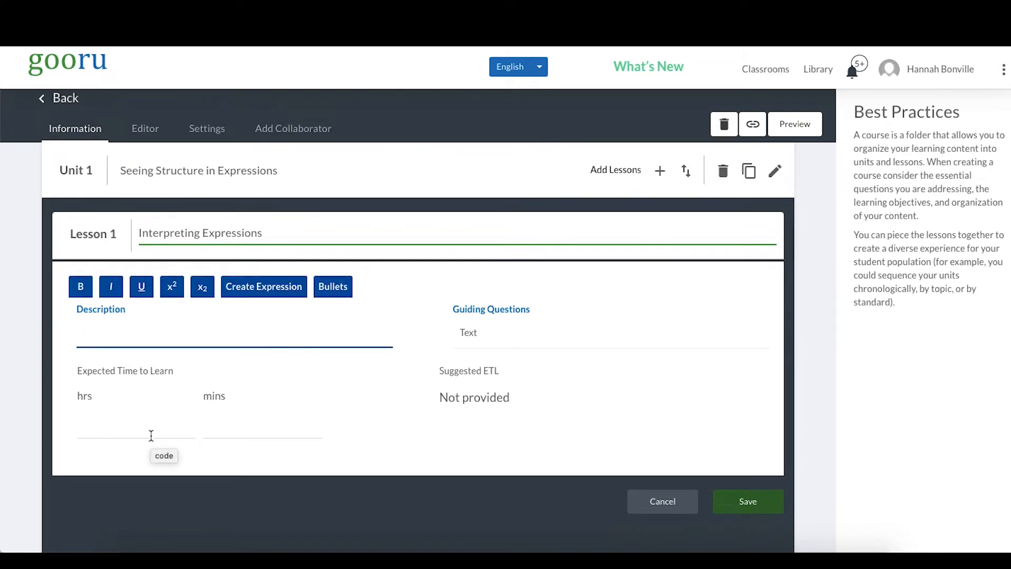
text(Add description)
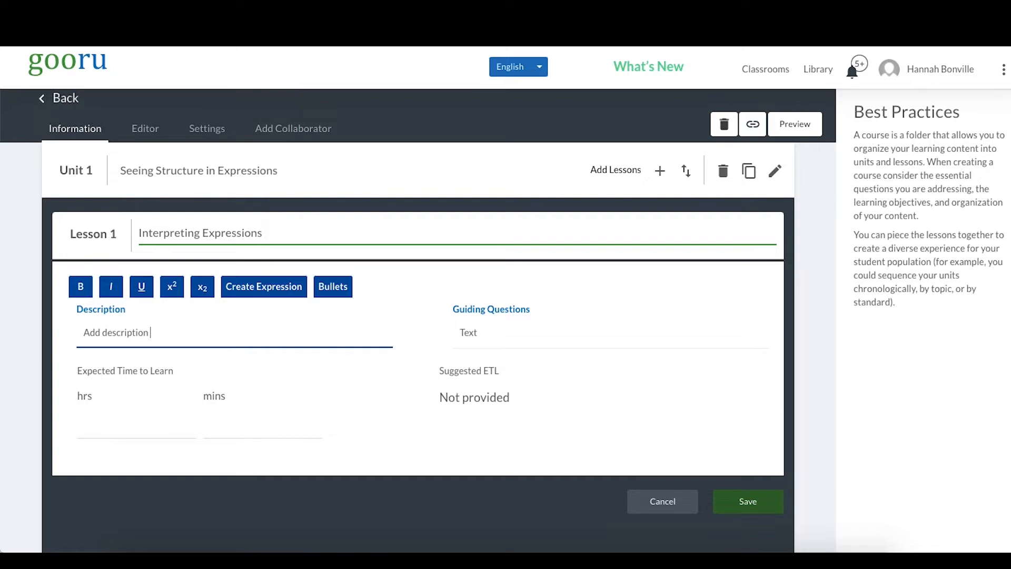
text( here)
Enter the lesson's Guiding Questions as a numbered list with "Question" for items 1 and 2, and save the lesson.
click(523, 332)
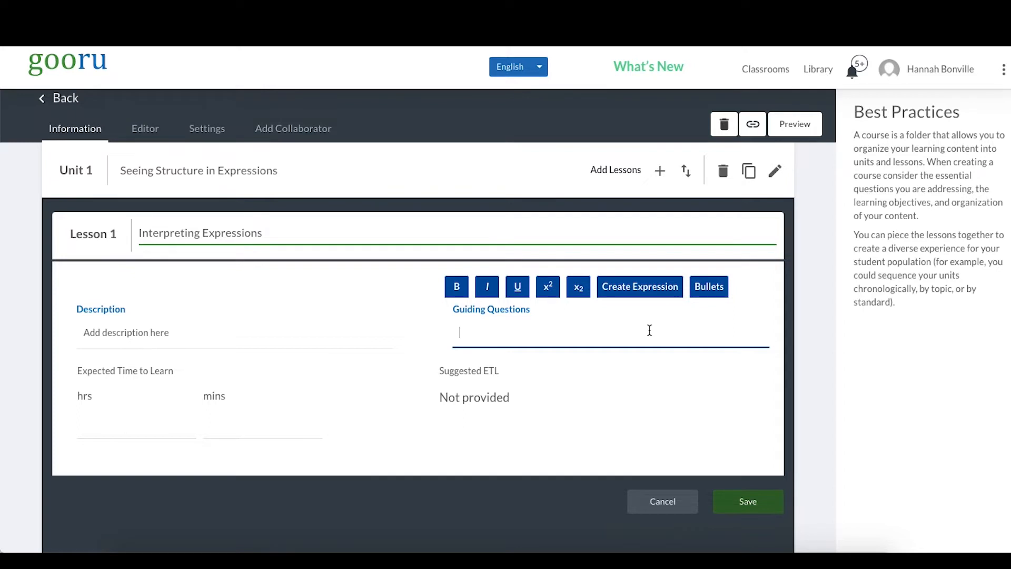
text(1. Question)
key(Return)
text(2. Question)
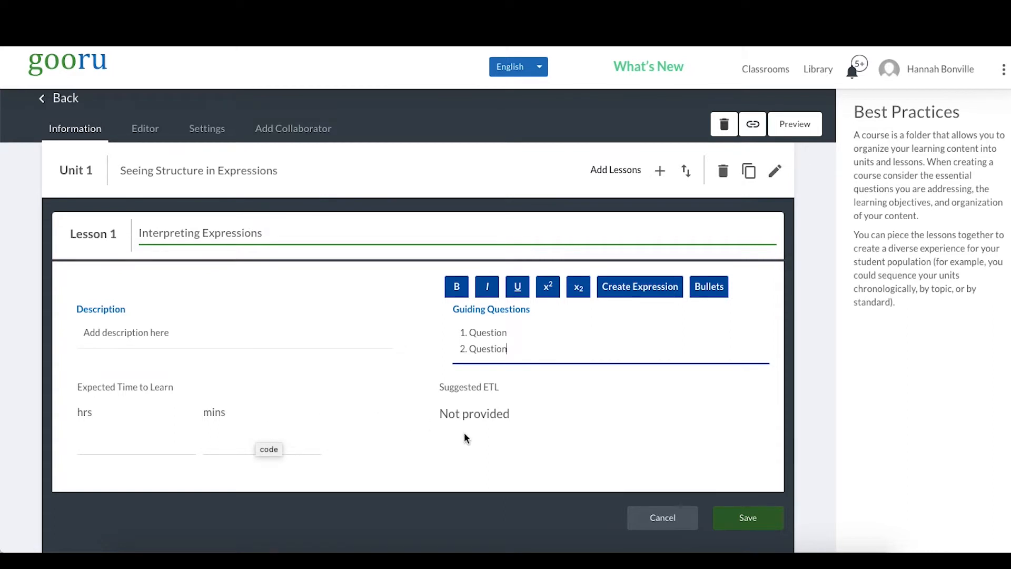
scroll(712, 442, down, 1)
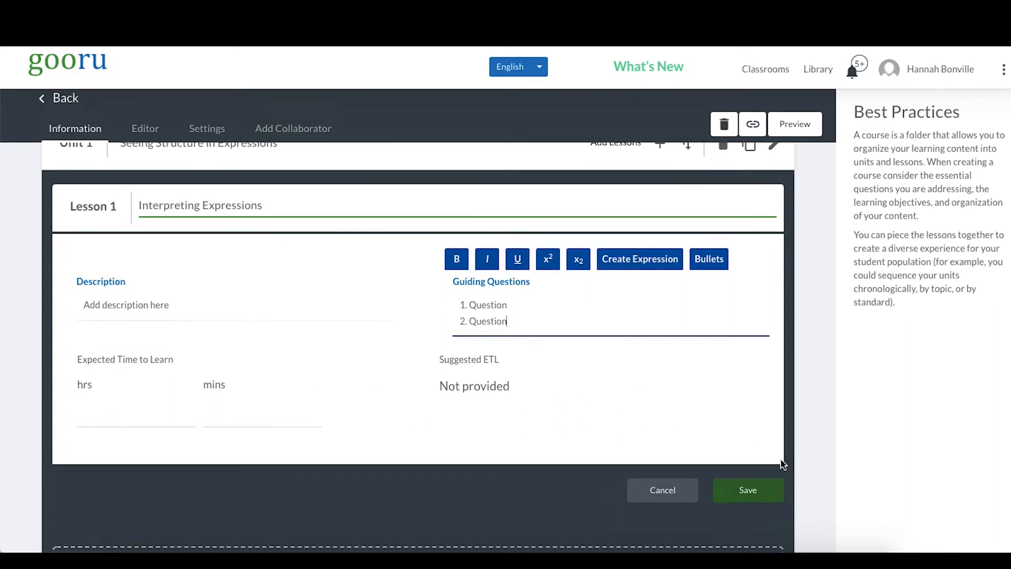
click(758, 498)
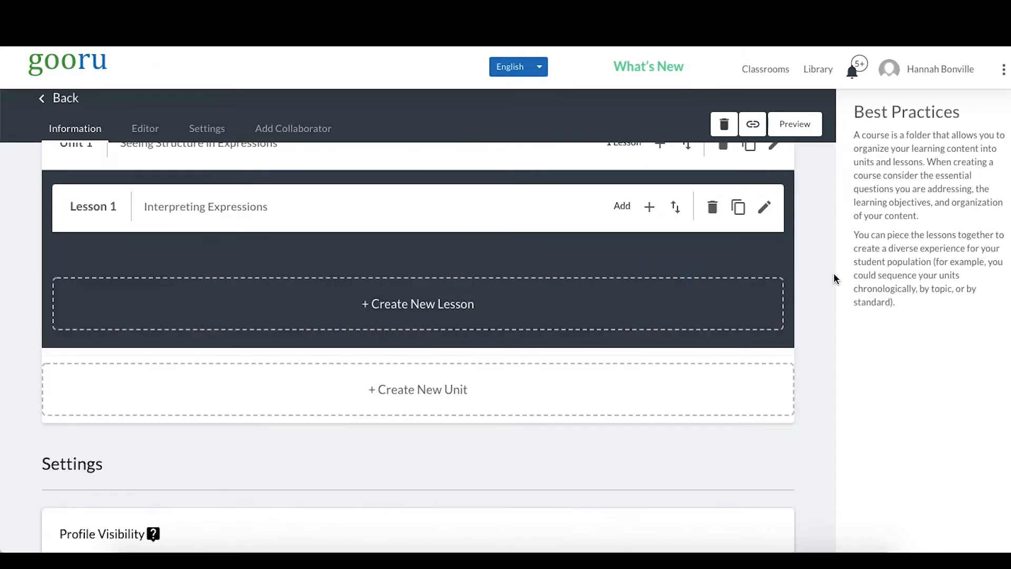
Create a second lesson in Unit 1 titled "Evaluating Inequalities" and save it.
scroll(834, 273, up, 3)
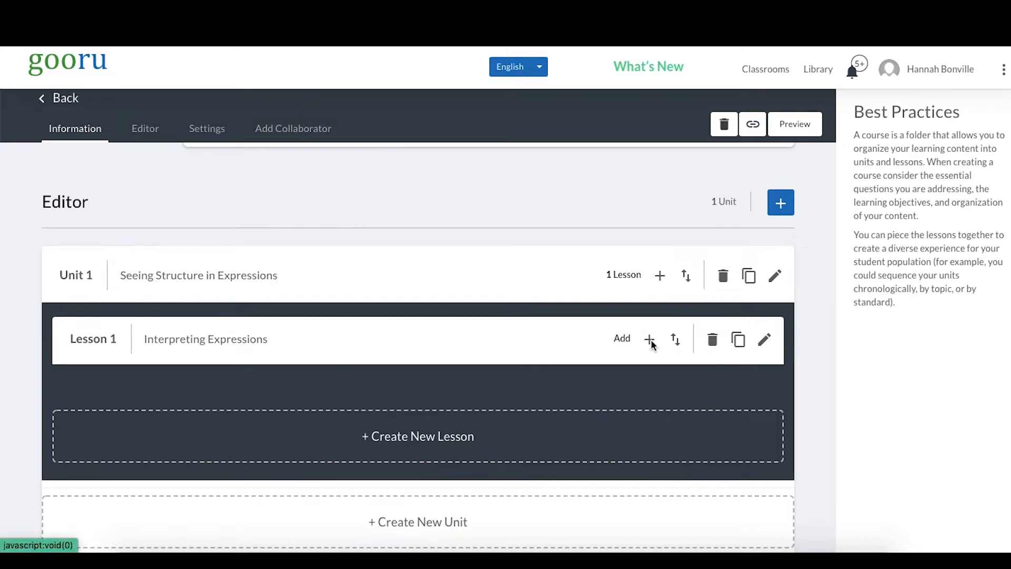
click(362, 456)
click(195, 402)
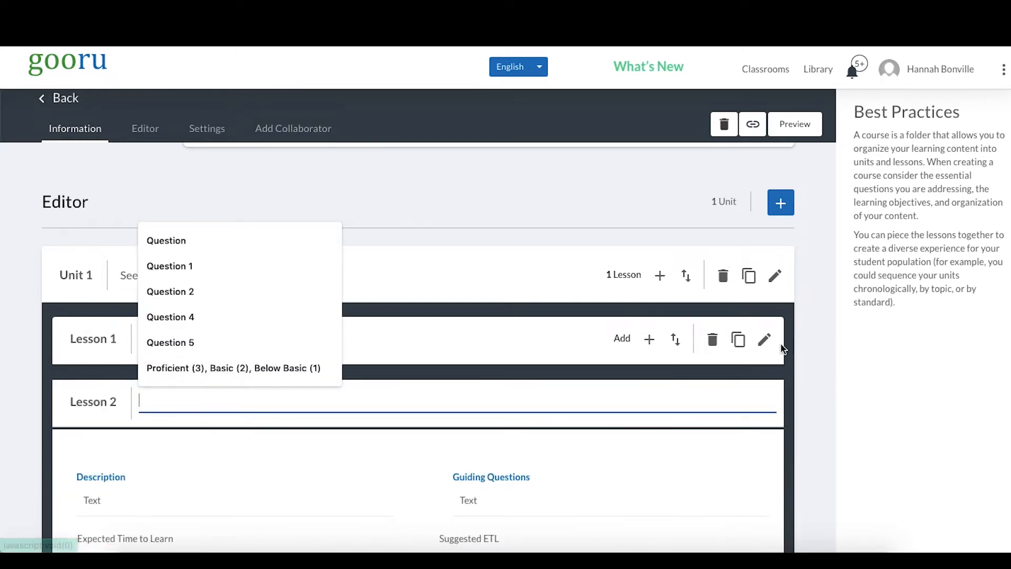
text(Evaluating Inequalities)
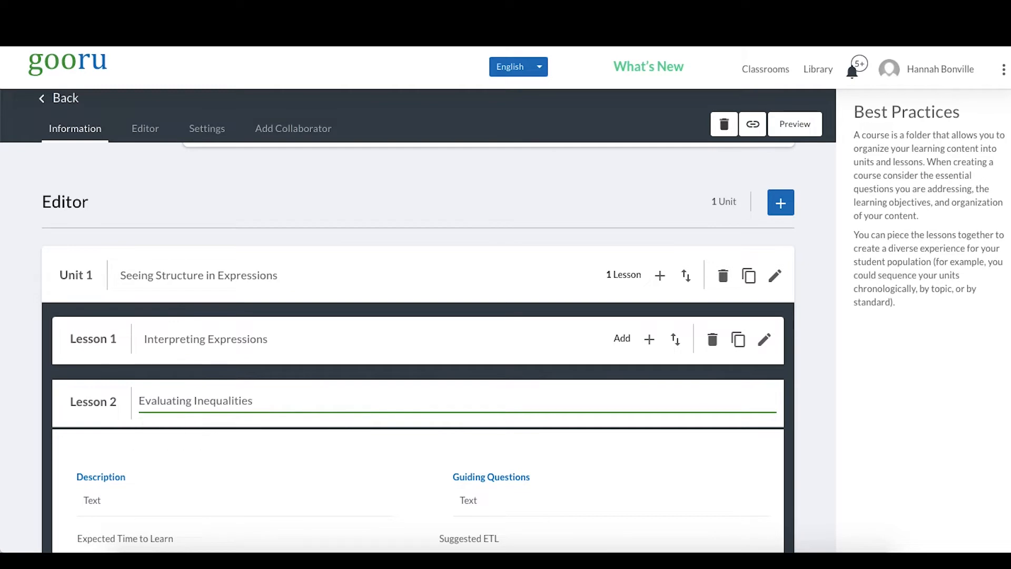
scroll(784, 348, down, 3)
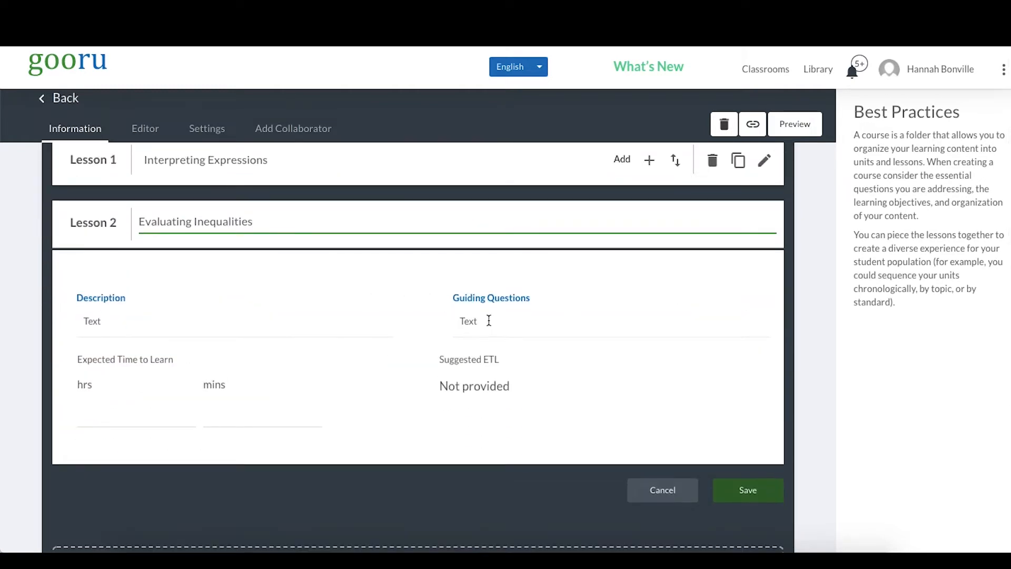
click(740, 494)
Create a third lesson in Unit 1 titled "Comparing Equations" and save it.
click(339, 327)
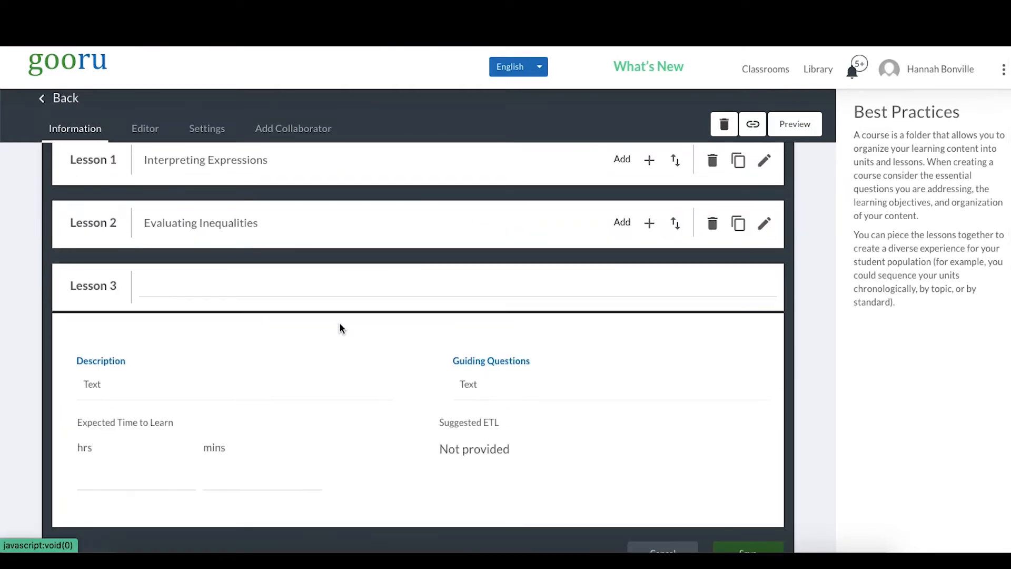
click(251, 284)
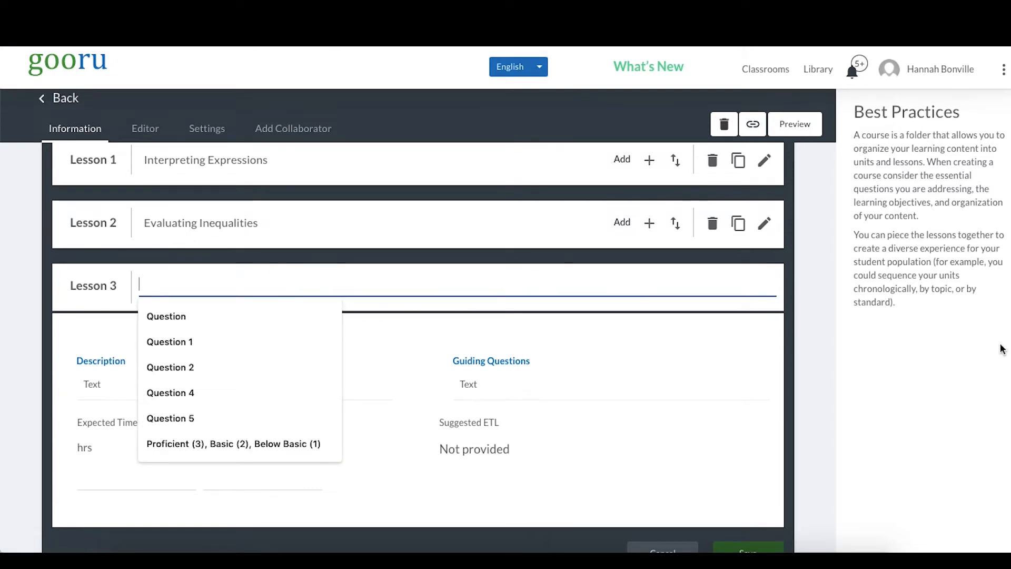
text(Comparing Equations)
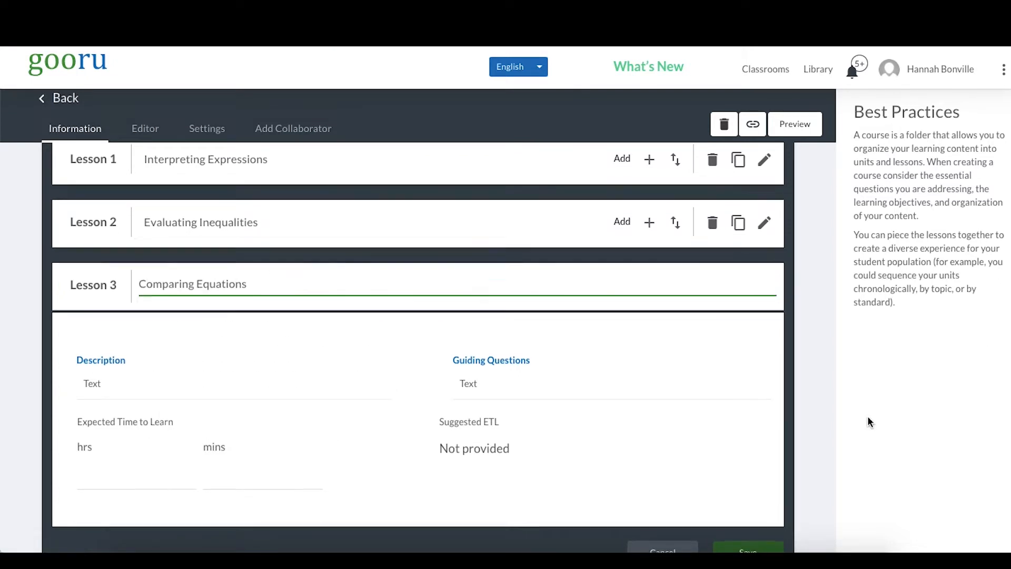
scroll(869, 421, down, 2)
click(774, 460)
Collapse Unit 1, then create and save a second unit titled "Operations and Algebraic Thinking".
scroll(767, 309, up, 5)
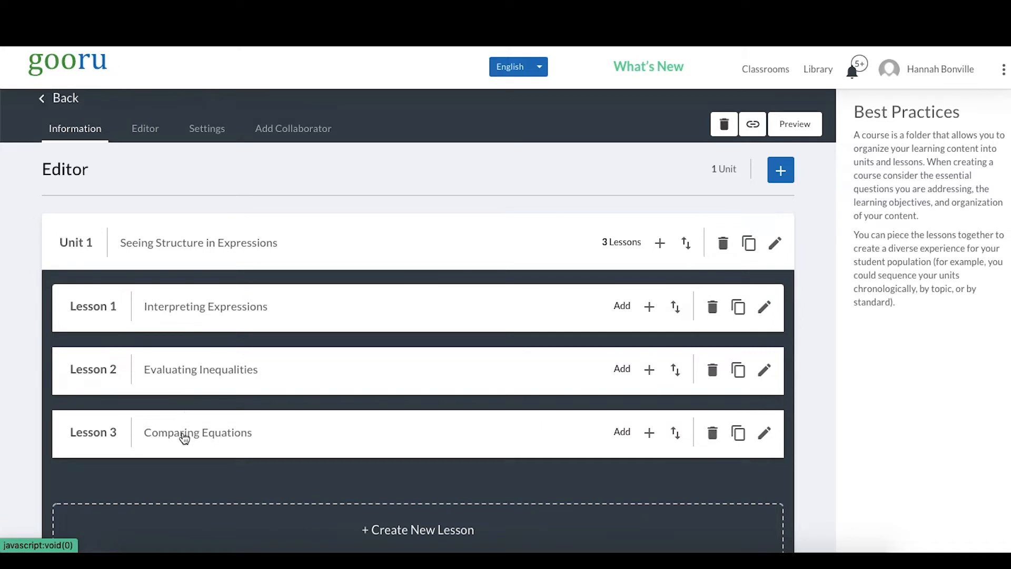
click(185, 249)
click(180, 310)
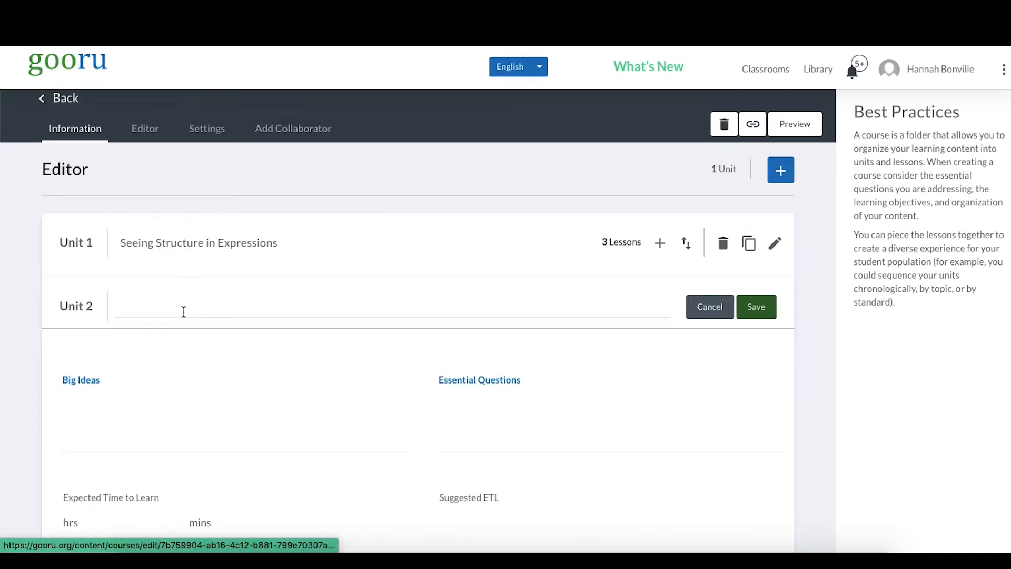
click(180, 306)
text(Operations and Algebraic Thinking)
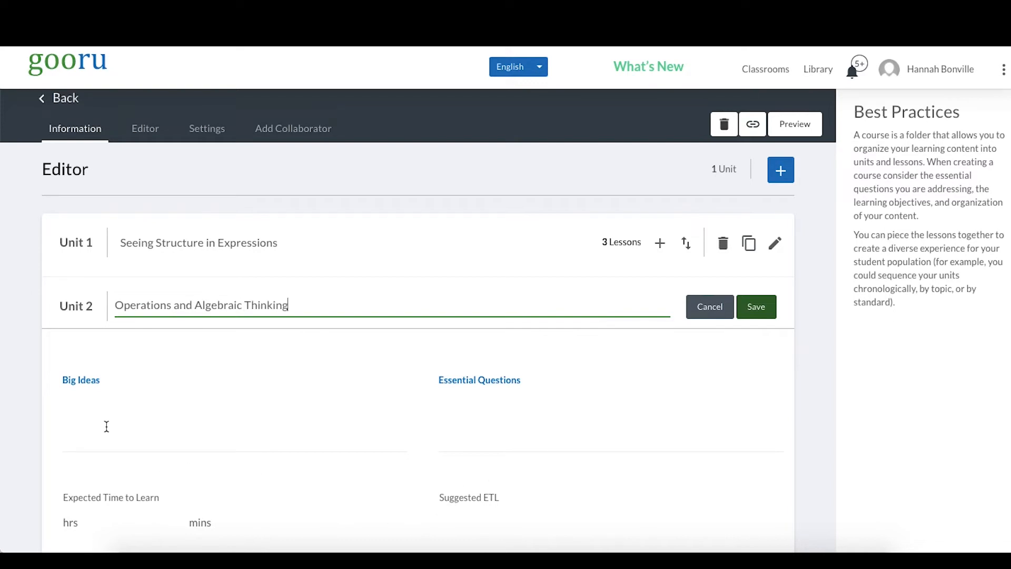
scroll(105, 424, down, 2)
click(756, 205)
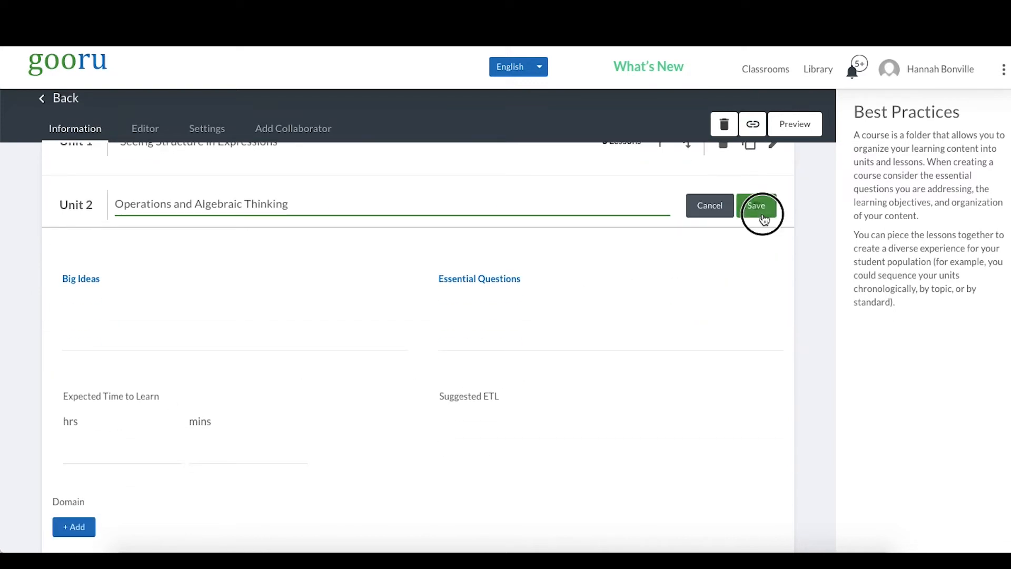
Expand Unit 1 to show its lessons and check the unit's deletion confirmation without deleting it.
scroll(129, 294, down, 2)
scroll(130, 296, up, 5)
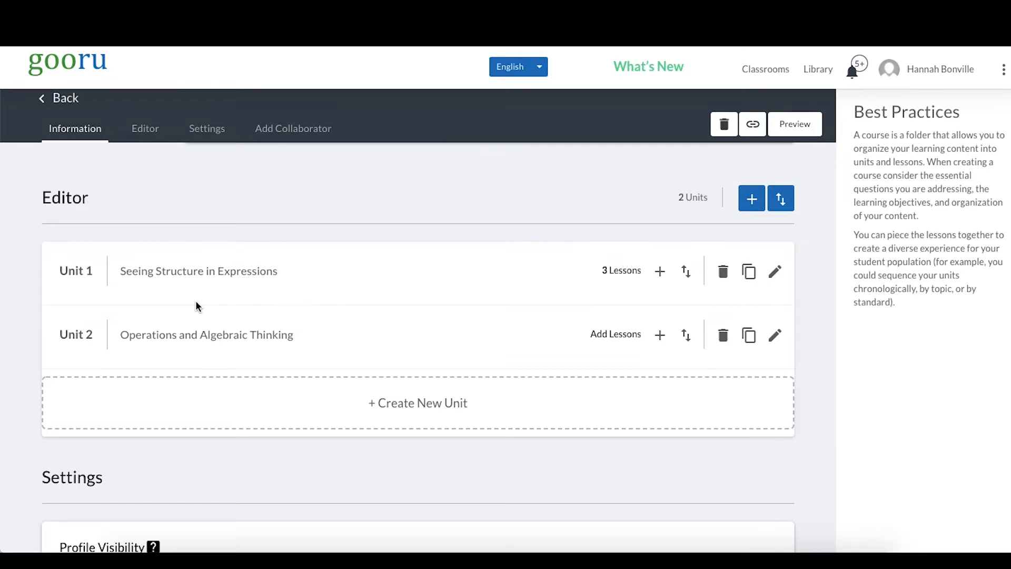
click(209, 284)
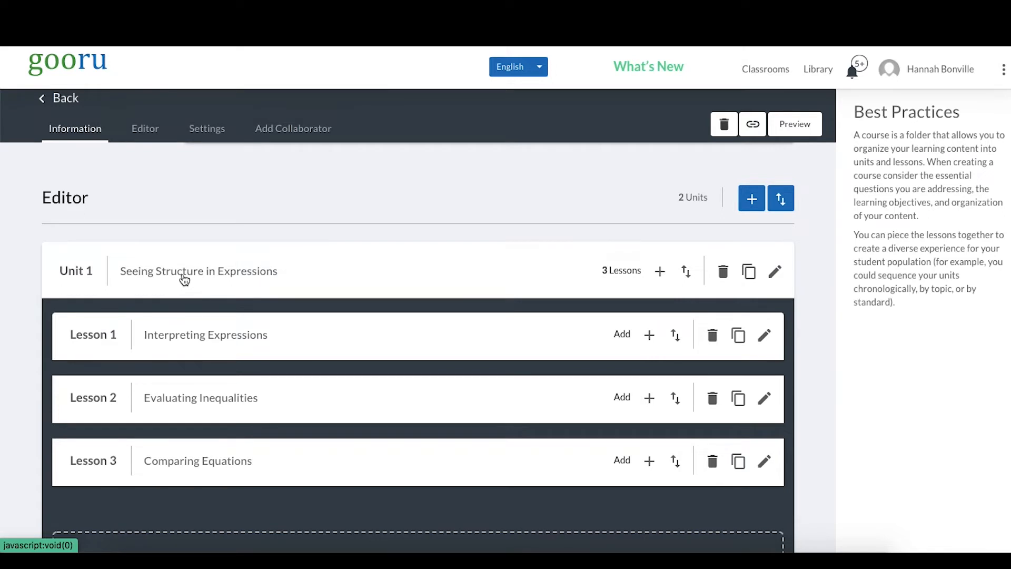
click(724, 274)
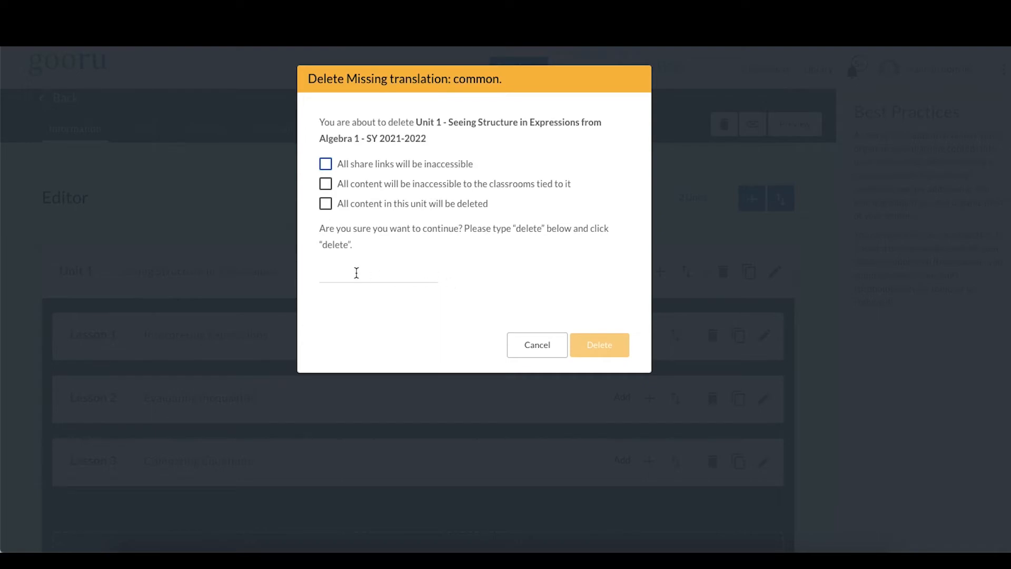
click(540, 343)
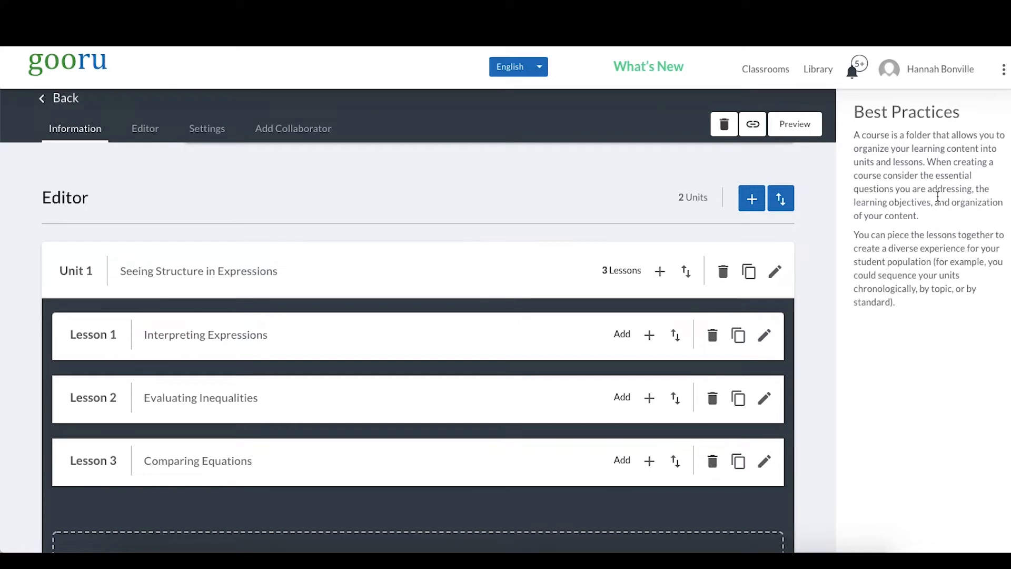
Reorder Unit 1's lessons so Evaluating Inequalities comes before Interpreting Expressions, and save the new order.
click(686, 271)
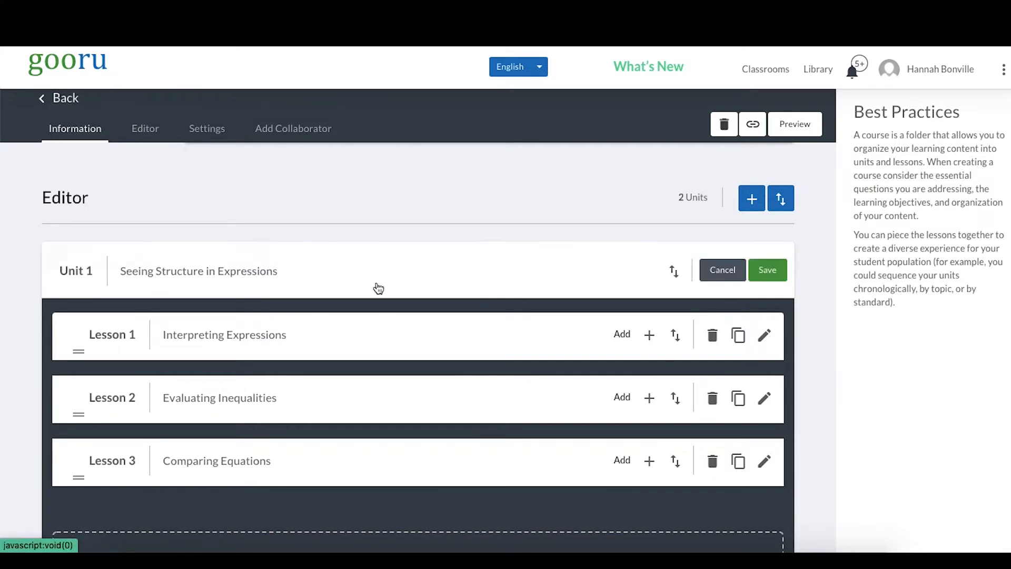
drag(282, 398, 278, 329)
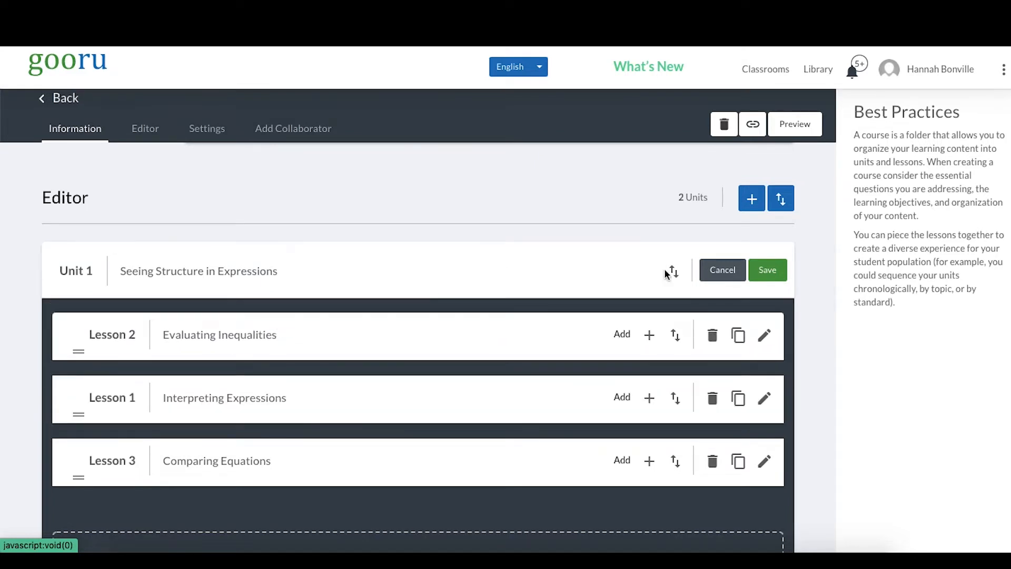
click(768, 270)
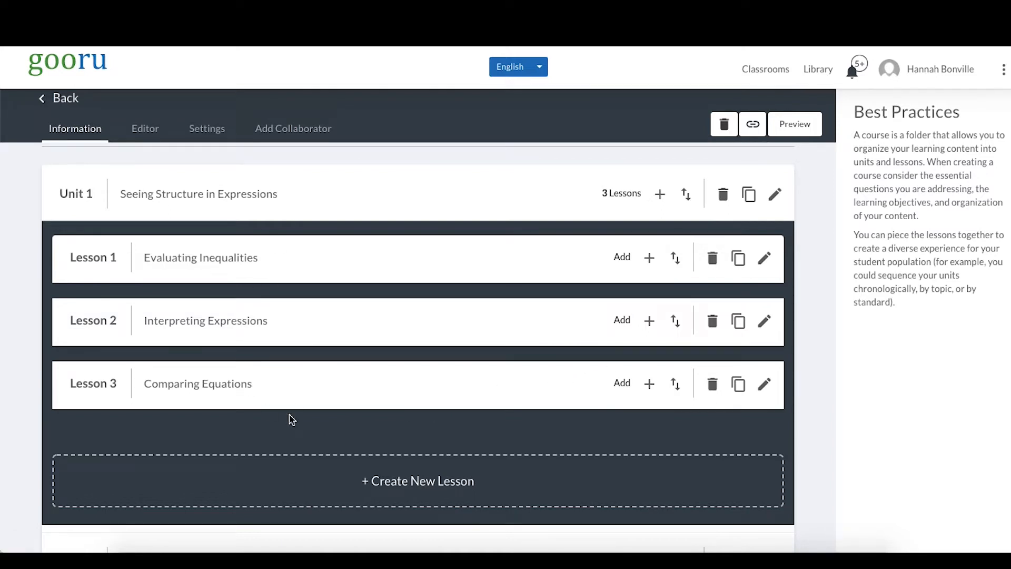
scroll(291, 420, up, 1)
click(202, 245)
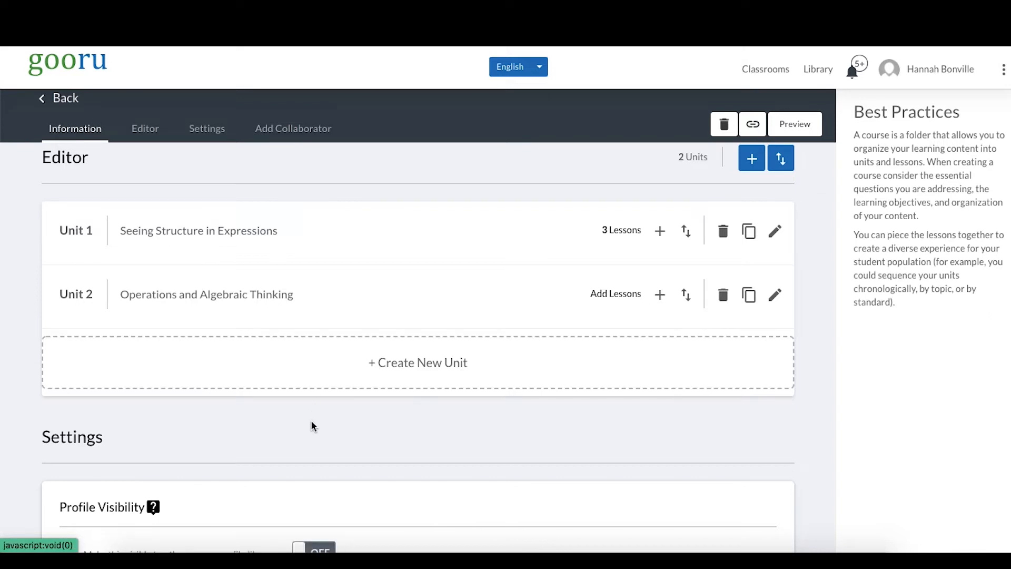
click(248, 244)
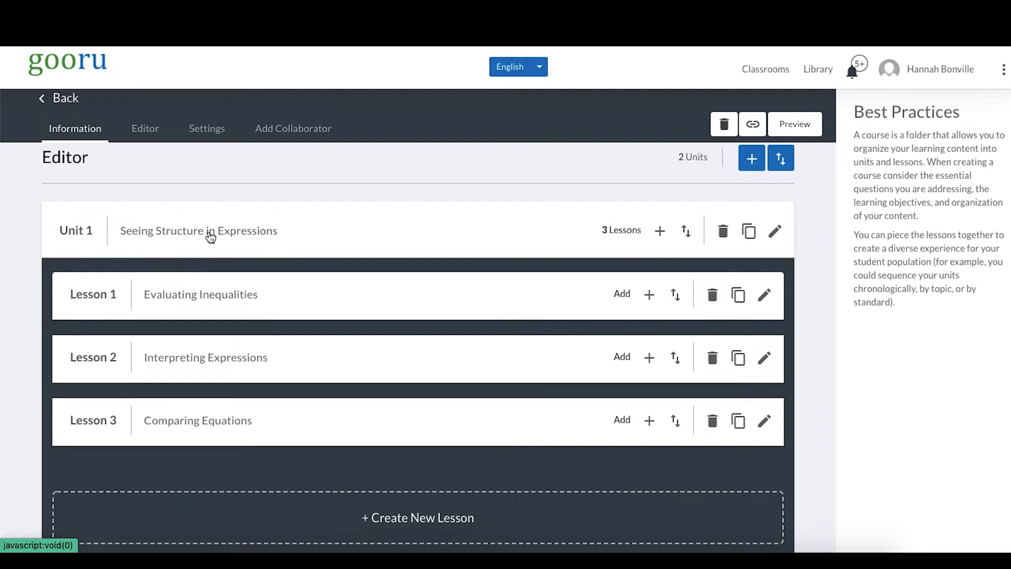
Create a new collection titled "Evaluating Inequalities" in the Evaluating Inequalities lesson of Unit 1 and save its information.
click(233, 299)
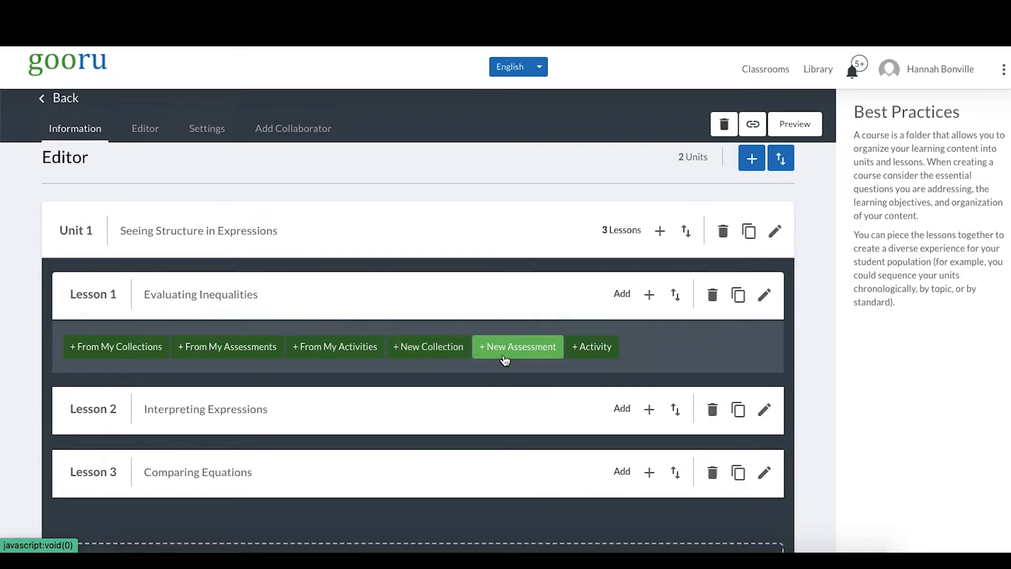
click(449, 360)
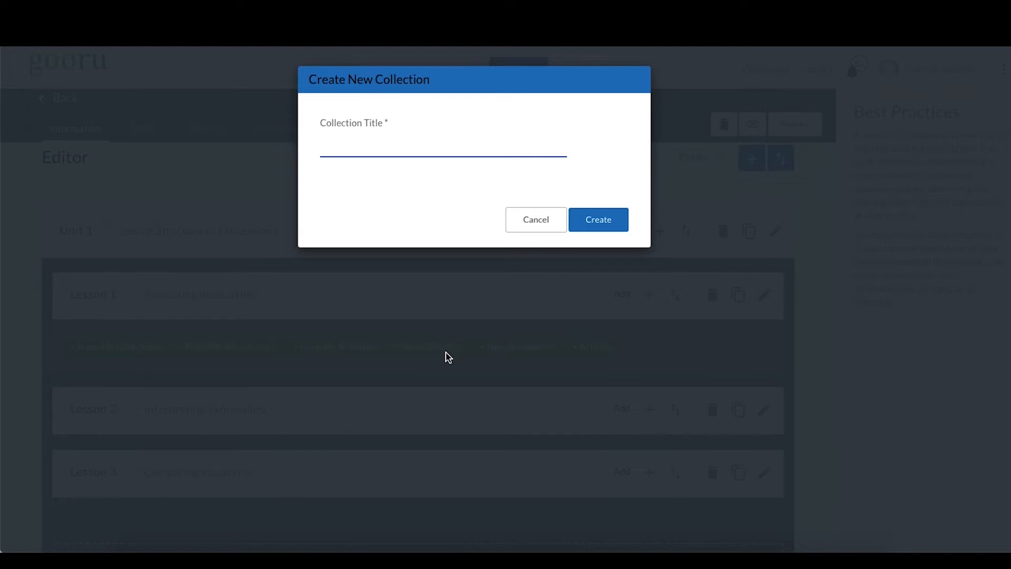
text(Eval)
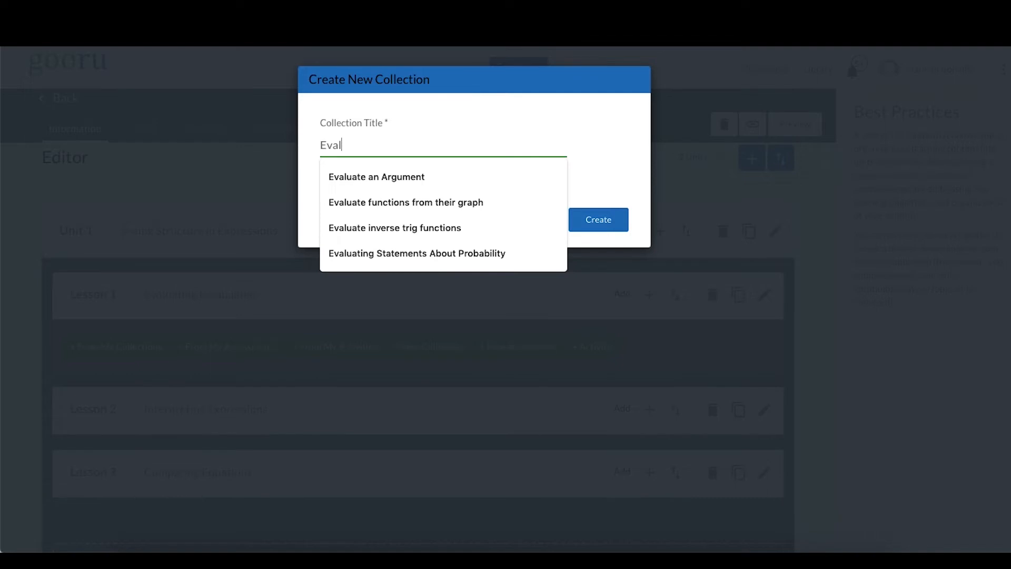
text(uating)
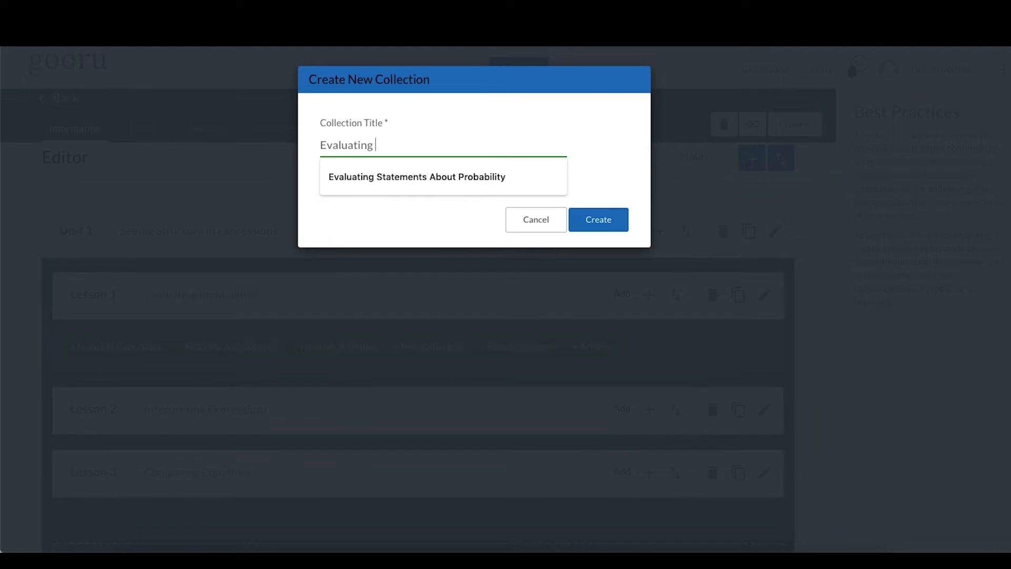
text(Inequalities)
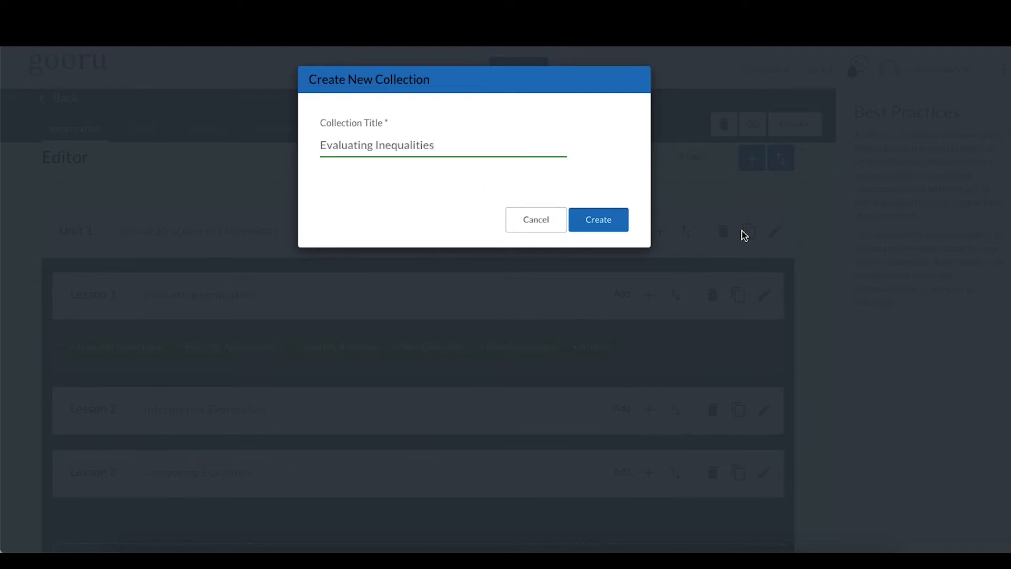
click(619, 226)
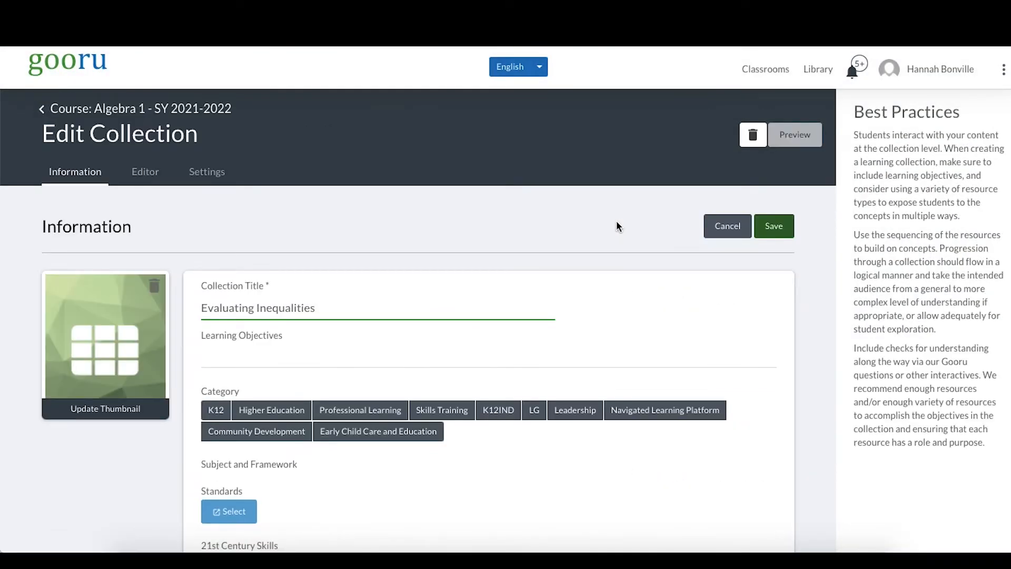
click(774, 233)
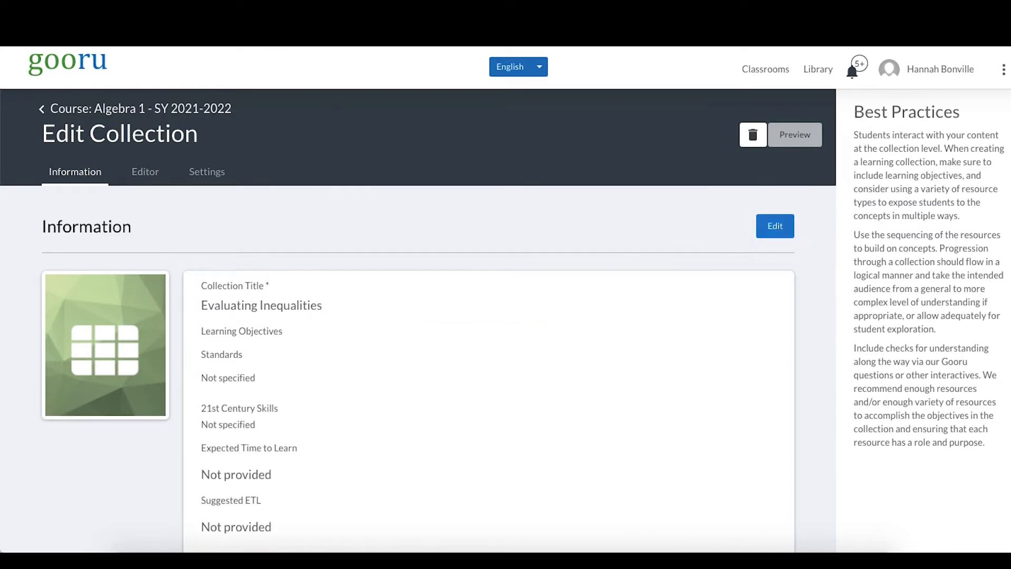
Return to the Algebra 1 - SY 2021-2022 course, collapse Unit 1, and review the course information and unit list.
click(121, 109)
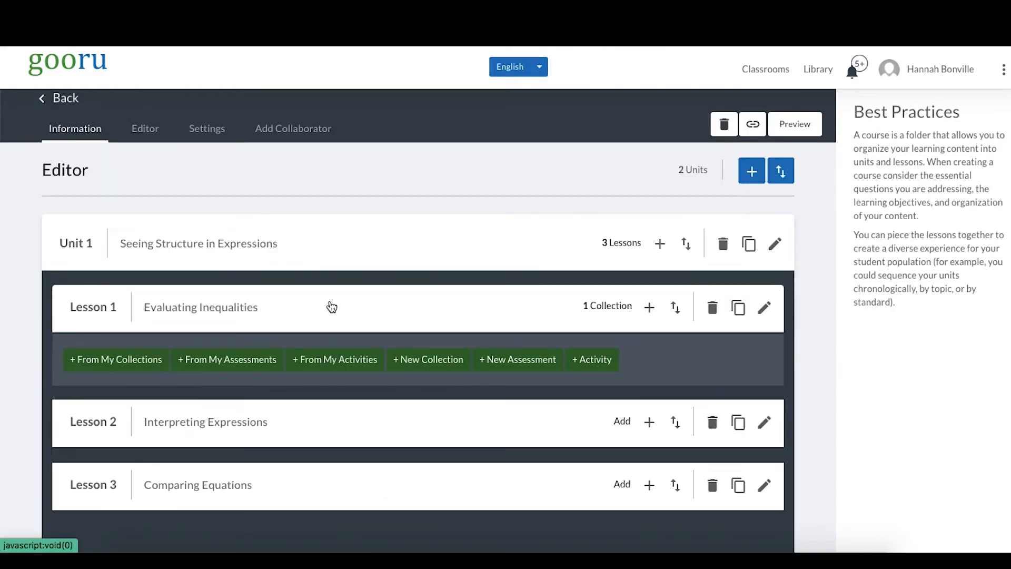
click(243, 310)
click(213, 267)
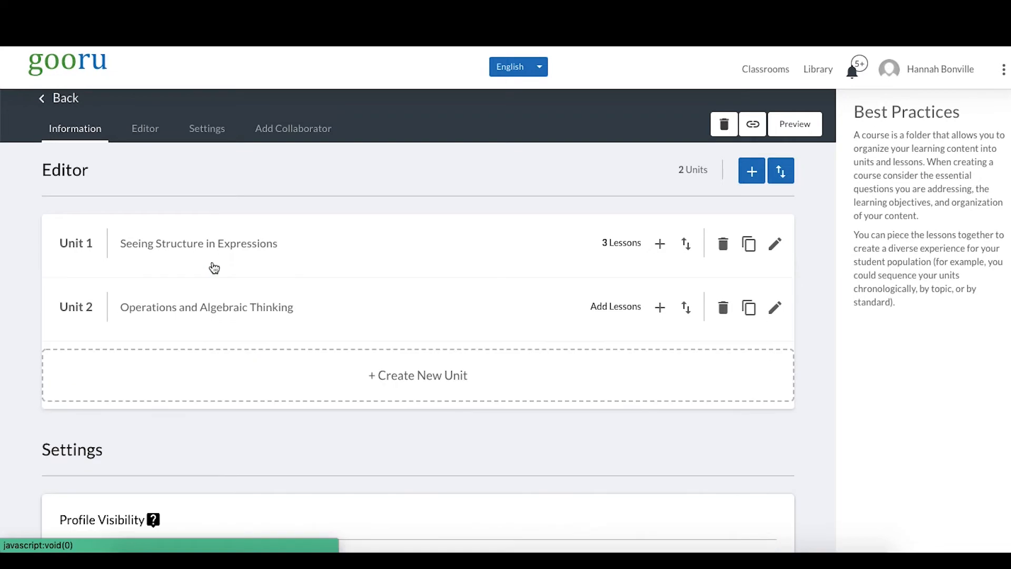
scroll(275, 358, up, 10)
scroll(275, 355, down, 1)
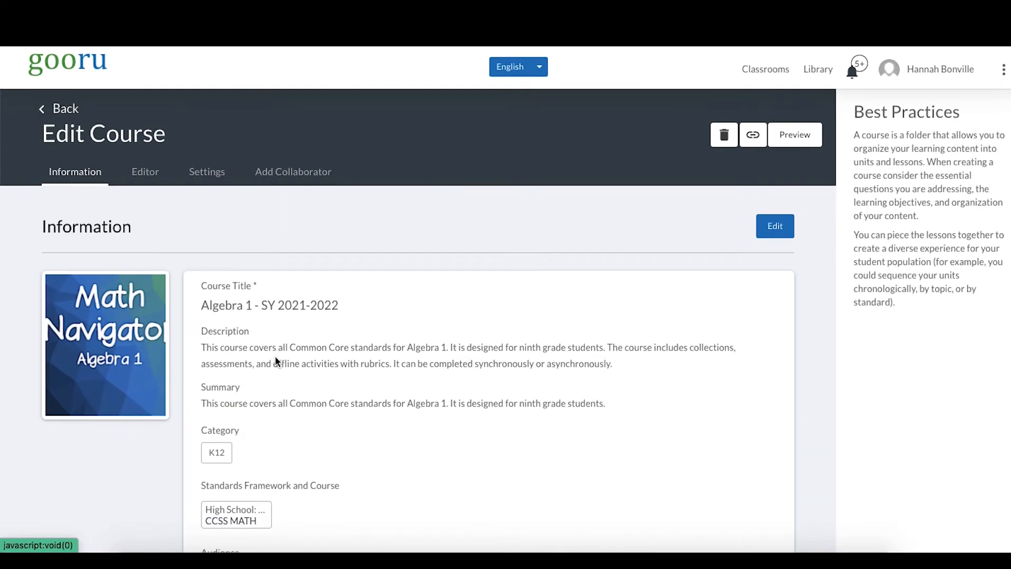
scroll(315, 283, down, 5)
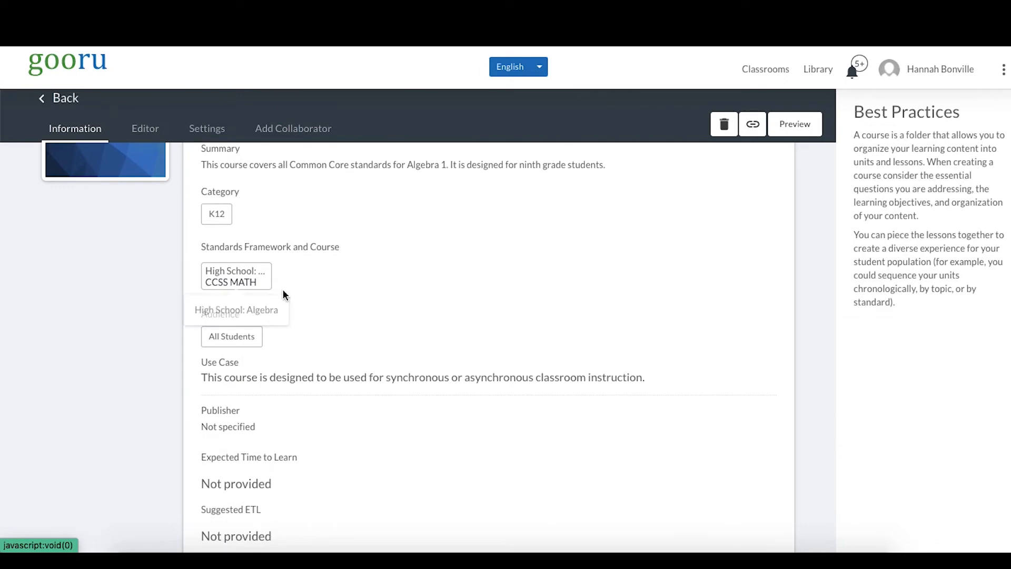
scroll(327, 356, down, 3)
scroll(328, 355, up, 5)
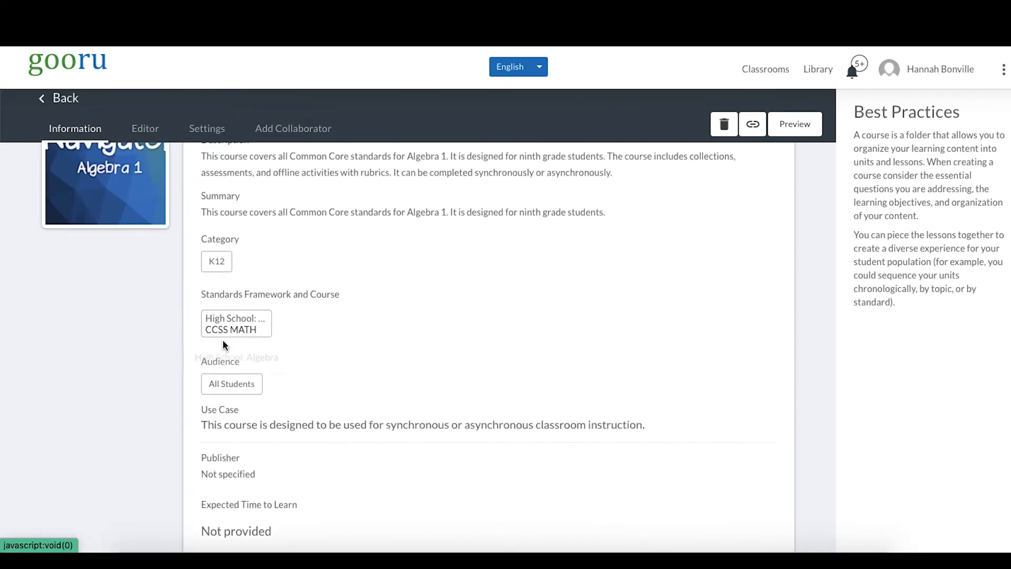
scroll(457, 295, down, 8)
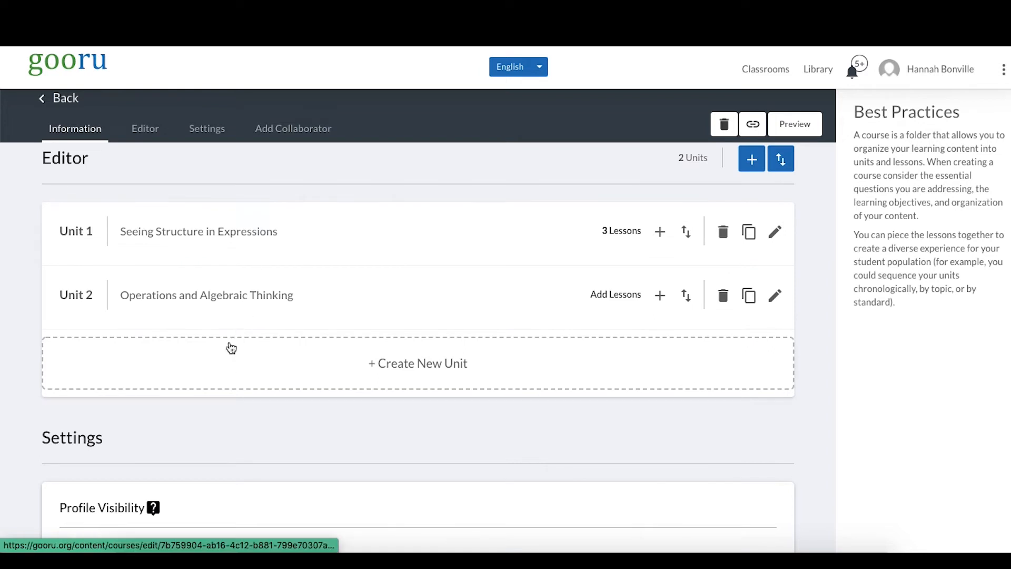
Expand Unit 1 and its Evaluating Inequalities lesson, and open the Evaluating Inequalities collection's information for editing.
click(218, 236)
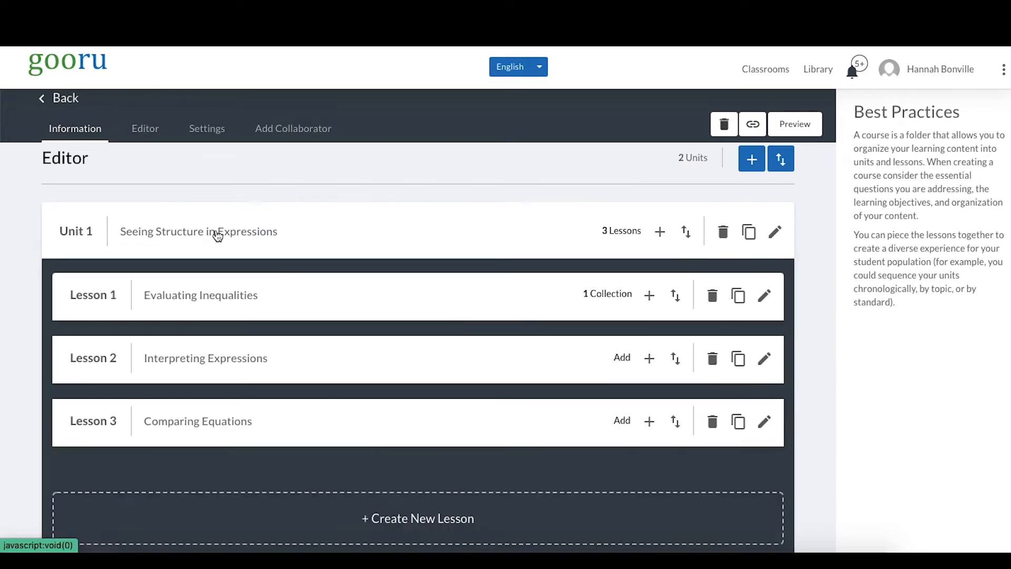
click(223, 308)
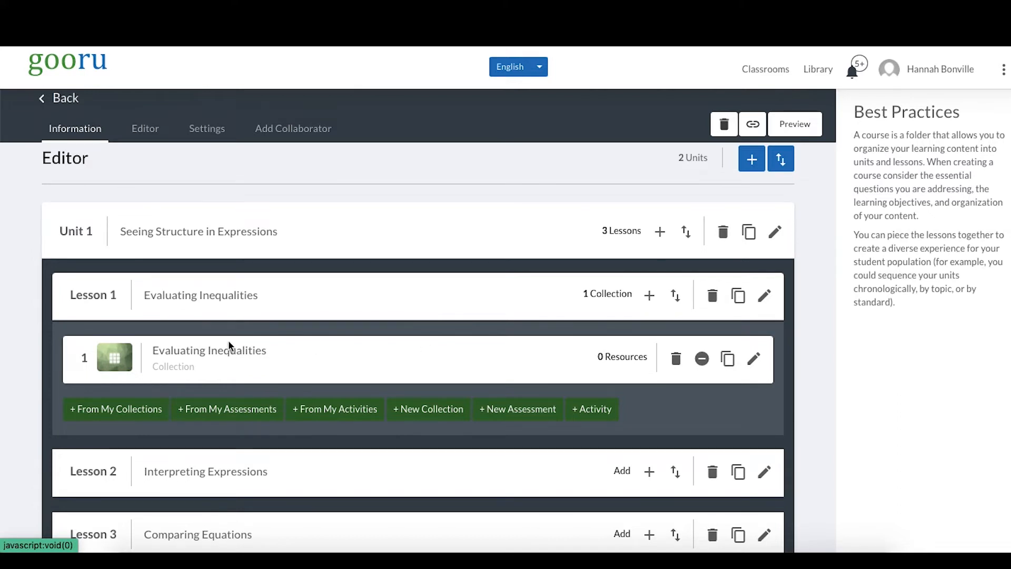
click(257, 357)
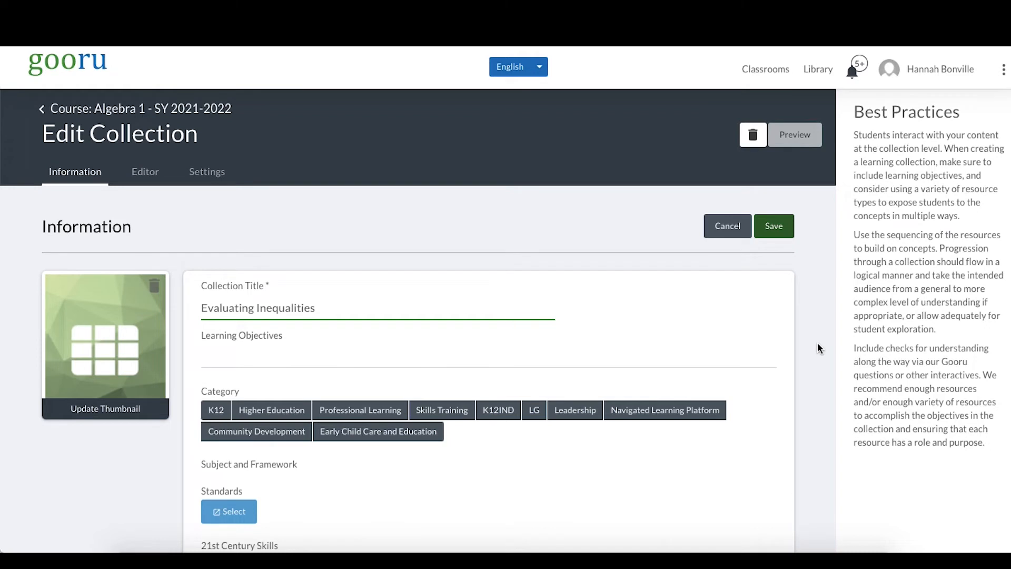
Set the collection's thumbnail to the image NWS.png from the Pictures folder.
click(123, 413)
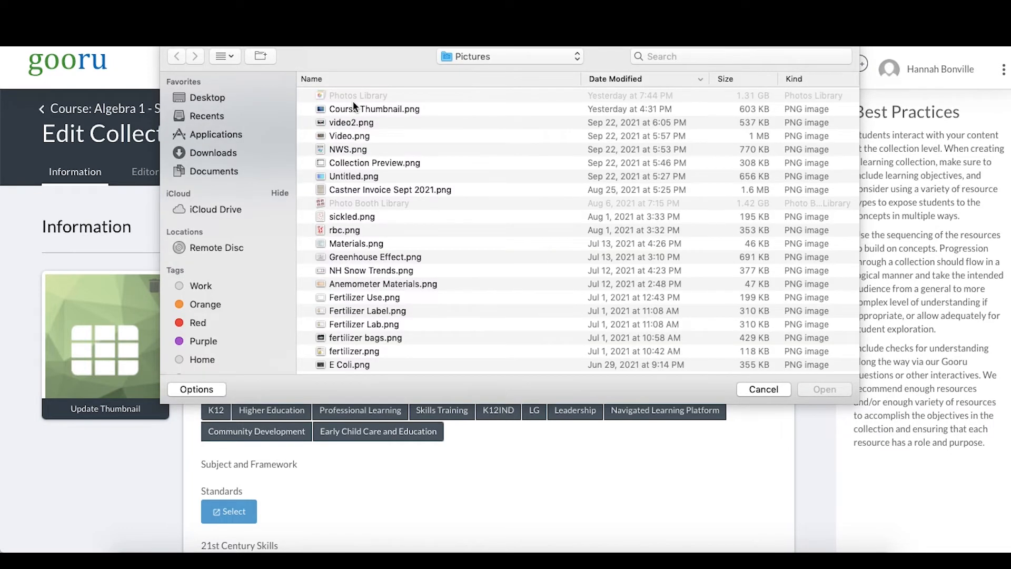
click(347, 149)
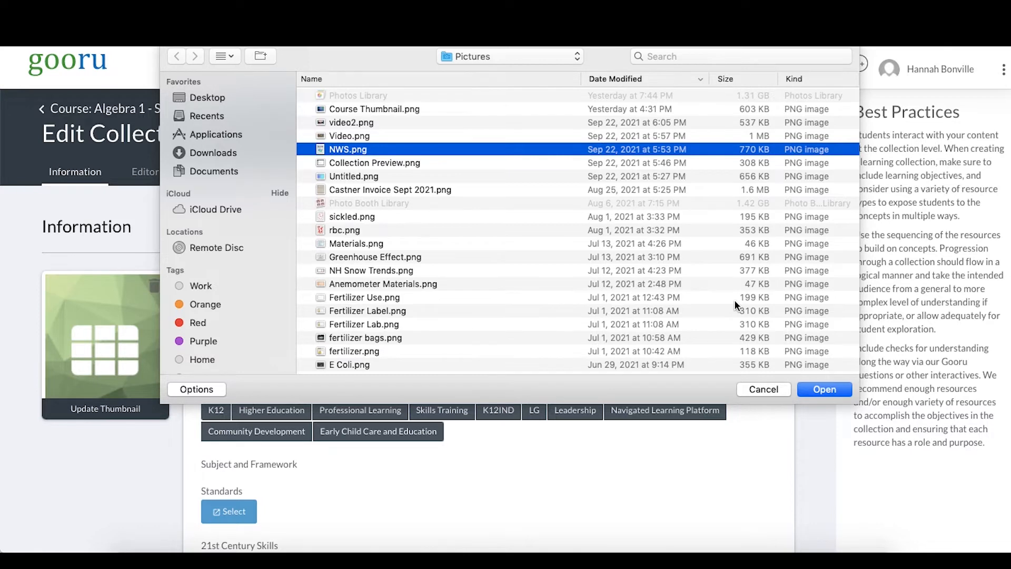
click(825, 389)
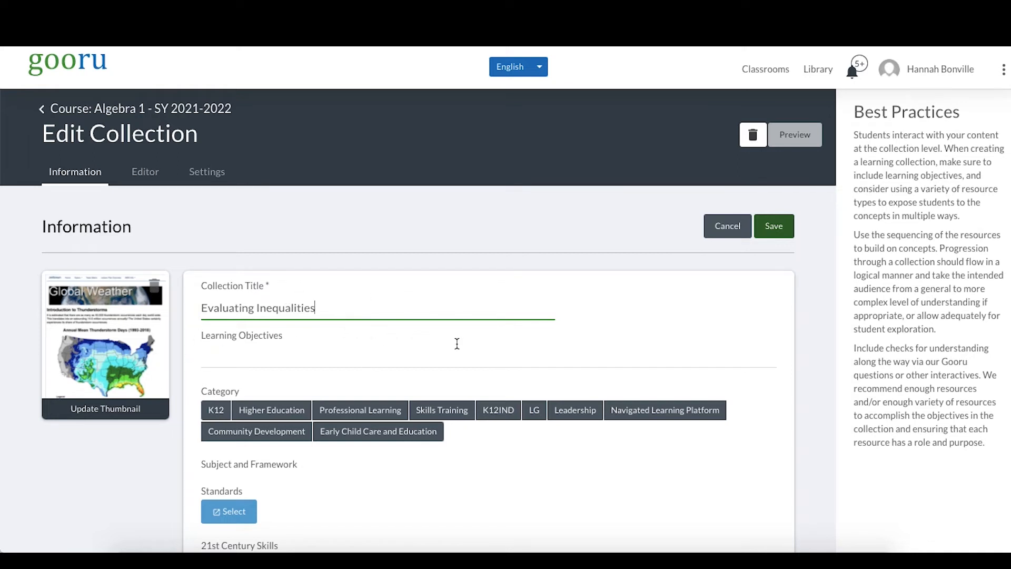
Set the collection's category to K12 and its subject and framework to Math with Common Core State Standards.
scroll(456, 343, down, 1)
click(211, 284)
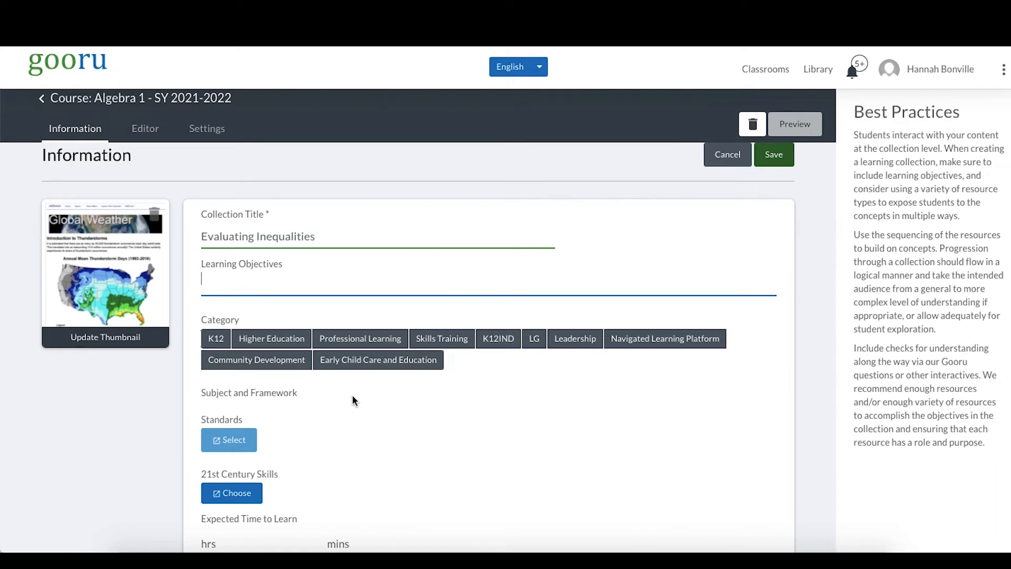
scroll(353, 400, down, 1)
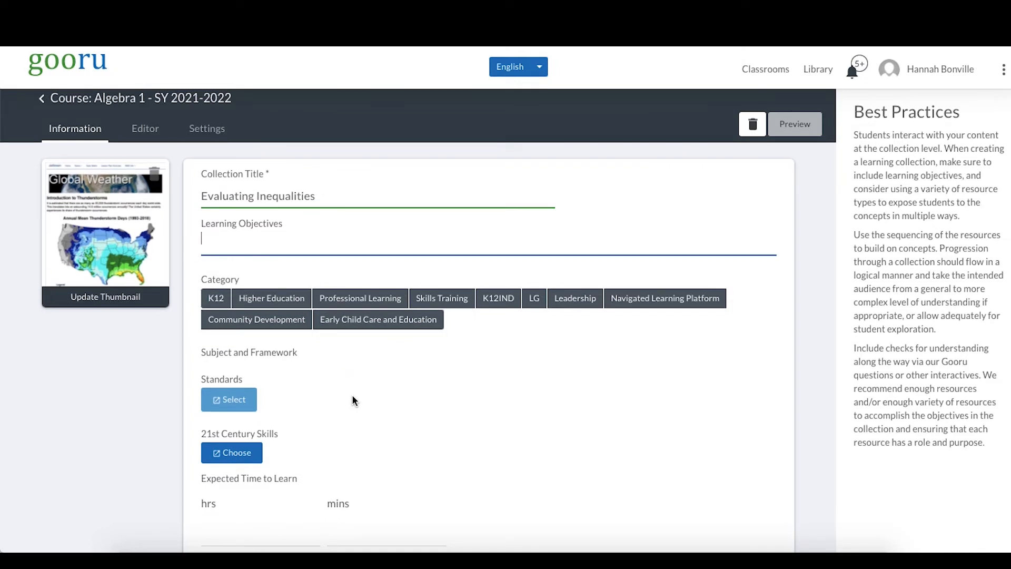
click(216, 301)
scroll(384, 350, down, 3)
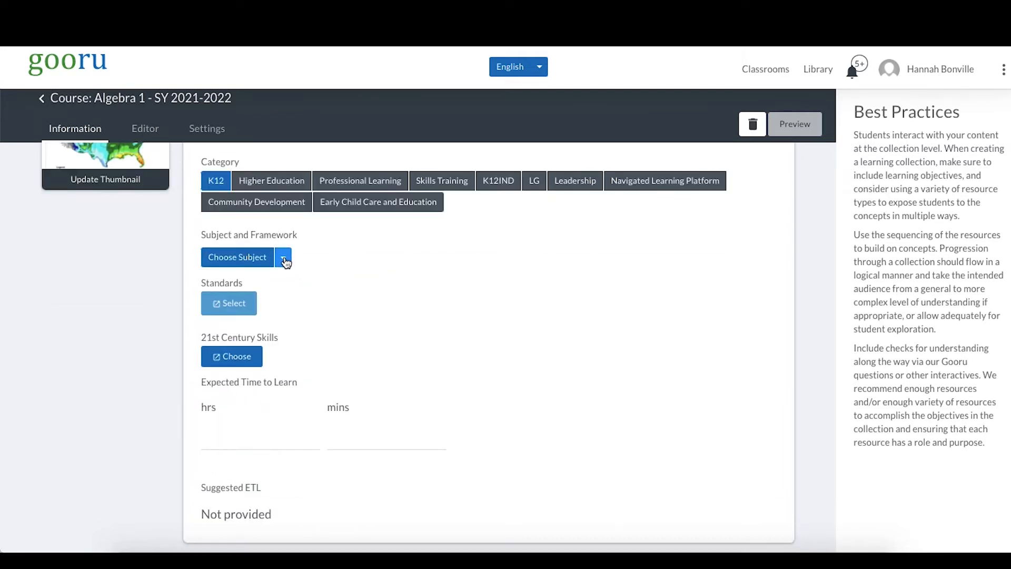
click(283, 258)
scroll(285, 263, down, 3)
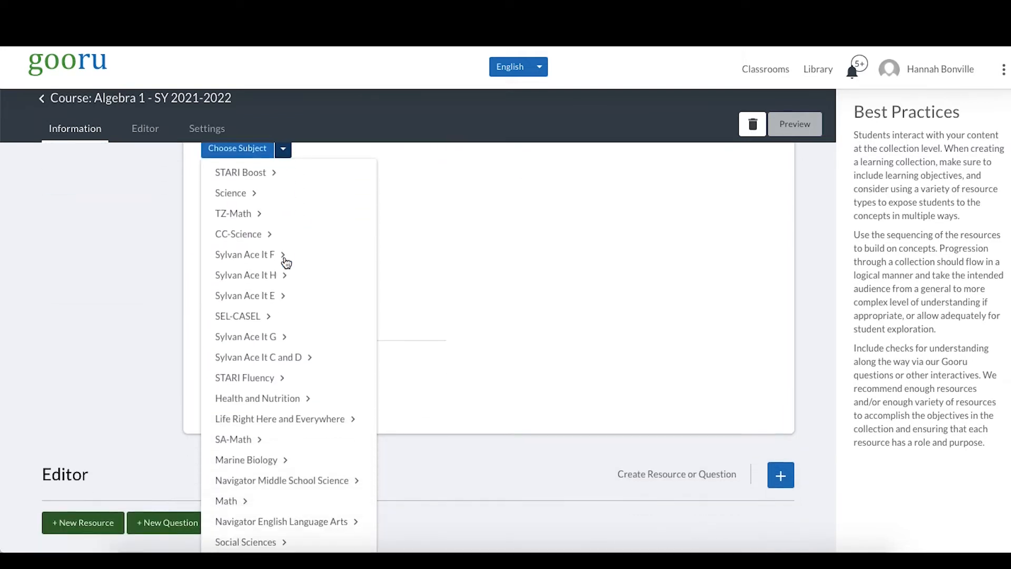
mouse_move(272, 442)
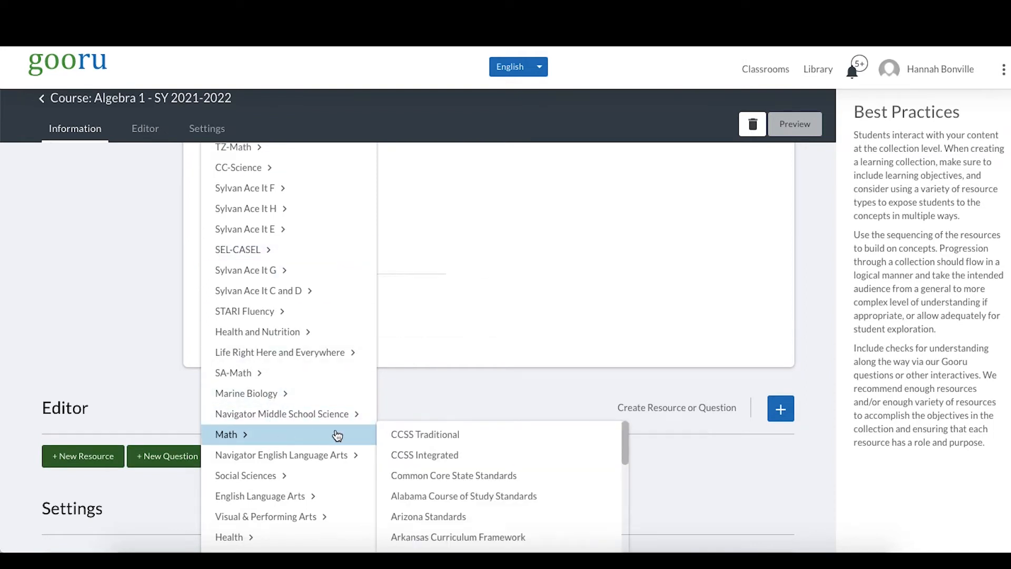
click(445, 485)
scroll(458, 275, up, 5)
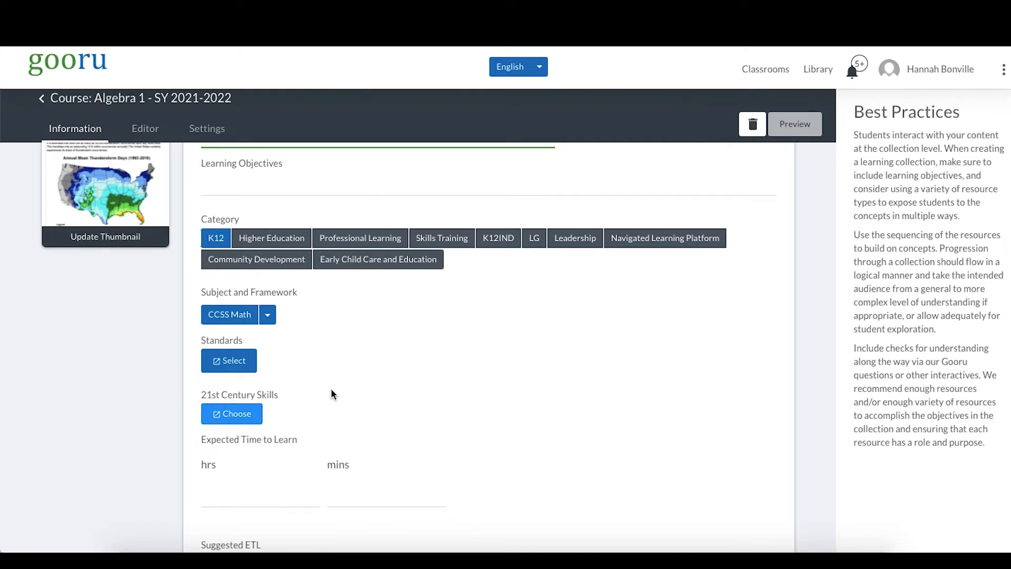
Select standard HSA-SSE.1.a for the collection from High School: Algebra, in the Seeing Structure in Expressions domain.
click(232, 364)
scroll(684, 419, up, 3)
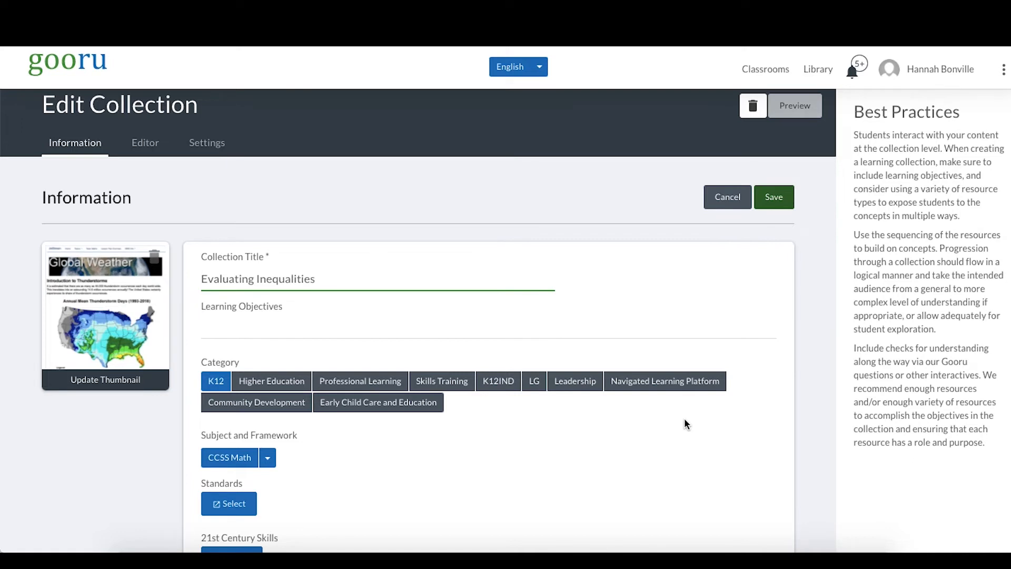
scroll(685, 423, down, 3)
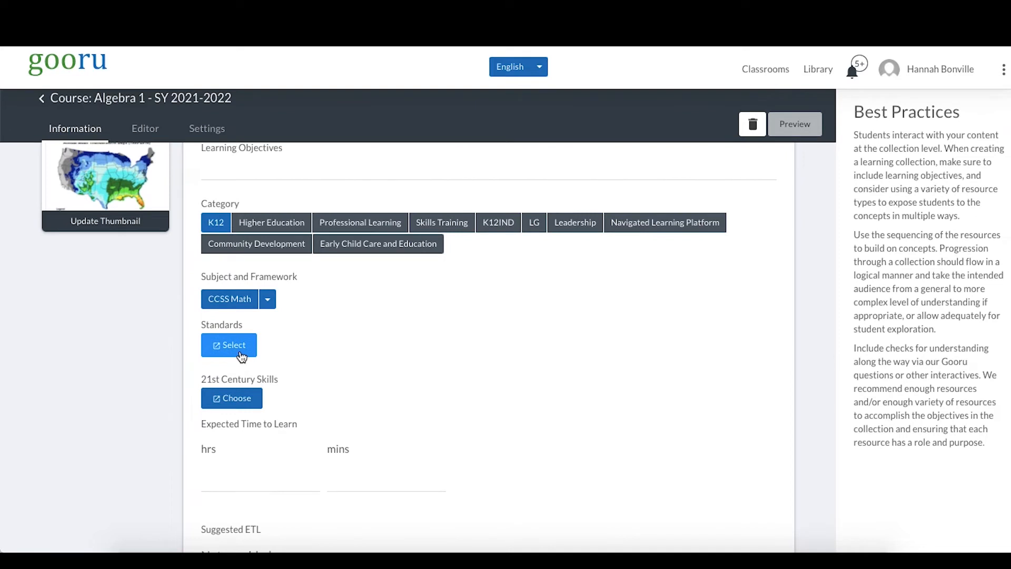
scroll(242, 357, up, 1)
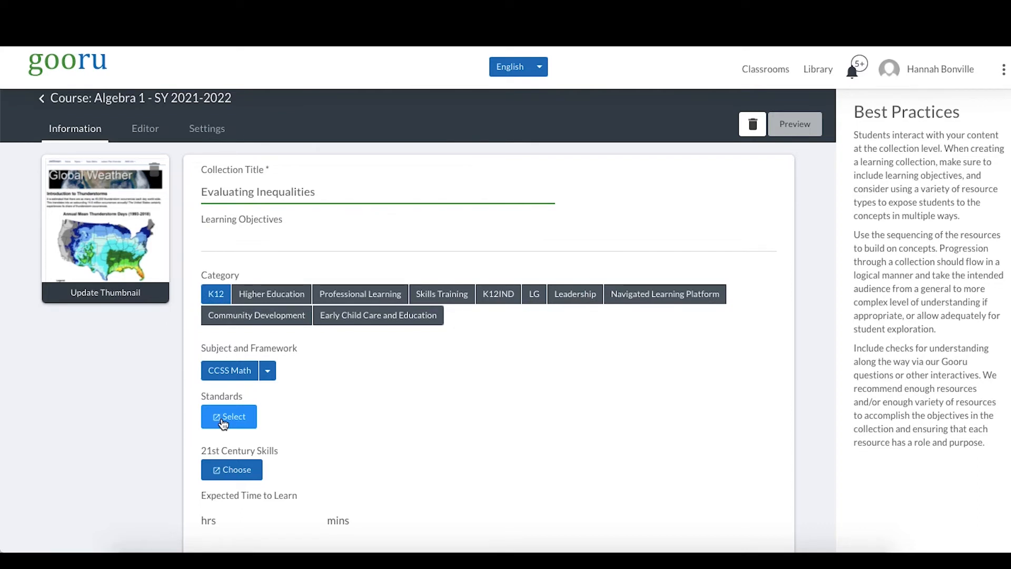
click(223, 419)
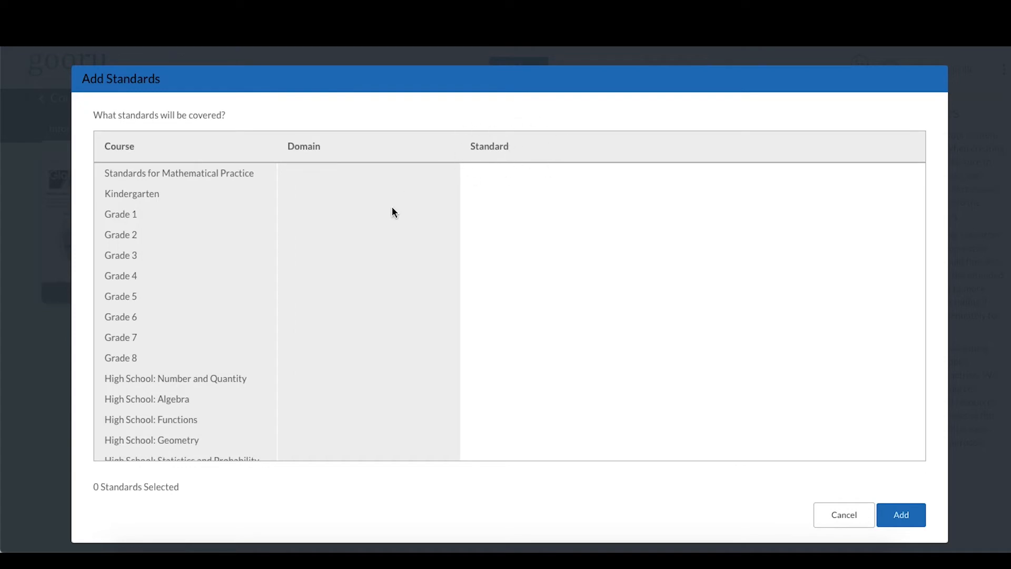
scroll(175, 290, down, 1)
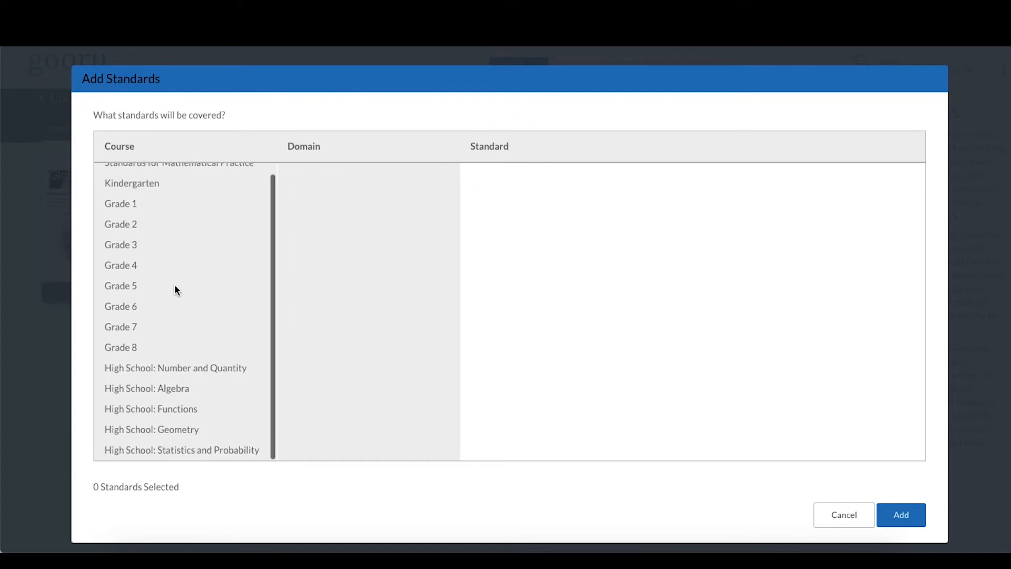
click(139, 399)
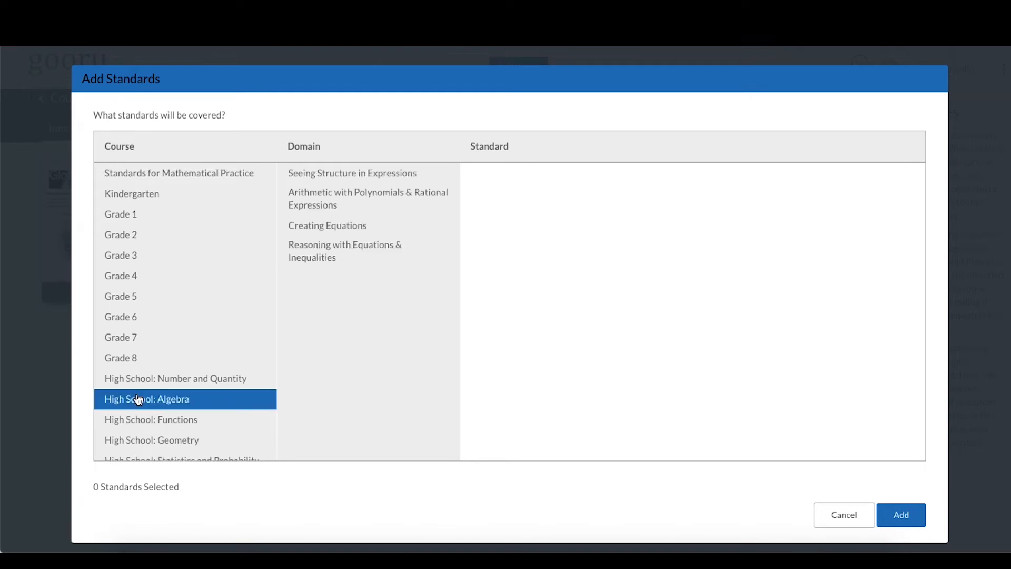
click(355, 176)
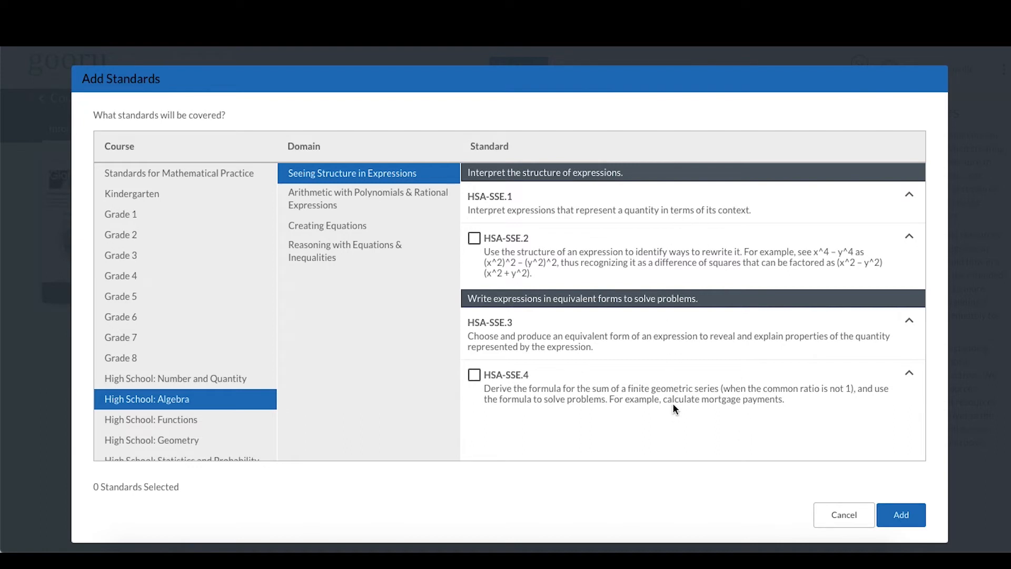
click(910, 194)
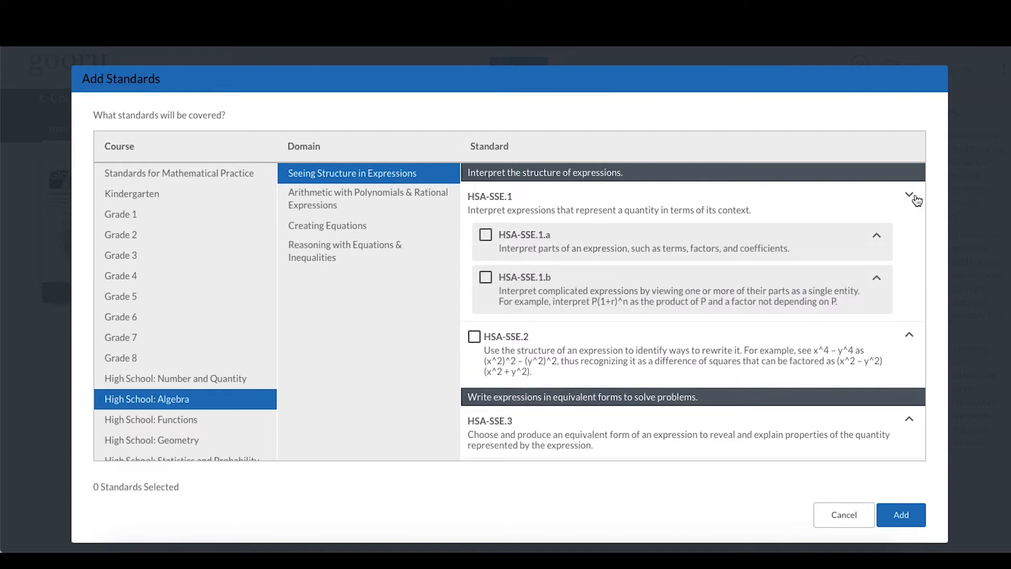
click(488, 245)
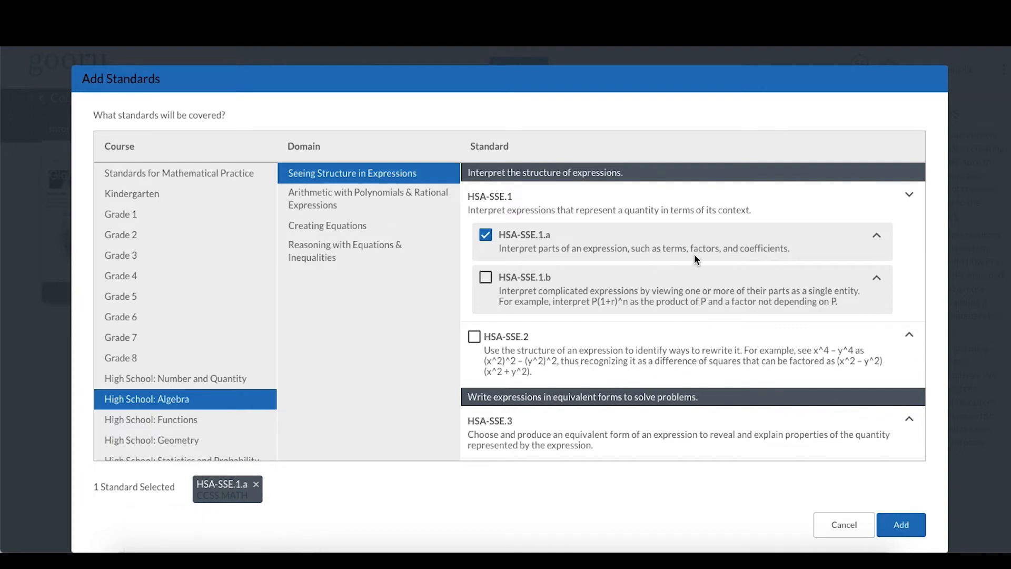
Copy the description text of HSA-SSE.1.a and add the selected standard to the collection.
drag(798, 250, 501, 253)
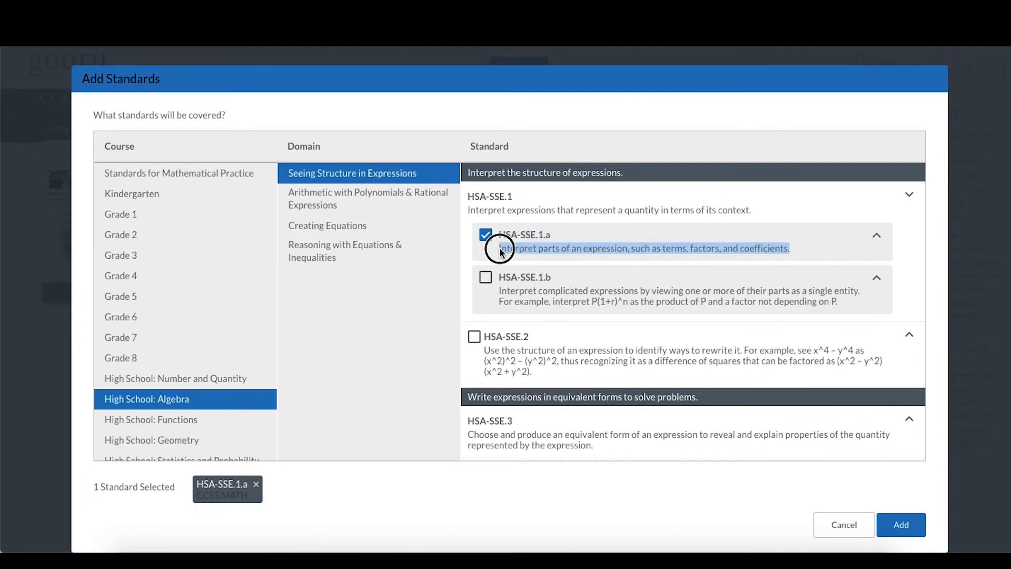
click(499, 249)
click(501, 252)
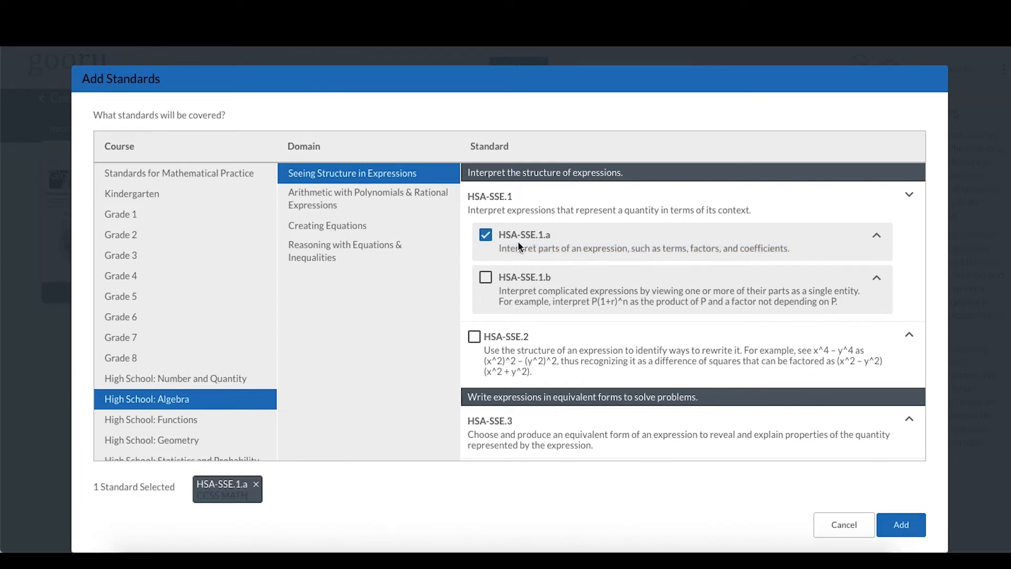
drag(796, 250, 500, 252)
key(ctrl+c)
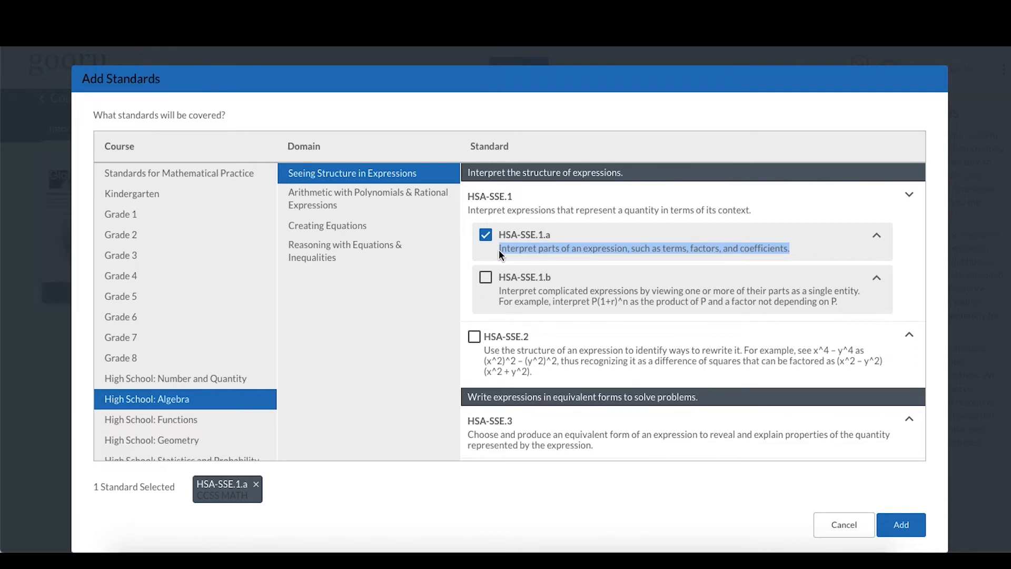
click(904, 525)
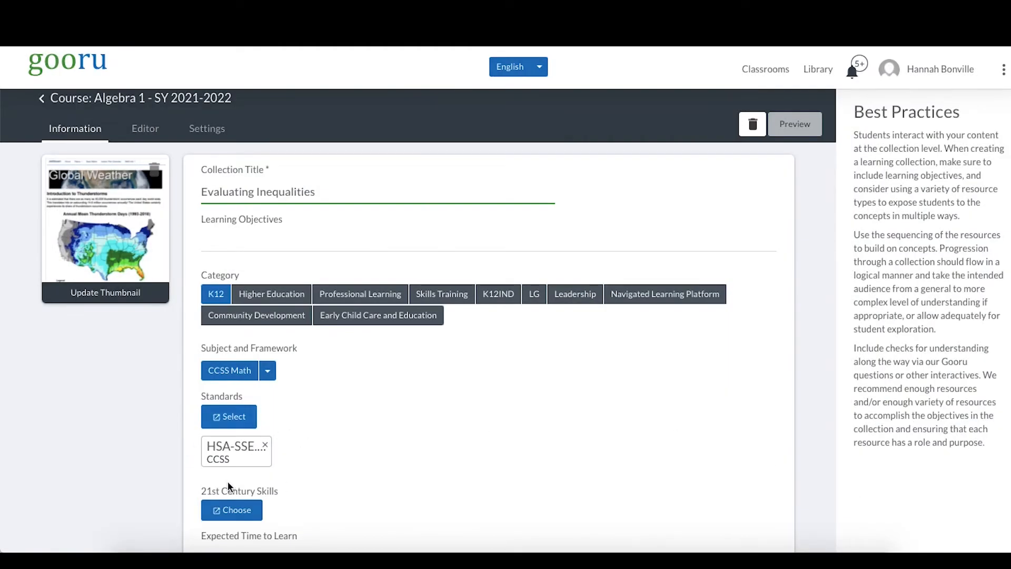
Fill the collection's learning objectives with the copied text "Interpret parts of an expression, such as terms, factors, and coefficients.".
scroll(291, 439, down, 1)
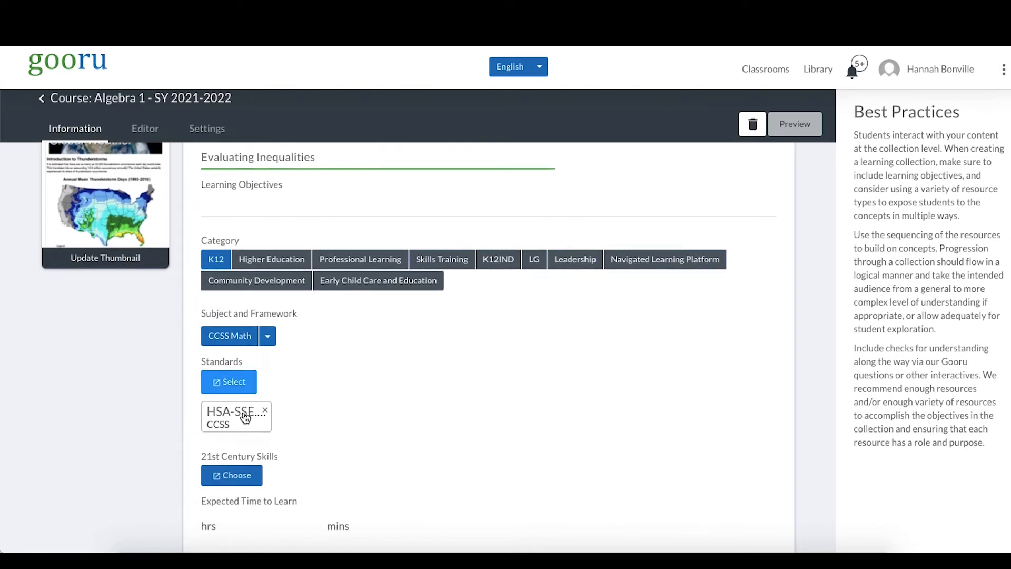
scroll(428, 315, up, 2)
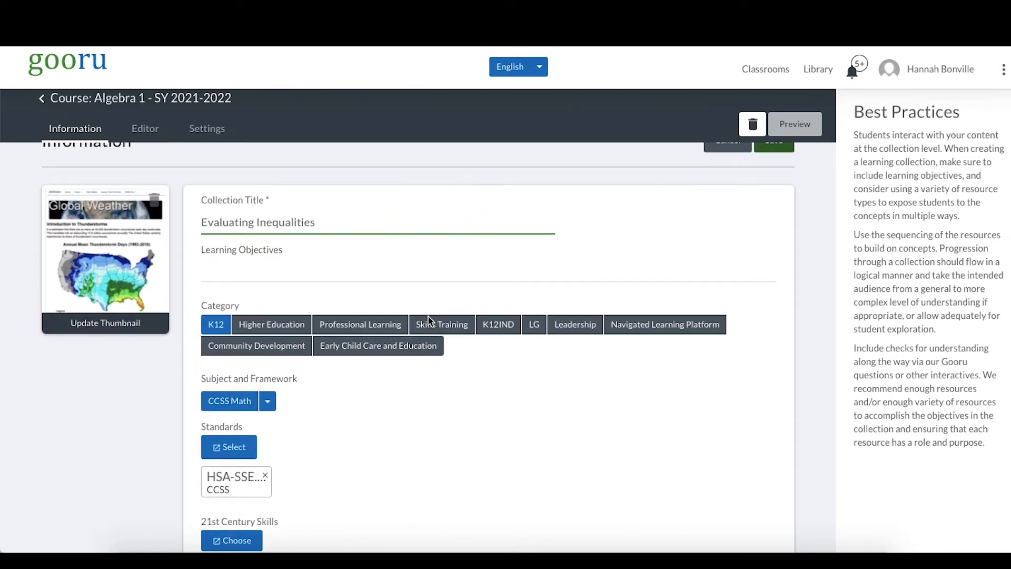
click(209, 269)
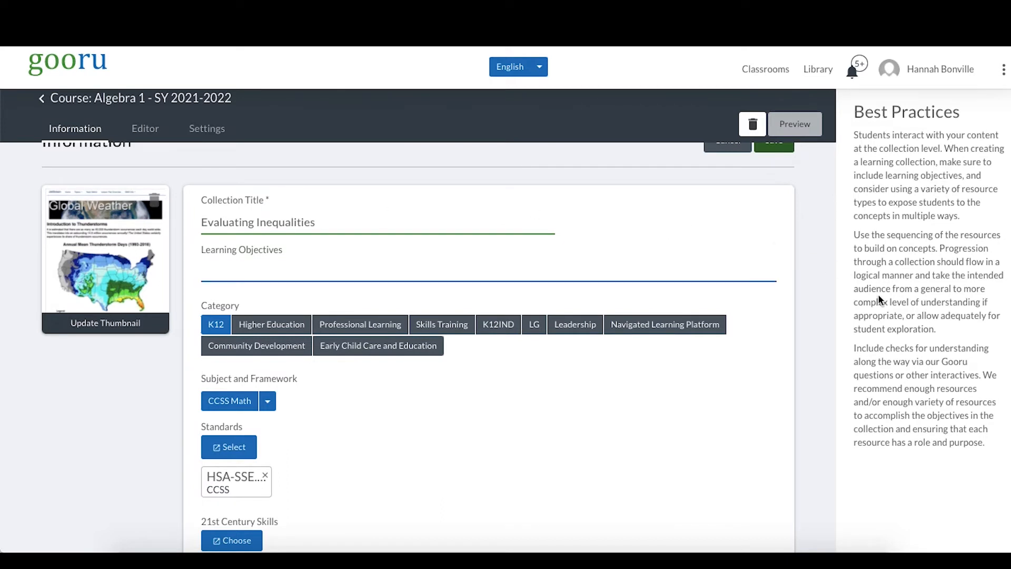
key(ctrl+v)
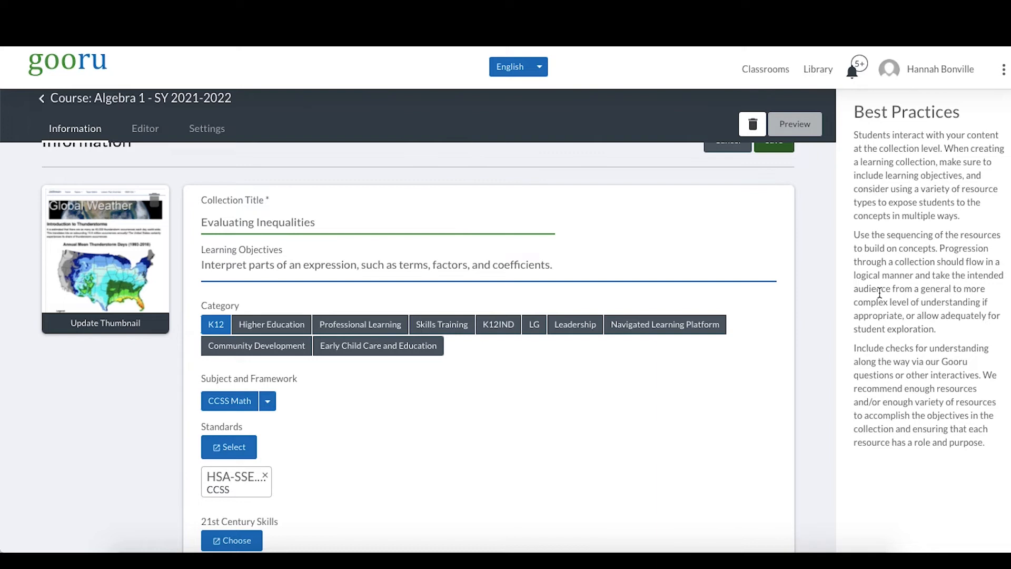
Save the Evaluating Inequalities collection's information and review the saved details.
scroll(866, 426, up, 1)
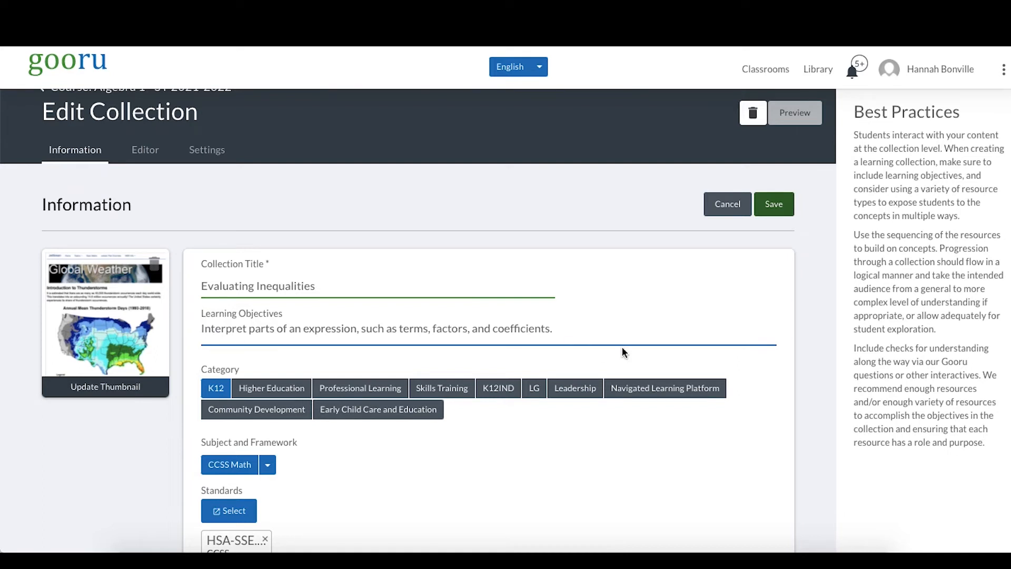
click(777, 202)
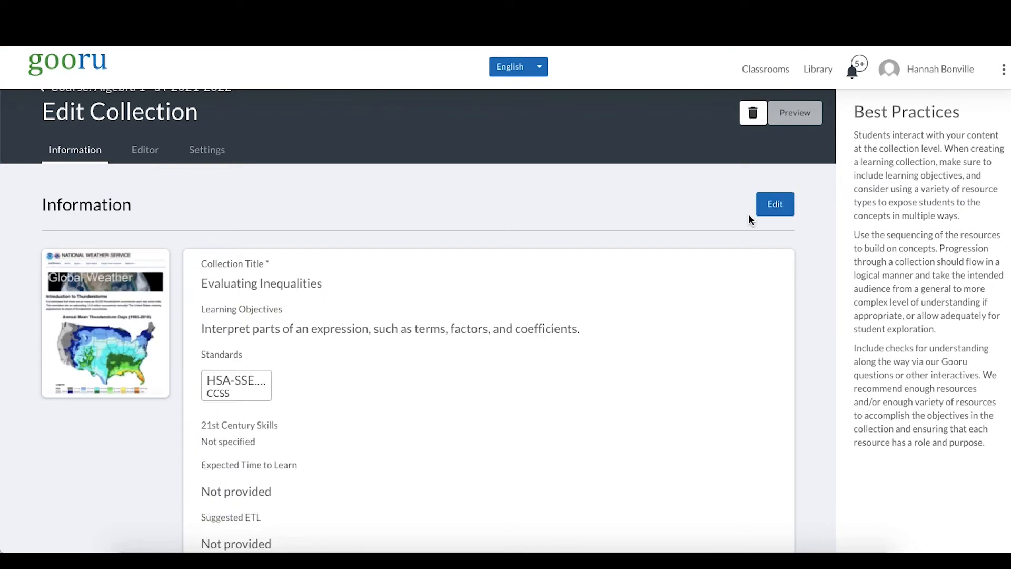
scroll(750, 219, down, 3)
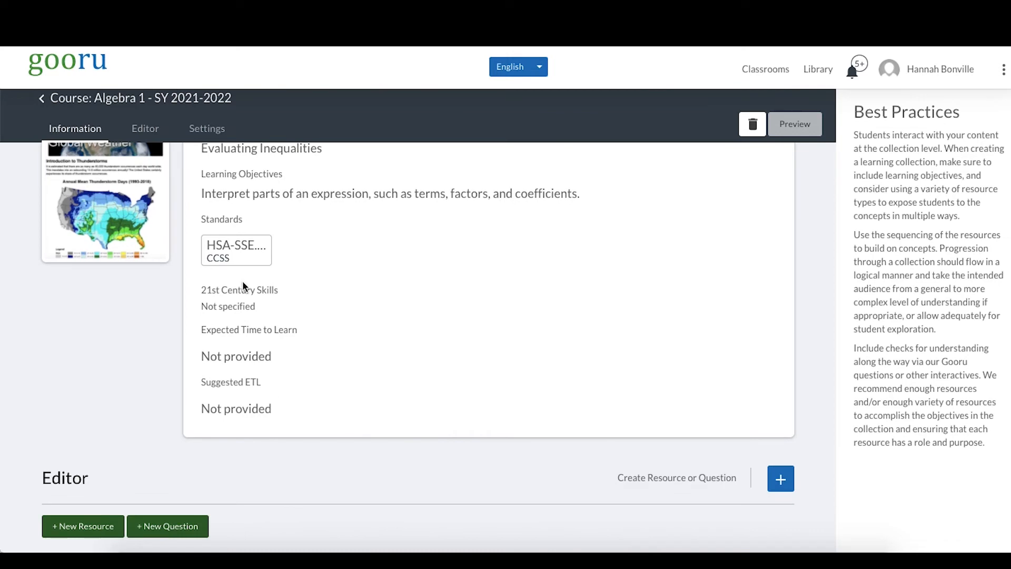
scroll(630, 317, up, 3)
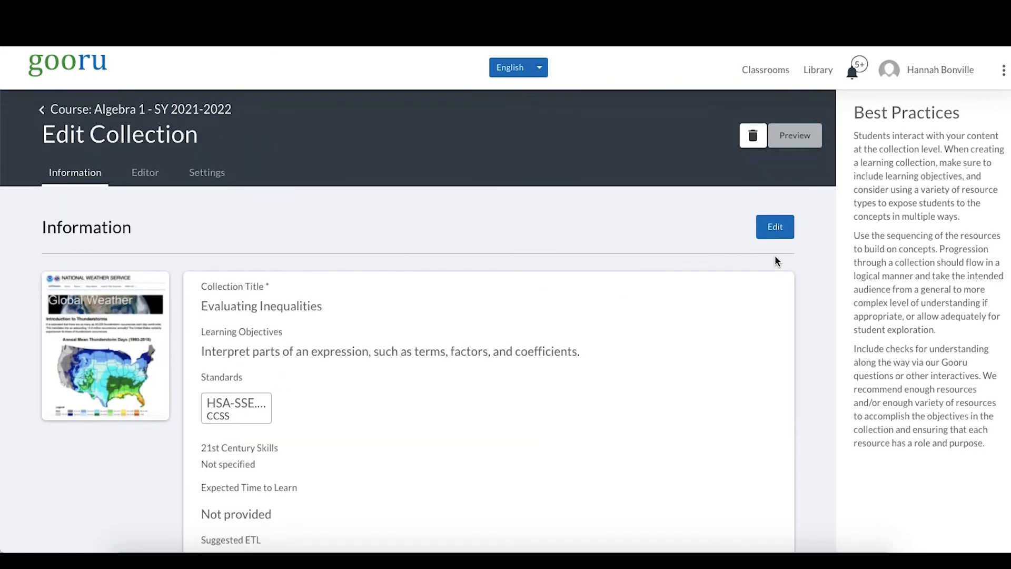
Edit the collection's information and add the 21st century skills Master Core Academic Content and Strategic Reading.
click(776, 227)
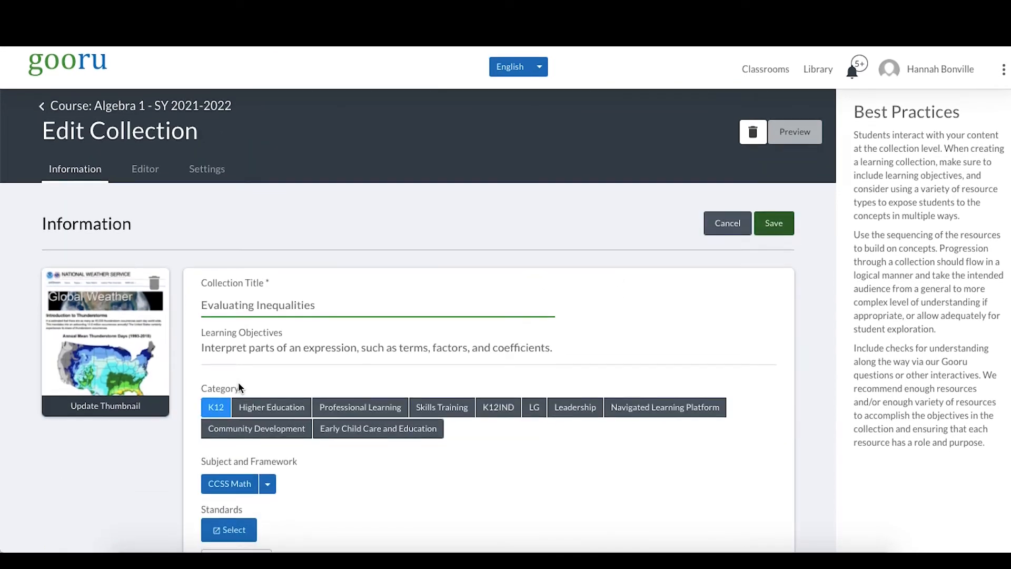
scroll(239, 385, down, 3)
scroll(239, 388, down, 2)
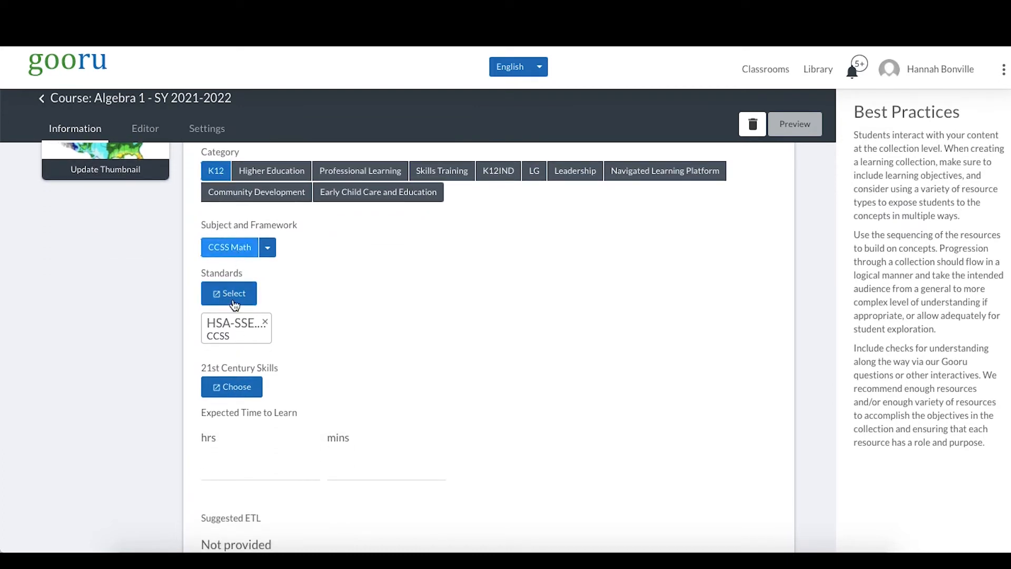
click(231, 388)
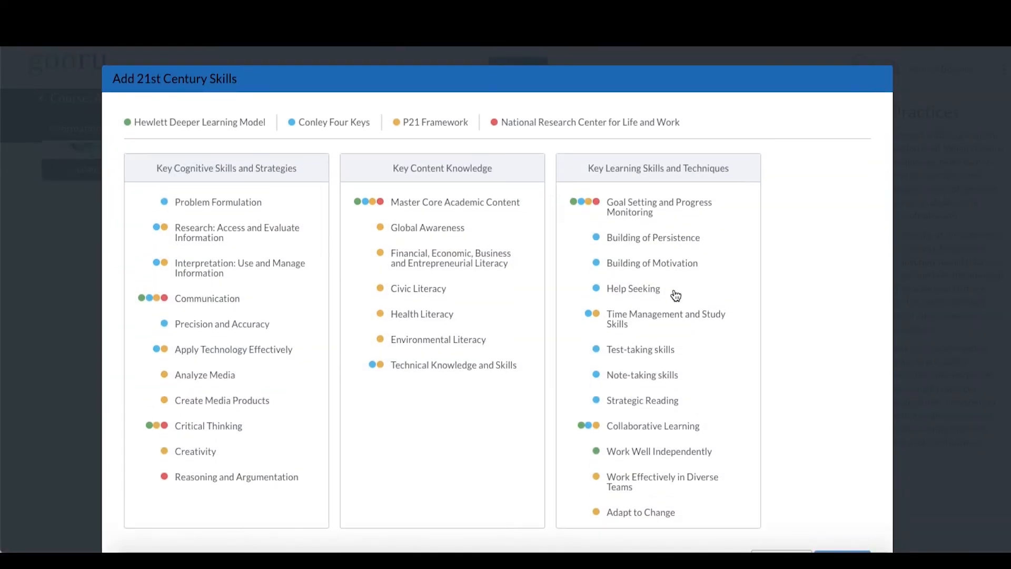
scroll(804, 258, down, 2)
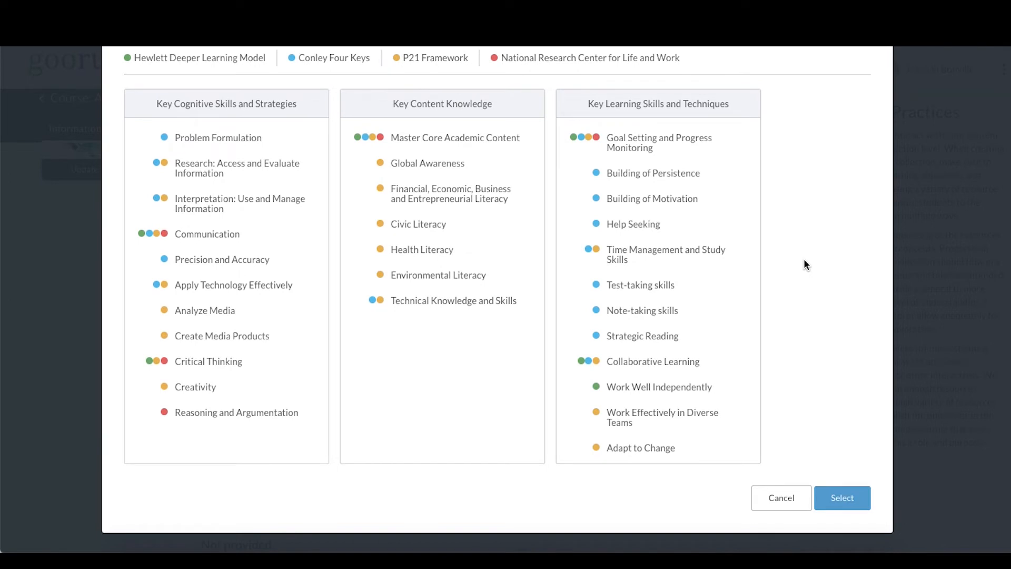
scroll(812, 254, up, 2)
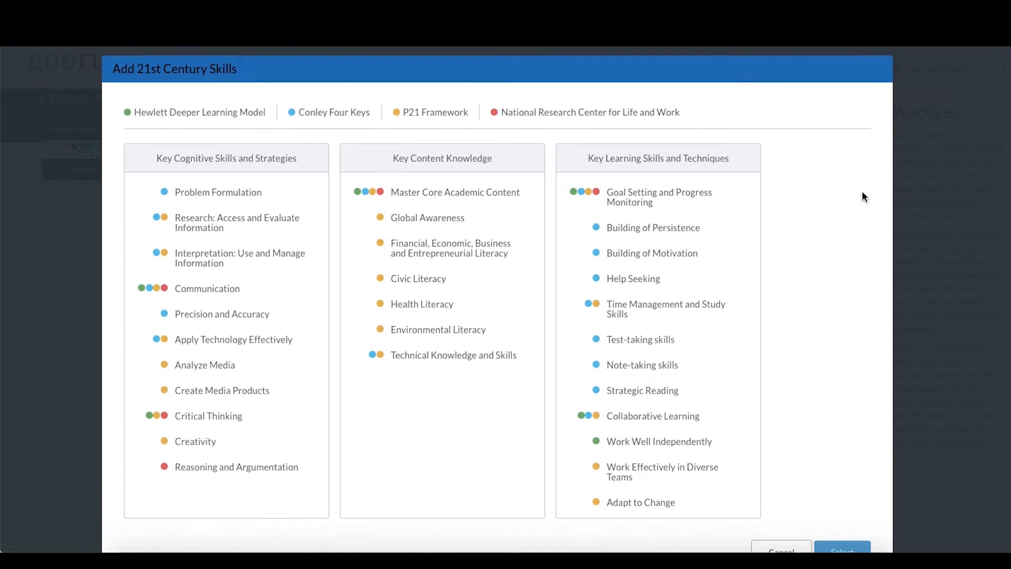
scroll(862, 193, down, 2)
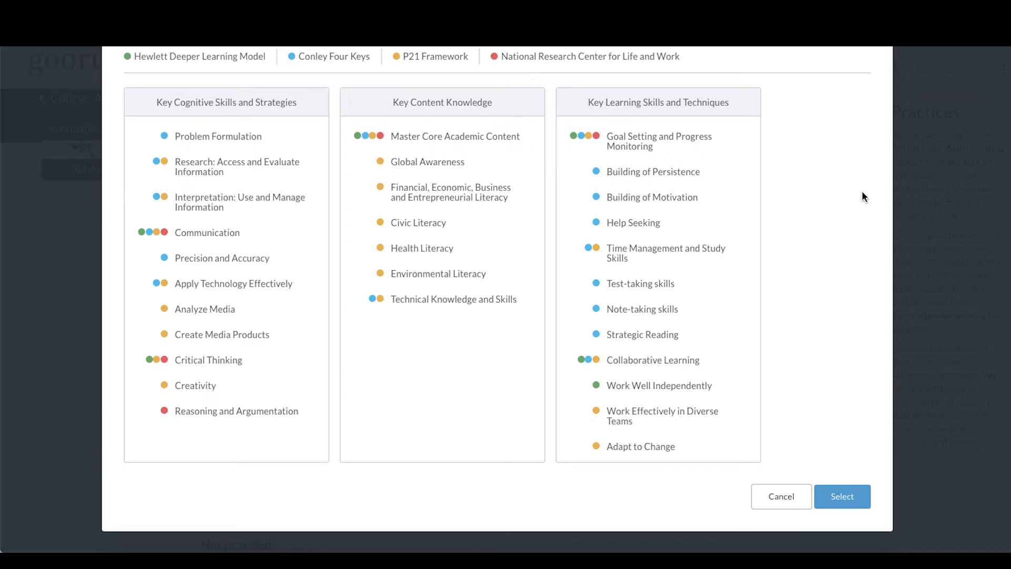
click(451, 143)
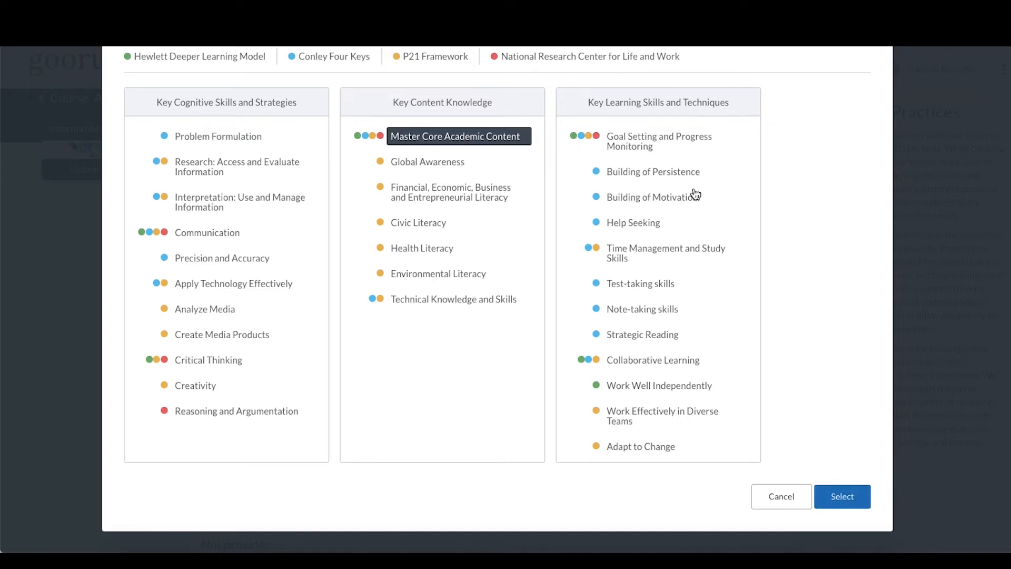
click(650, 340)
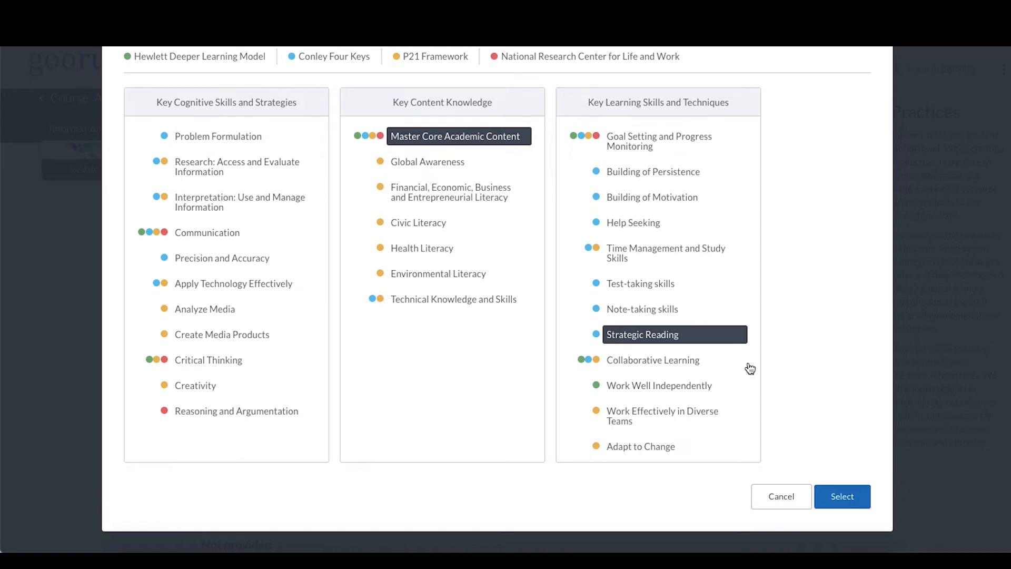
click(843, 496)
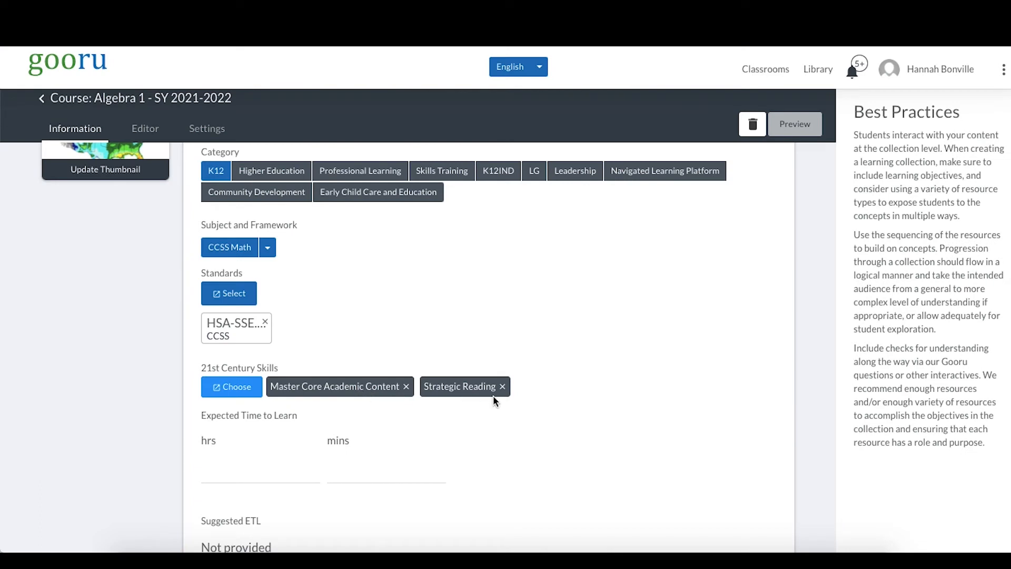
Save the collection's information with the selected 21st century skills.
scroll(244, 457, down, 2)
scroll(243, 459, up, 2)
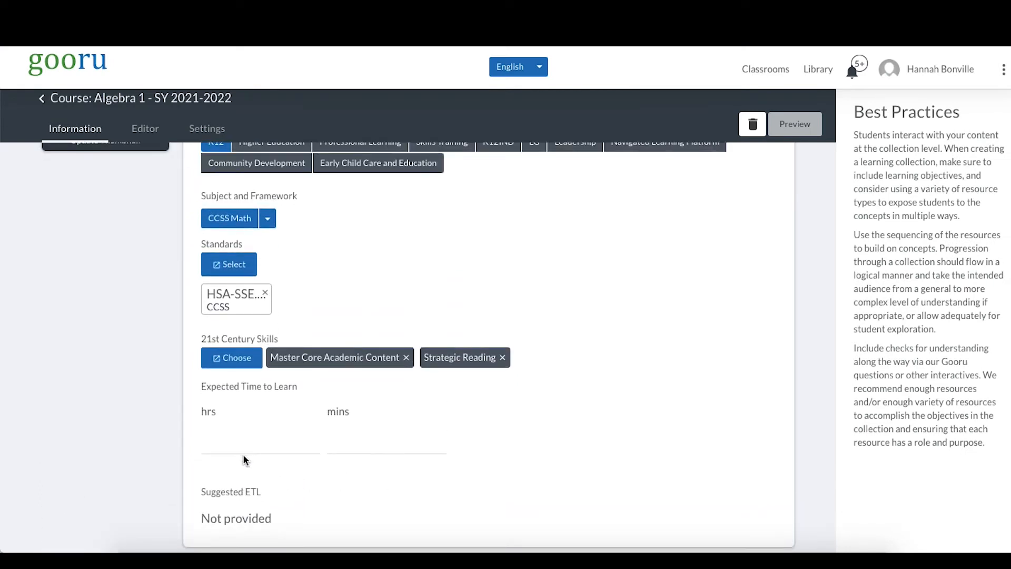
scroll(243, 460, up, 3)
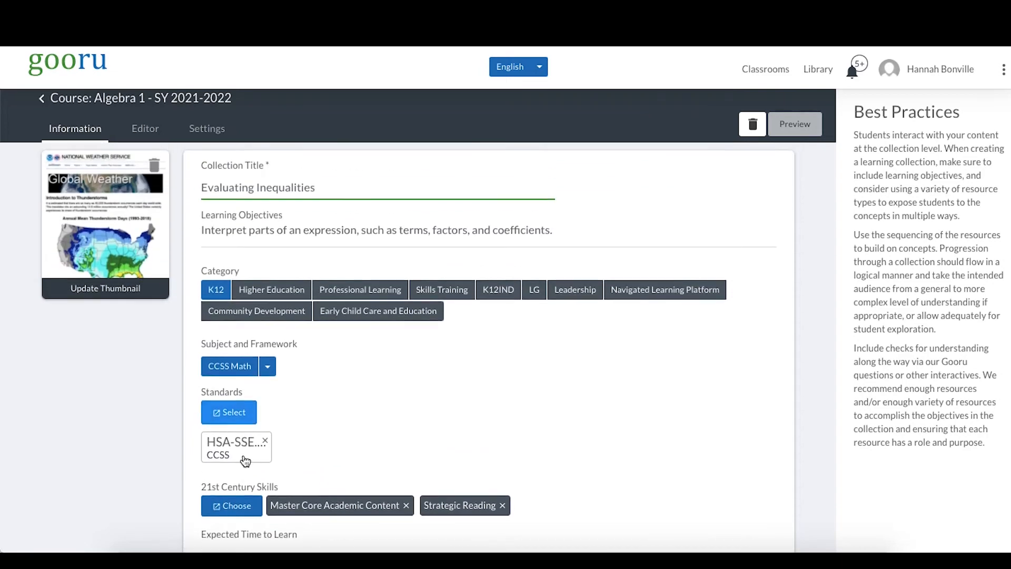
scroll(245, 461, up, 3)
click(775, 226)
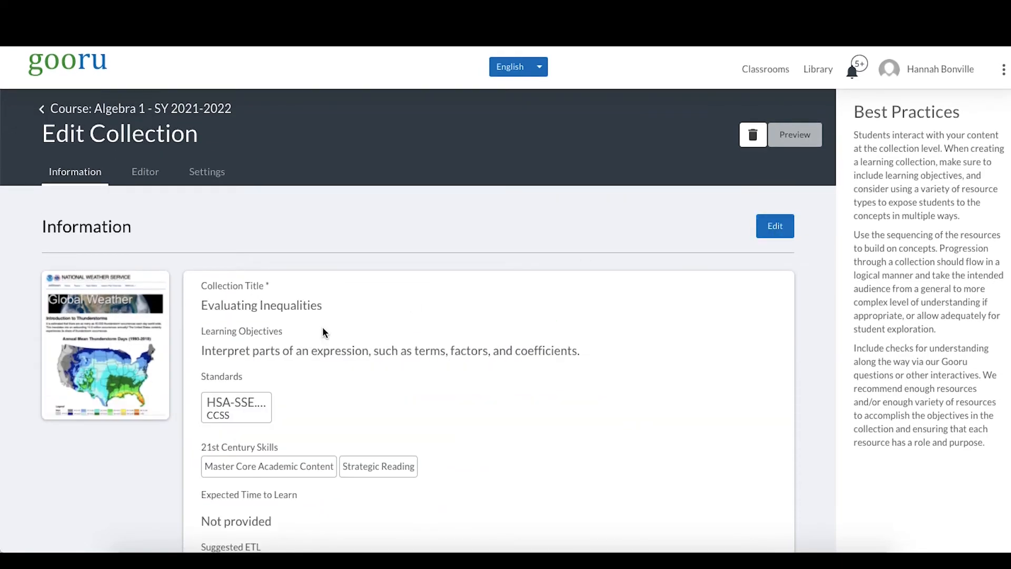
scroll(323, 327, down, 3)
scroll(323, 328, up, 3)
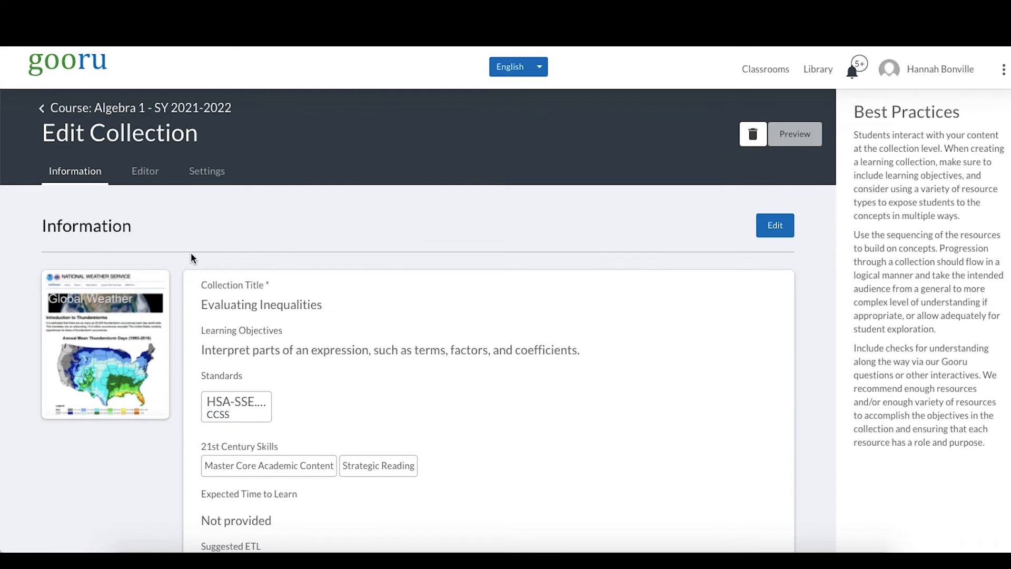
Start a new resource for the collection and look over the available resource types.
scroll(339, 311, down, 5)
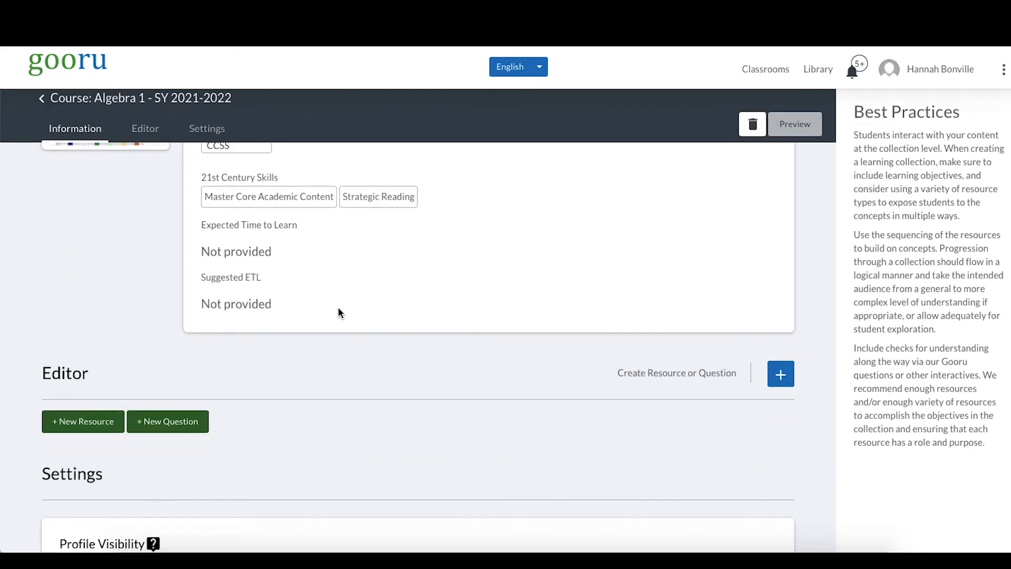
scroll(338, 312, down, 3)
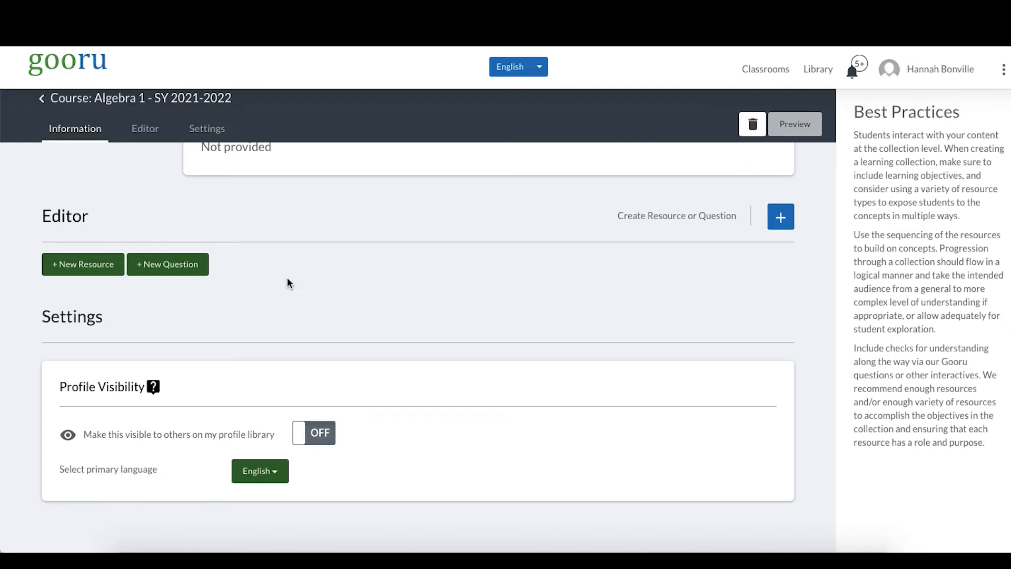
scroll(278, 218, up, 6)
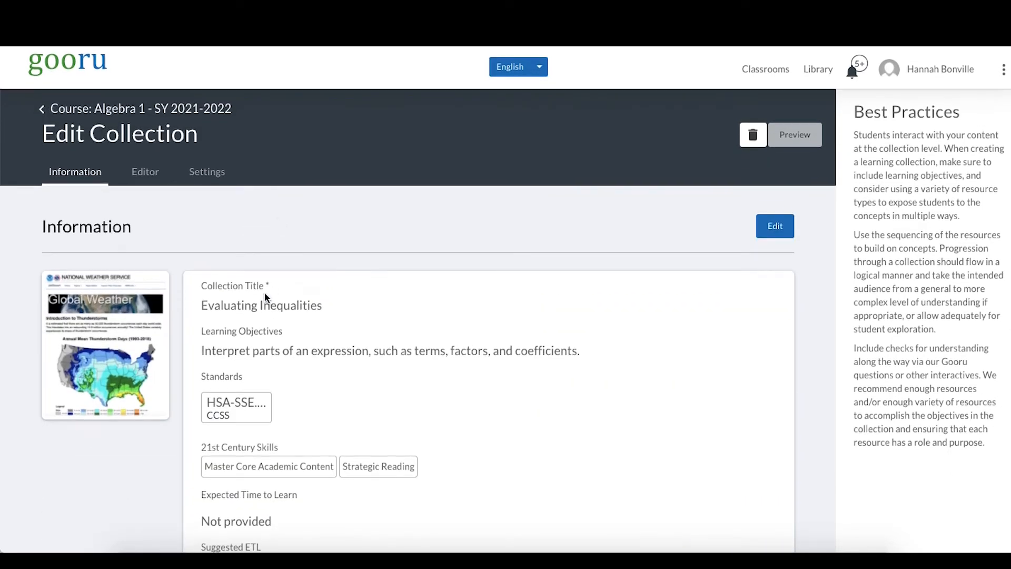
scroll(237, 256, down, 6)
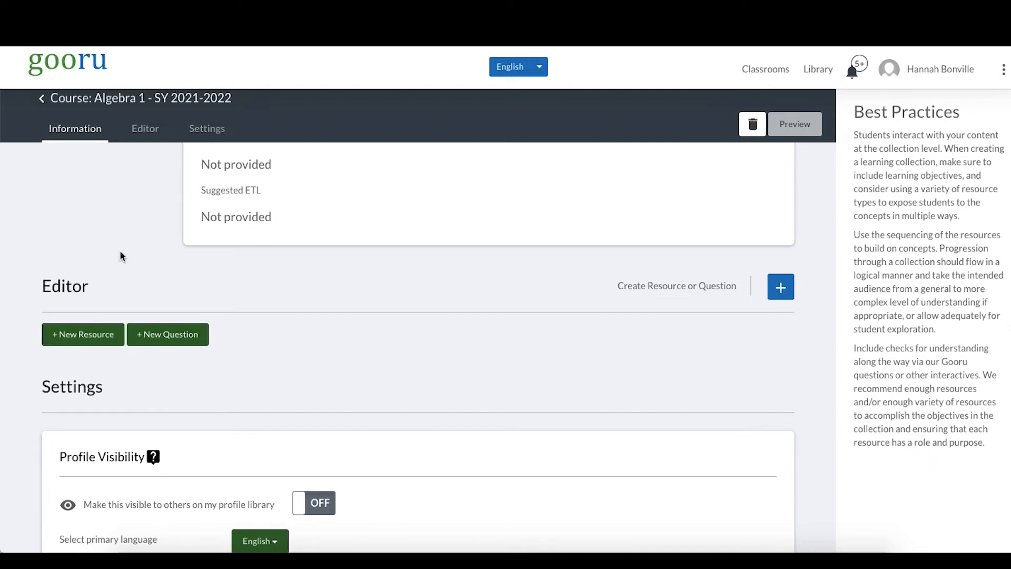
click(100, 343)
scroll(543, 274, down, 3)
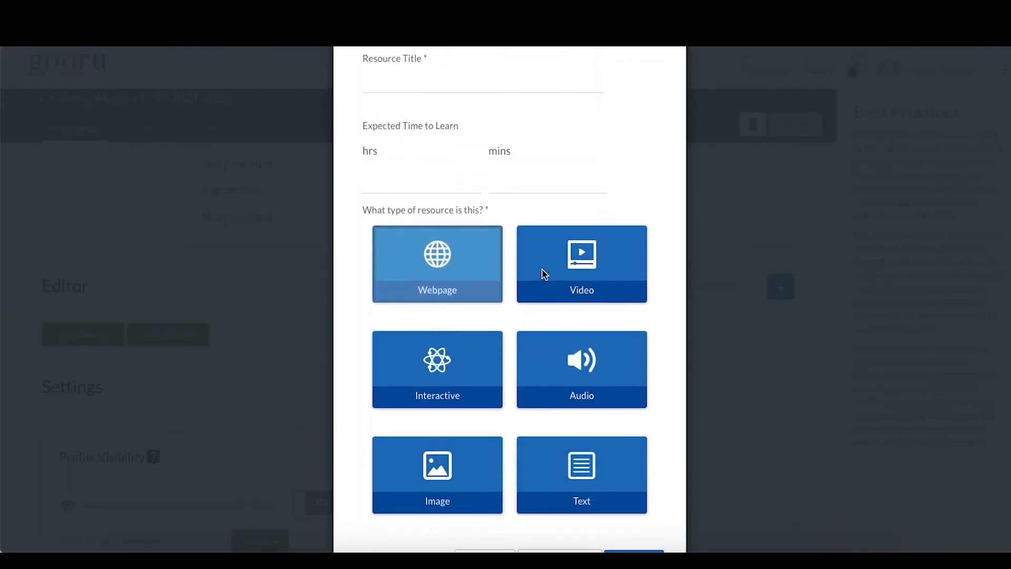
scroll(543, 273, down, 1)
scroll(542, 273, up, 5)
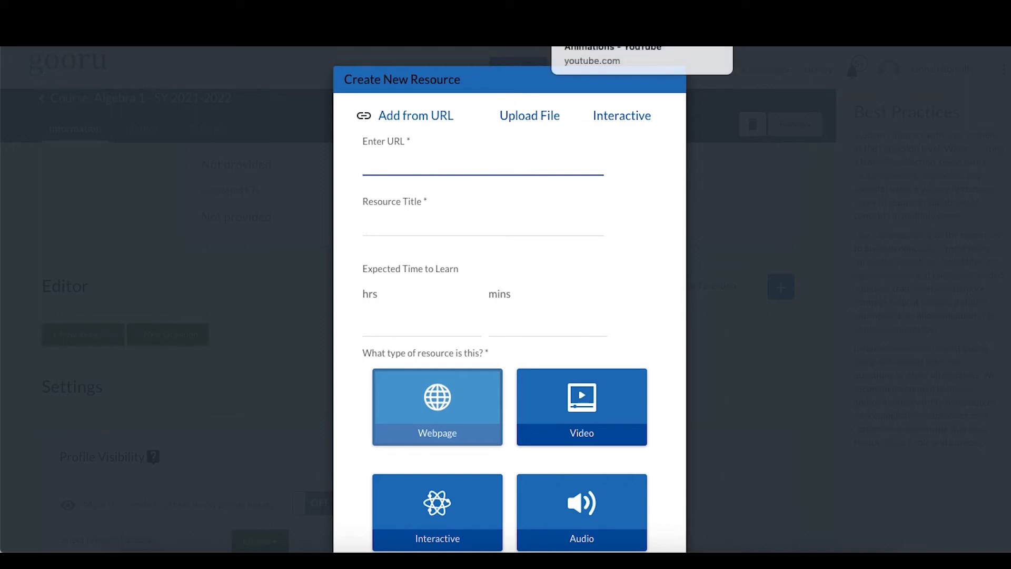
click(600, 18)
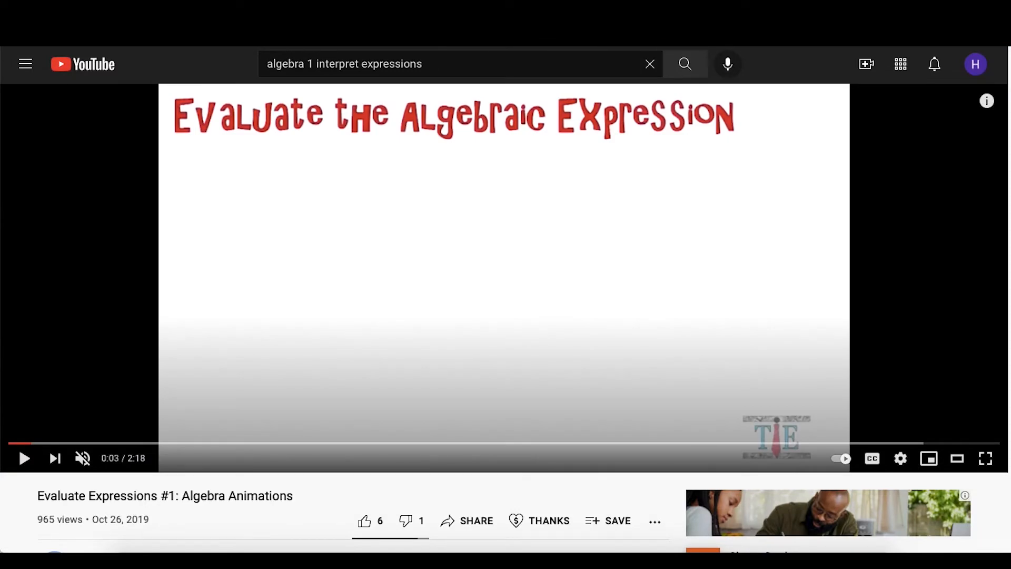
click(390, 18)
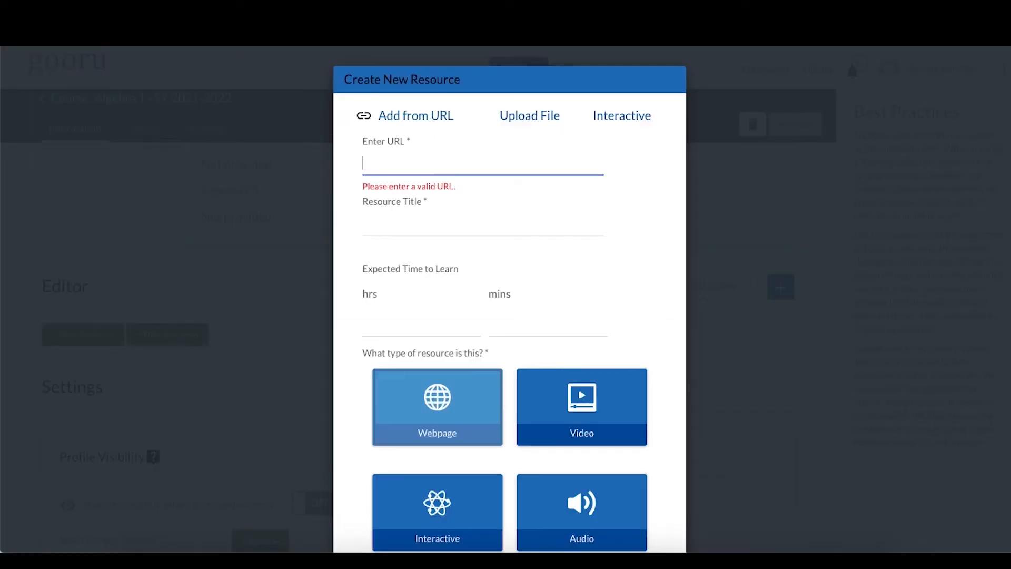
text(https://www.youtube.com/watch?v=l-hu-8rTTiw)
Title the new resource "Resource 1 - Evaluating Expressions (Short)".
click(470, 221)
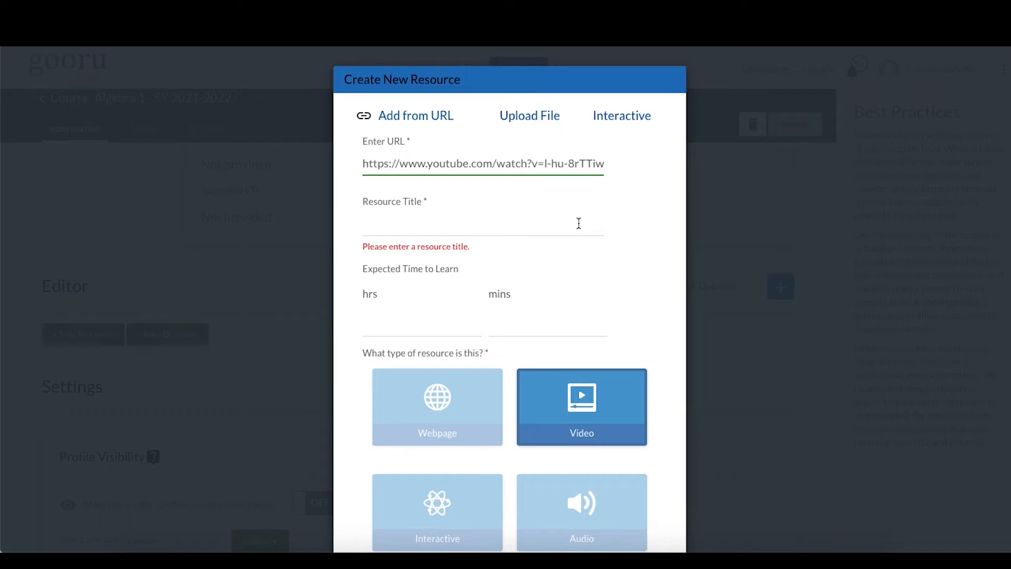
click(579, 223)
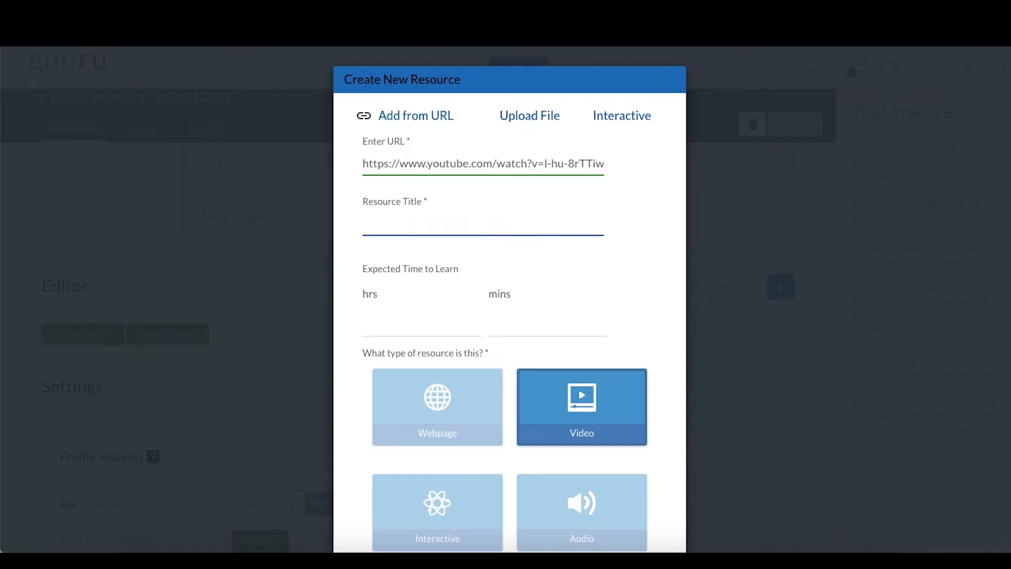
text(Res)
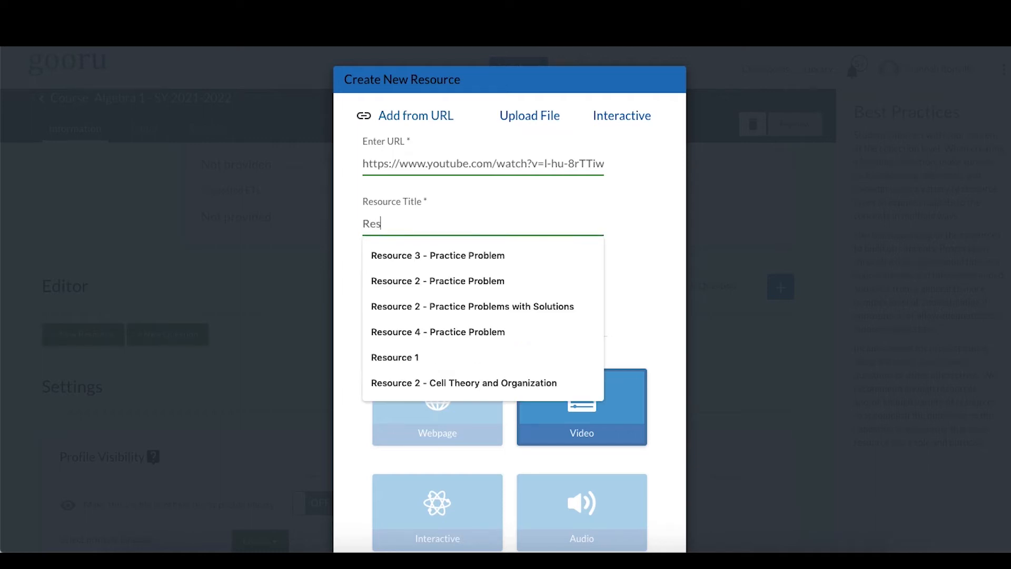
text(ource 1 -)
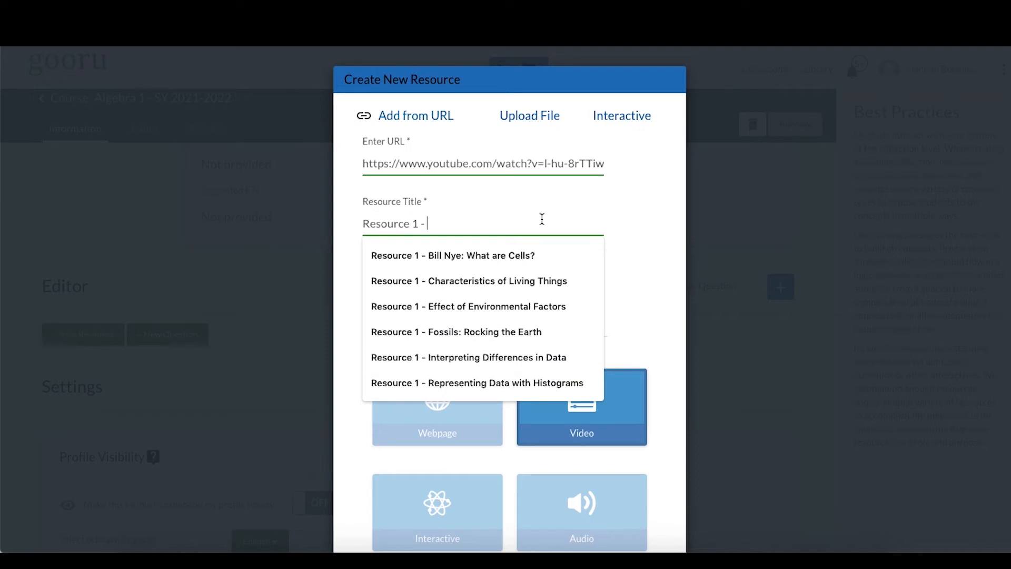
text(Evaluating Expressions (Short))
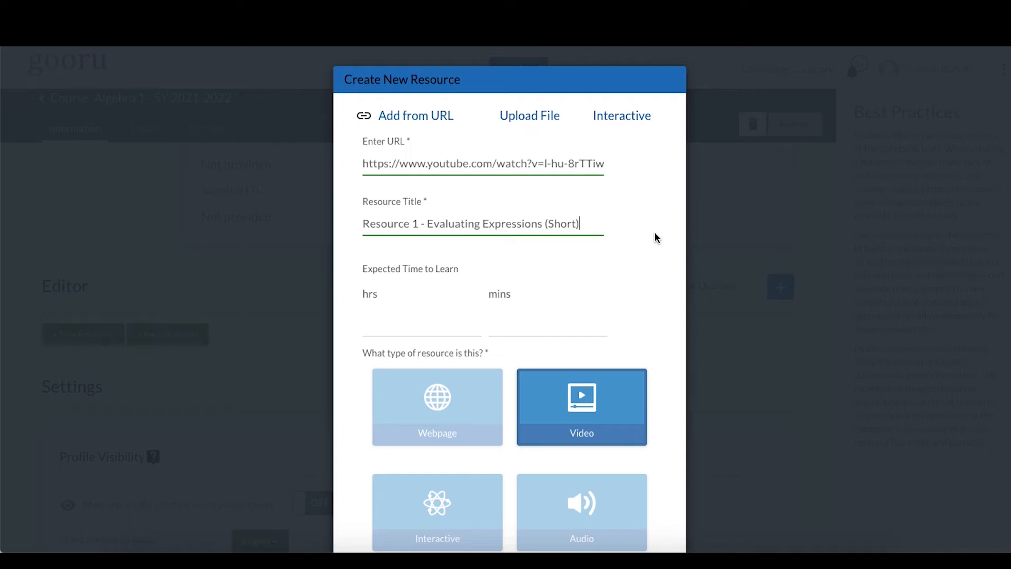
Set the resource's expected time to learn to 3 mins and review the completed form.
click(549, 324)
click(653, 289)
click(512, 327)
text(3)
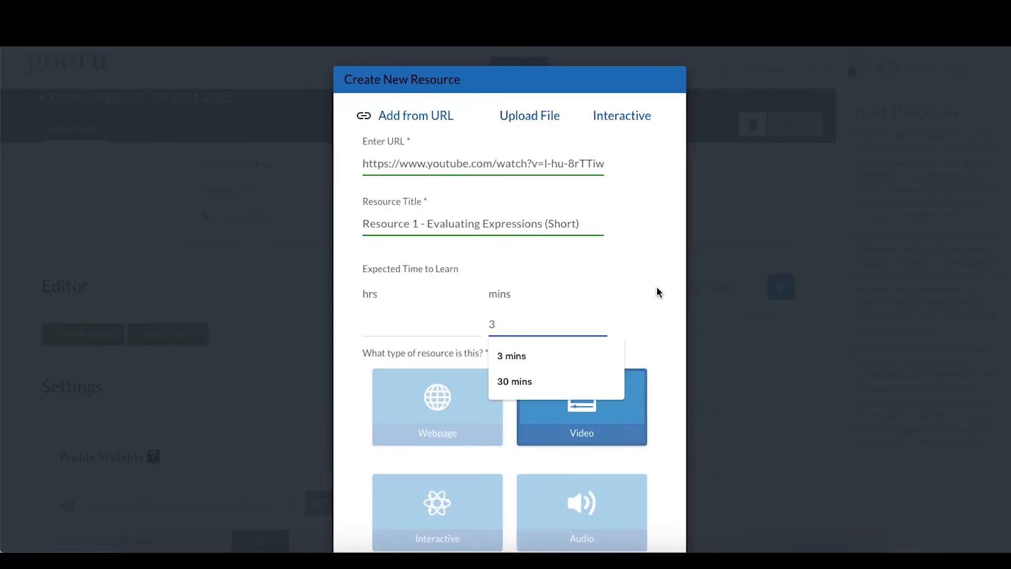
key(Return)
scroll(676, 309, down, 4)
scroll(677, 310, up, 4)
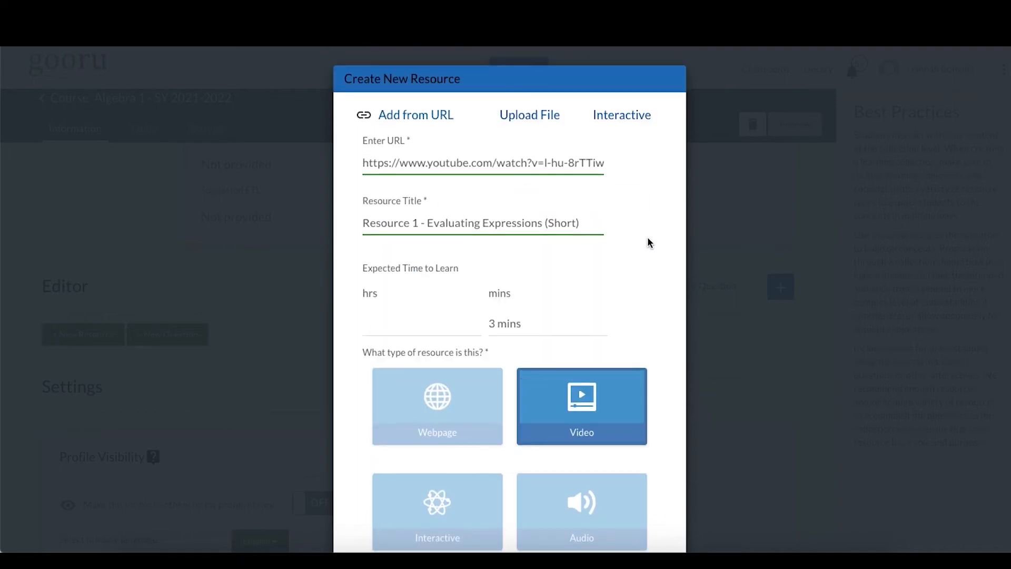
scroll(648, 241, down, 3)
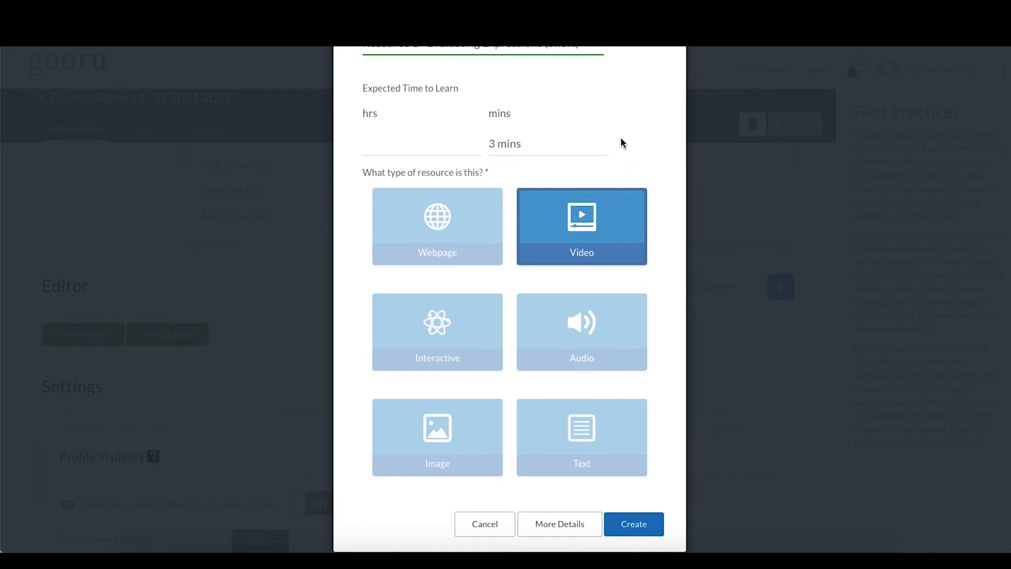
scroll(621, 138, up, 4)
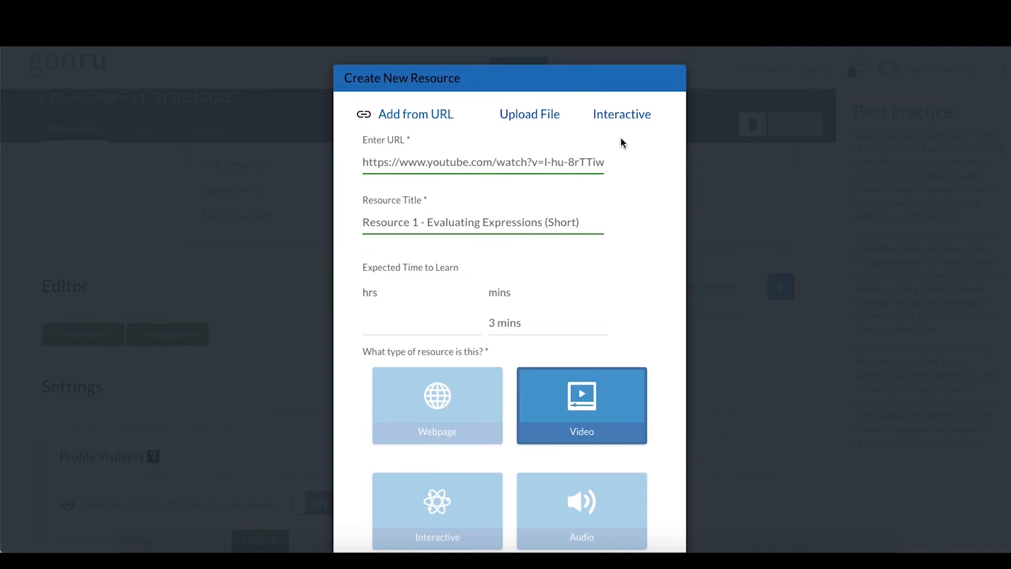
scroll(622, 141, down, 3)
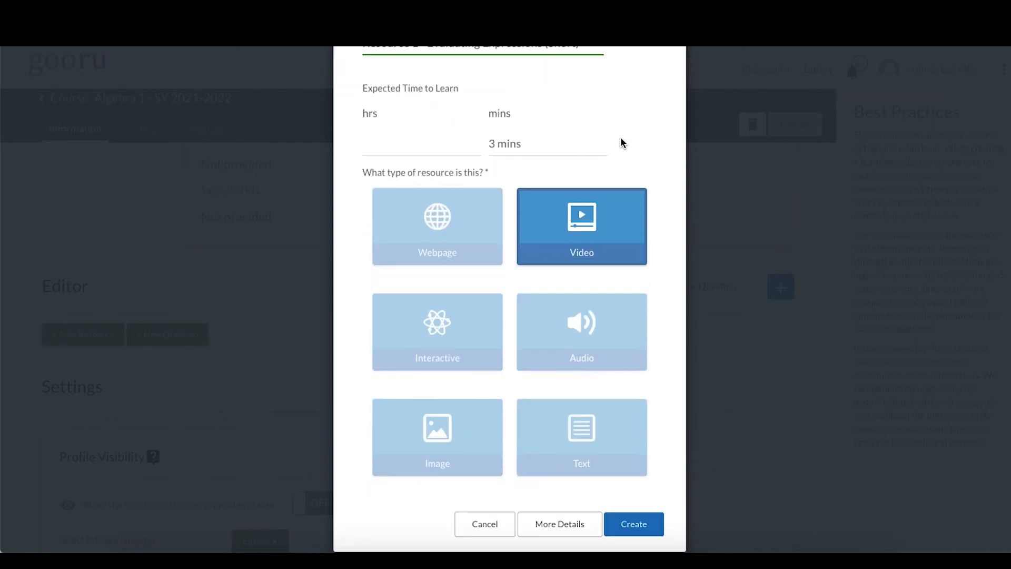
Create the video resource and save it with the narration "Watch the short video and pause to try the practice problems.".
click(649, 521)
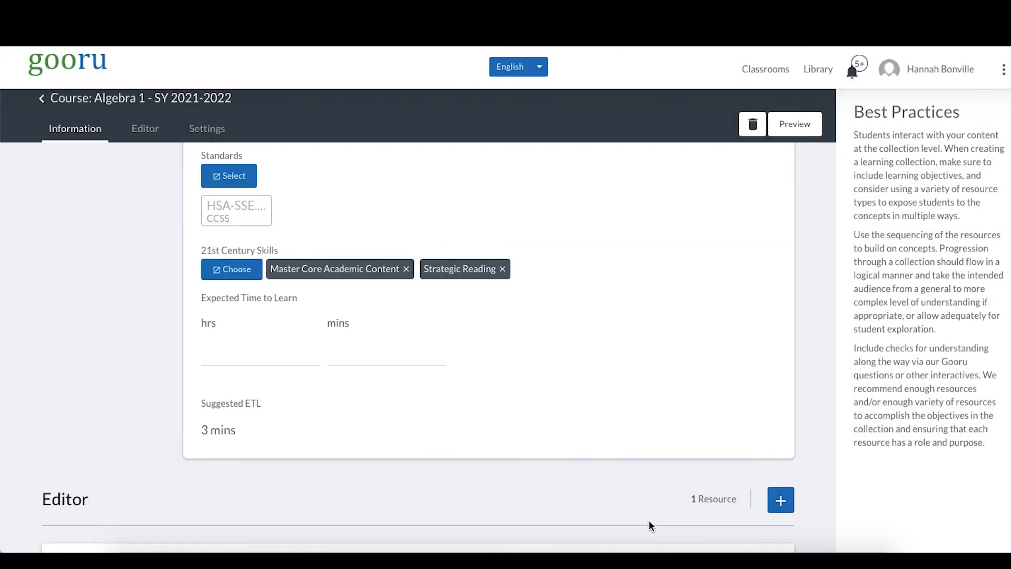
scroll(649, 521, down, 4)
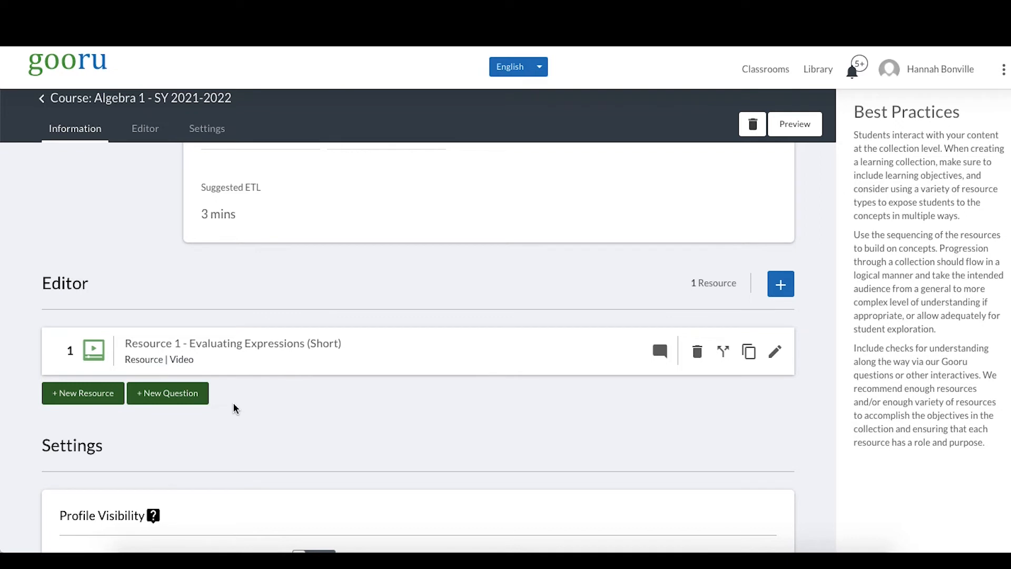
click(357, 412)
click(270, 358)
scroll(585, 418, down, 5)
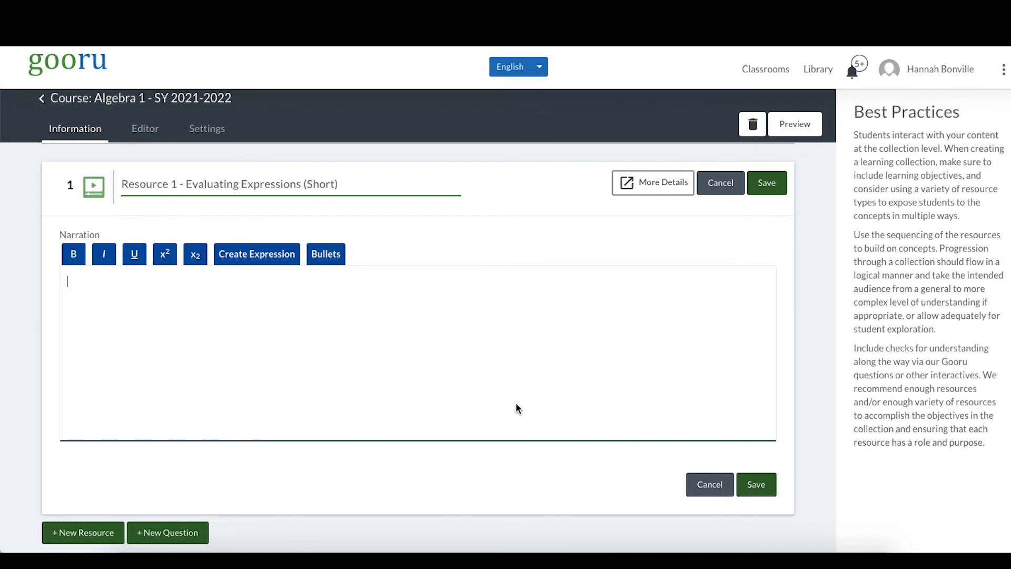
text(Watch the v)
key(BackSpace)
text(sho)
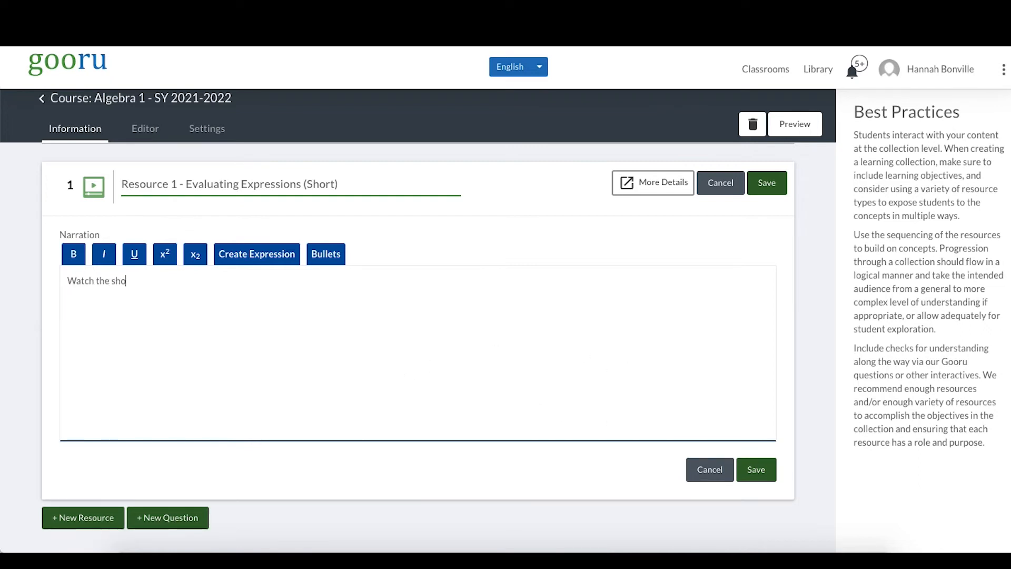
text(rt video and pause to try t)
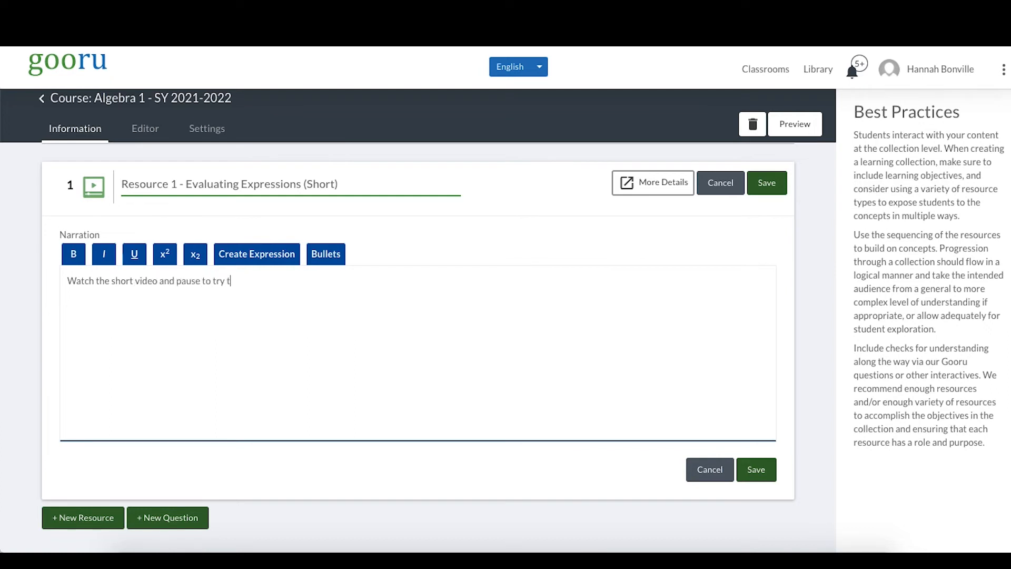
text(he practice problems.)
click(778, 182)
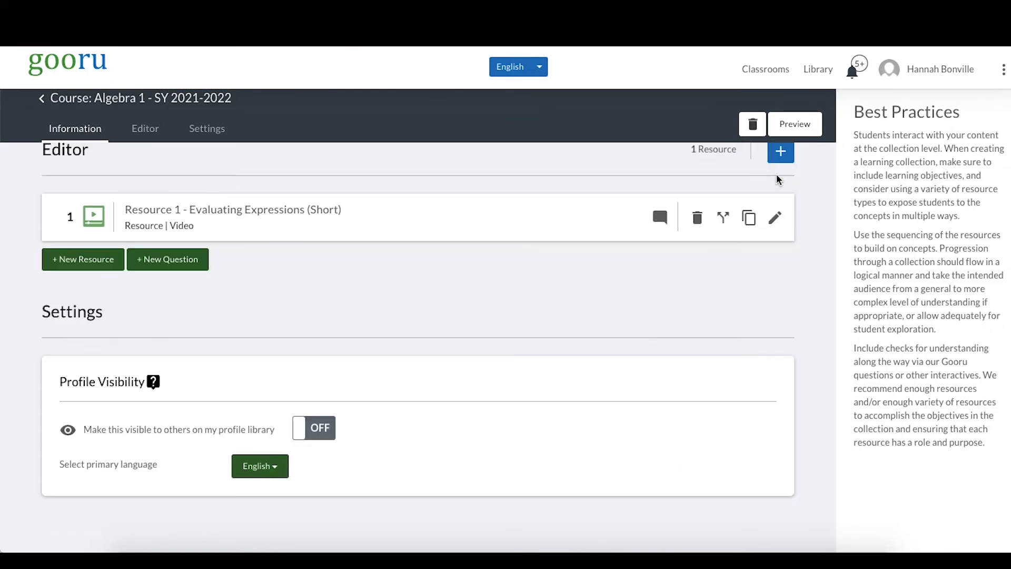
Reopen Resource 1's narration and look at the expression editor available for it.
click(179, 209)
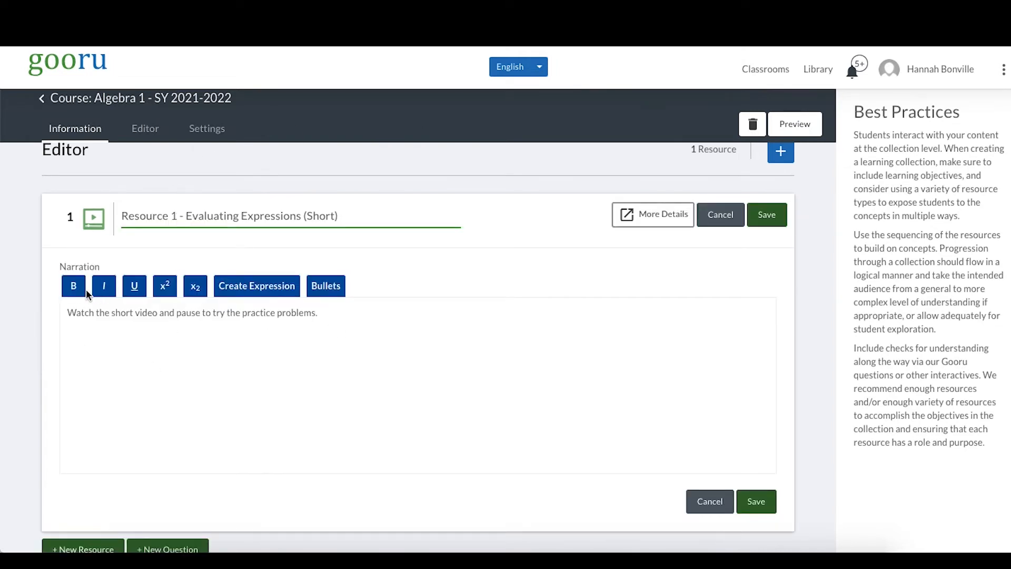
click(282, 292)
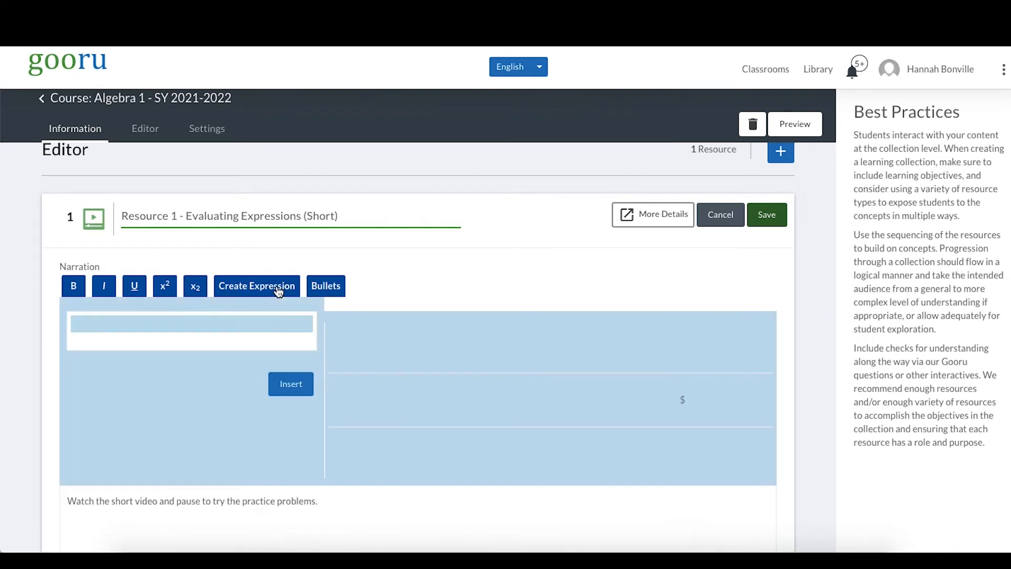
click(238, 502)
click(768, 222)
click(775, 218)
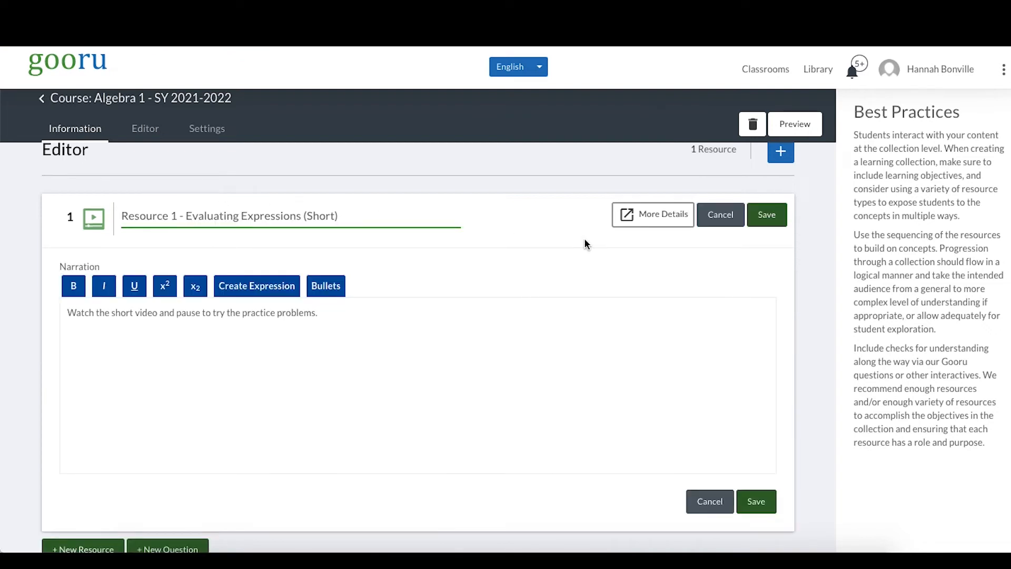
Open Resource 1's full details page and examine its URL, video preview and information.
click(657, 221)
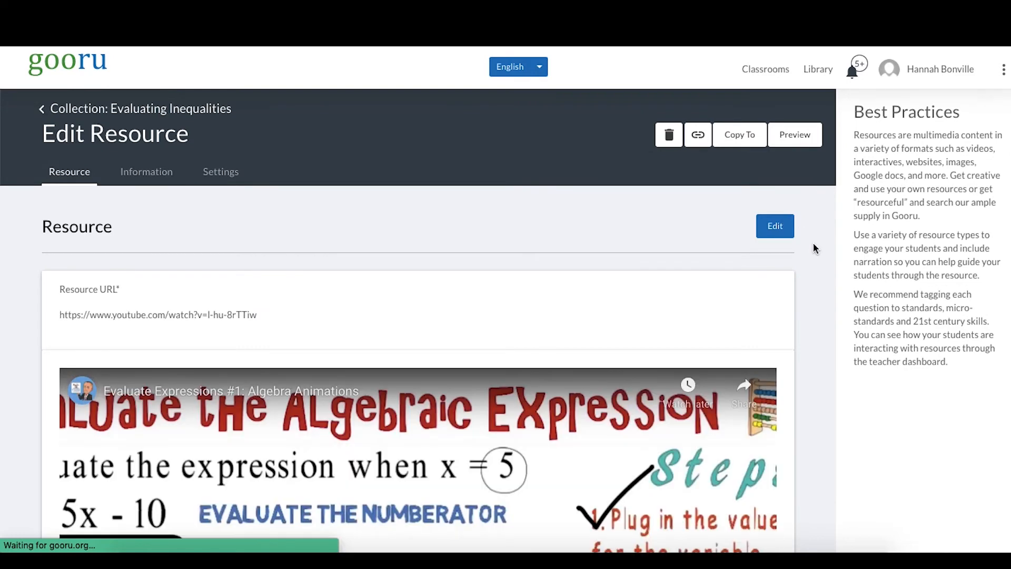
scroll(813, 243, down, 2)
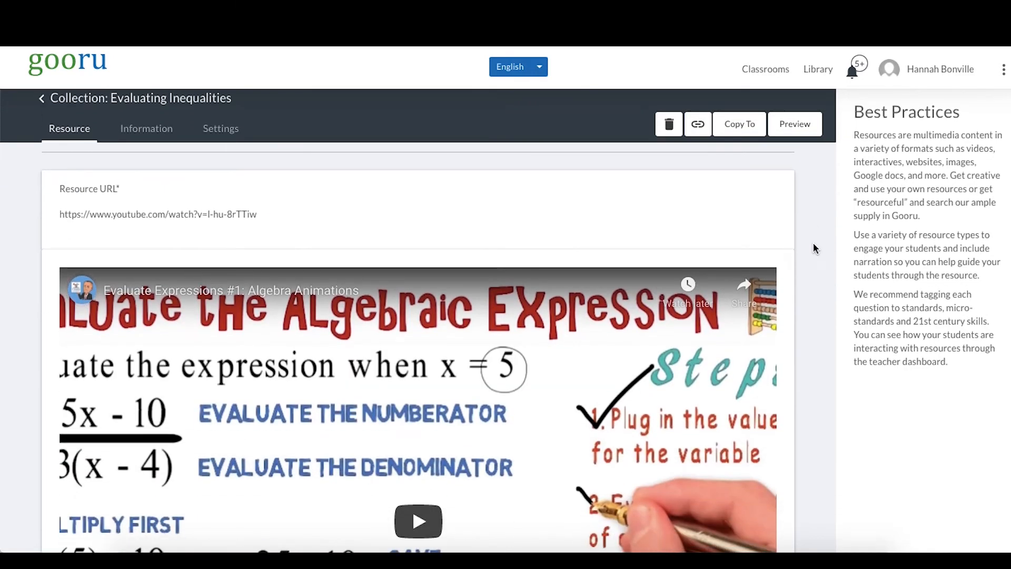
scroll(814, 245, down, 8)
scroll(813, 247, down, 2)
scroll(813, 248, up, 8)
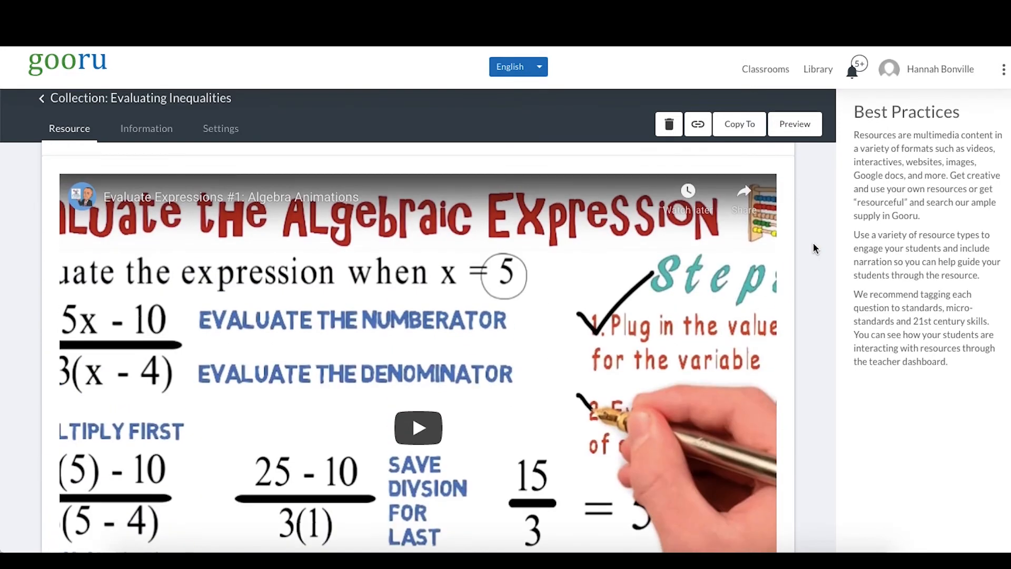
scroll(813, 243, down, 1)
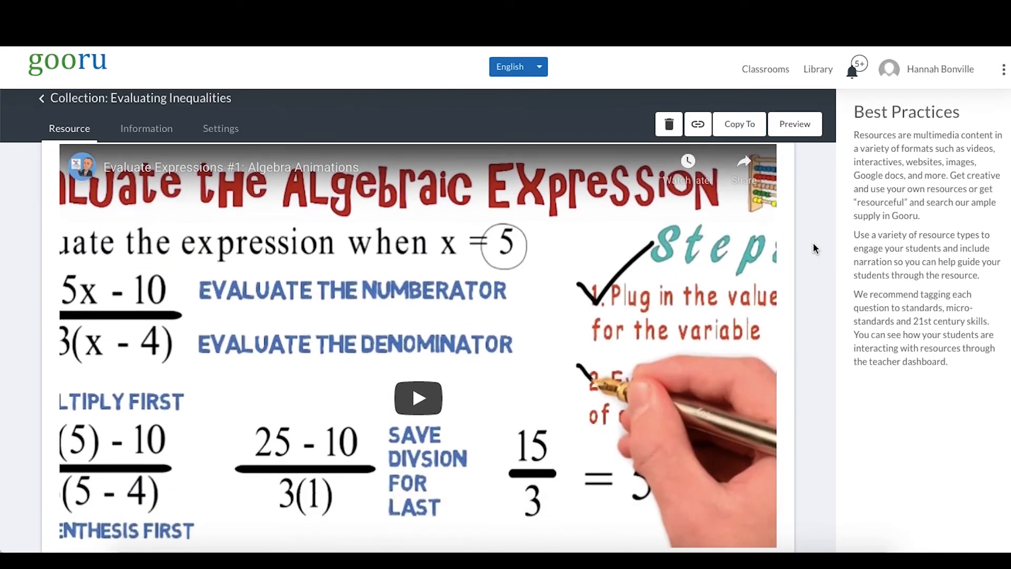
scroll(813, 248, up, 2)
scroll(814, 247, down, 2)
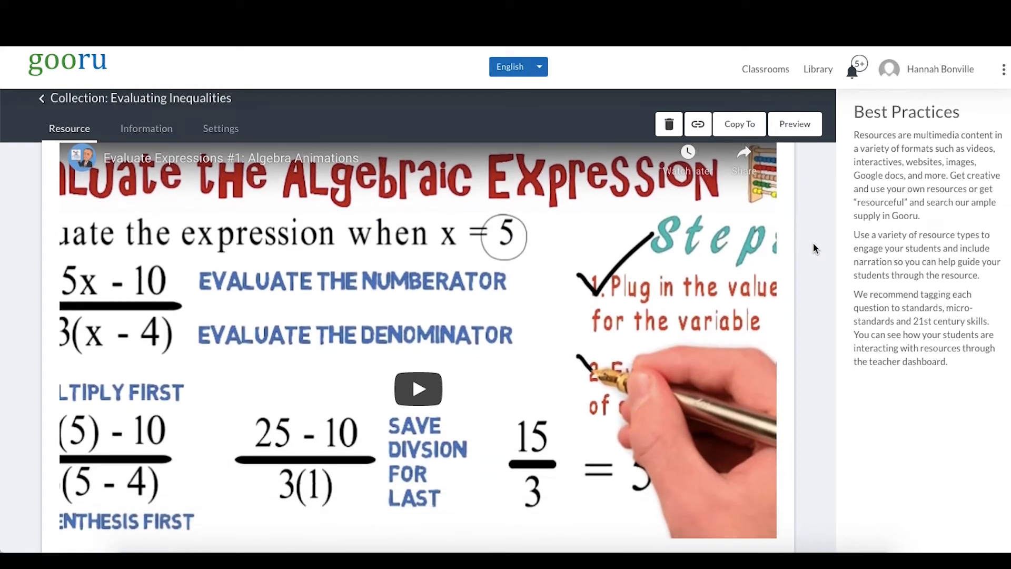
scroll(814, 248, up, 1)
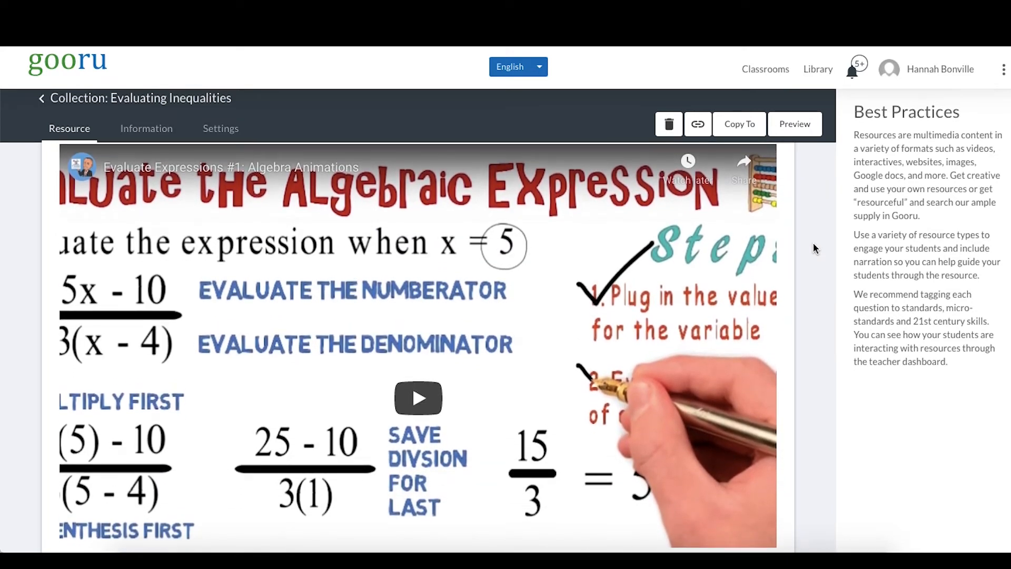
scroll(797, 245, up, 4)
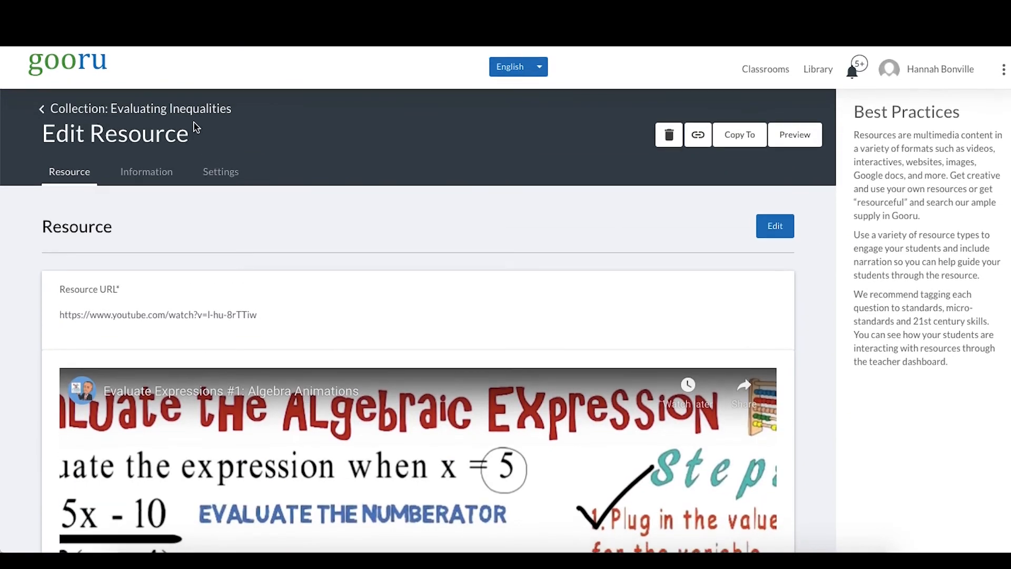
Return to the Evaluating Inequalities collection, then reopen Resource 1's full details and check its video preview.
click(184, 112)
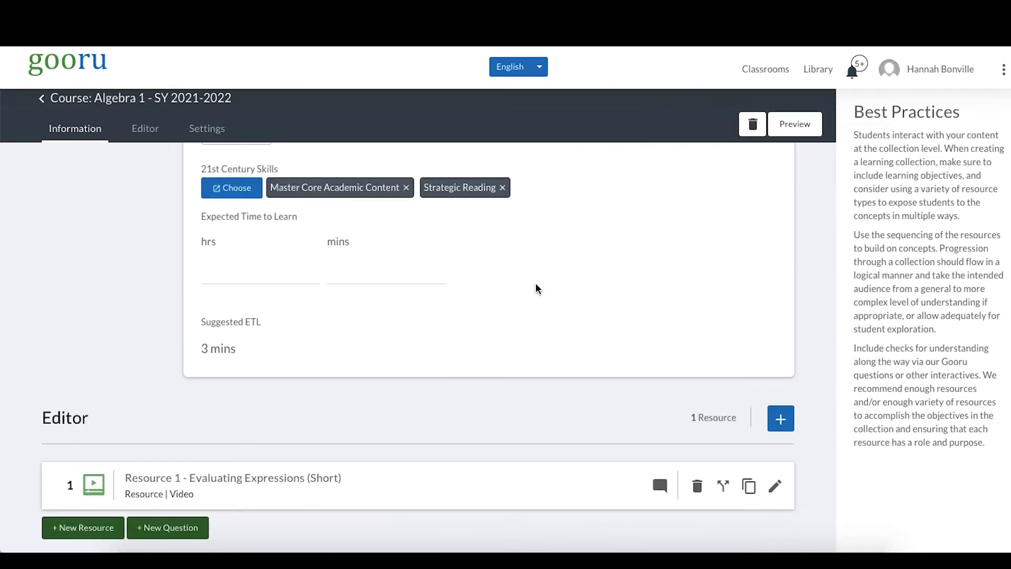
click(275, 498)
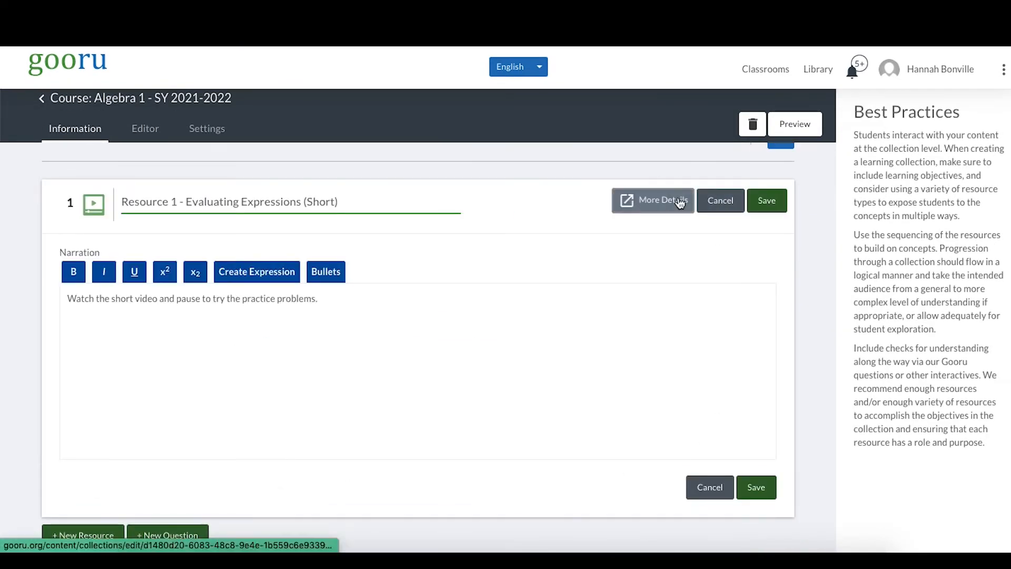
click(653, 200)
scroll(800, 253, down, 6)
scroll(800, 257, up, 8)
scroll(800, 258, down, 3)
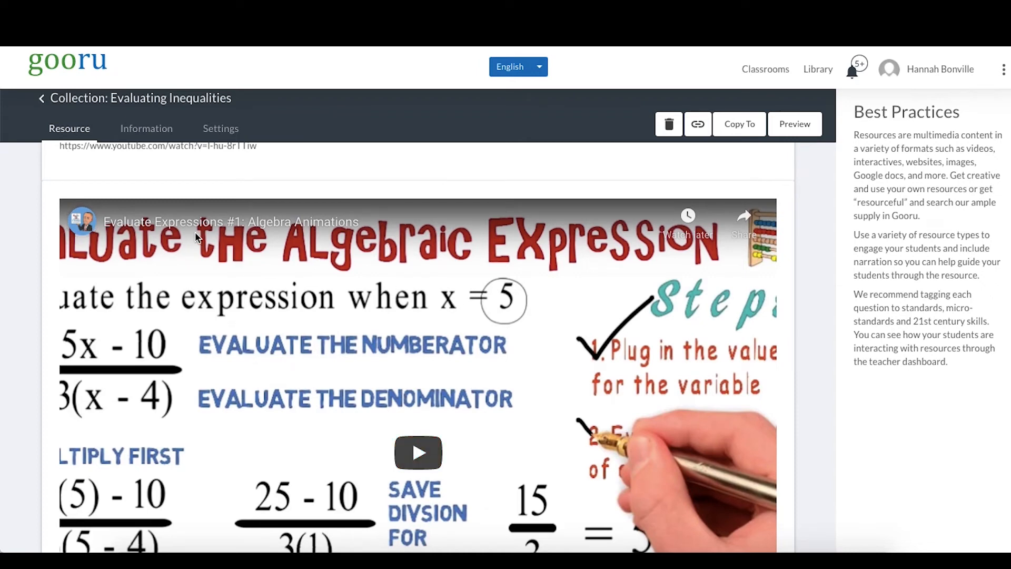
scroll(442, 254, down, 1)
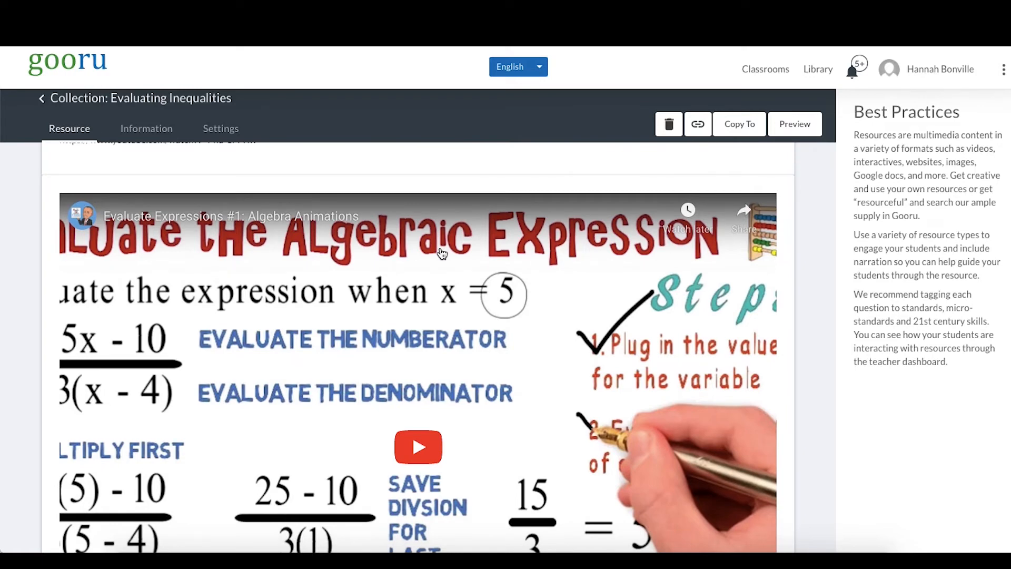
Turn on Link-out in Resource 1's information and save the change.
scroll(442, 254, down, 1)
scroll(442, 254, down, 8)
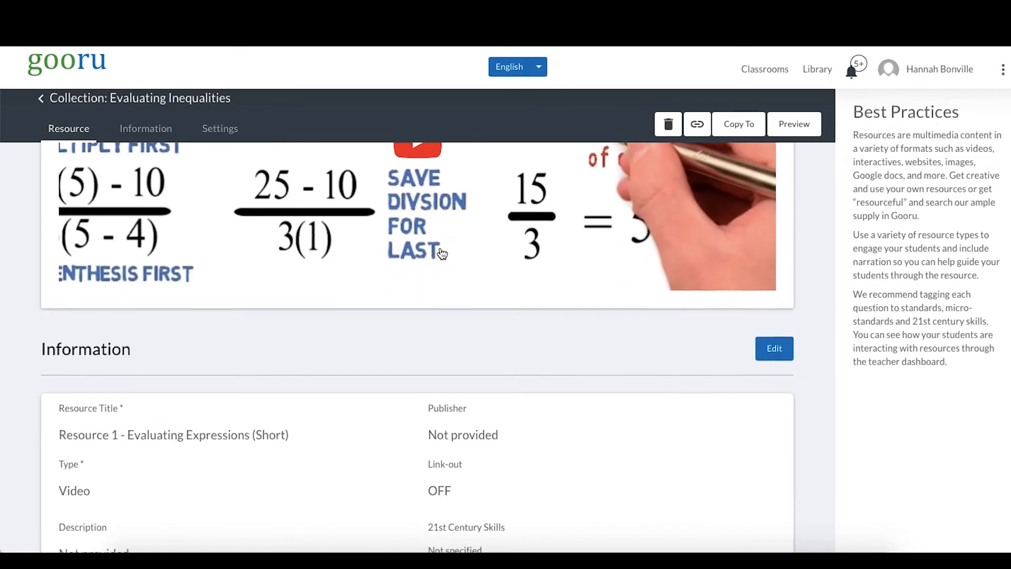
click(780, 206)
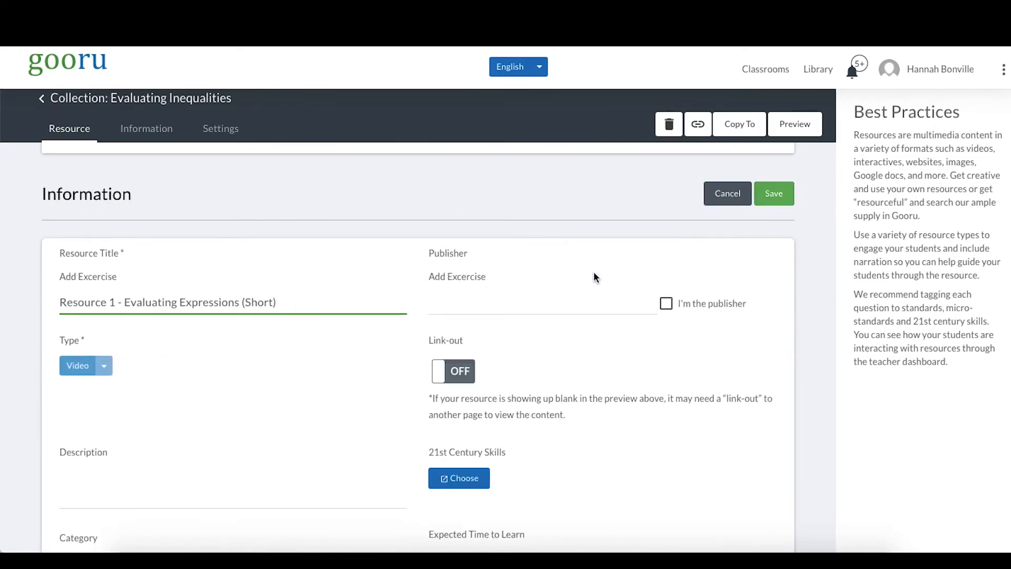
click(466, 369)
click(793, 193)
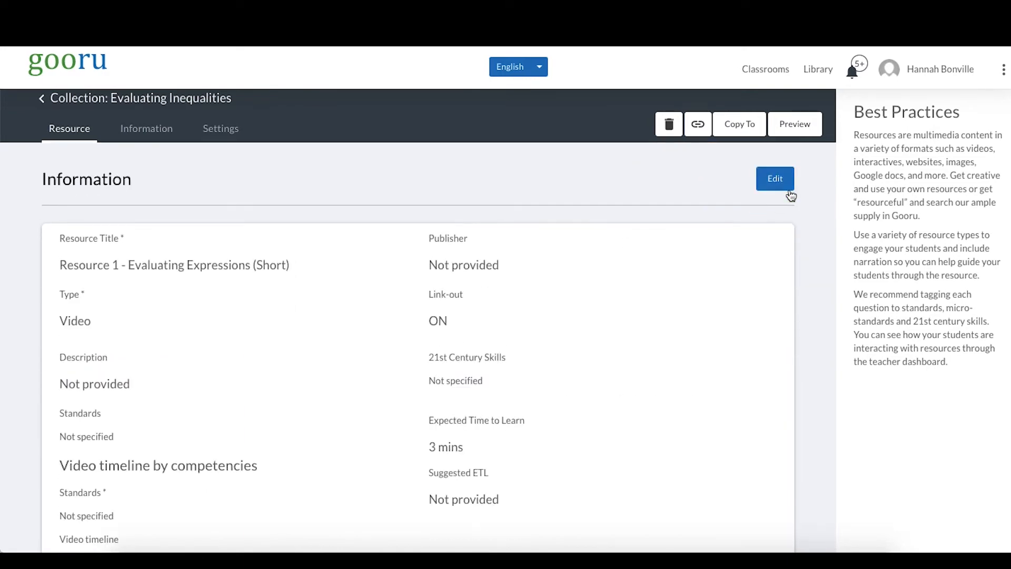
Examine how Resource 1's preview is presented with Link-out on, including the explanation for the blank page.
scroll(383, 345, up, 4)
scroll(384, 345, up, 8)
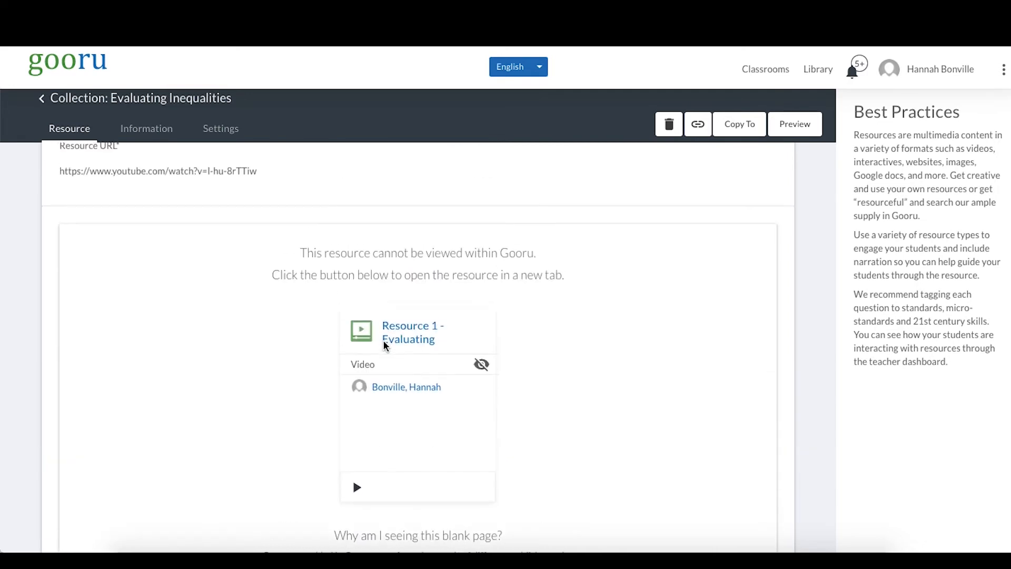
scroll(384, 345, down, 3)
scroll(383, 345, down, 1)
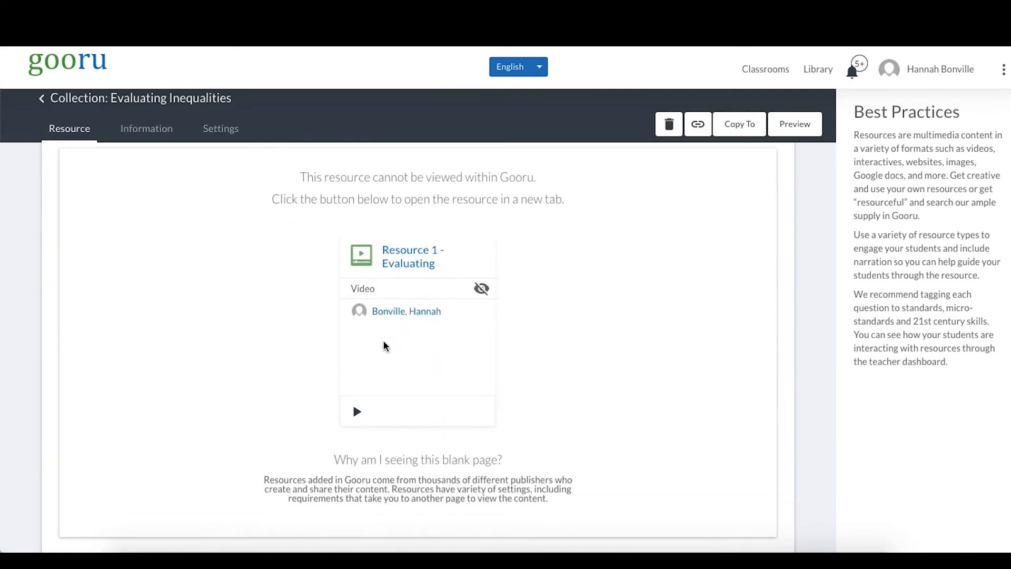
scroll(803, 293, up, 1)
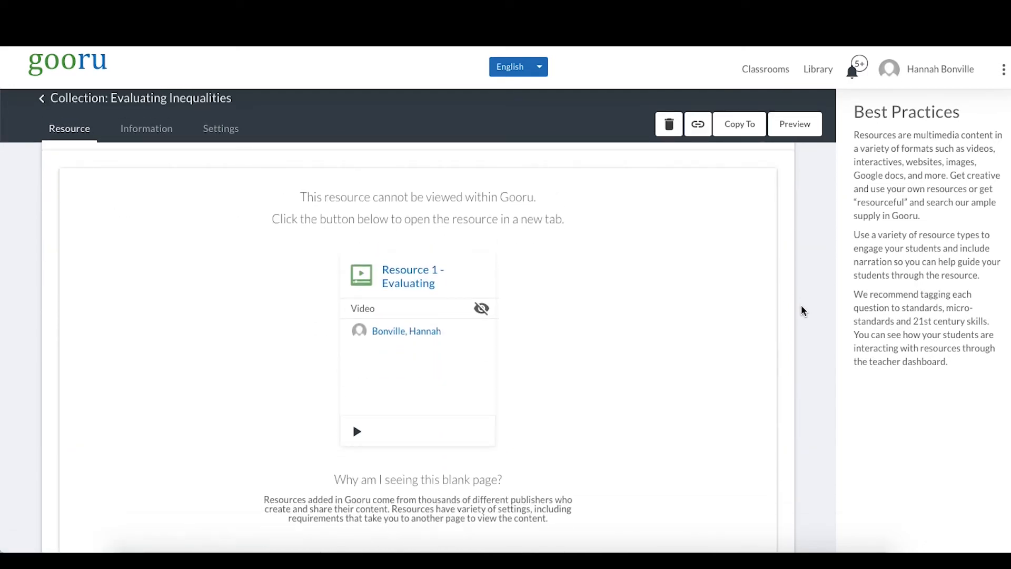
scroll(801, 305, down, 1)
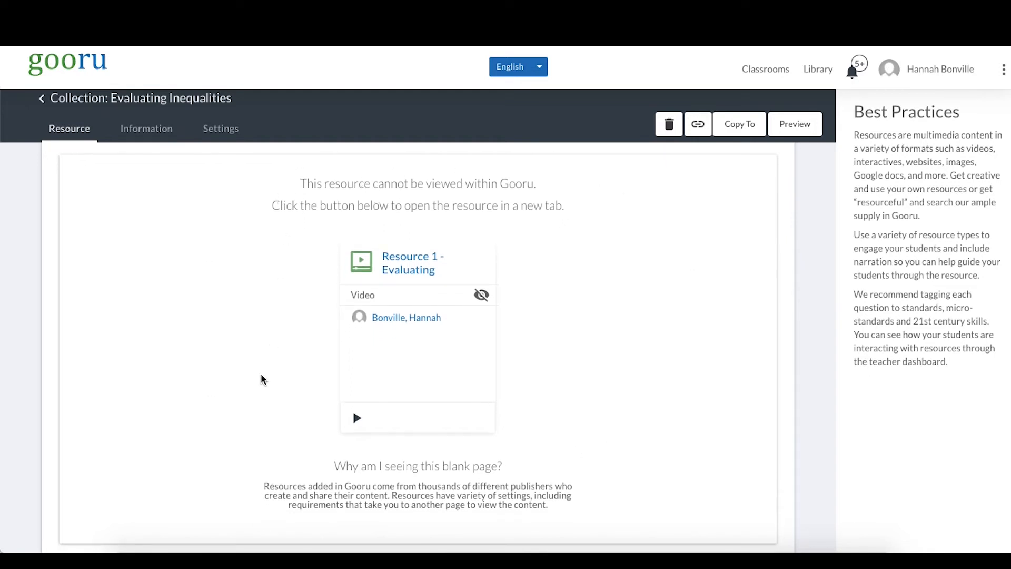
scroll(770, 372, down, 2)
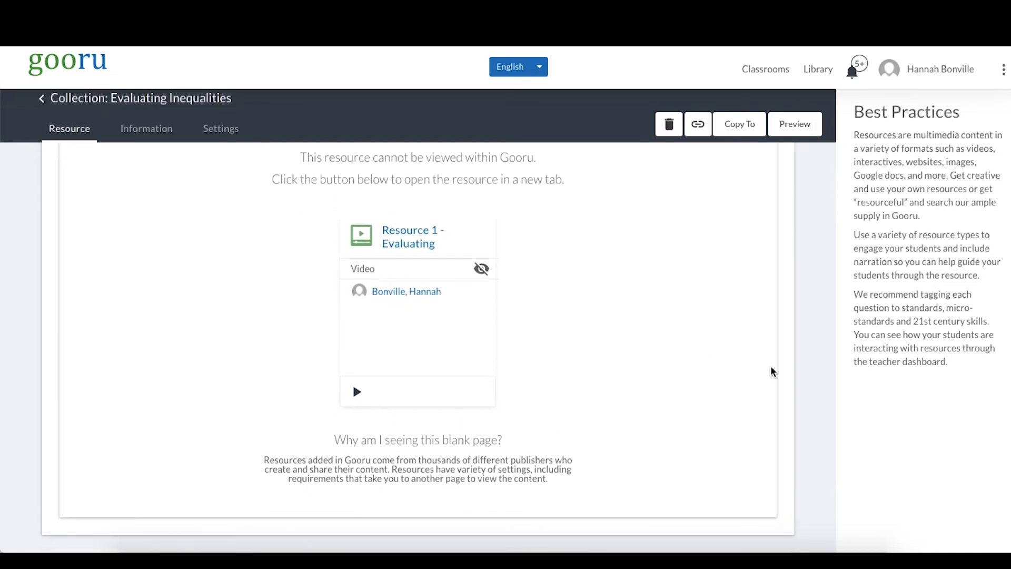
scroll(772, 372, down, 1)
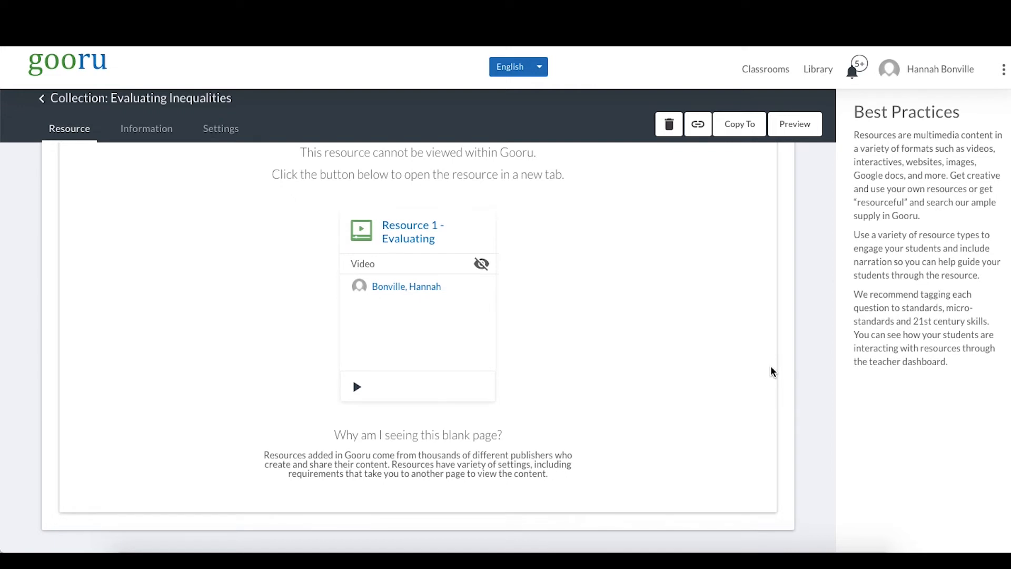
scroll(772, 372, down, 3)
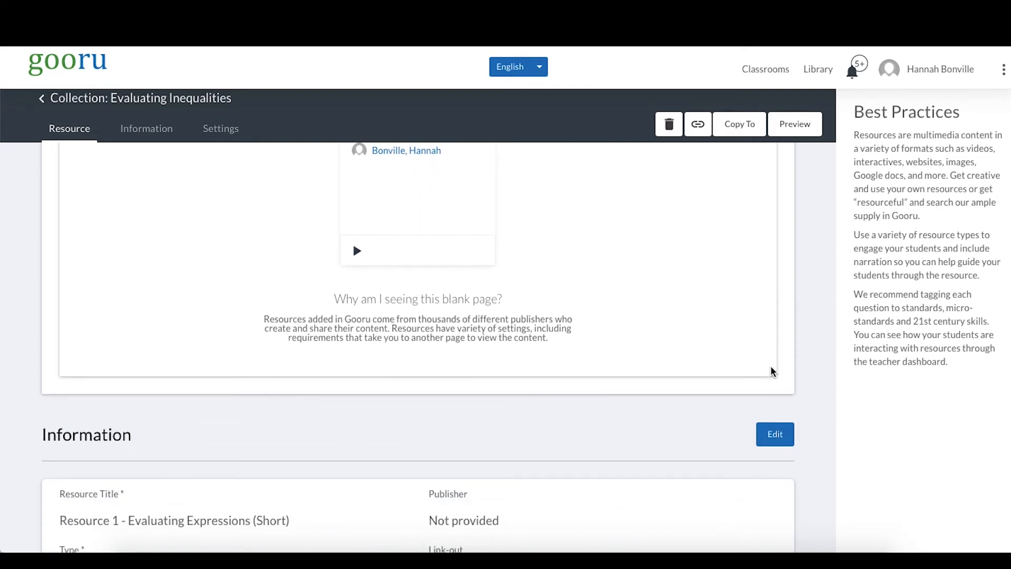
scroll(772, 371, up, 3)
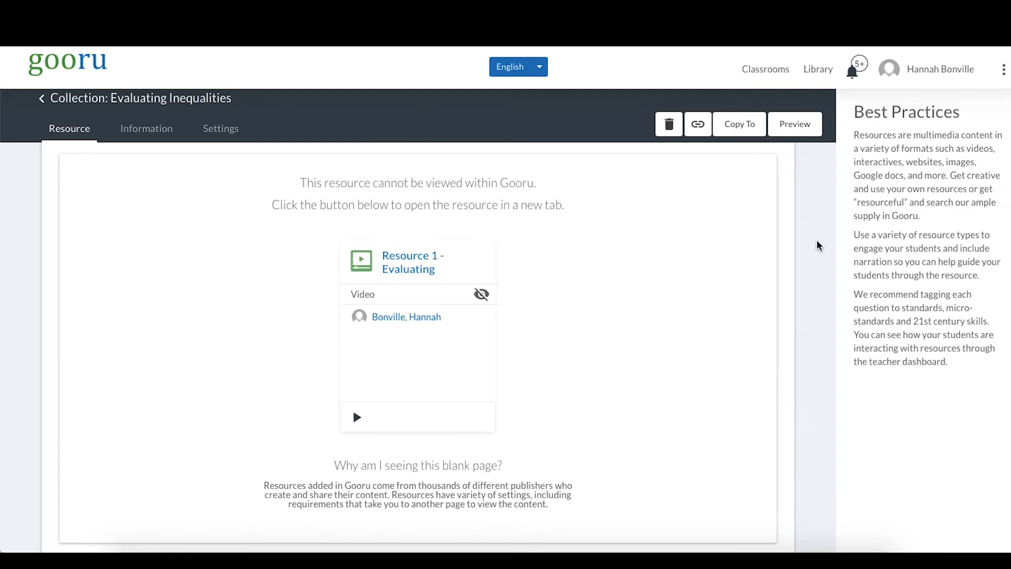
scroll(818, 244, down, 1)
scroll(817, 245, up, 1)
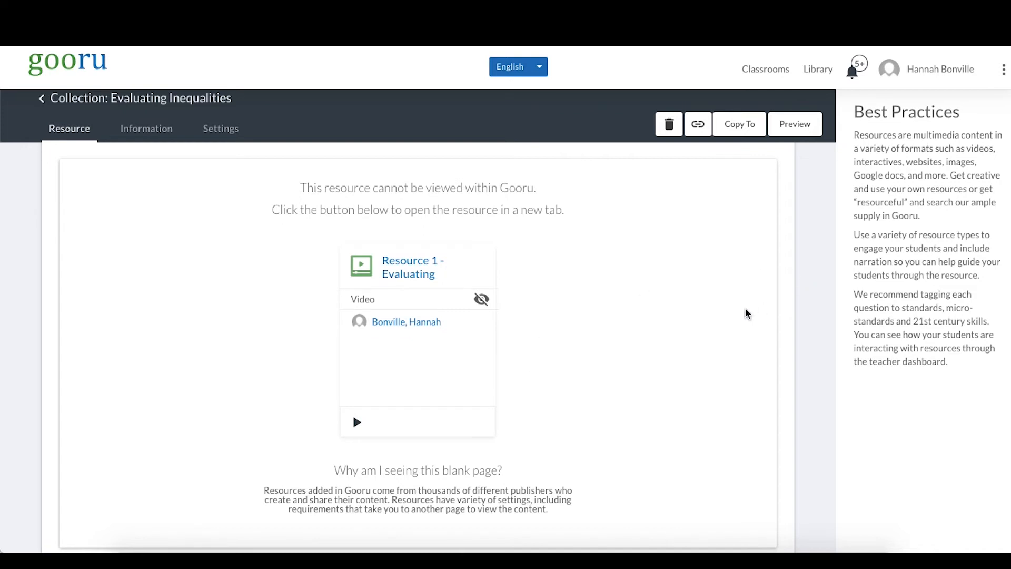
Turn Link-out back off in Resource 1's information and save the change.
scroll(746, 313, down, 5)
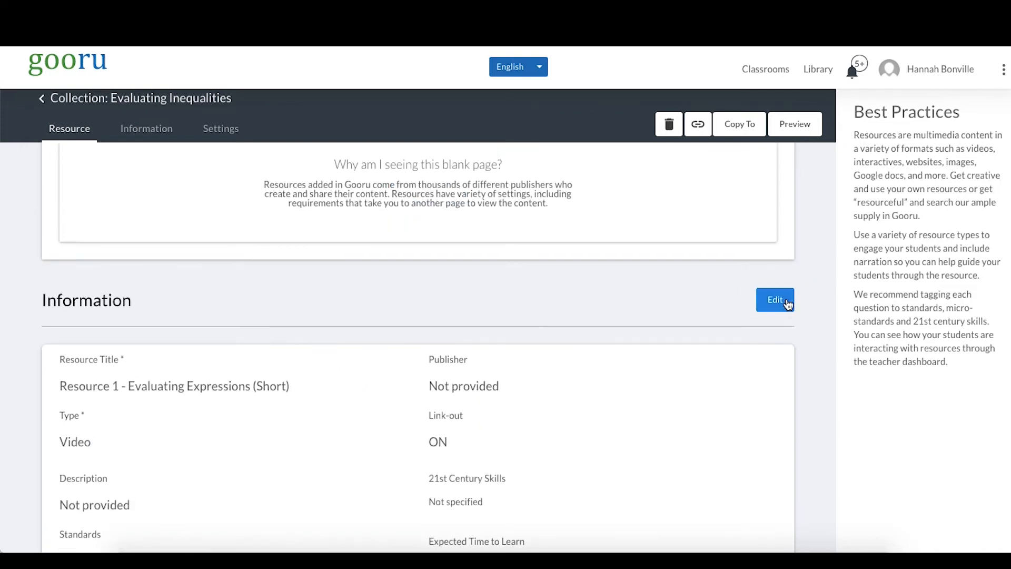
click(786, 304)
click(468, 476)
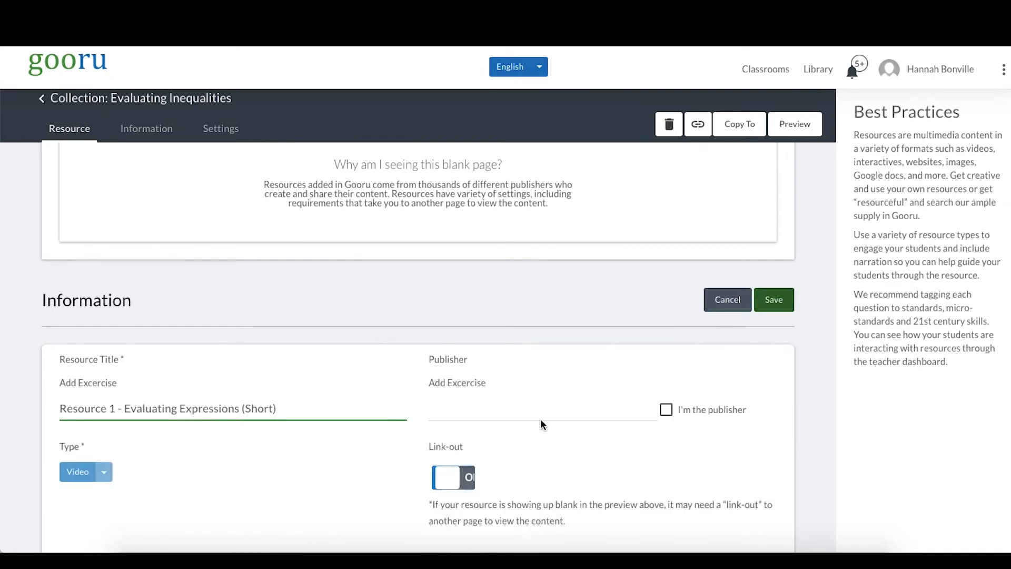
click(786, 300)
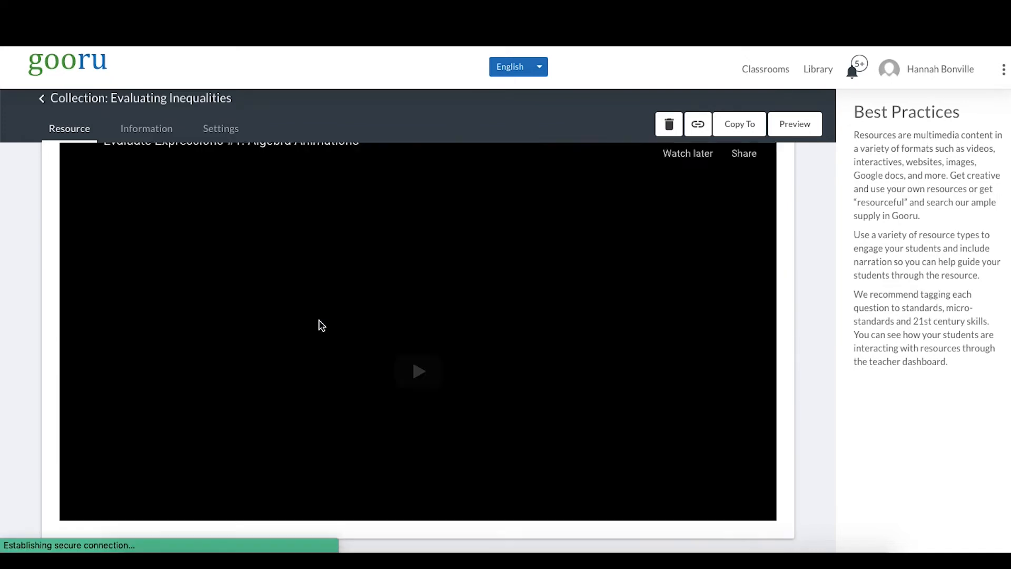
Open Resource 1's information for editing and enter the description "This video shows students how to evaluate expressions.".
scroll(321, 325, down, 8)
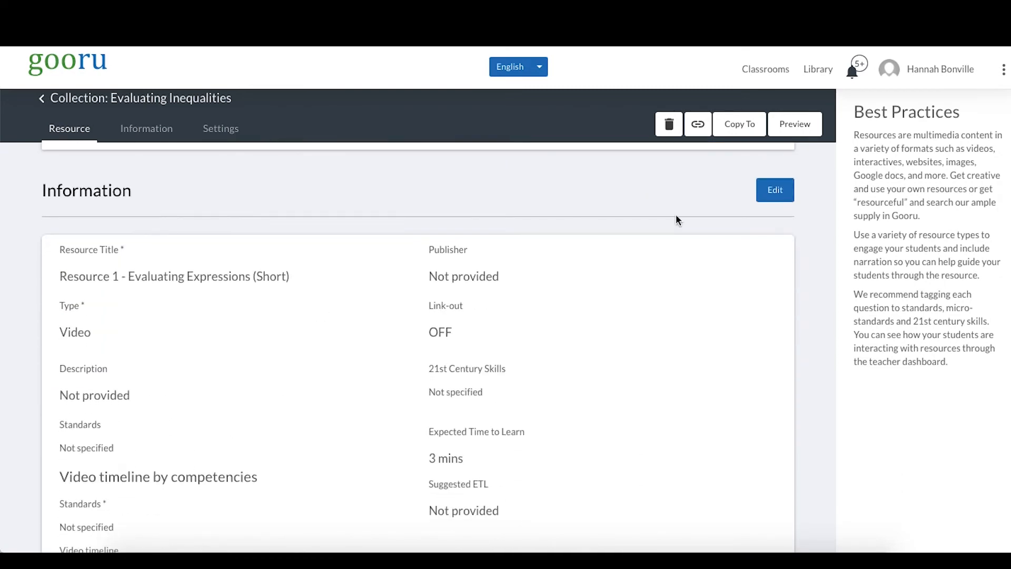
click(779, 200)
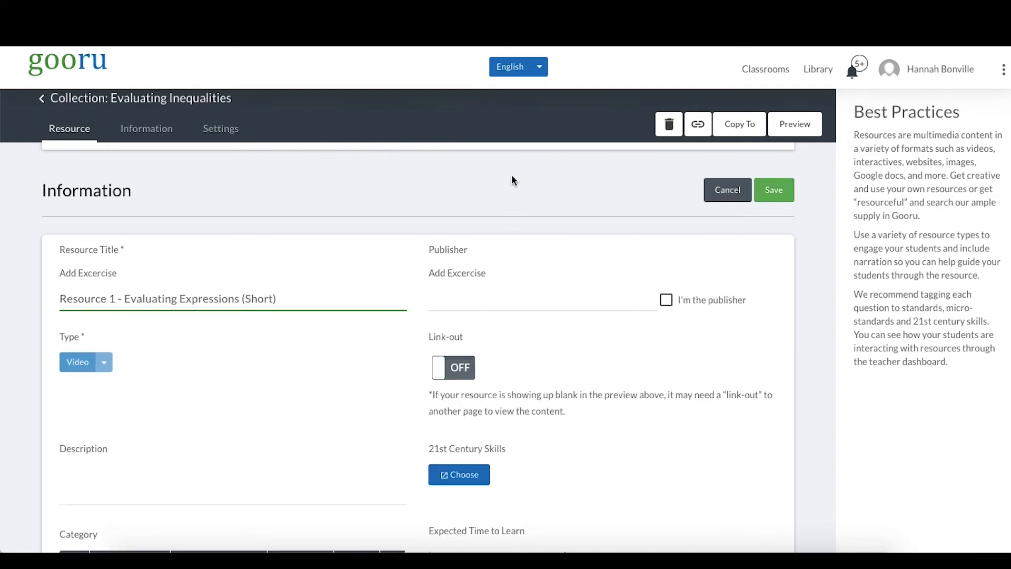
scroll(283, 204, down, 1)
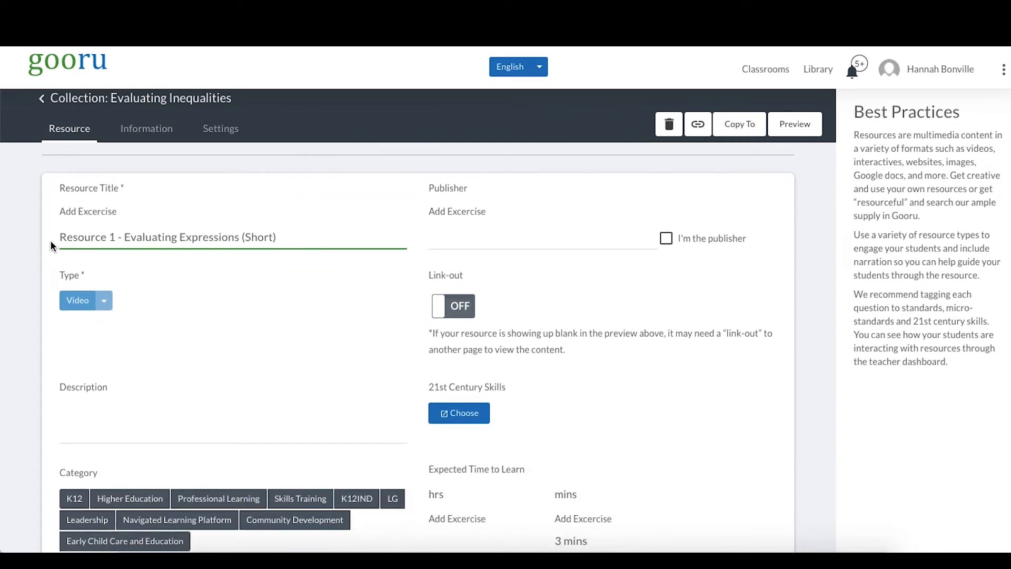
click(91, 413)
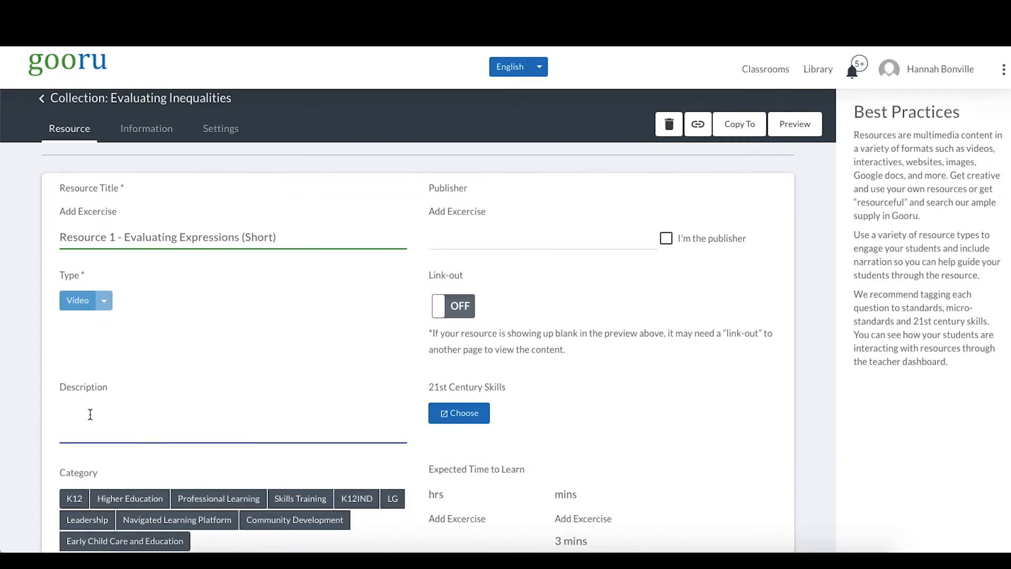
scroll(90, 415, down, 1)
text(Th)
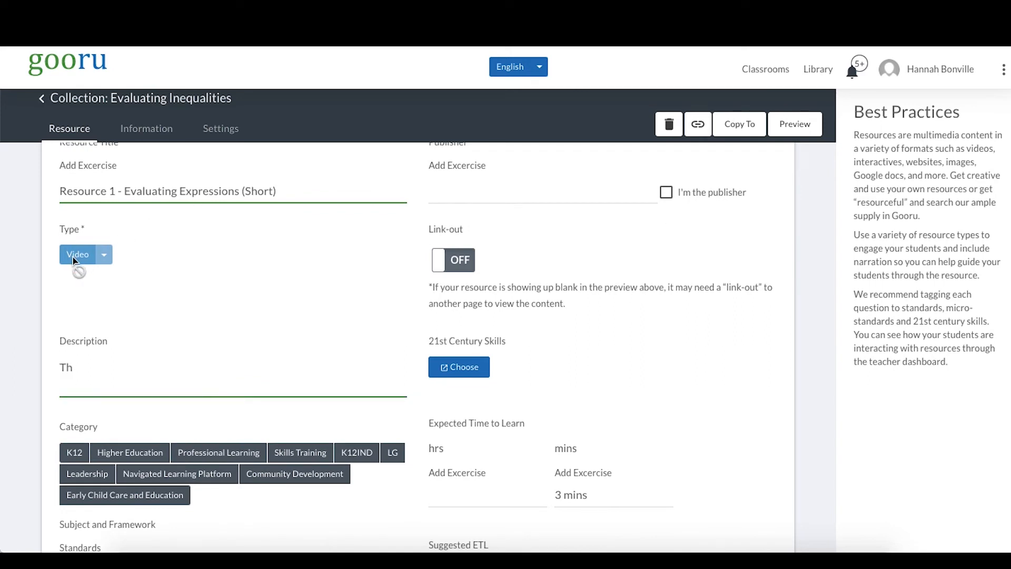
text(is video shows studen)
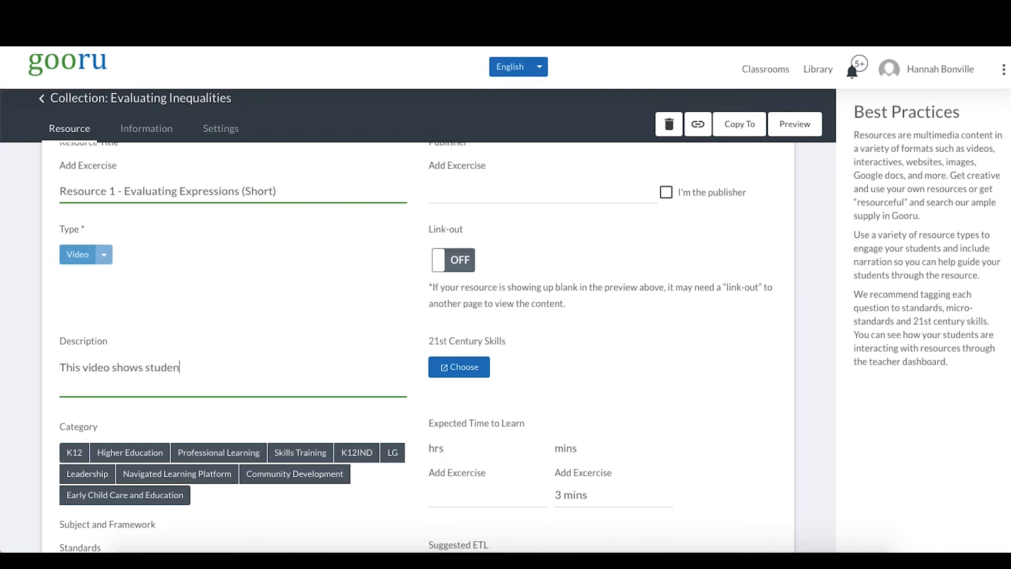
text(ts how to ev)
text(e expressions.)
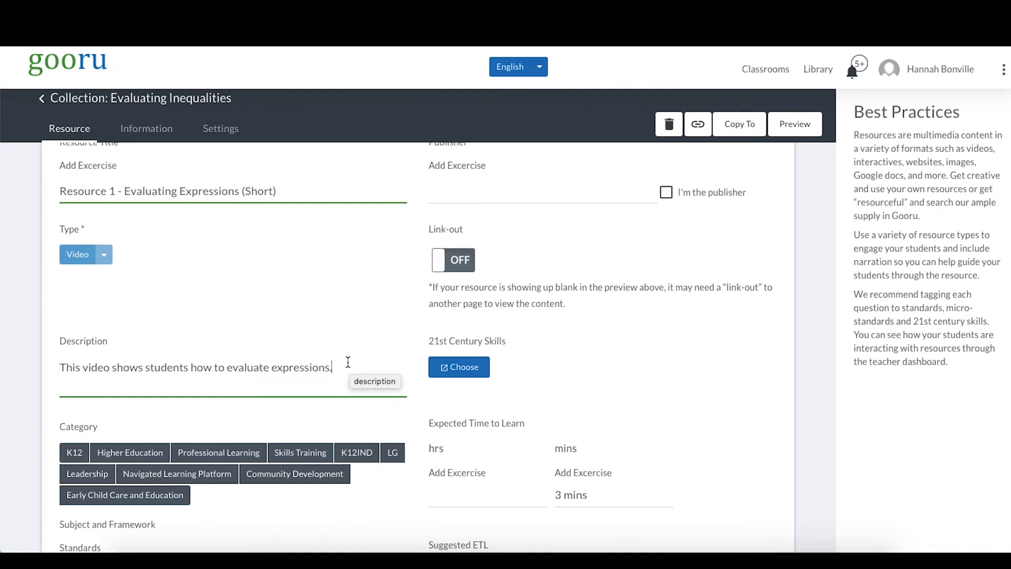
Assign the resource the K12 category and the Math subject with the Common Core State Standards framework.
scroll(282, 340, down, 3)
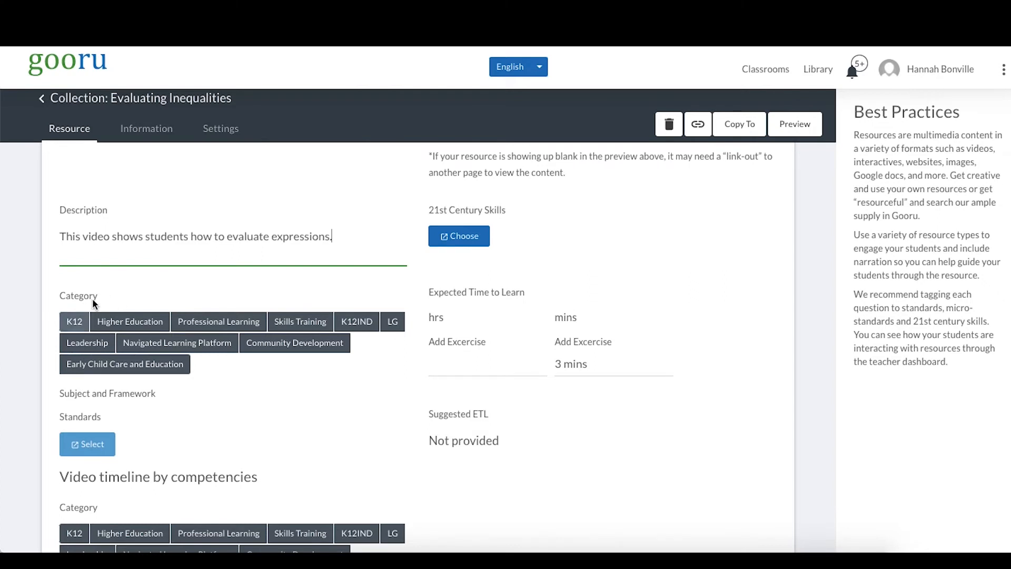
scroll(93, 298, down, 2)
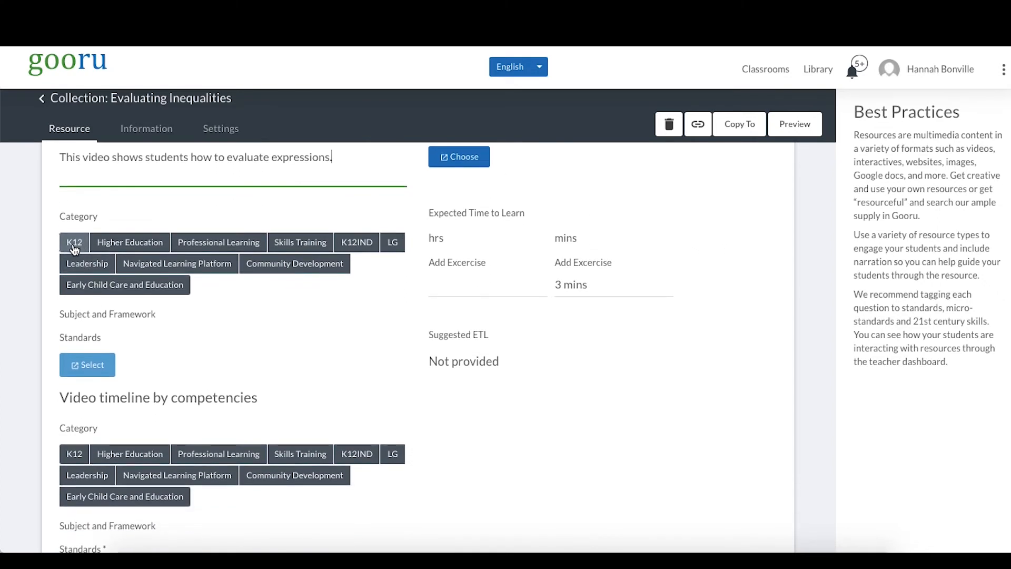
click(75, 243)
scroll(75, 249, down, 1)
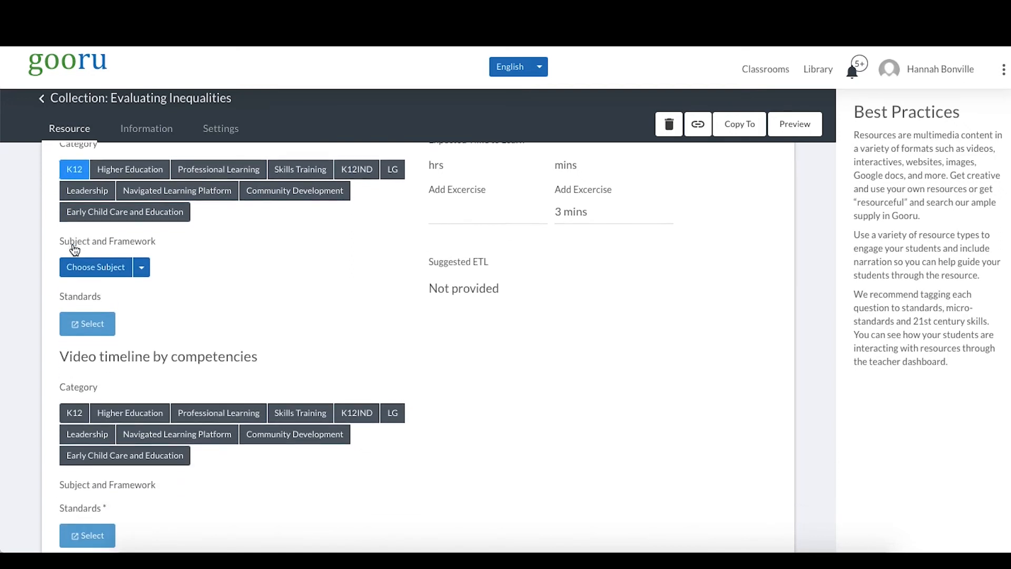
click(77, 268)
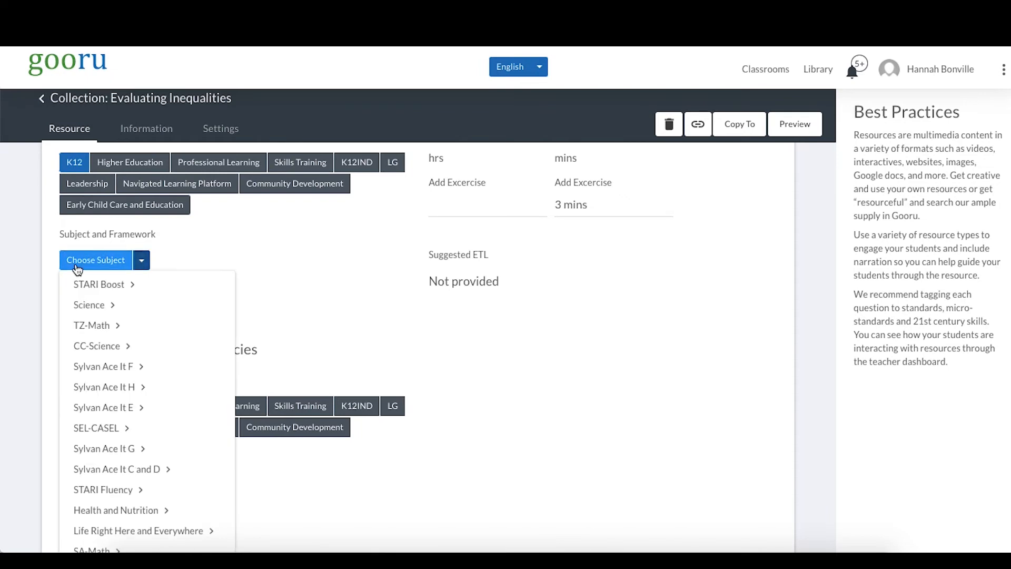
scroll(77, 267, down, 3)
mouse_move(118, 410)
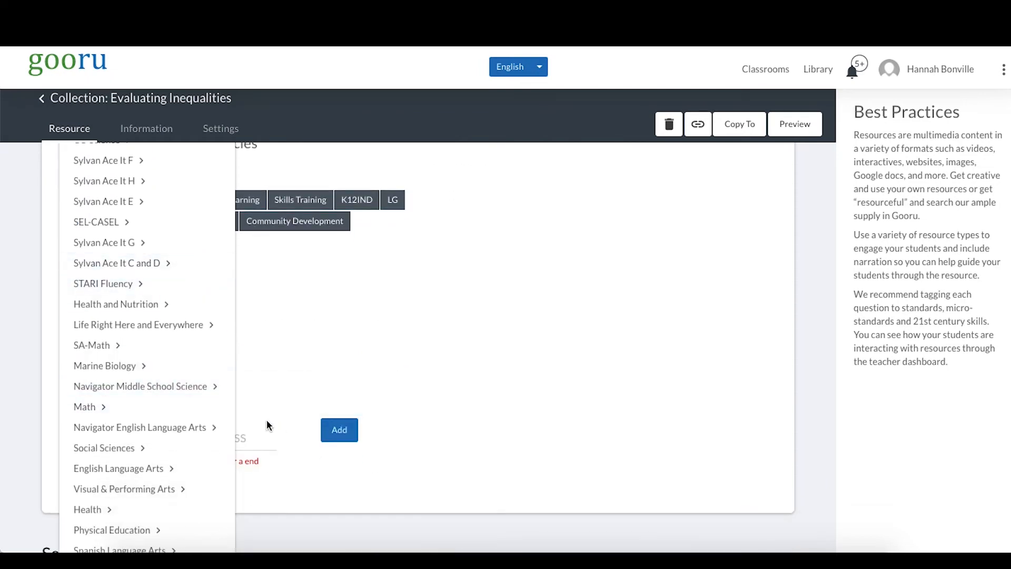
click(276, 447)
scroll(170, 311, up, 3)
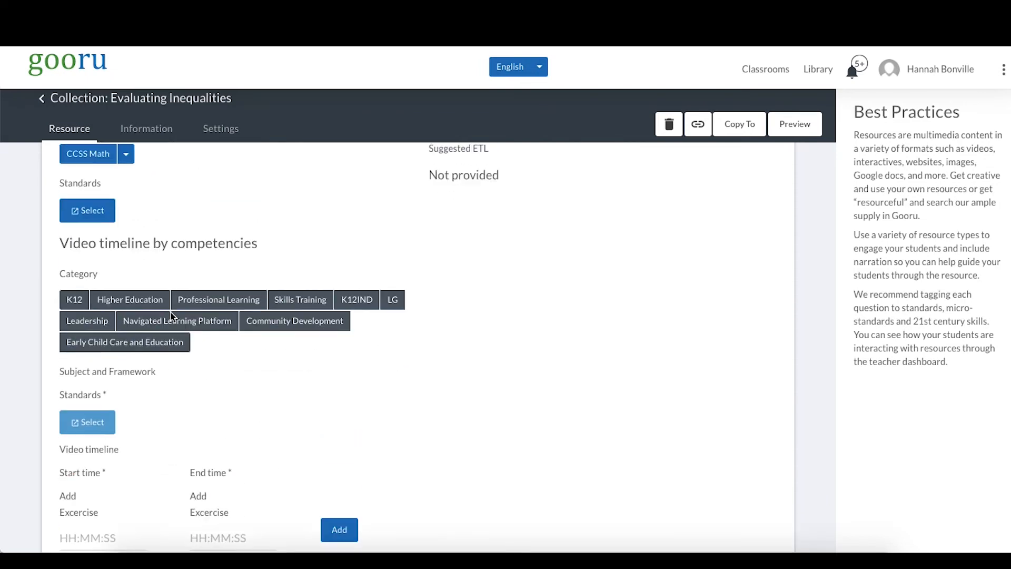
Add standard HSA-SSE.1.a to the resource from High School: Algebra, Seeing Structure in Expressions.
click(97, 315)
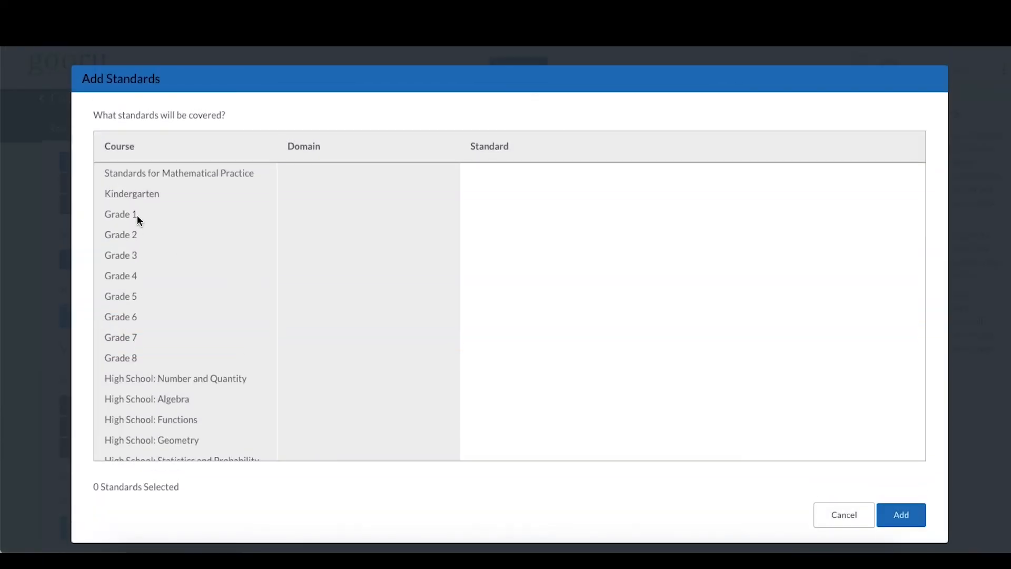
click(152, 401)
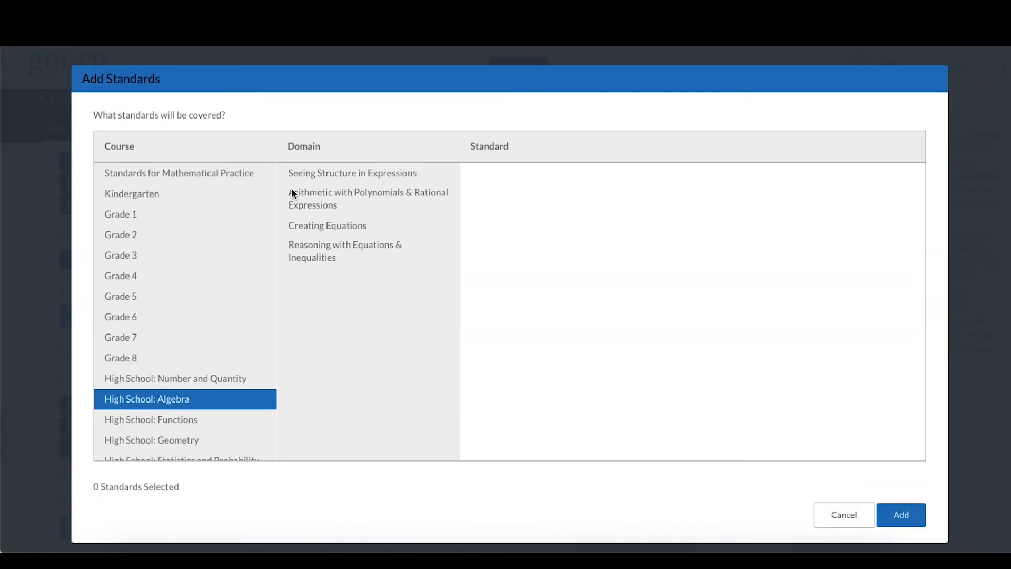
click(310, 176)
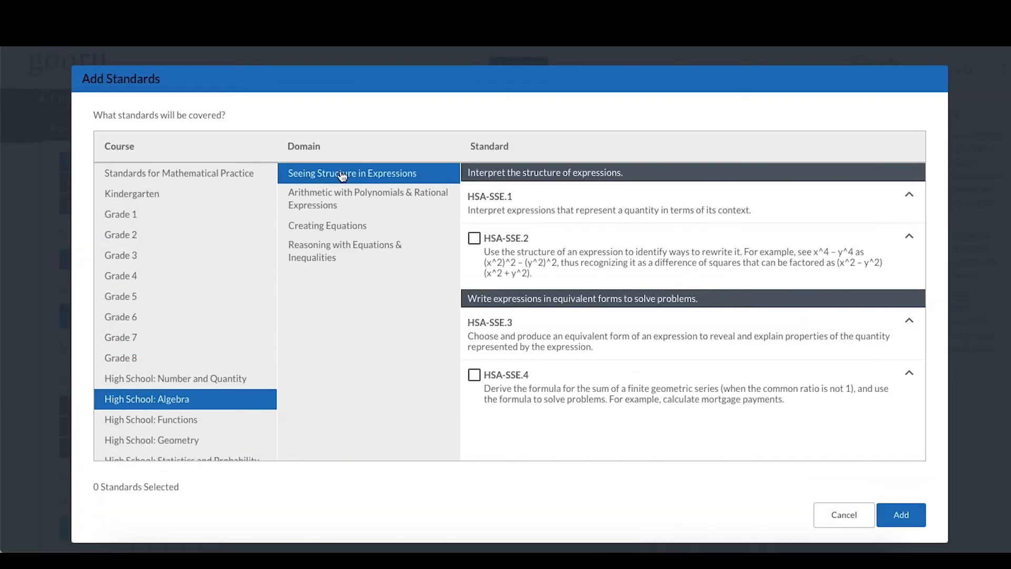
click(912, 197)
click(603, 249)
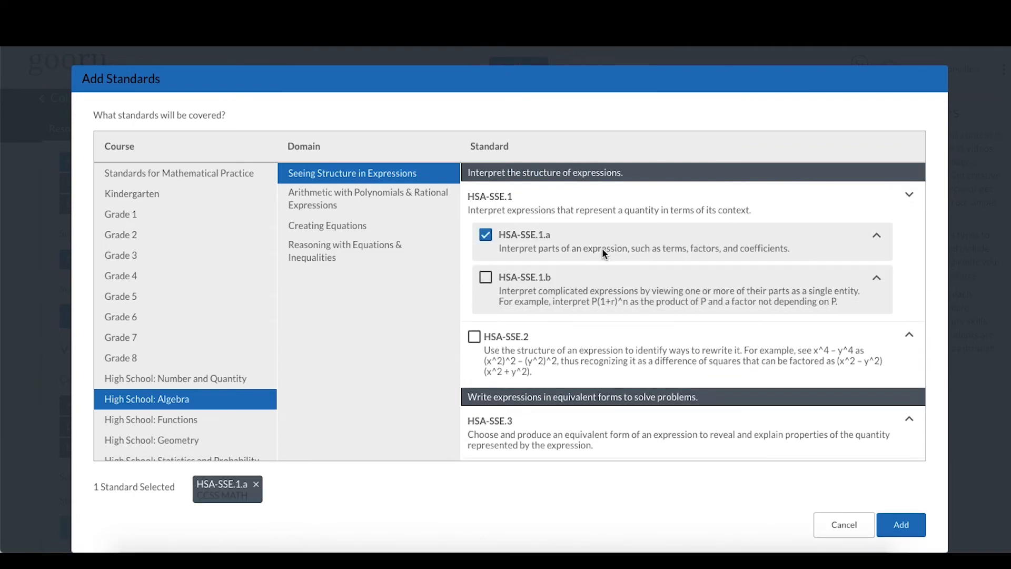
click(909, 521)
For the video timeline by competencies, set the category to K12 and bring up the frameworks available for Math.
scroll(718, 437, down, 5)
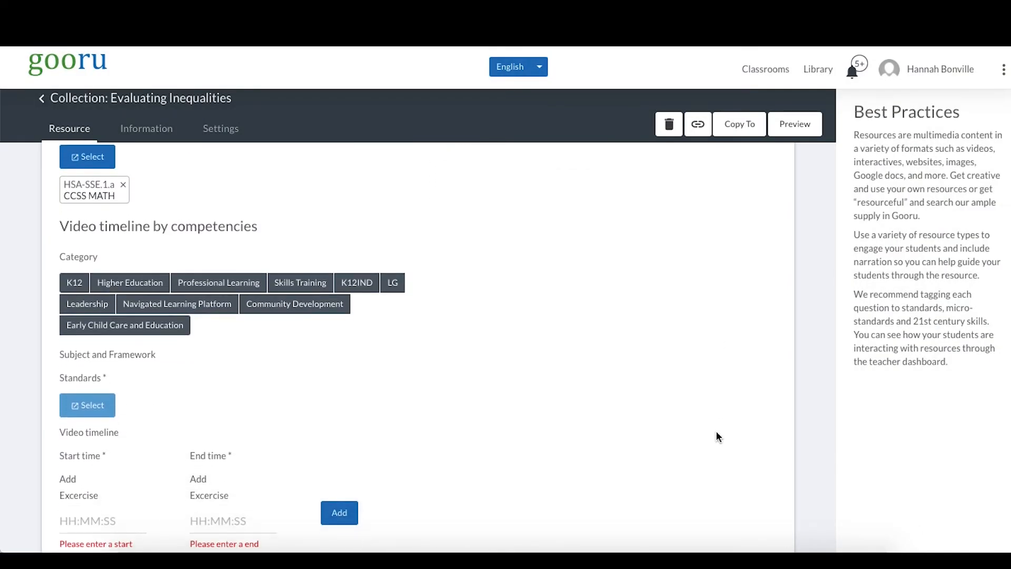
scroll(716, 431, down, 1)
scroll(716, 431, up, 1)
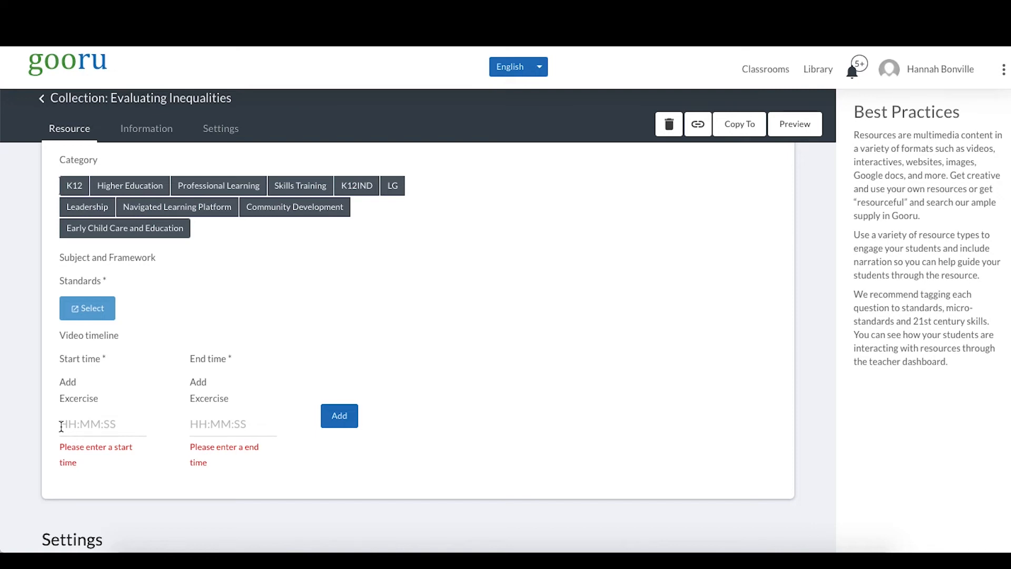
click(83, 191)
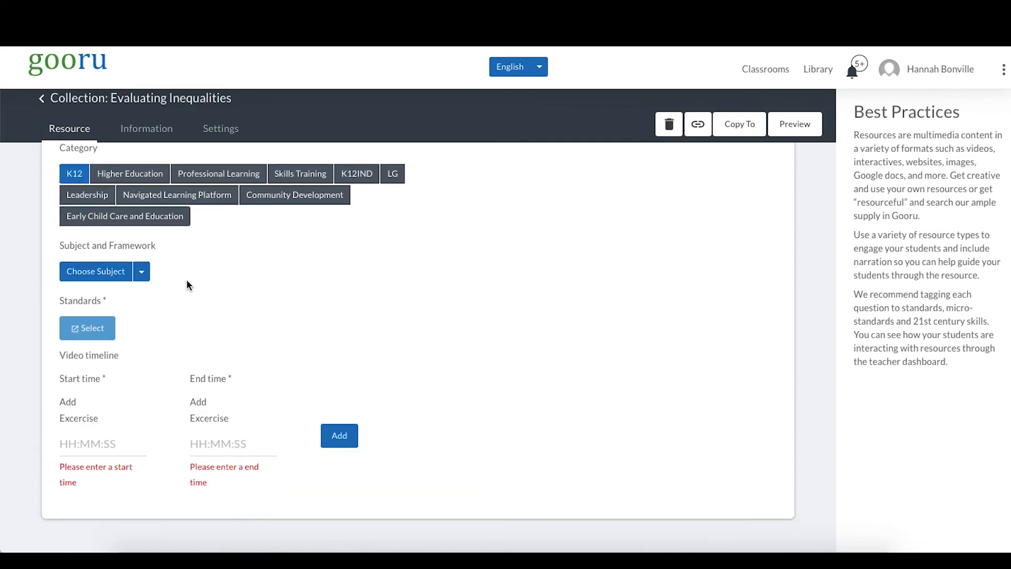
click(141, 271)
scroll(142, 295, down, 4)
mouse_move(155, 429)
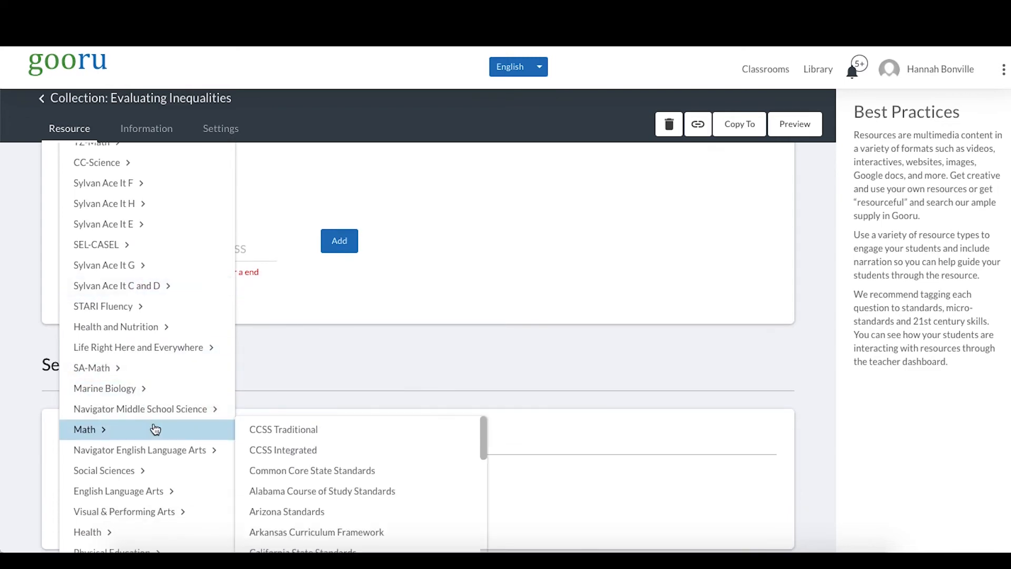
Tag the video timeline with Common Core math standard HSA-SSE.1.a from High School: Algebra, Seeing Structure in Expressions.
click(284, 475)
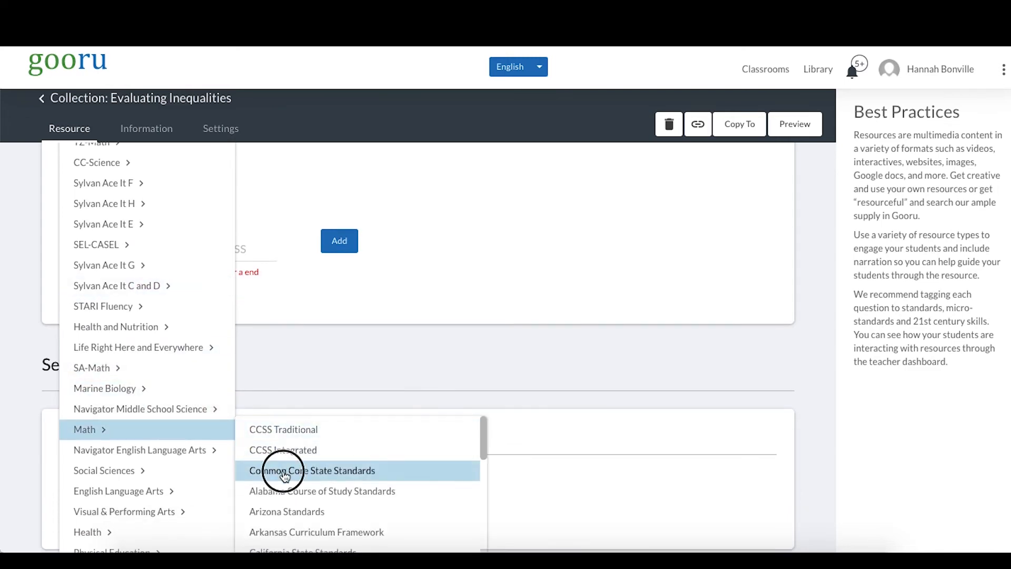
scroll(236, 322, up, 5)
click(84, 393)
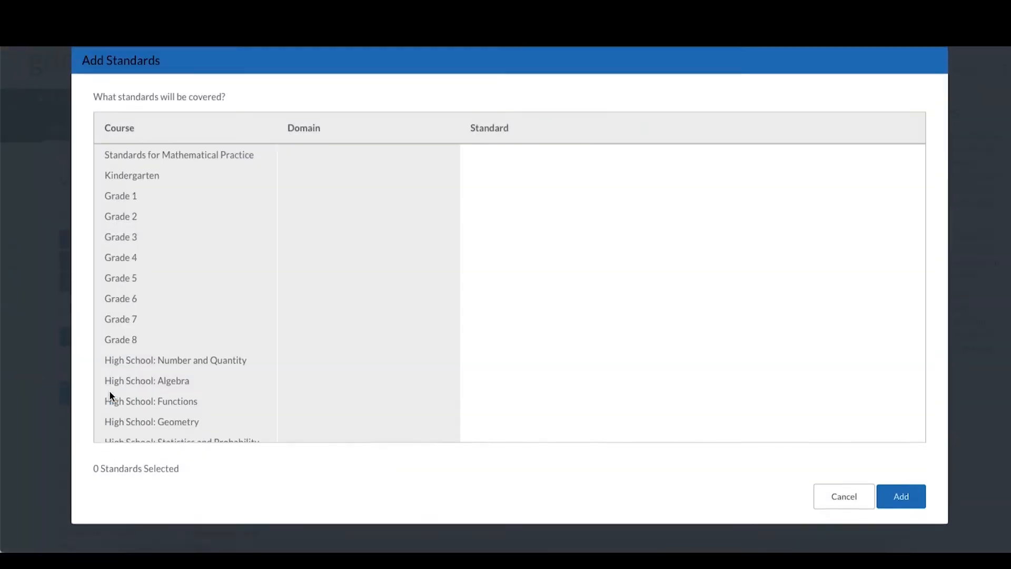
click(140, 400)
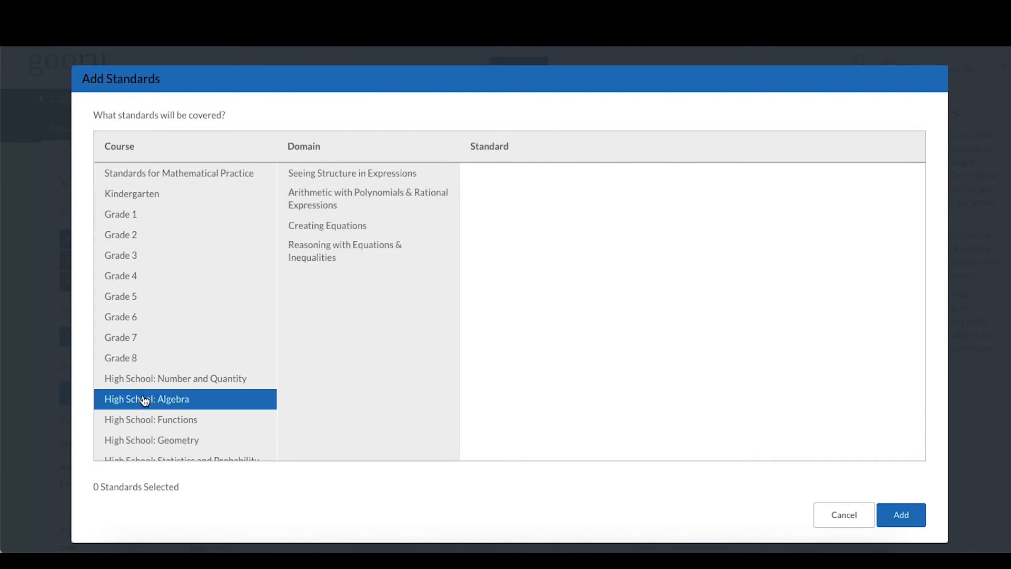
click(331, 181)
click(910, 197)
click(486, 234)
click(901, 519)
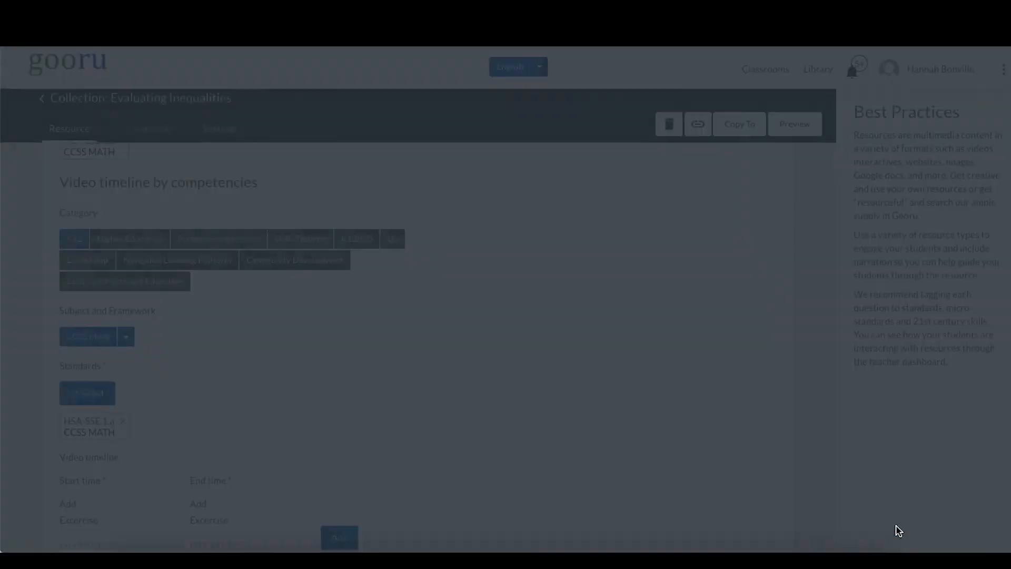
Add a video timeline entry for the selected standard, starting at 00:00:24 and ending at 00:00:30.
scroll(521, 404, down, 4)
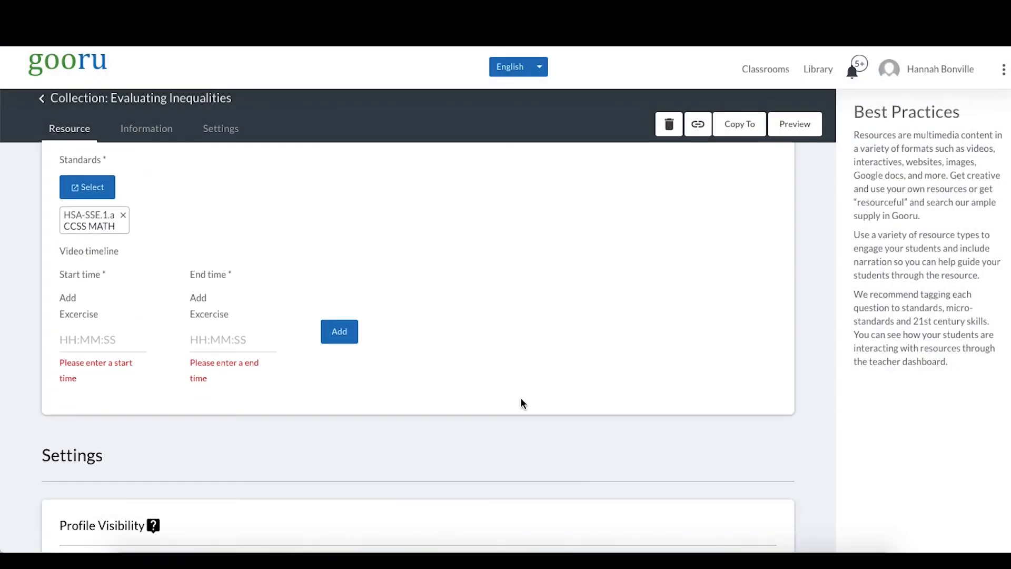
click(72, 346)
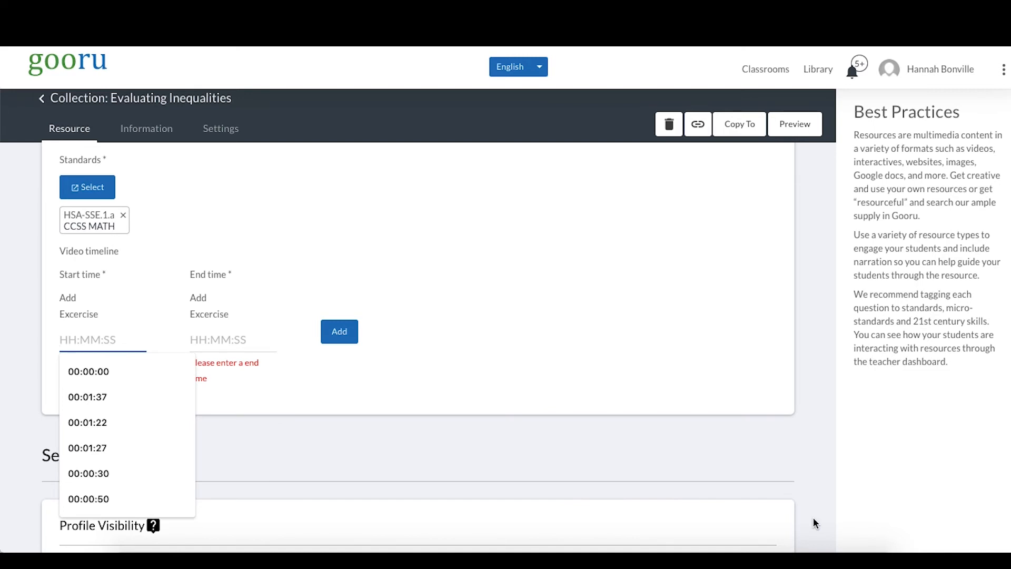
text(00:)
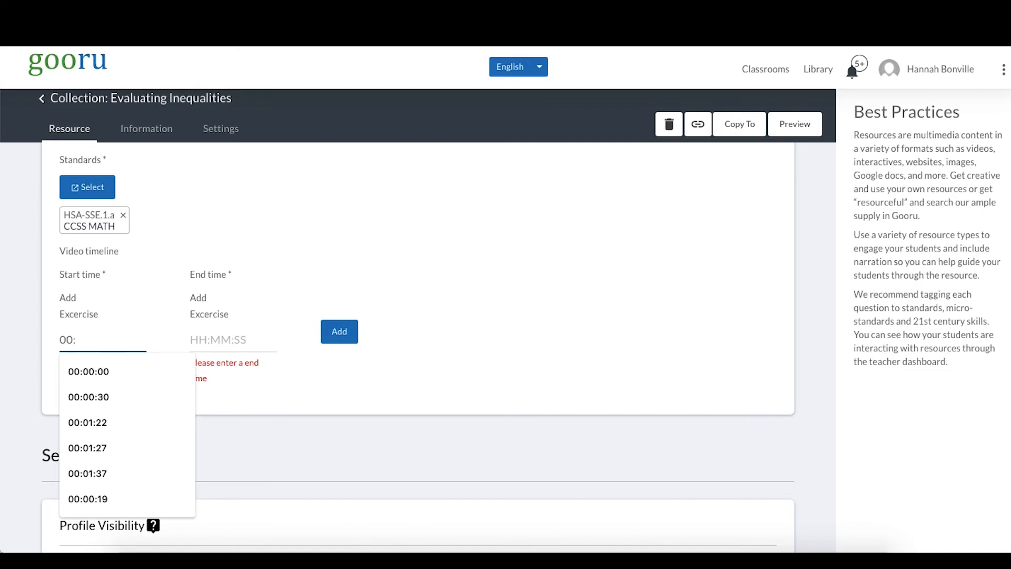
text(0)
text(0:)
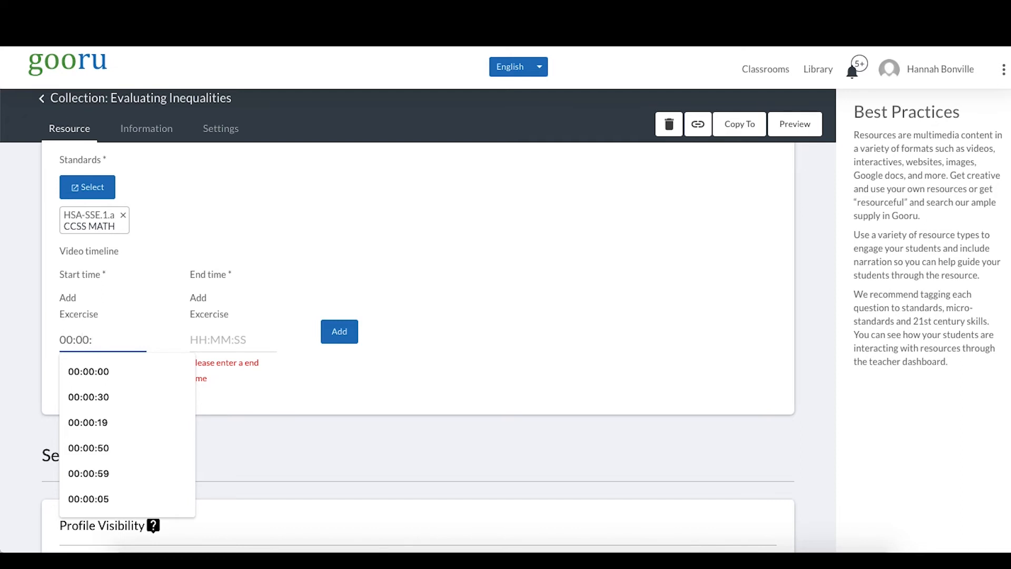
text(2400:)
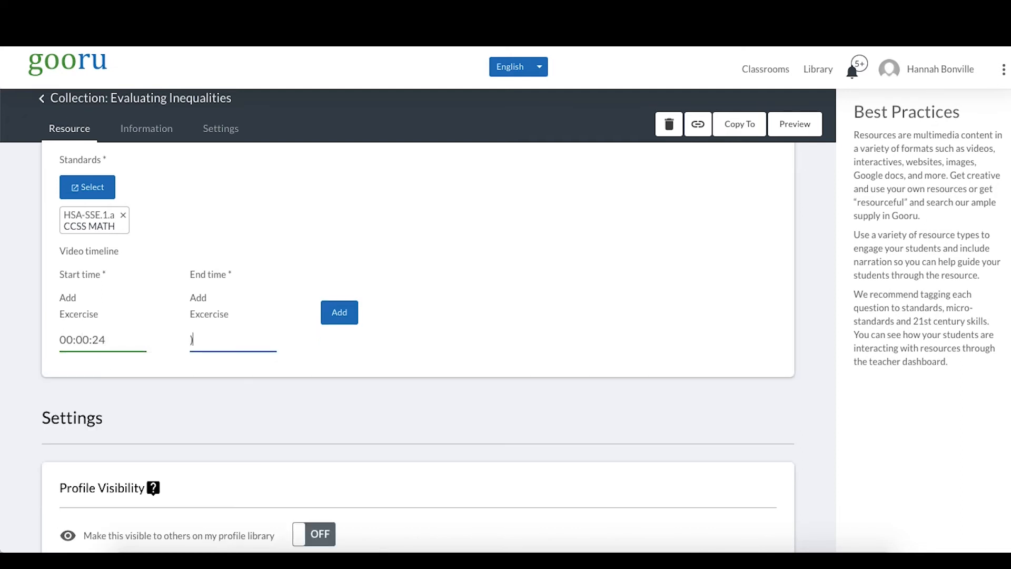
text(00:30)
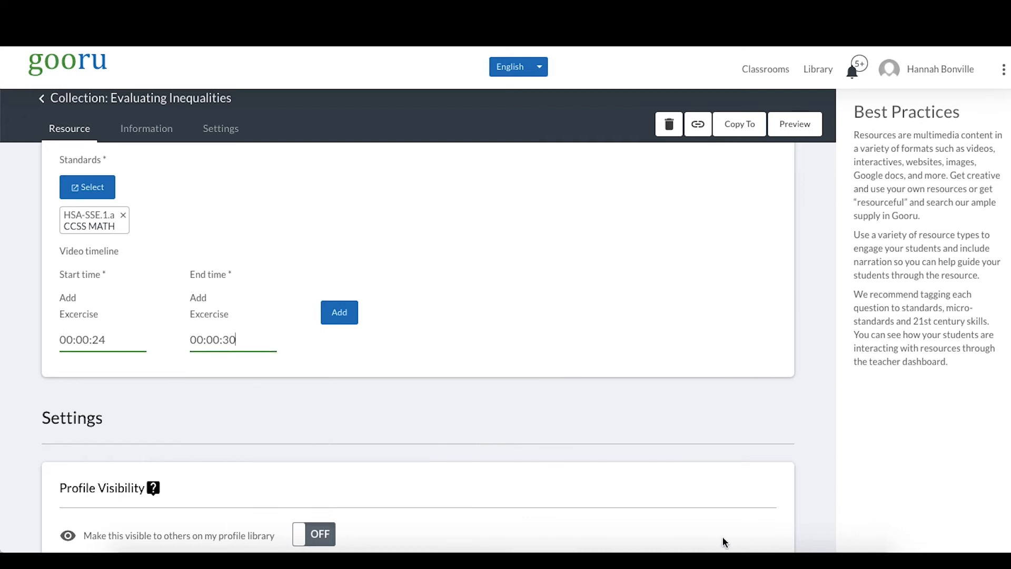
click(337, 315)
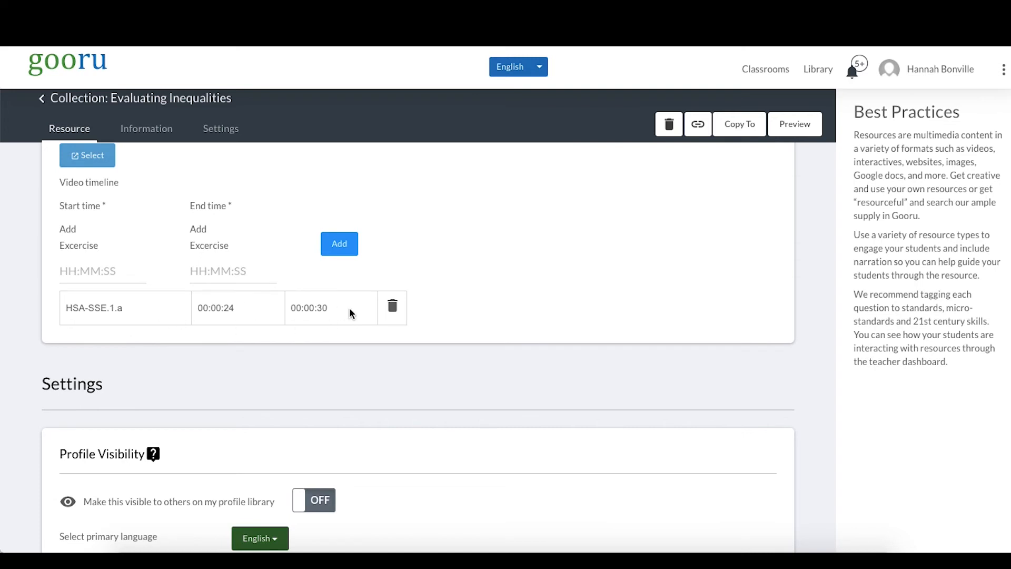
Enter "YouTube (Teachings in Education)" as the resource's publisher, checking the channel name on the video's YouTube page.
scroll(617, 362, down, 1)
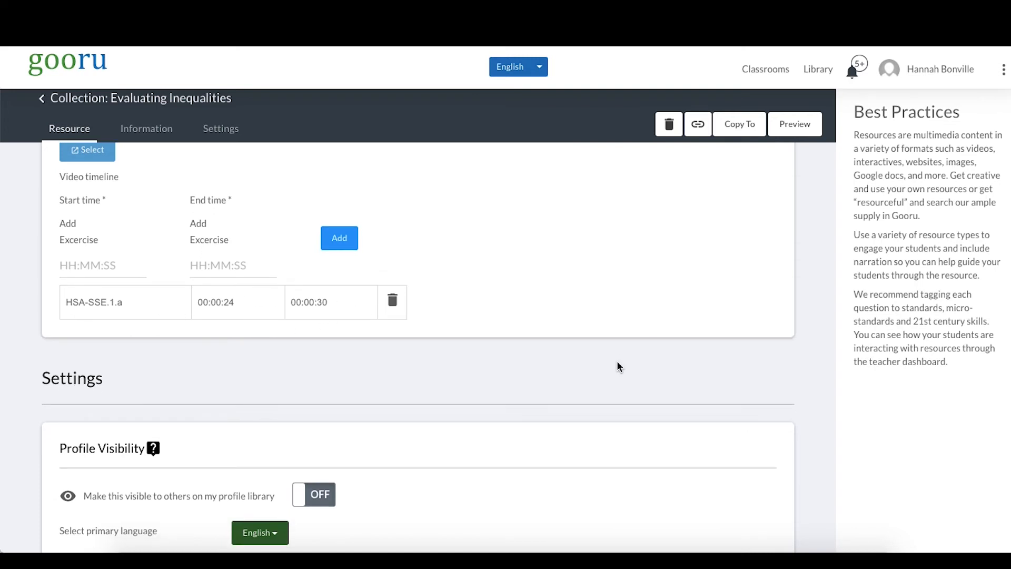
scroll(800, 386, up, 6)
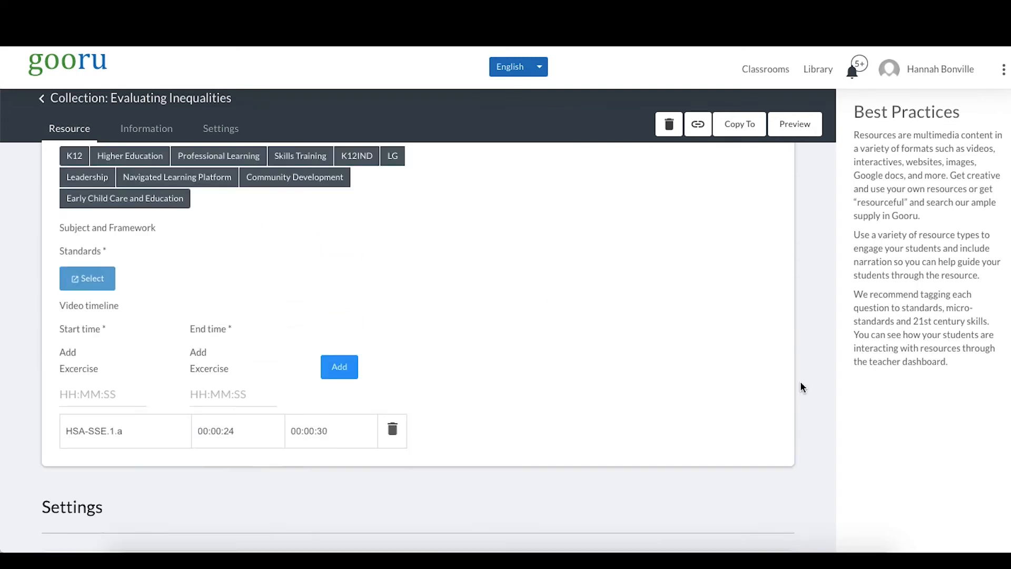
scroll(801, 387, up, 8)
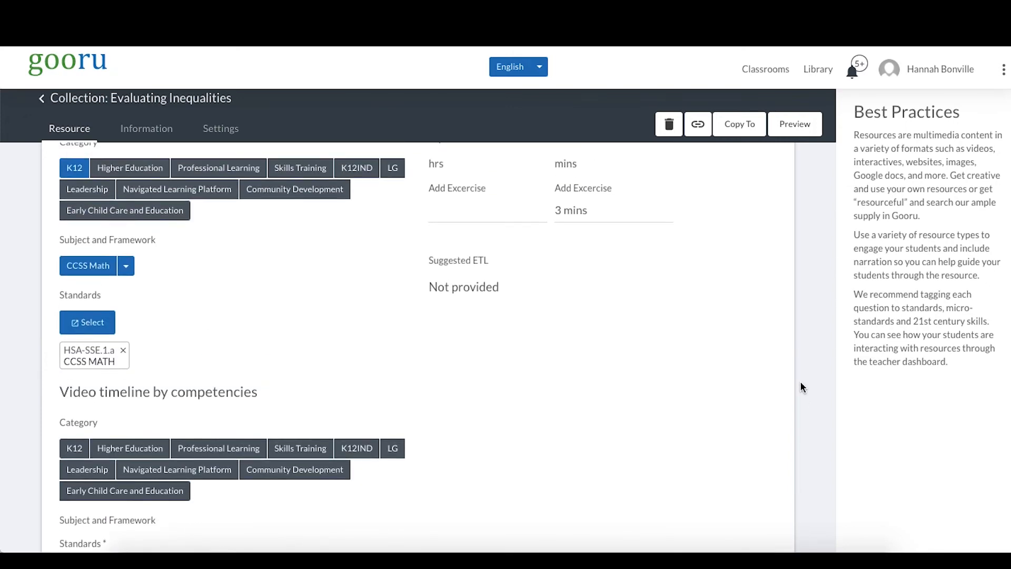
scroll(801, 387, up, 3)
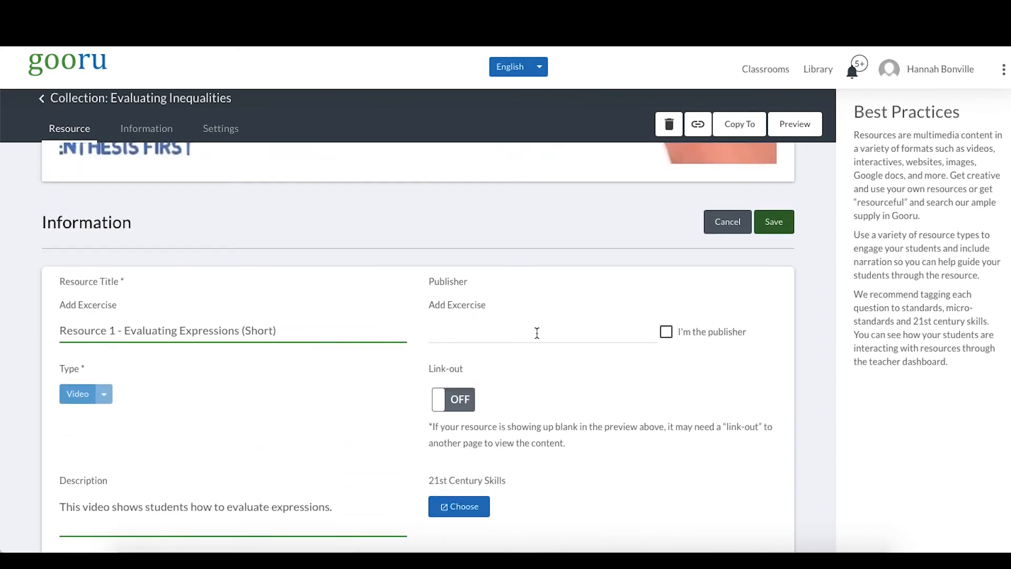
scroll(537, 333, down, 1)
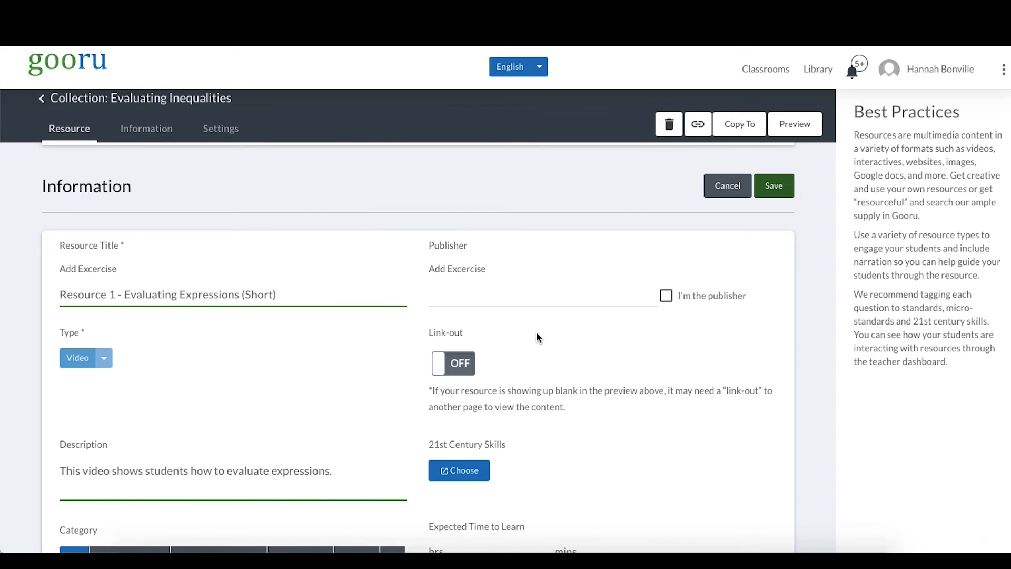
click(479, 279)
text(YouTube)
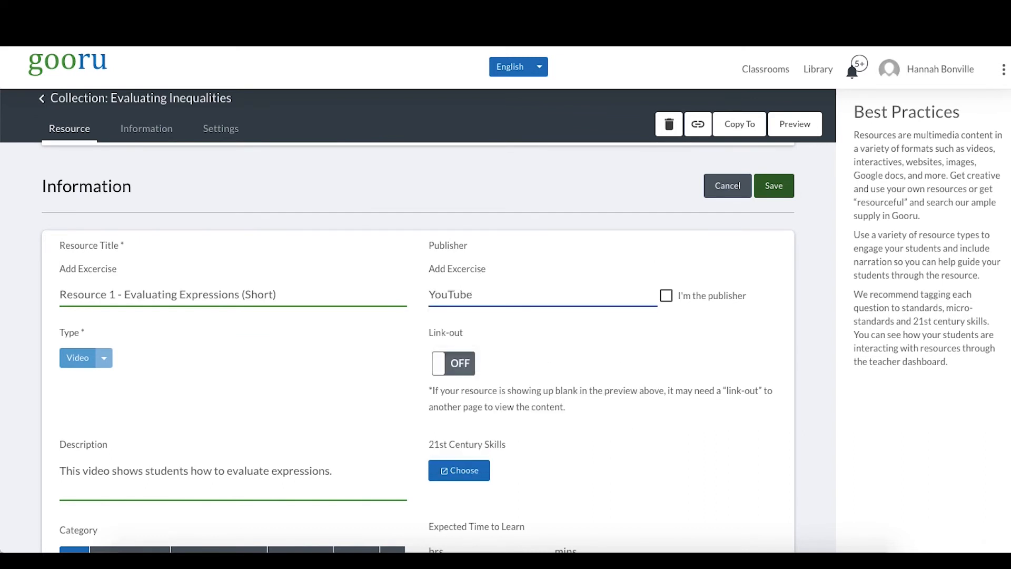
click(600, 21)
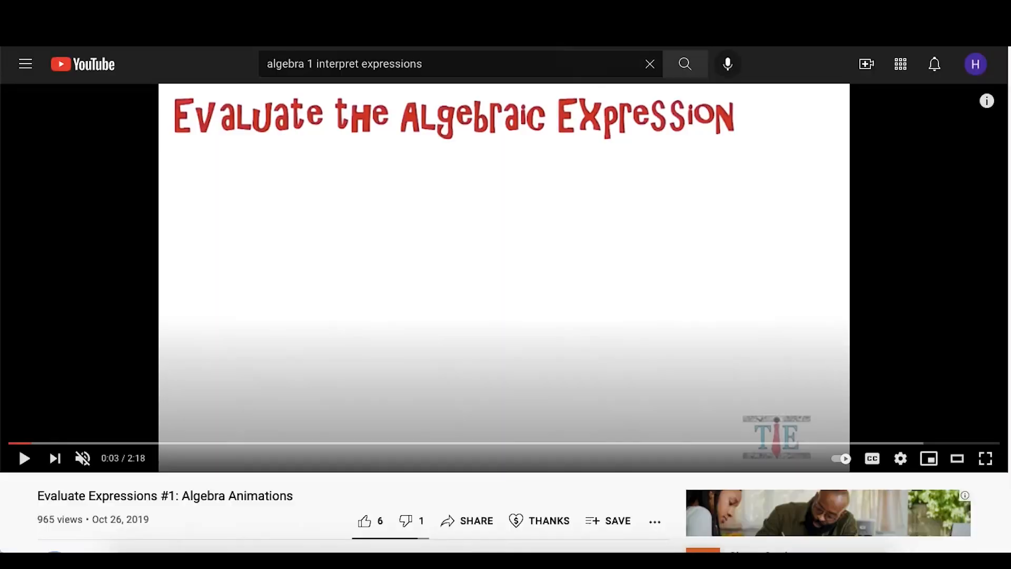
scroll(290, 352, down, 1)
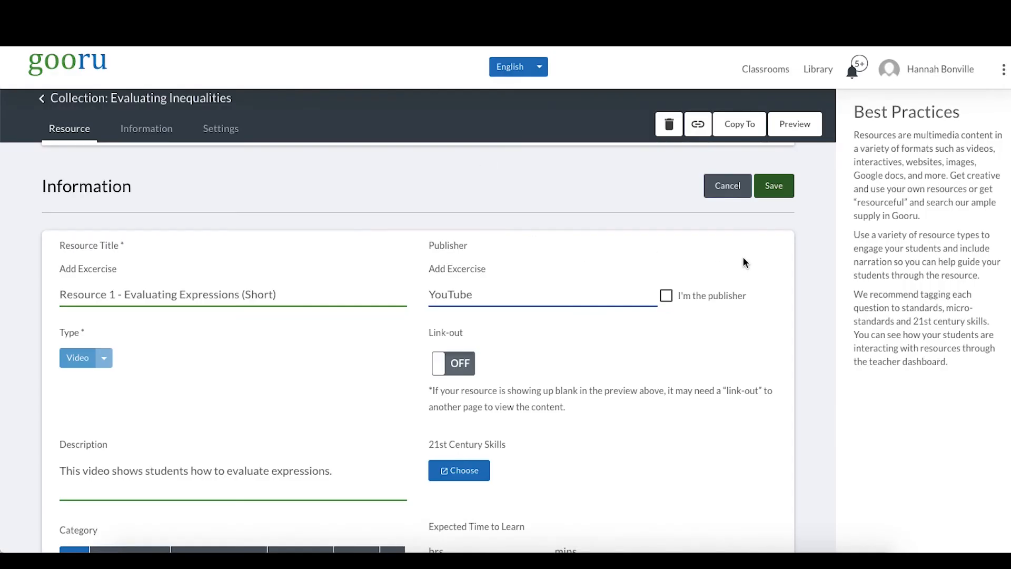
text((Teachings in Education))
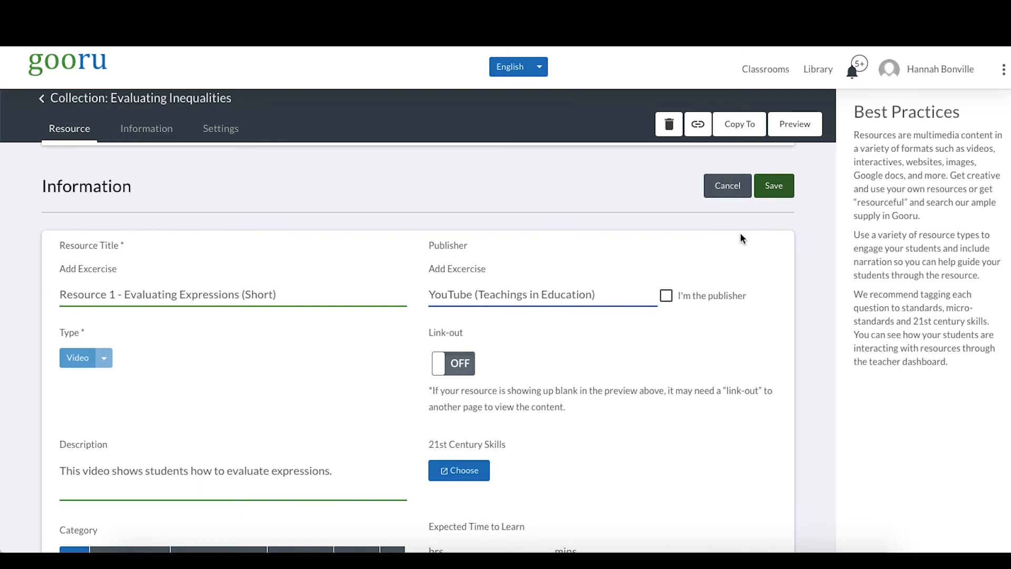
Add Master Core Academic Content as the resource's 21st century skill and save the resource information.
scroll(584, 332, down, 3)
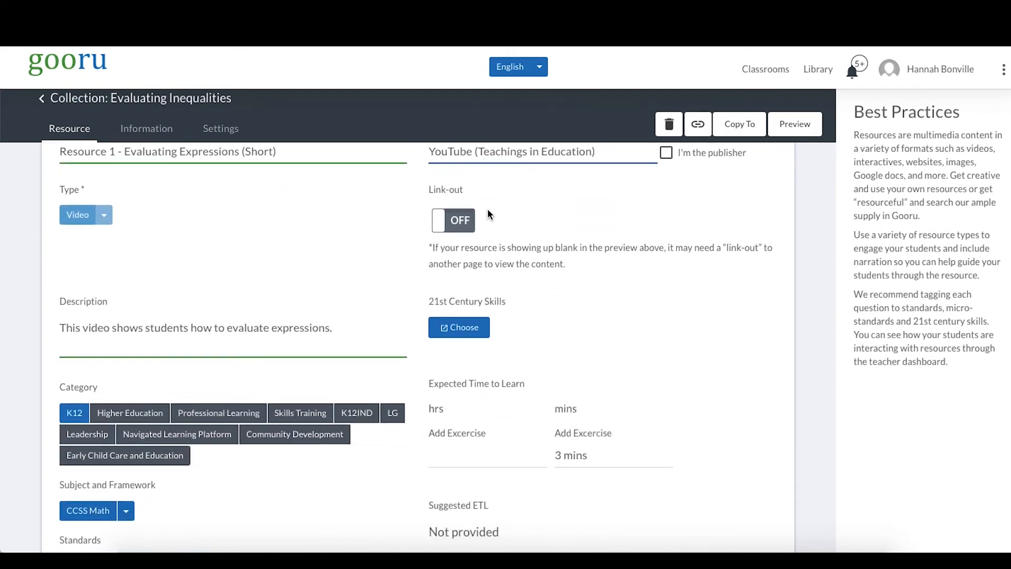
scroll(557, 288, down, 1)
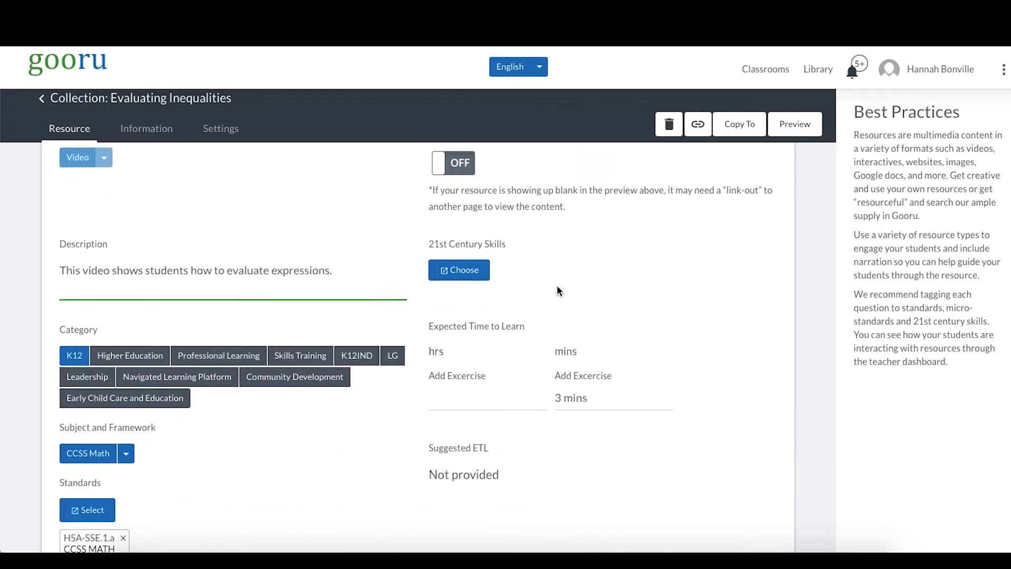
click(474, 276)
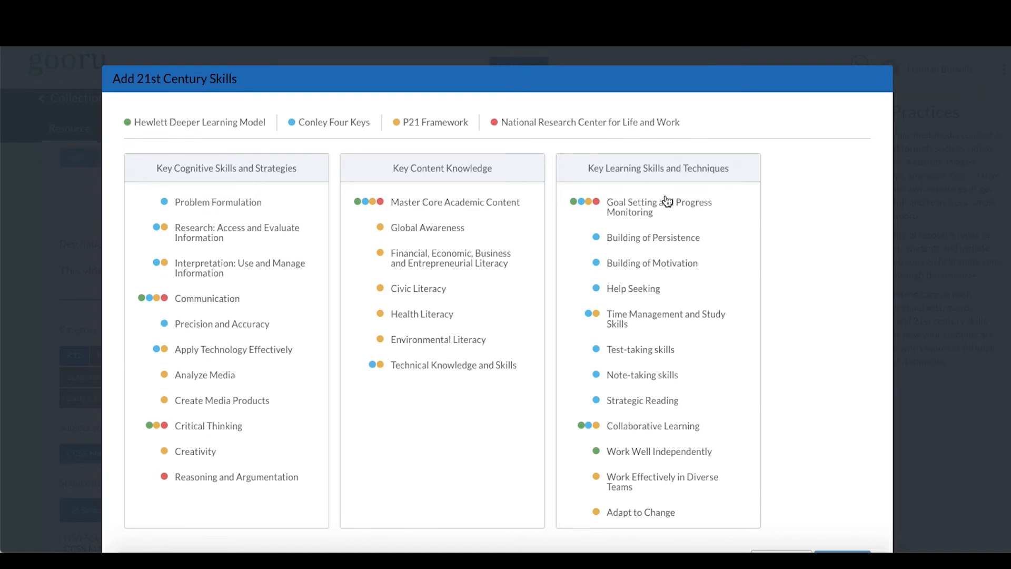
click(479, 206)
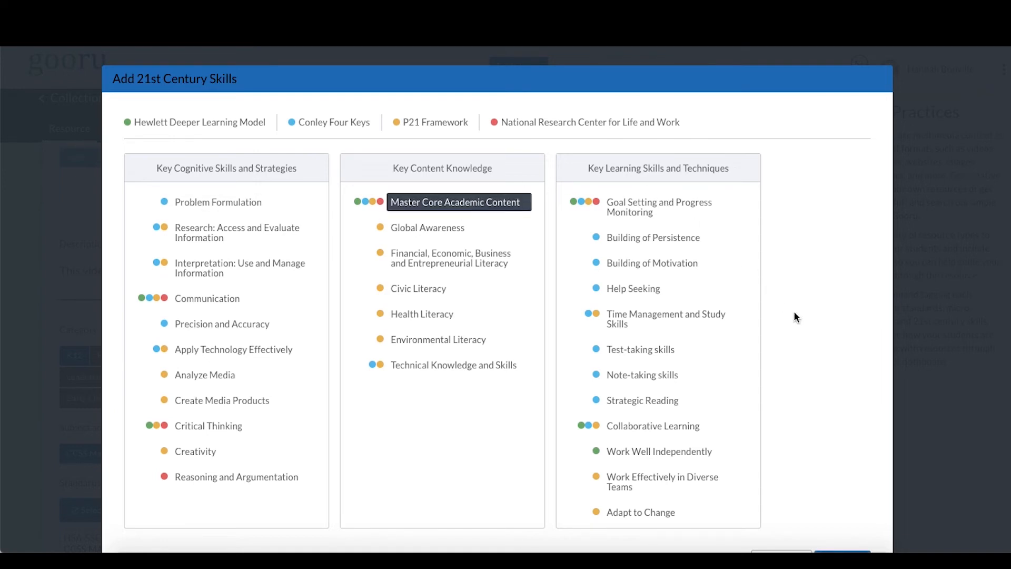
scroll(824, 334, down, 2)
click(840, 496)
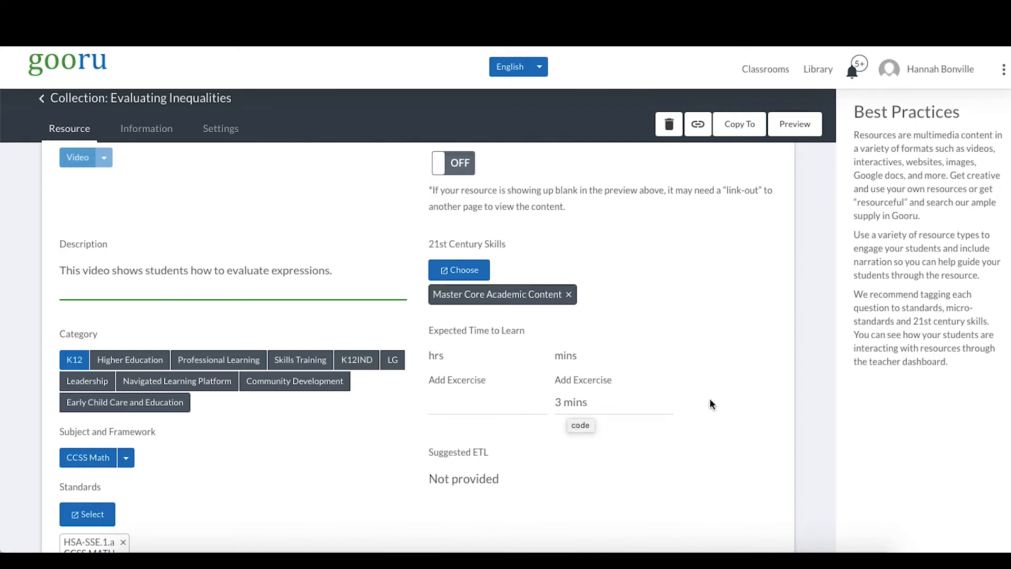
scroll(710, 397, up, 5)
click(784, 218)
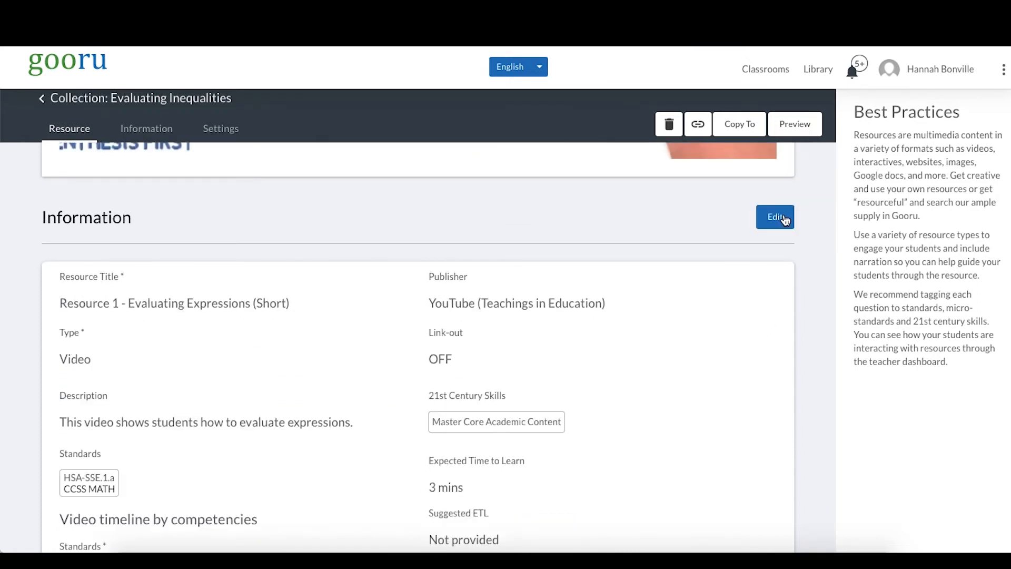
Check the saved resource details and video timeline, and return to the Evaluating Inequalities collection.
scroll(283, 270, down, 1)
scroll(283, 270, down, 3)
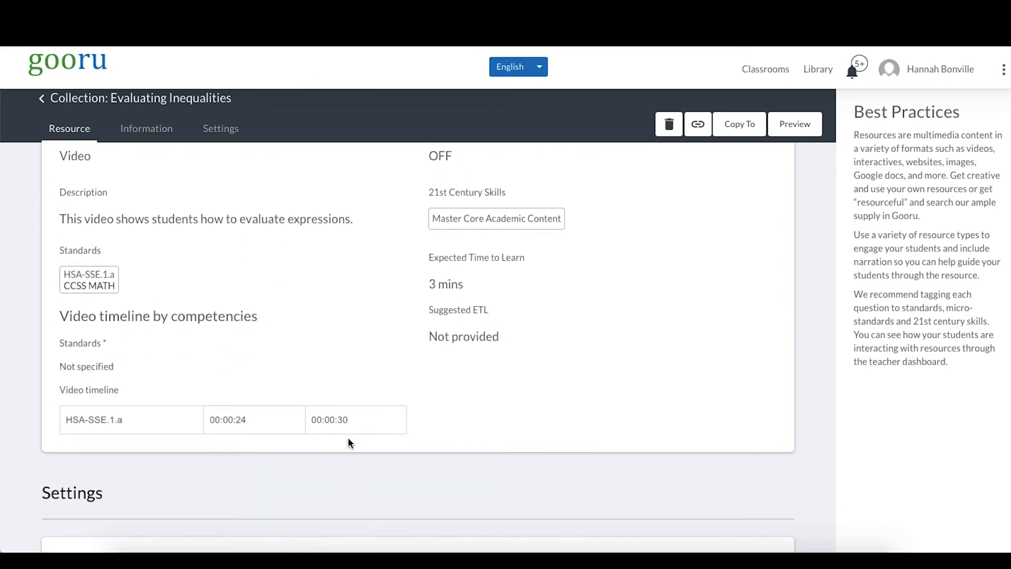
scroll(458, 453, up, 10)
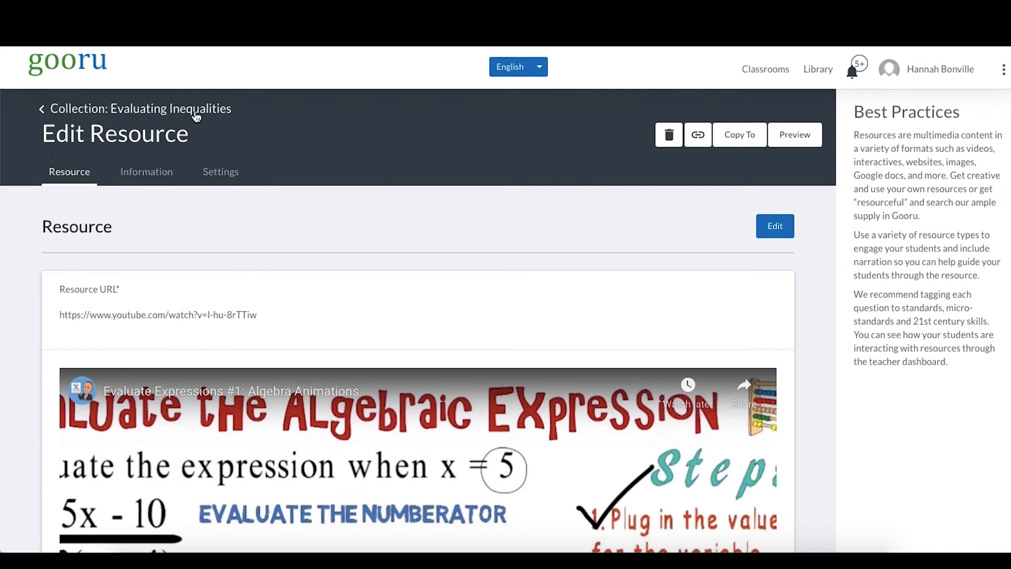
click(196, 111)
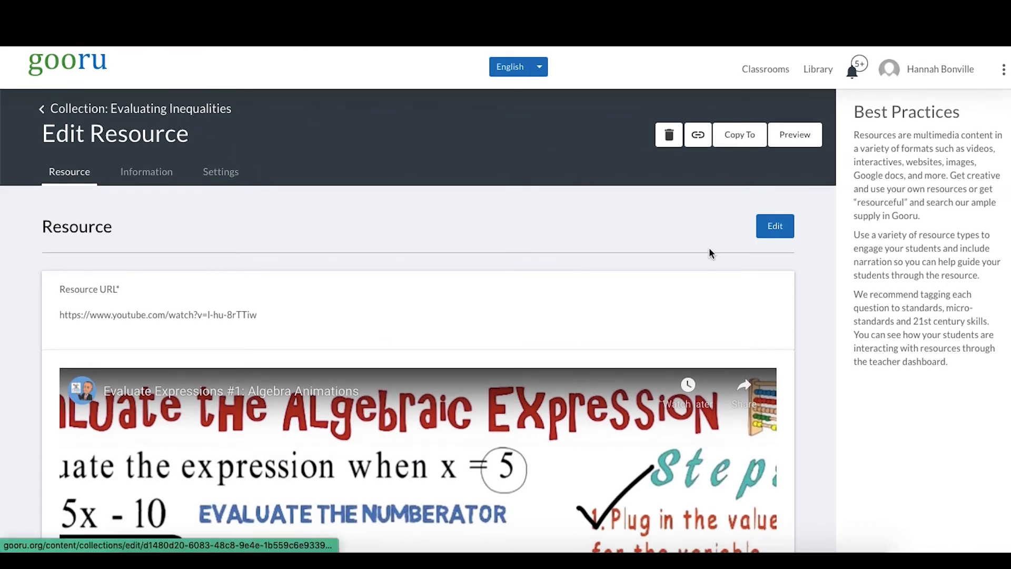
Review the collection's resource list, 21st century skills and suggested time to learn.
scroll(709, 253, down, 4)
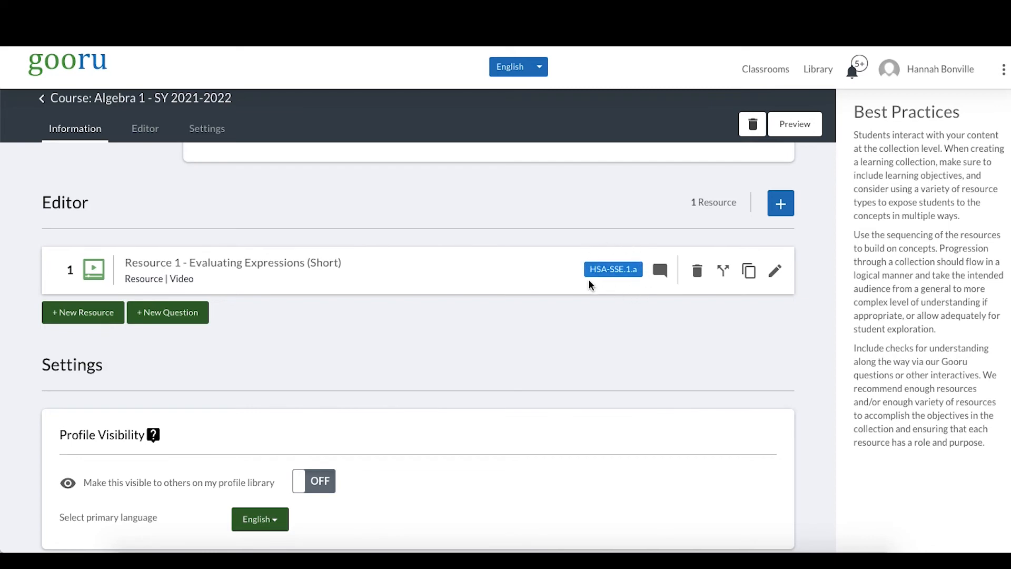
scroll(626, 278, up, 11)
scroll(625, 277, down, 5)
scroll(626, 283, down, 5)
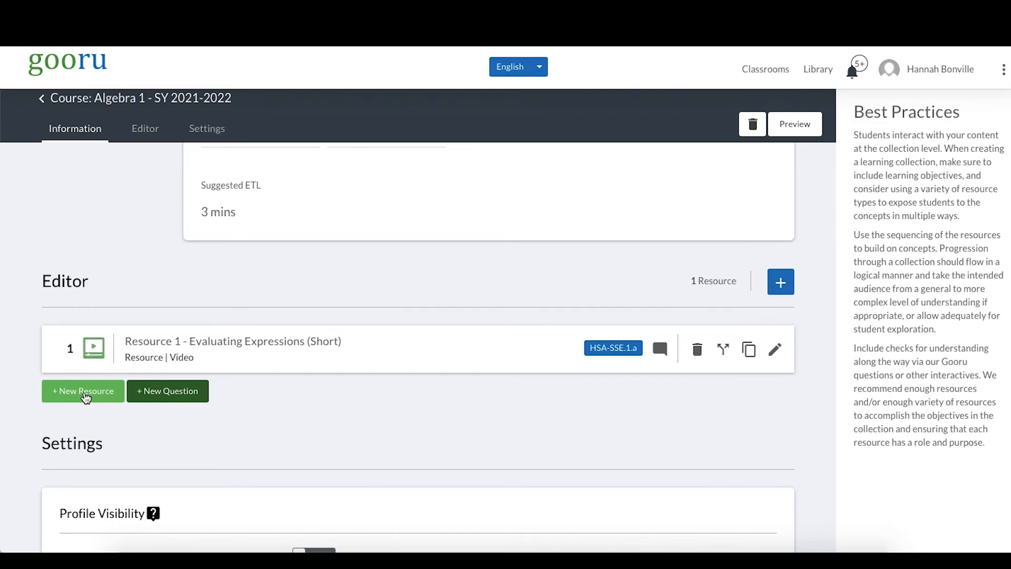
scroll(370, 320, up, 1)
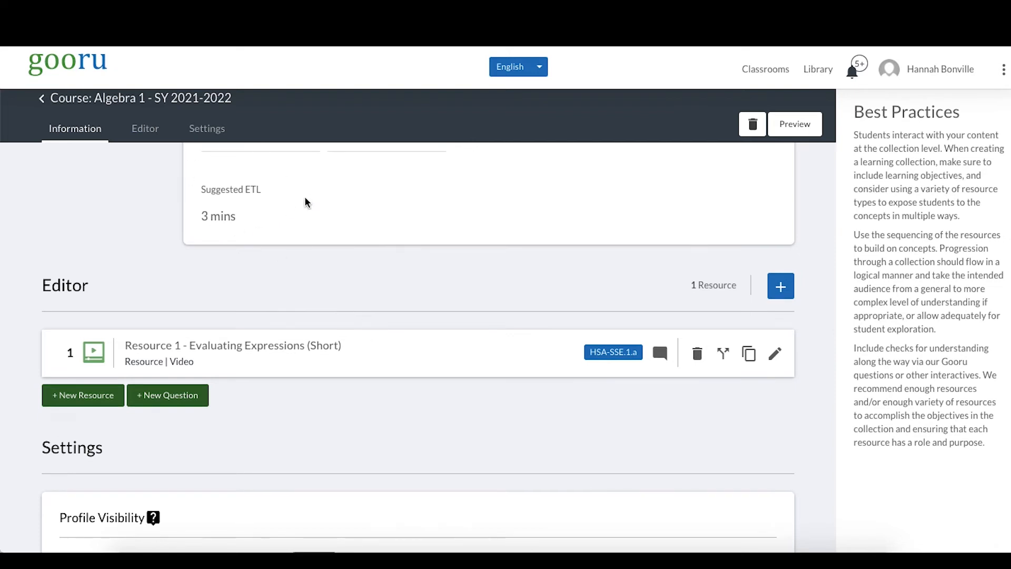
scroll(280, 241, up, 1)
scroll(318, 289, up, 3)
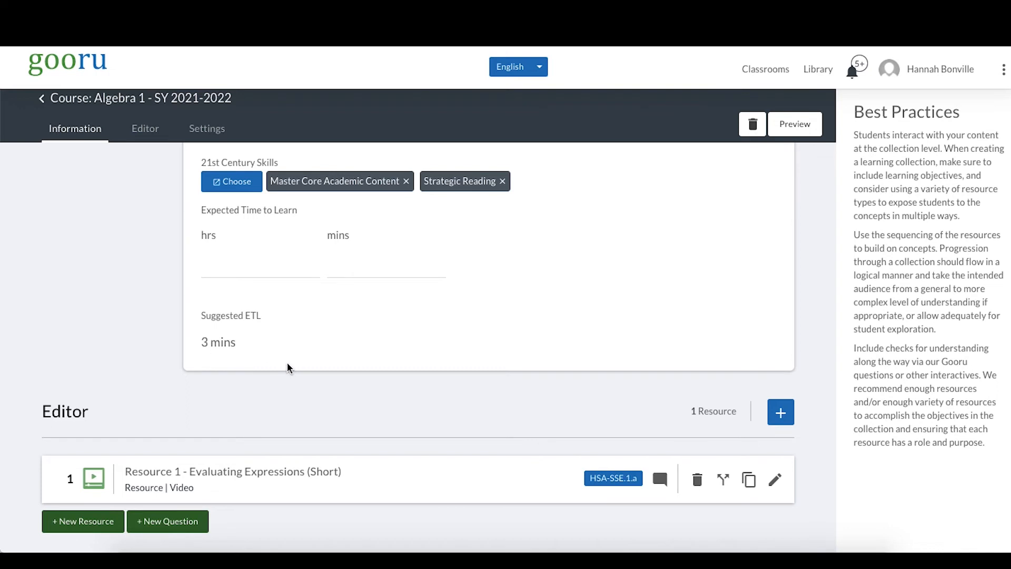
Start a new resource in the Evaluating Inequalities collection as an uploaded file with the resource type Text.
scroll(288, 366, down, 3)
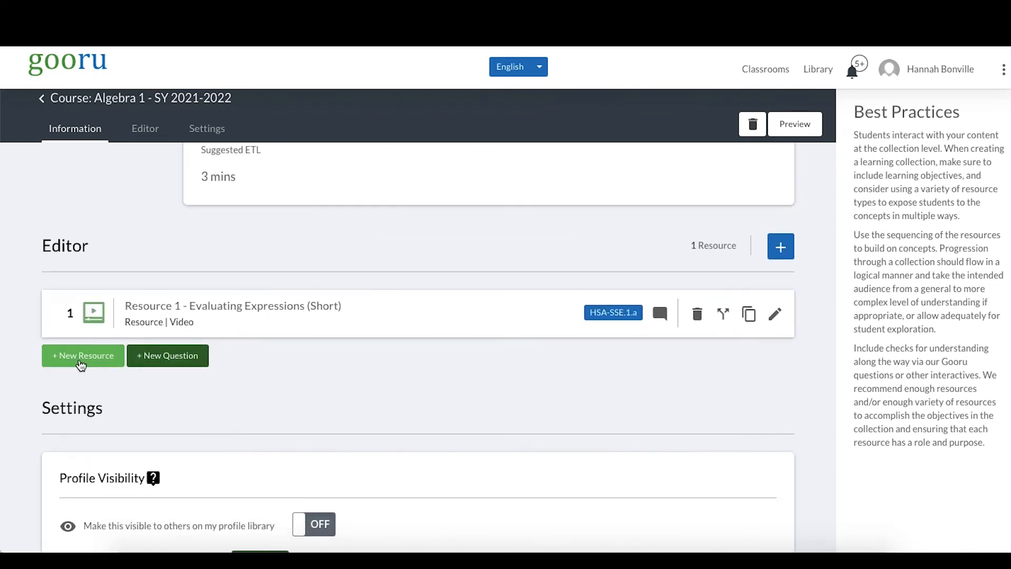
click(80, 365)
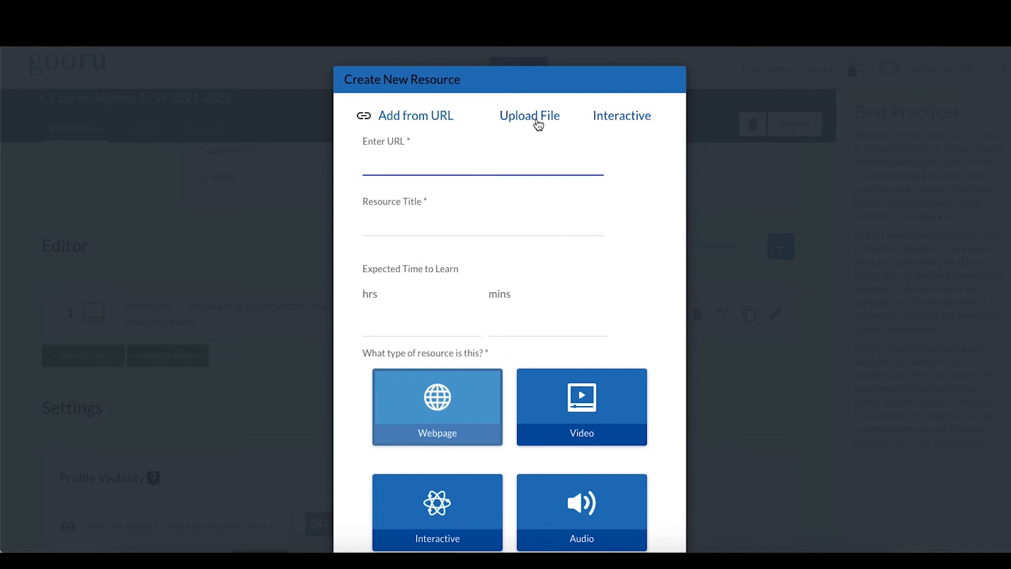
click(538, 124)
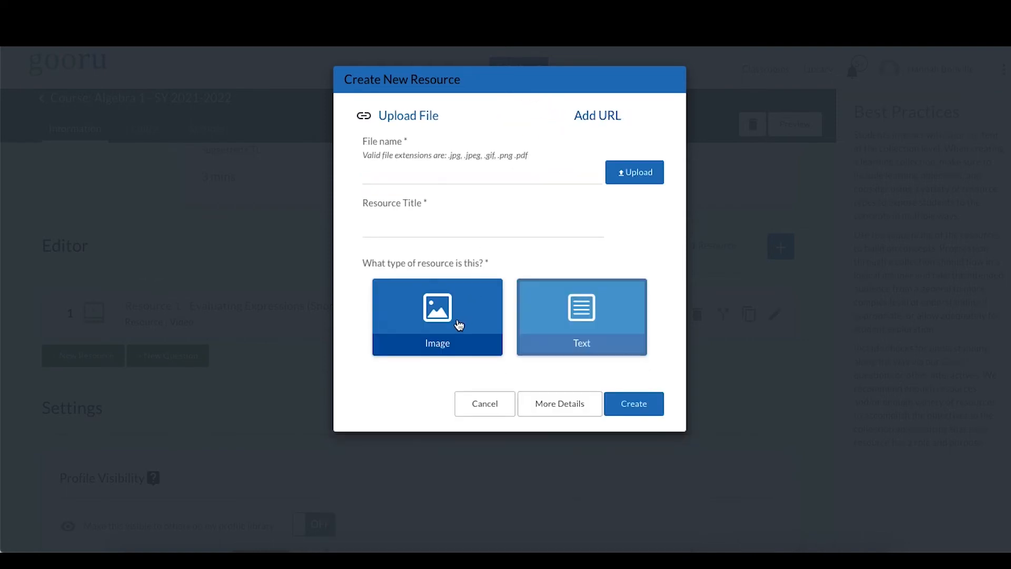
click(459, 325)
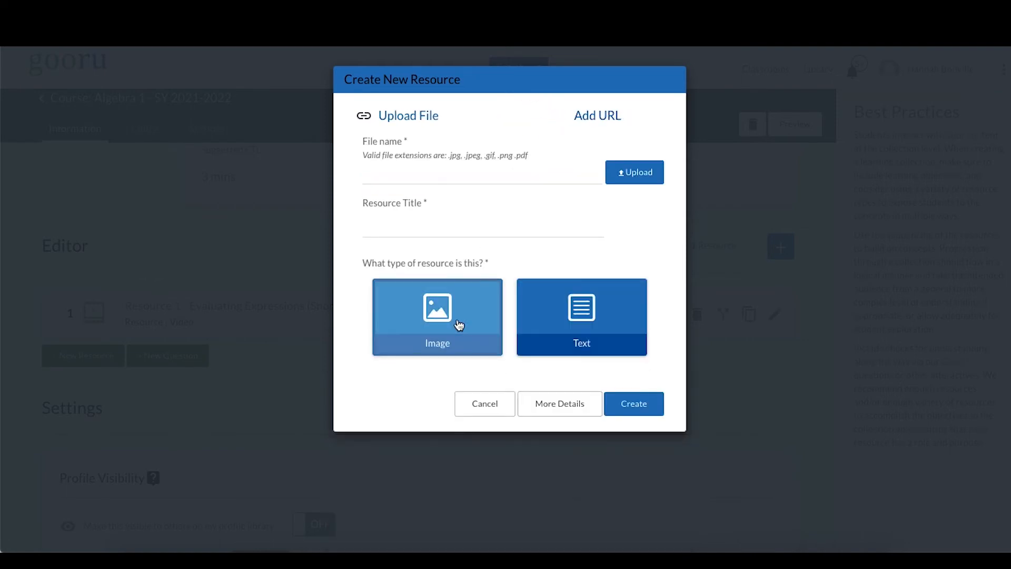
click(571, 308)
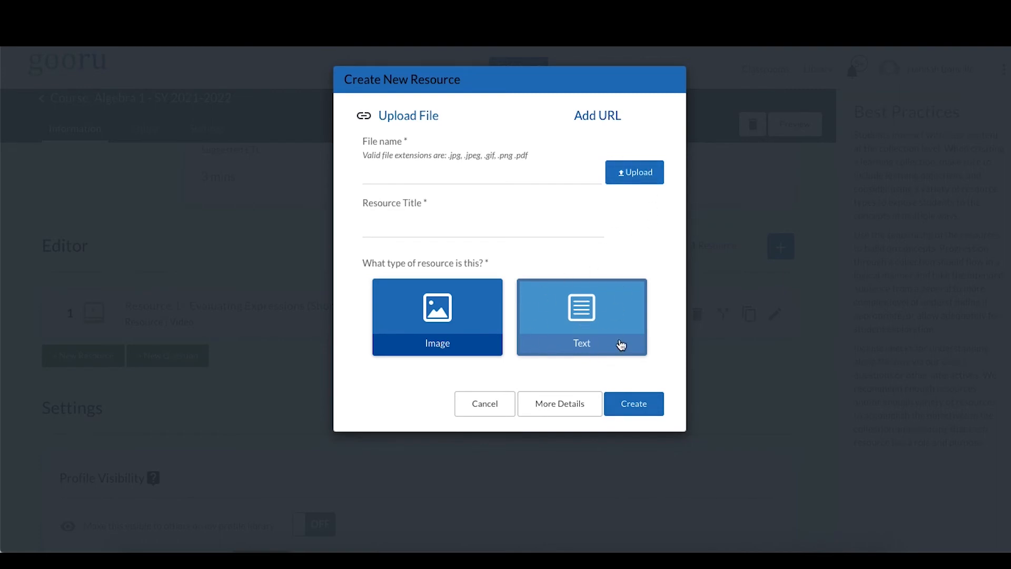
Choose Graphing Example.pdf from the Desktop folder as the file to upload for the new resource.
click(640, 174)
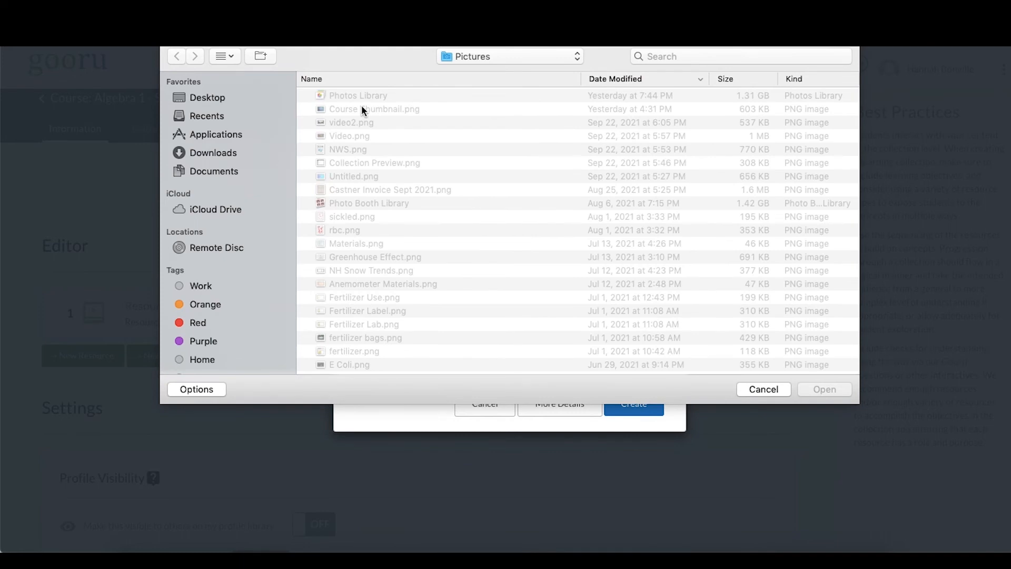
click(222, 96)
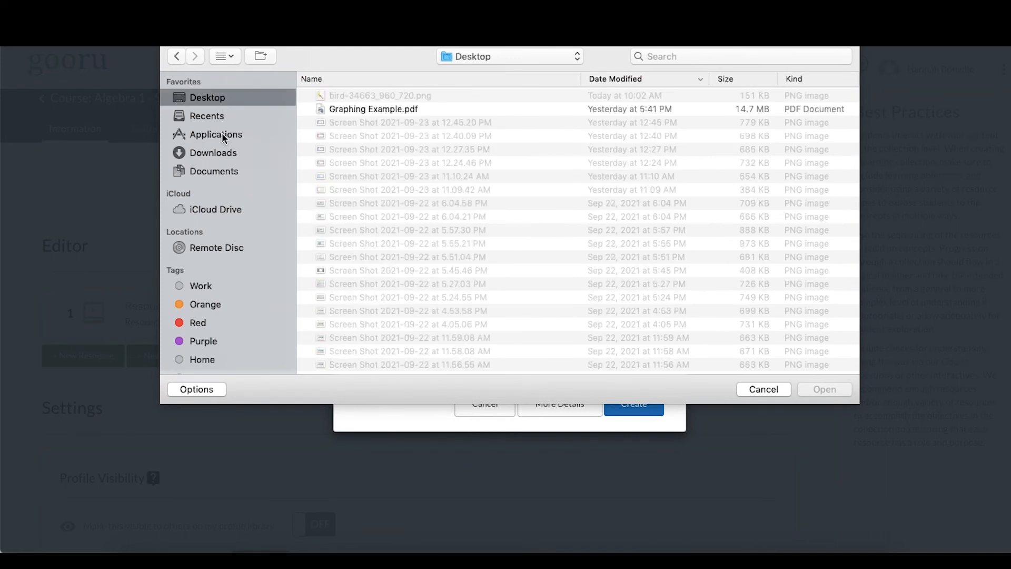
click(220, 153)
click(221, 99)
click(215, 154)
click(211, 99)
click(369, 109)
click(815, 390)
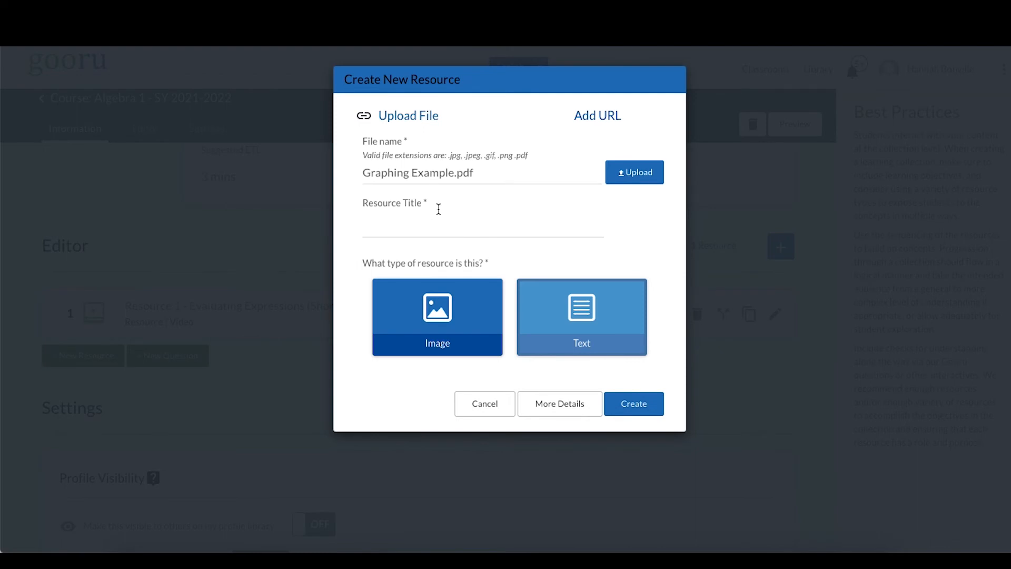
Title the uploaded resource "Resource 2 - Graphing Example" and create it.
click(416, 223)
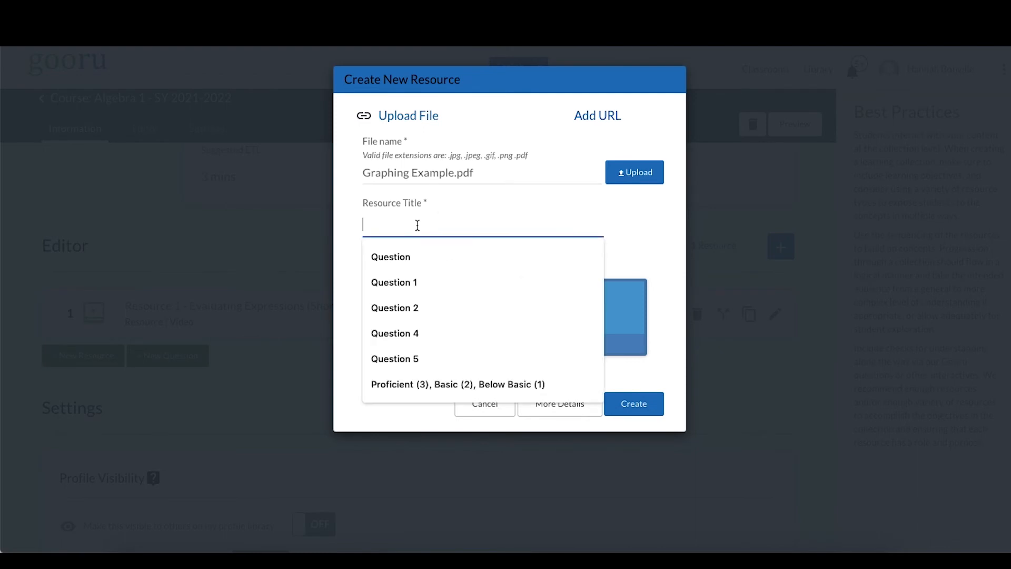
text(Resrcue)
key(BackSpace)
key(BackSpace)
key(BackSpace)
key(BackSpace)
text(ource 2 - Graphing Example)
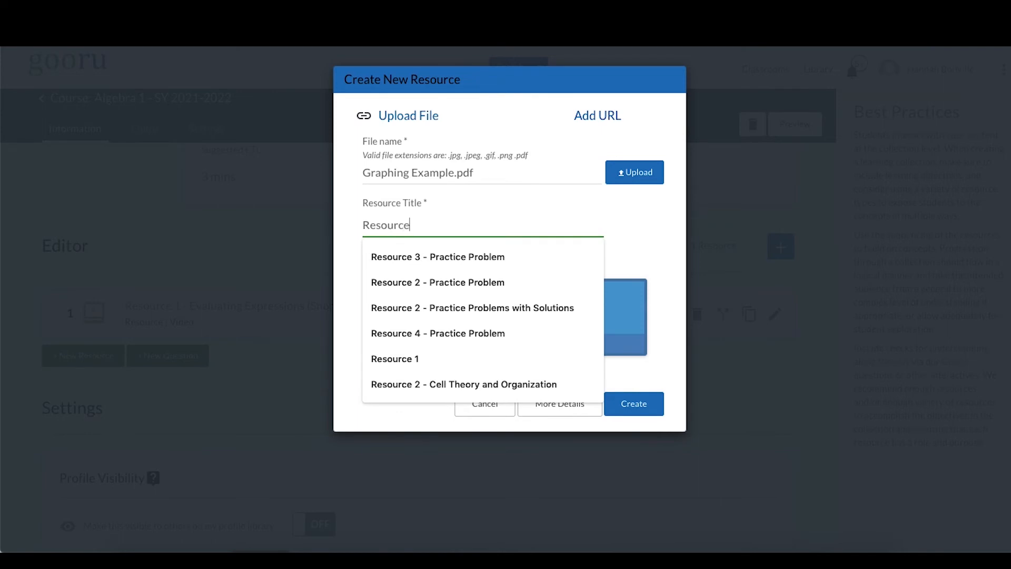
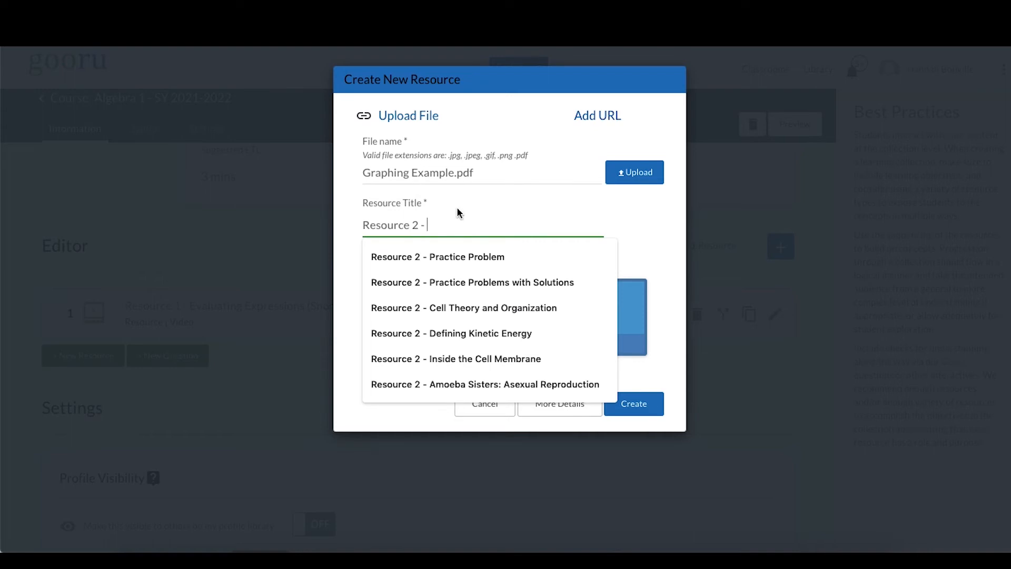
text(Graphing )
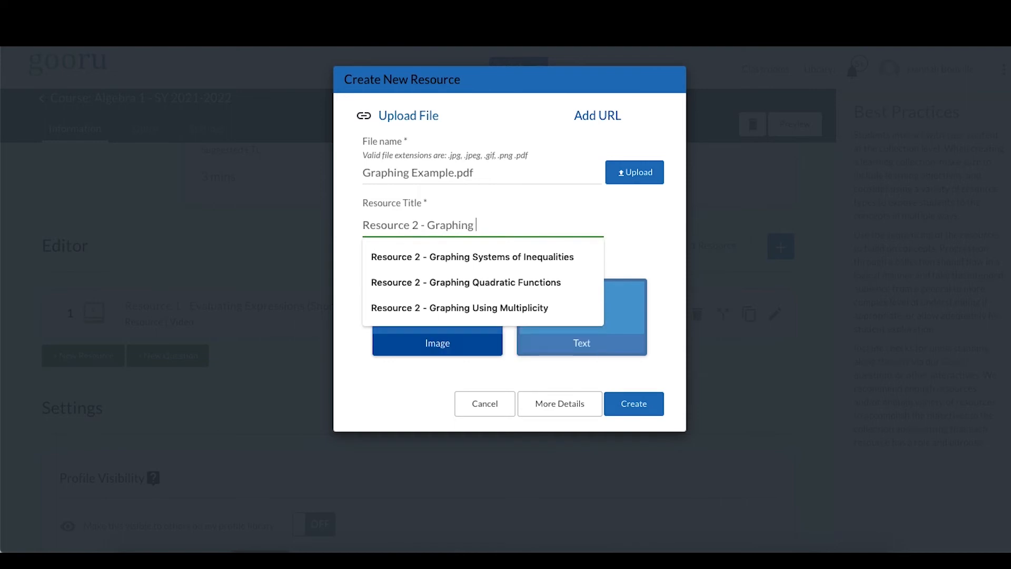
text(Example)
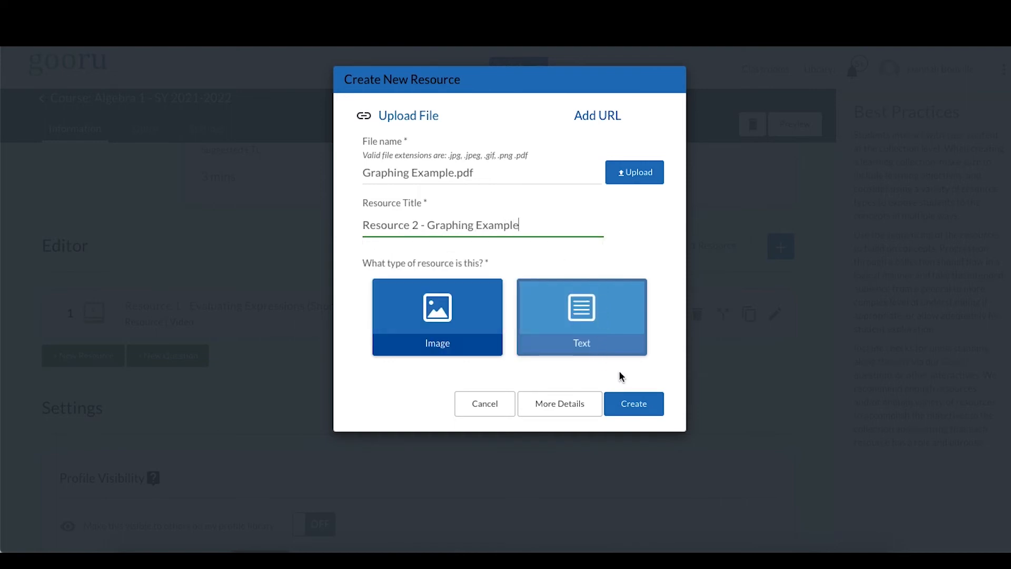
click(636, 402)
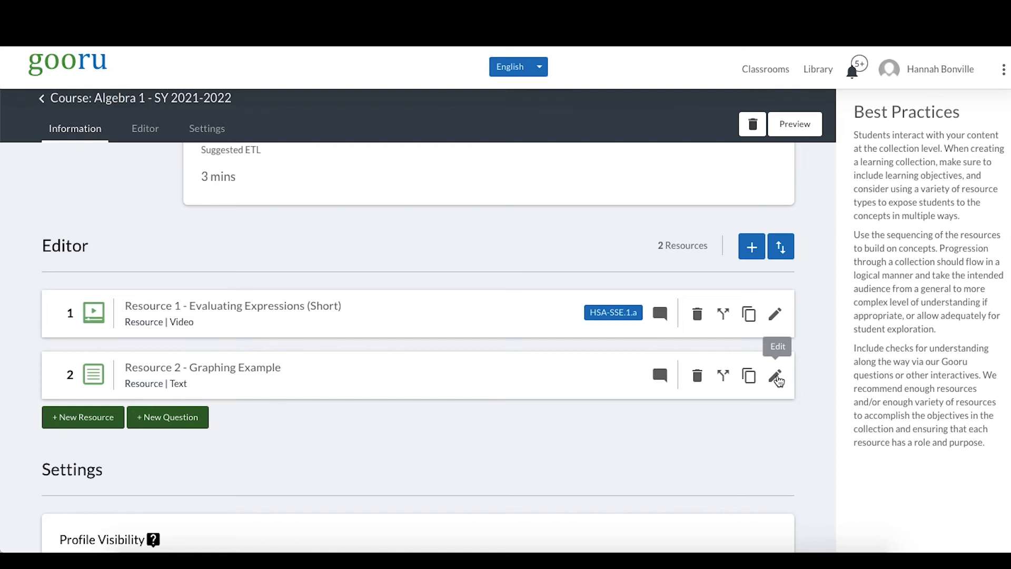
Rename the second resource to "Resource 2 - Graphing Practice Problems" and save the change.
click(777, 376)
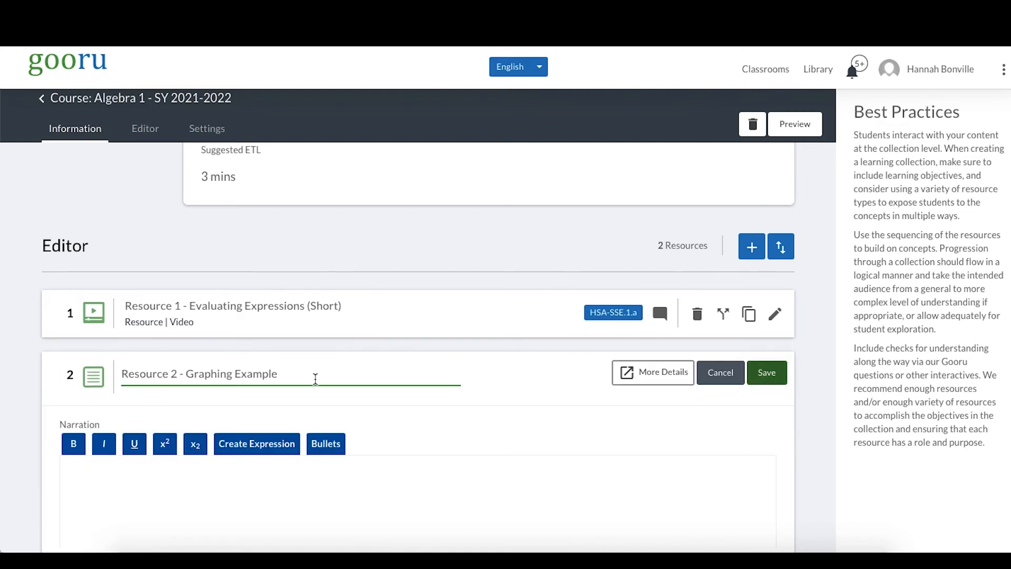
drag(307, 374, 236, 369)
text(Practice Problems)
click(757, 374)
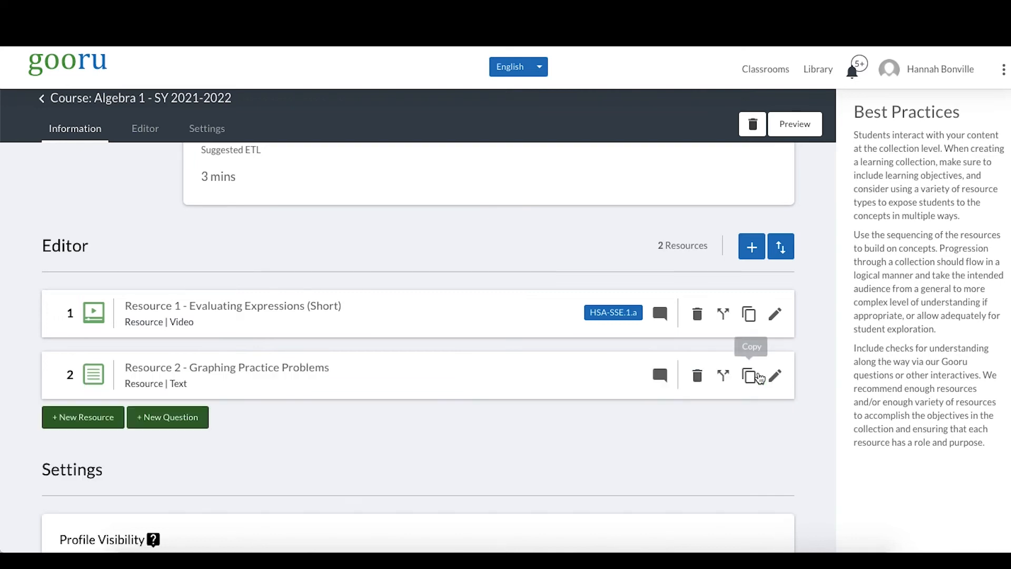
Reorder the collection so that Resource 2 comes before Resource 1, and save the order.
scroll(121, 390, down, 2)
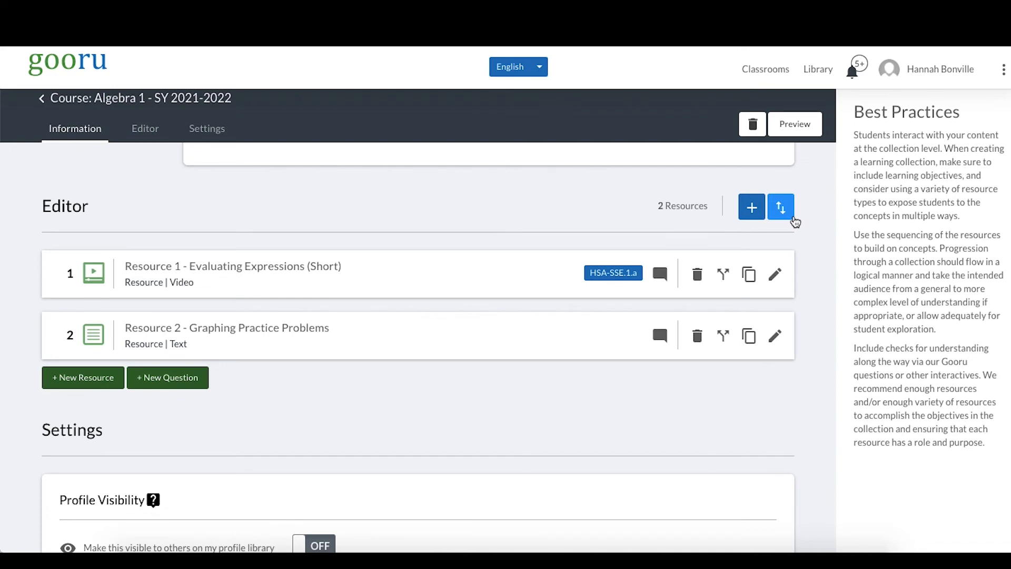
click(783, 209)
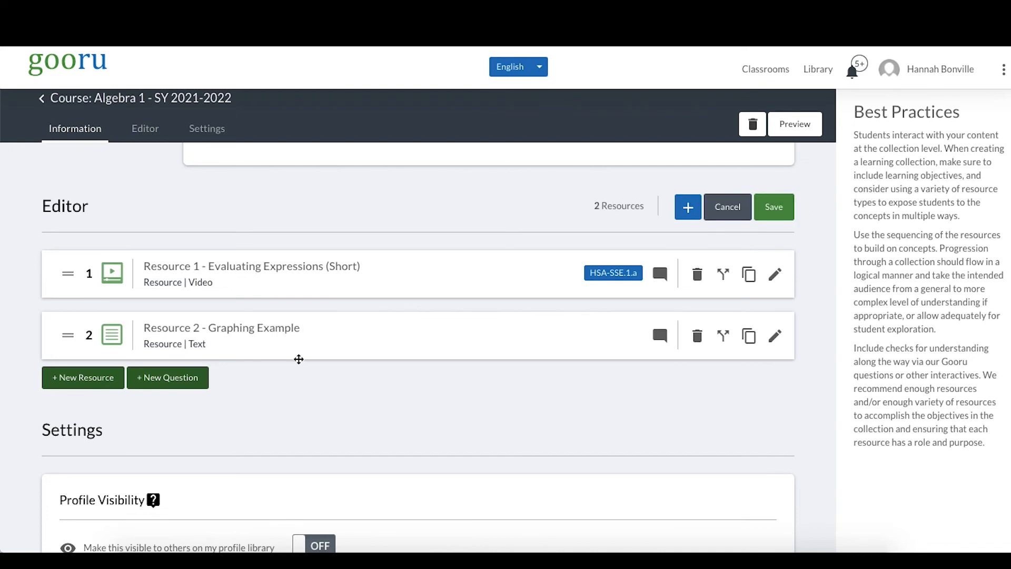
drag(301, 346, 300, 269)
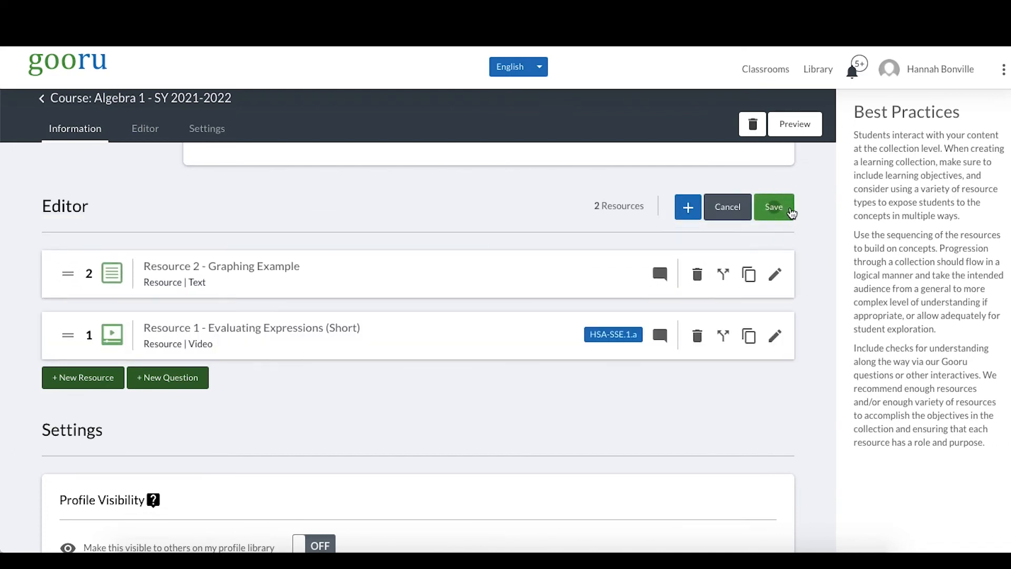
click(777, 208)
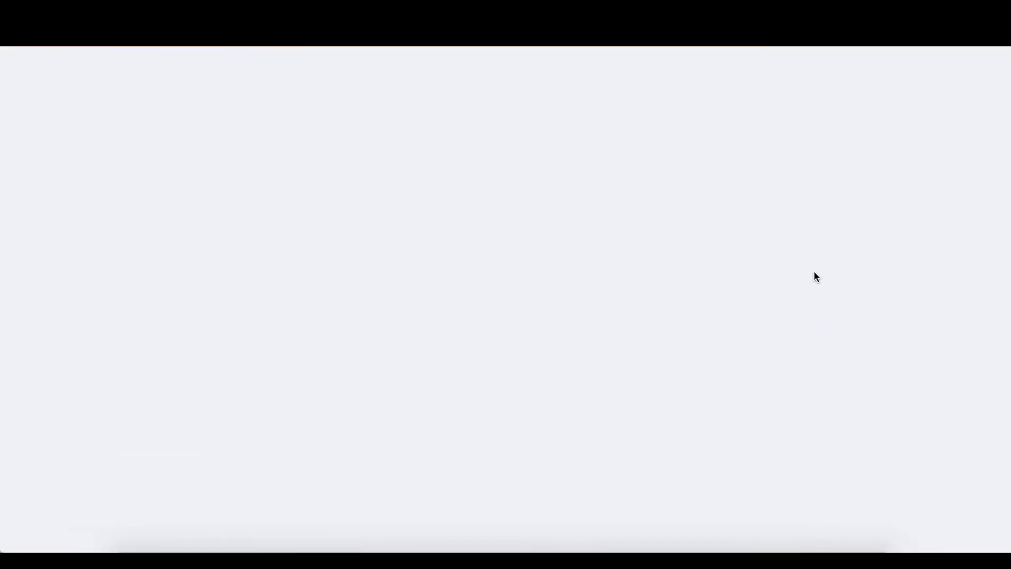
Move the Graphing Practice Problems resource back below the Evaluating Expressions video and save the order.
scroll(815, 277, down, 10)
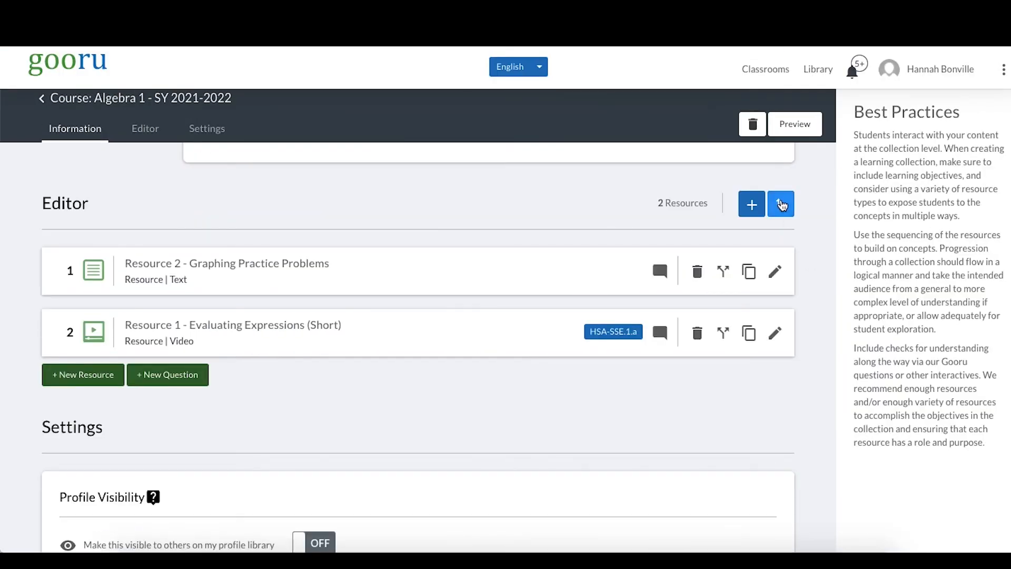
click(781, 204)
drag(248, 278, 254, 343)
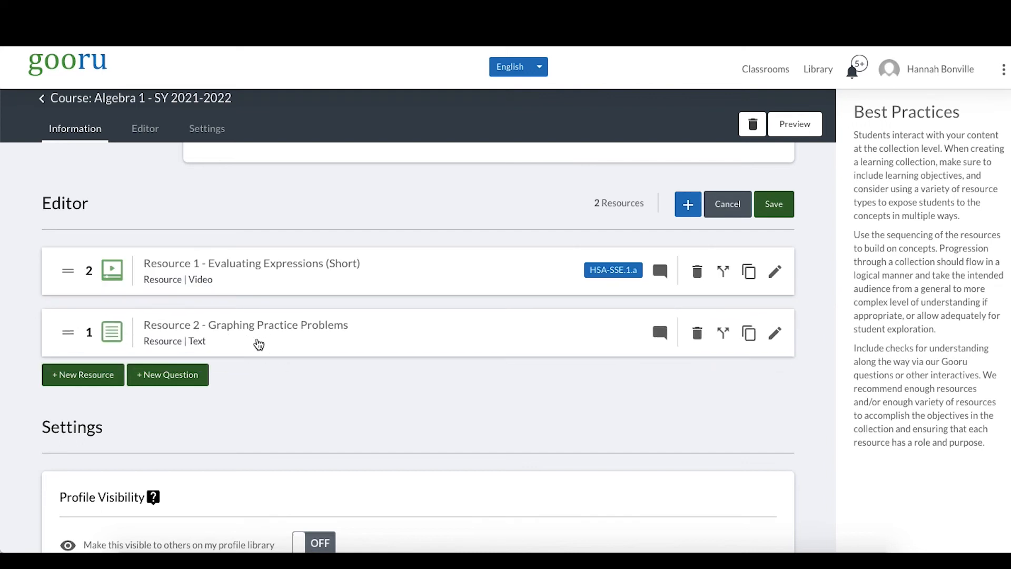
click(779, 206)
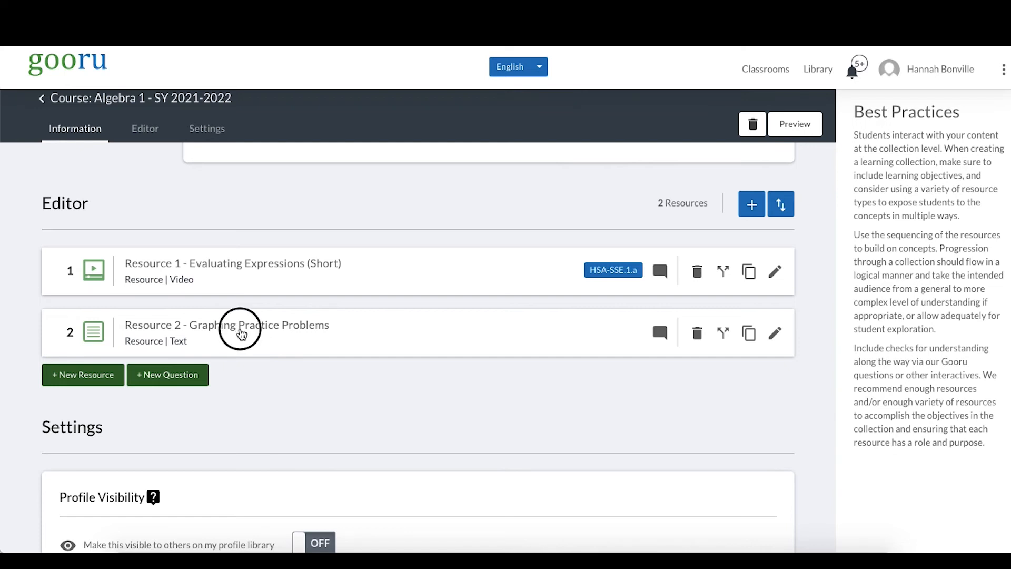
Open the full details of the Graphing Practice Problems resource and go to its Information section.
click(240, 327)
scroll(169, 495, down, 1)
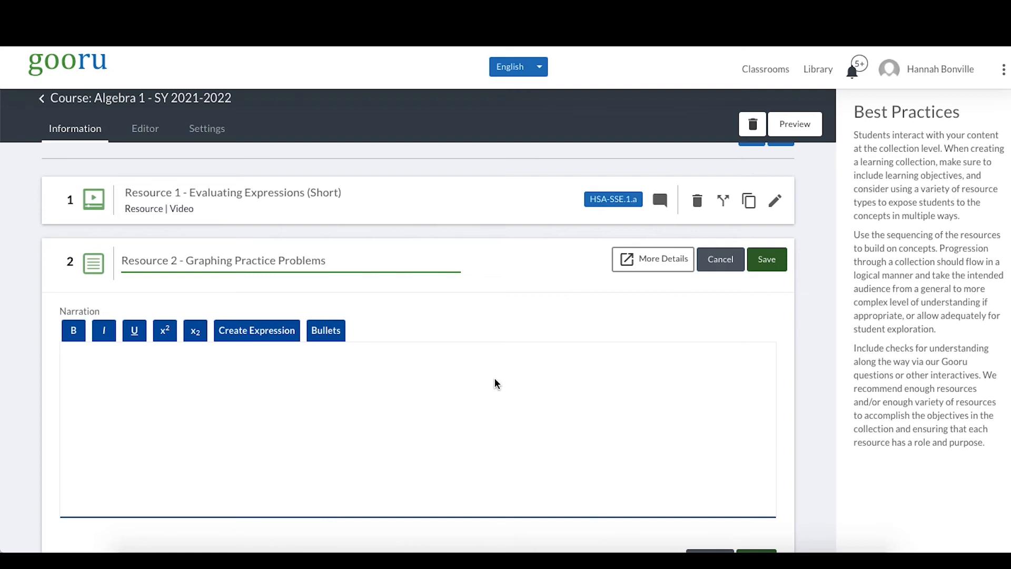
scroll(494, 378, down, 1)
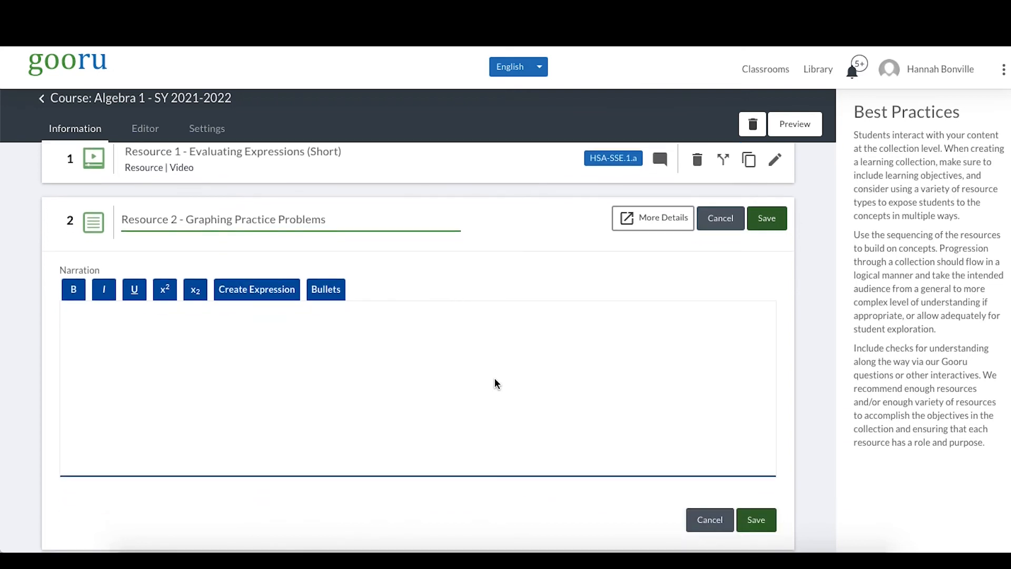
click(673, 222)
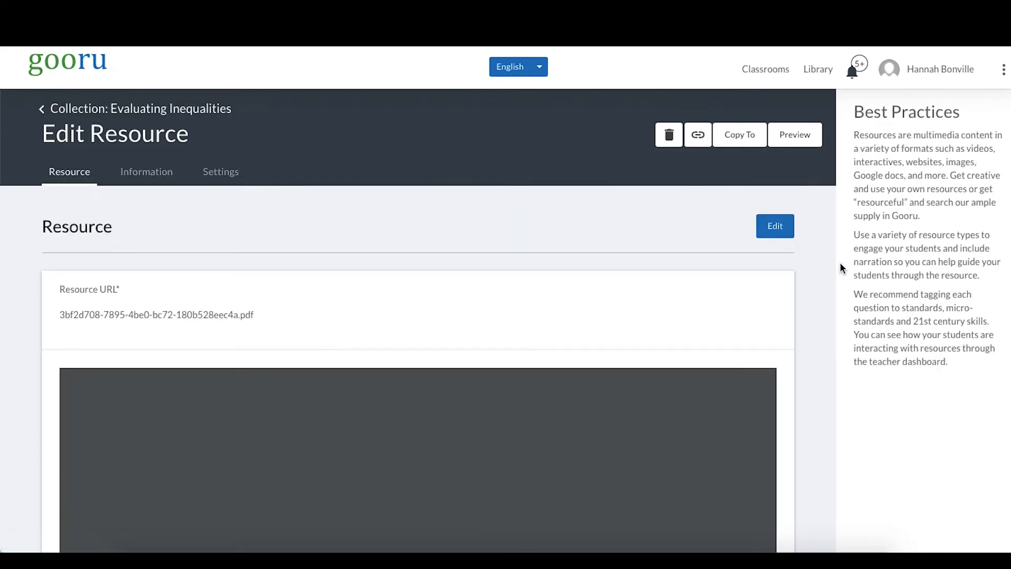
scroll(842, 266, down, 3)
scroll(842, 266, down, 1)
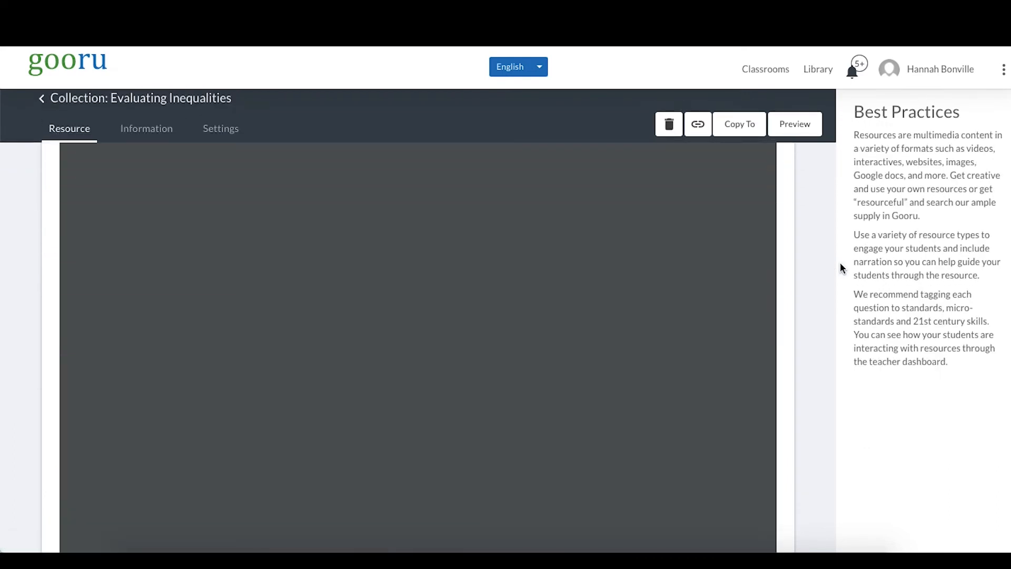
scroll(842, 267, down, 5)
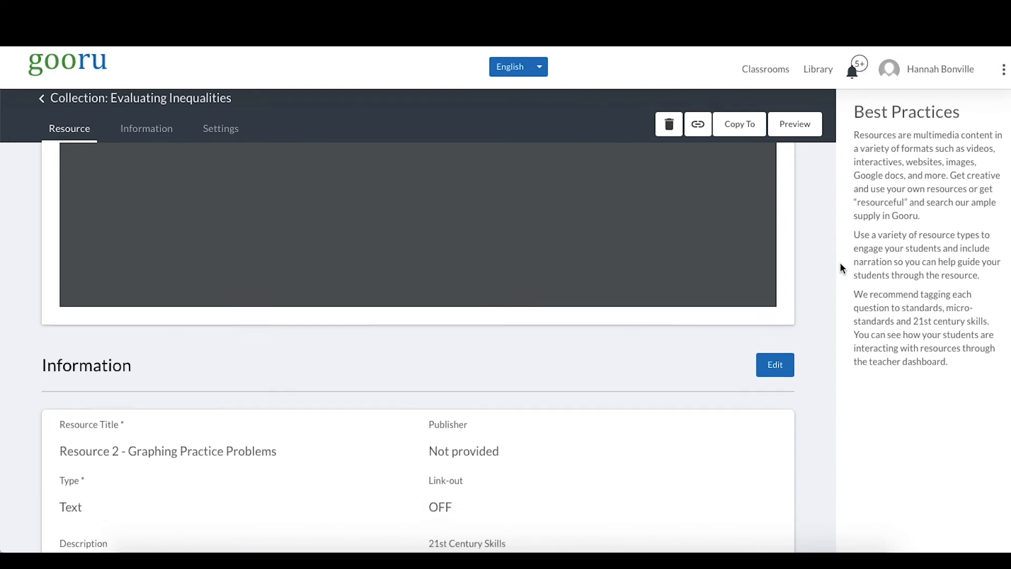
scroll(842, 266, down, 4)
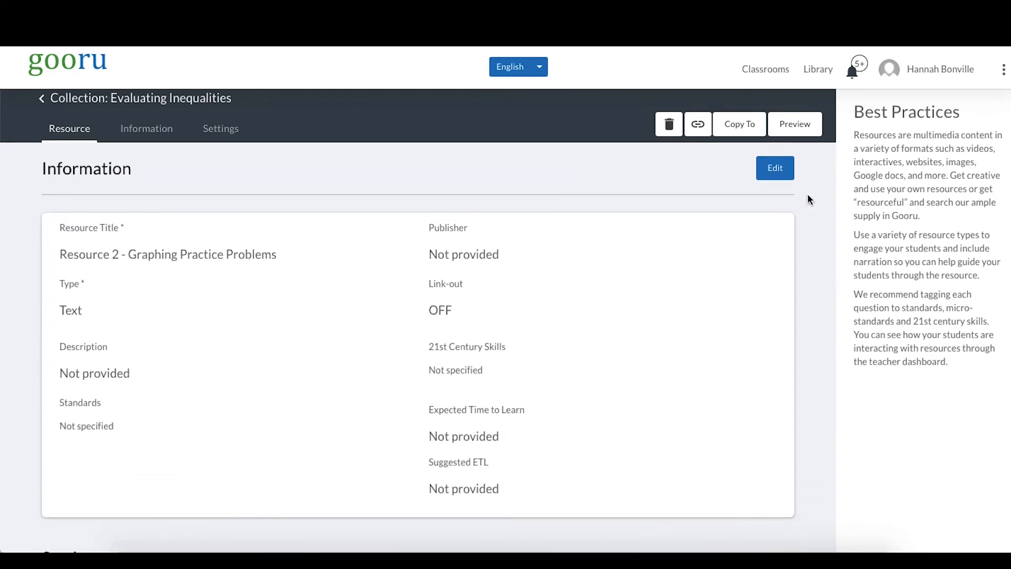
Edit the resource's information and enter "Type your description here." as its description.
click(778, 169)
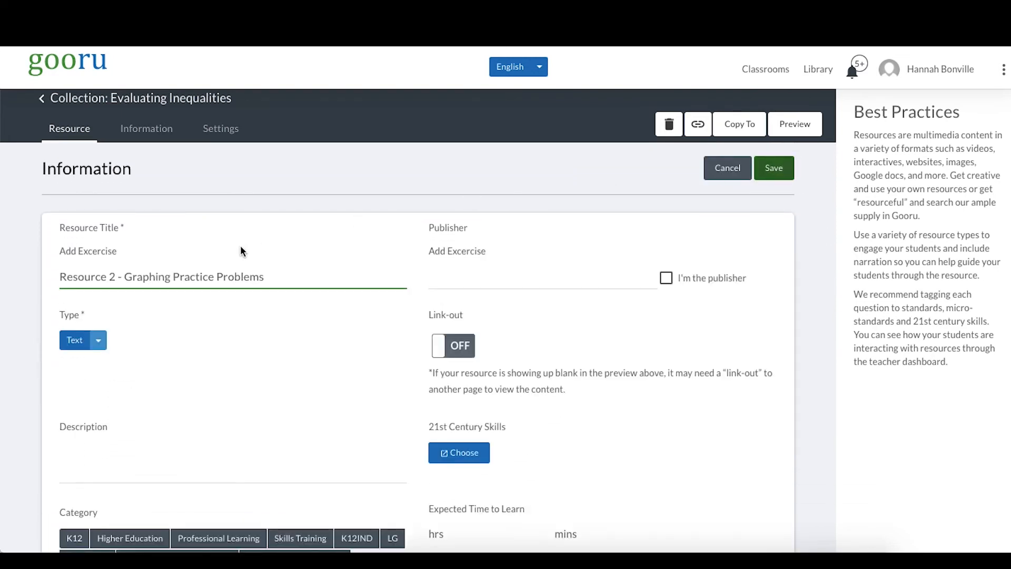
scroll(240, 245, down, 2)
scroll(240, 250, down, 2)
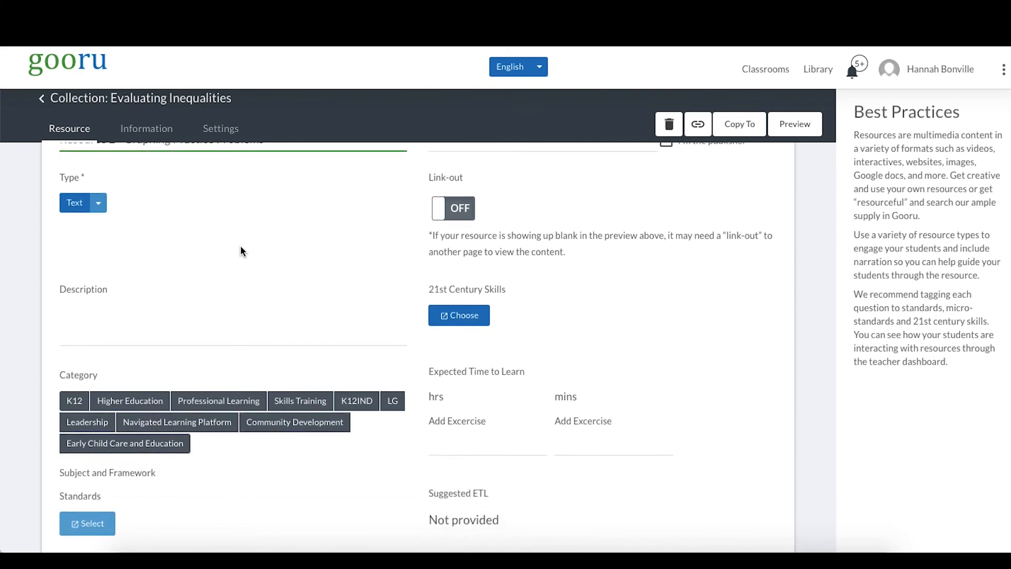
click(104, 309)
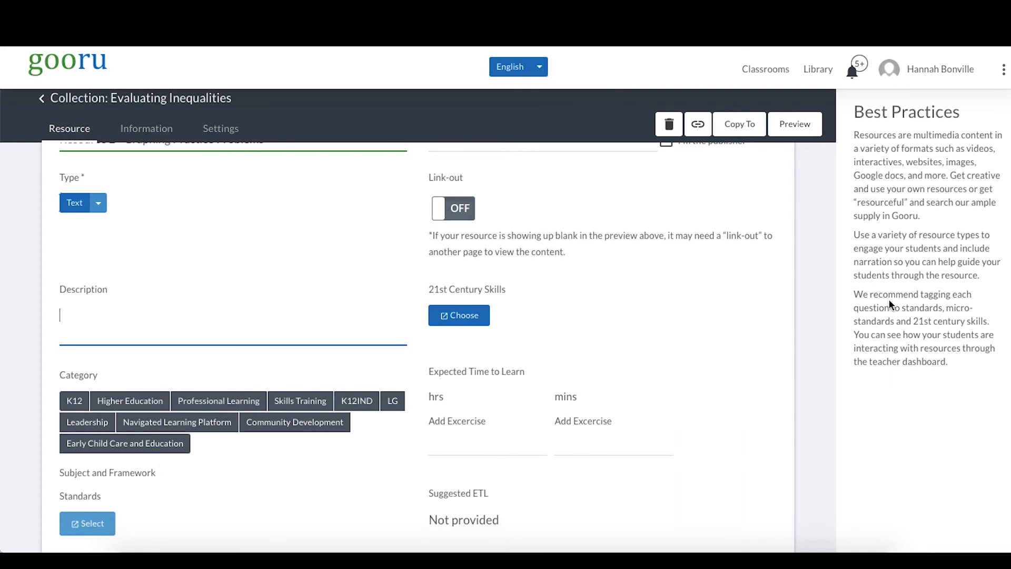
text(Type your description here.)
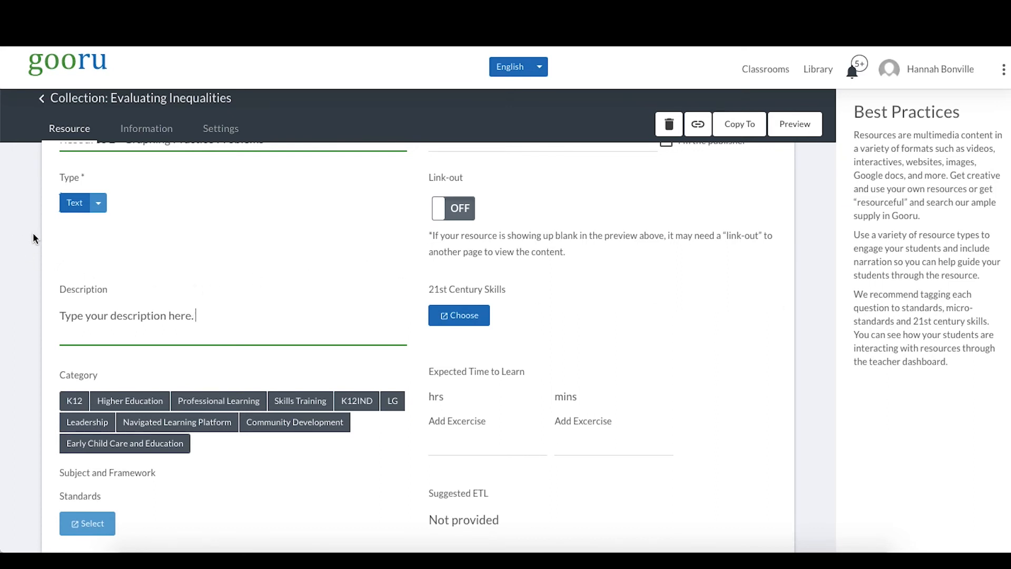
scroll(33, 234, down, 2)
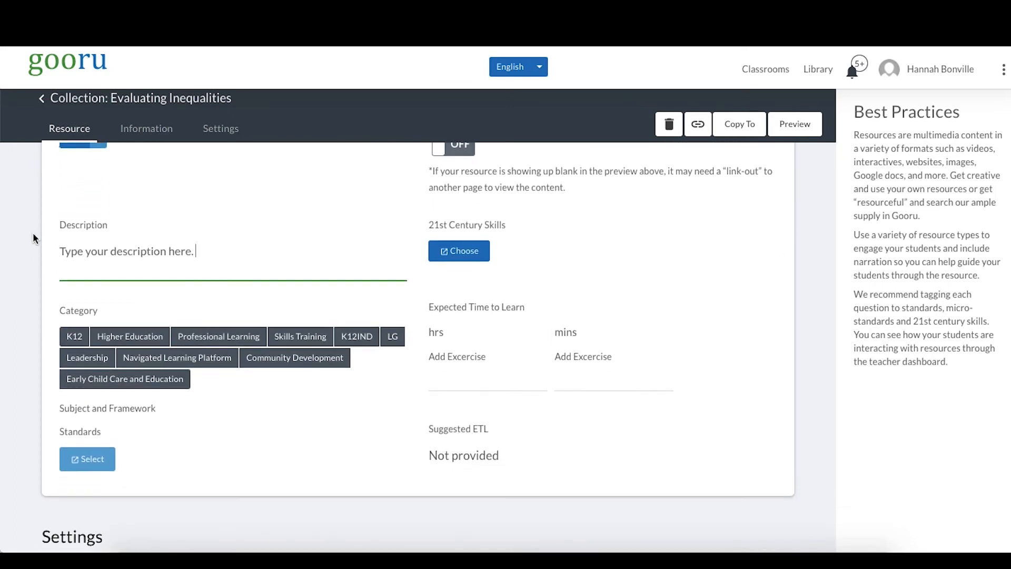
scroll(32, 233, down, 2)
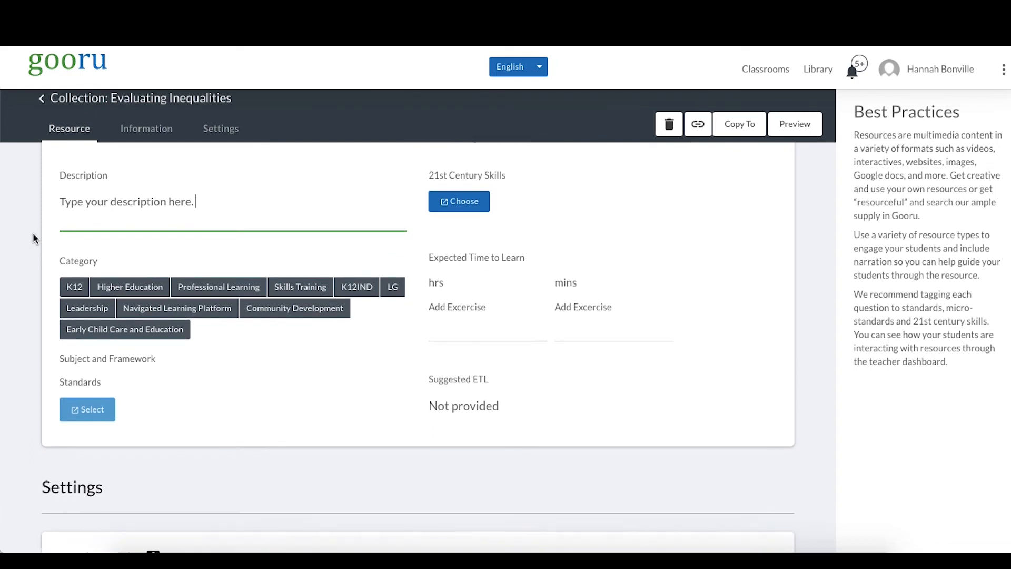
Categorize the resource as K12 and set its subject and framework to Math with Common Core State Standards.
scroll(33, 234, down, 1)
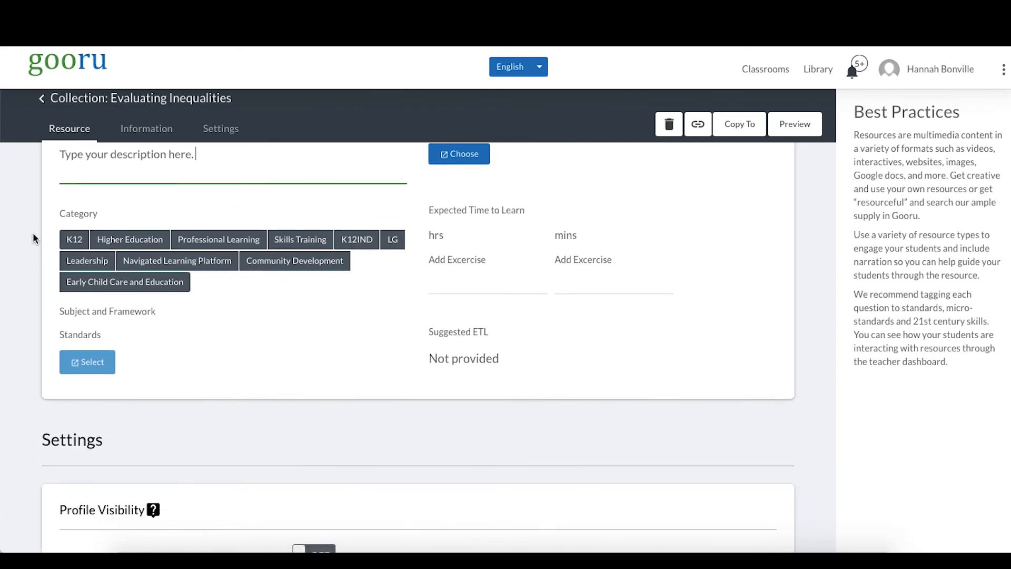
click(73, 240)
scroll(73, 242, down, 3)
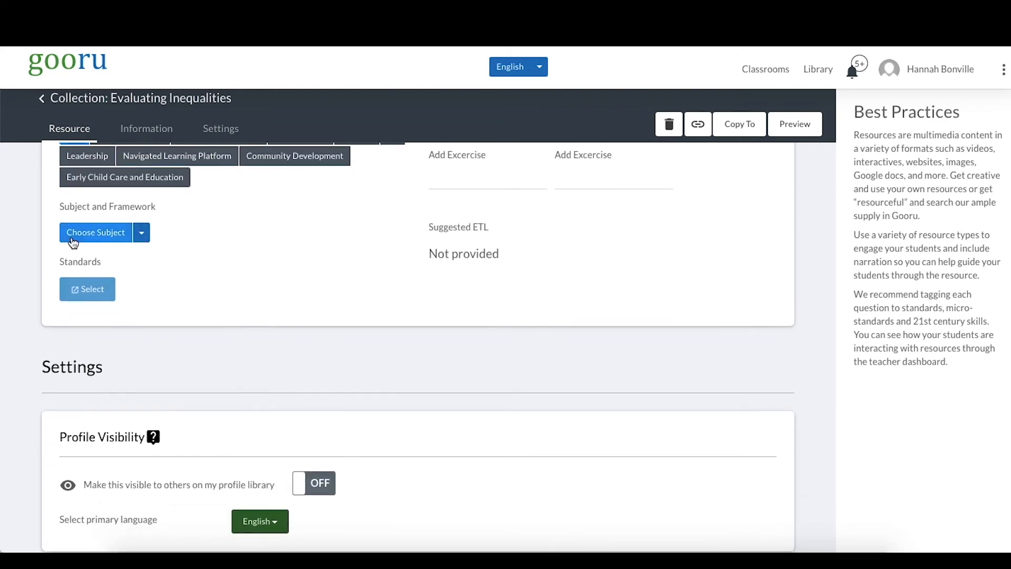
click(73, 242)
scroll(74, 241, down, 5)
mouse_move(126, 404)
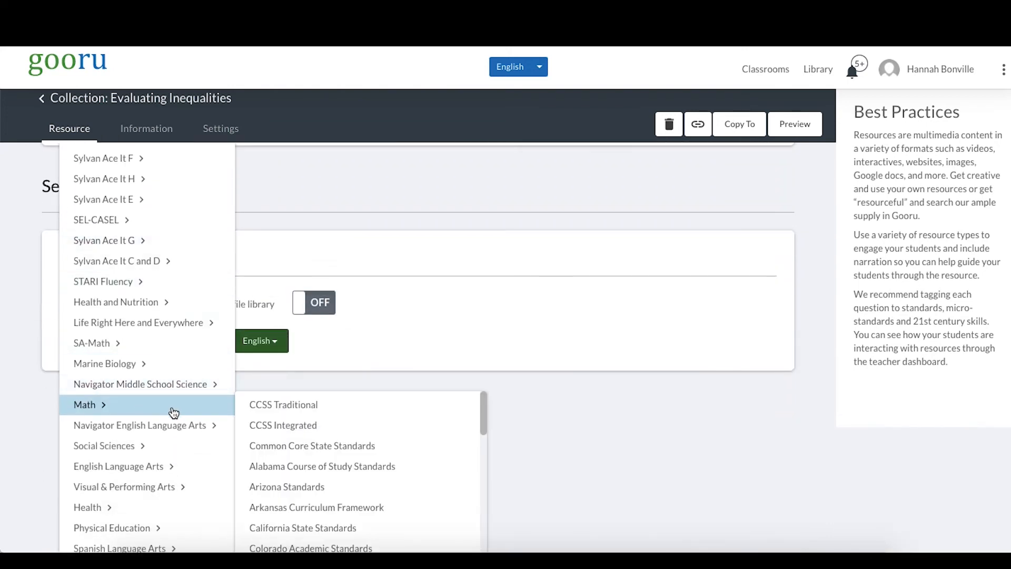
click(284, 446)
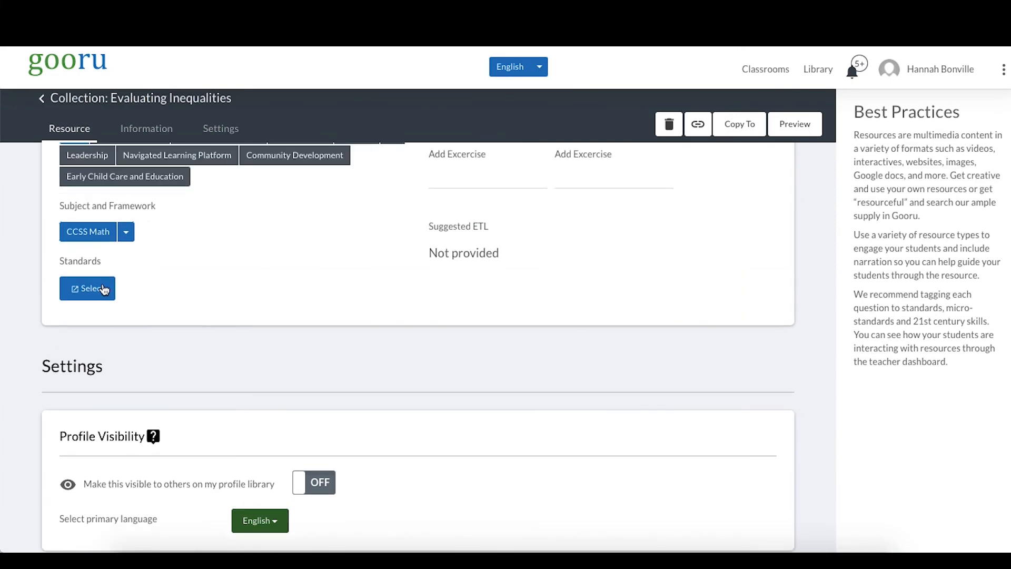
Tag the resource with standard HSA-SSE.1.a from High School: Algebra, Seeing Structure in Expressions.
click(99, 287)
click(153, 401)
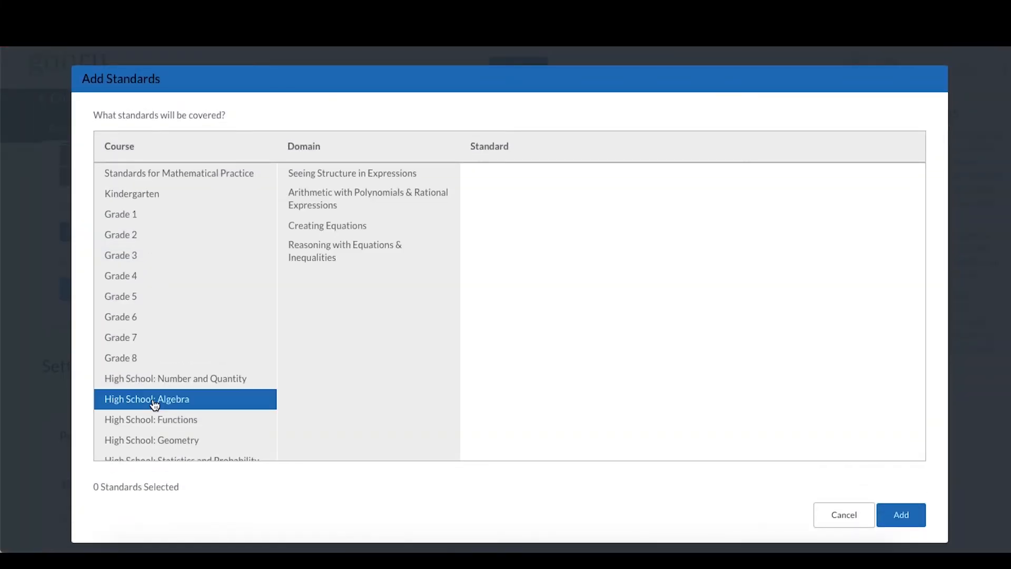
click(313, 179)
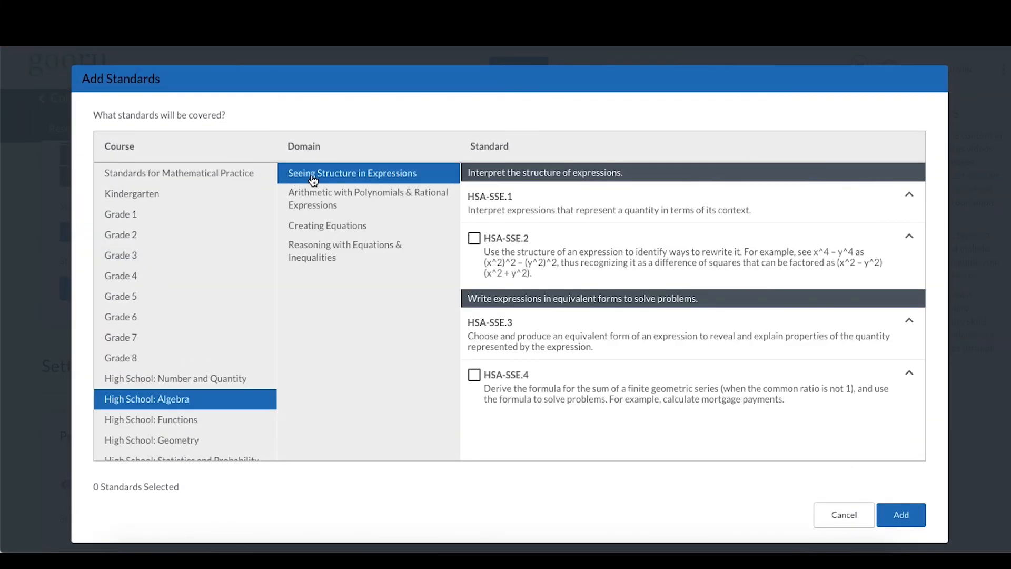
click(909, 194)
click(485, 235)
click(914, 528)
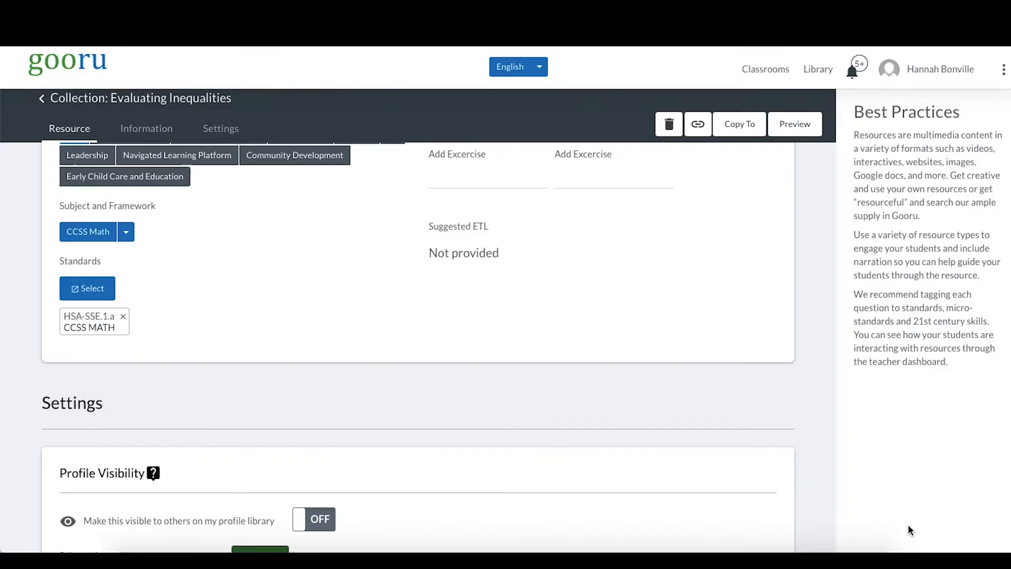
Mark yourself as the publisher of the Graphing Practice Problems resource.
scroll(808, 334, up, 7)
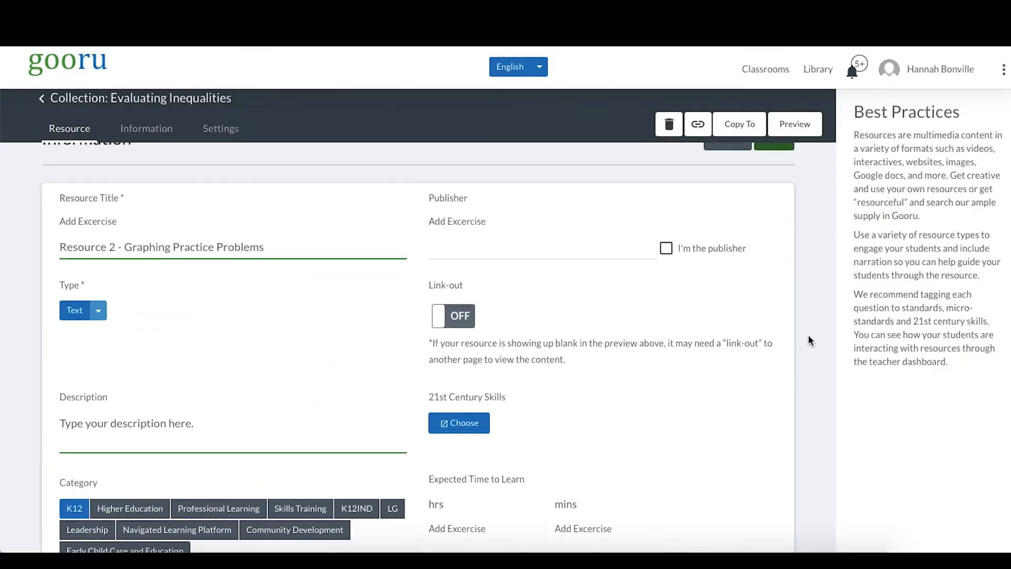
click(499, 243)
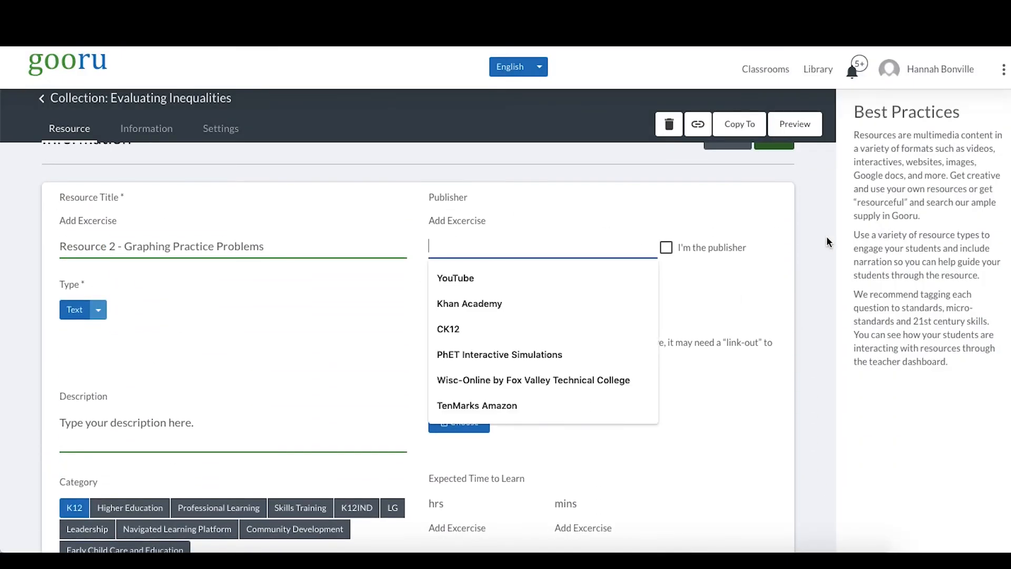
click(667, 247)
Add the 21st century skills Master Core Academic Content and Strategic Reading to the resource.
scroll(515, 294, down, 2)
scroll(514, 291, down, 1)
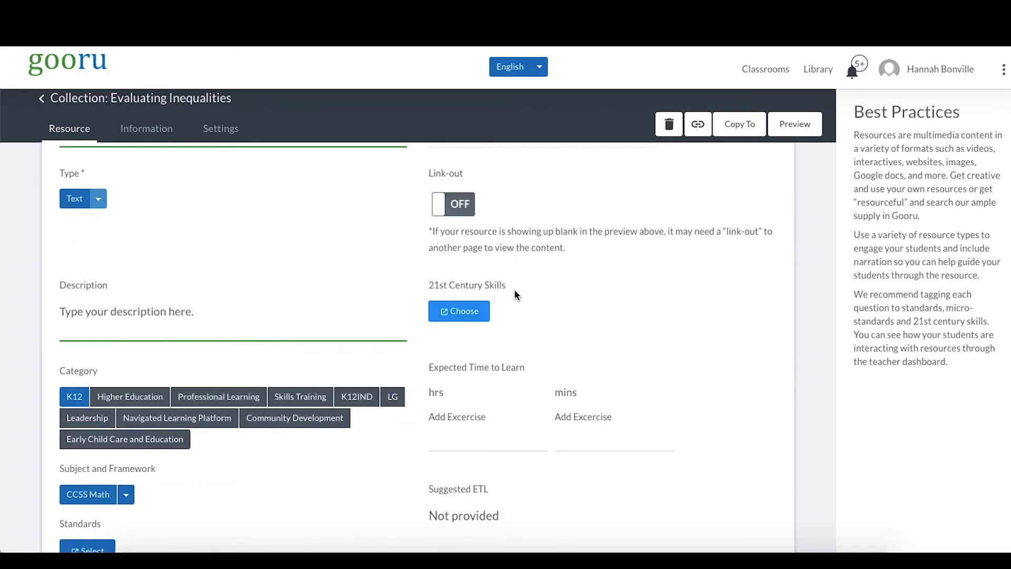
click(453, 294)
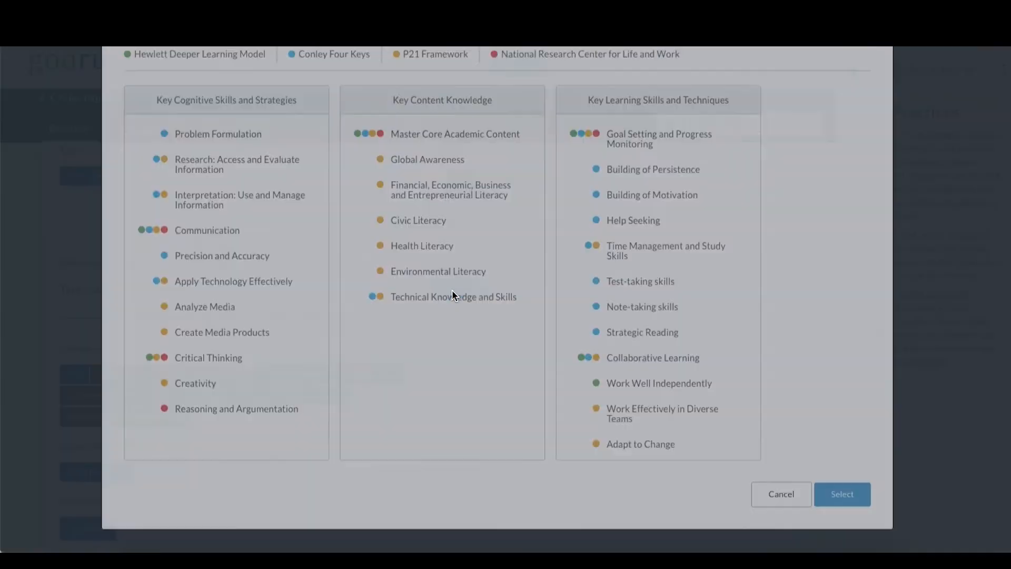
click(450, 205)
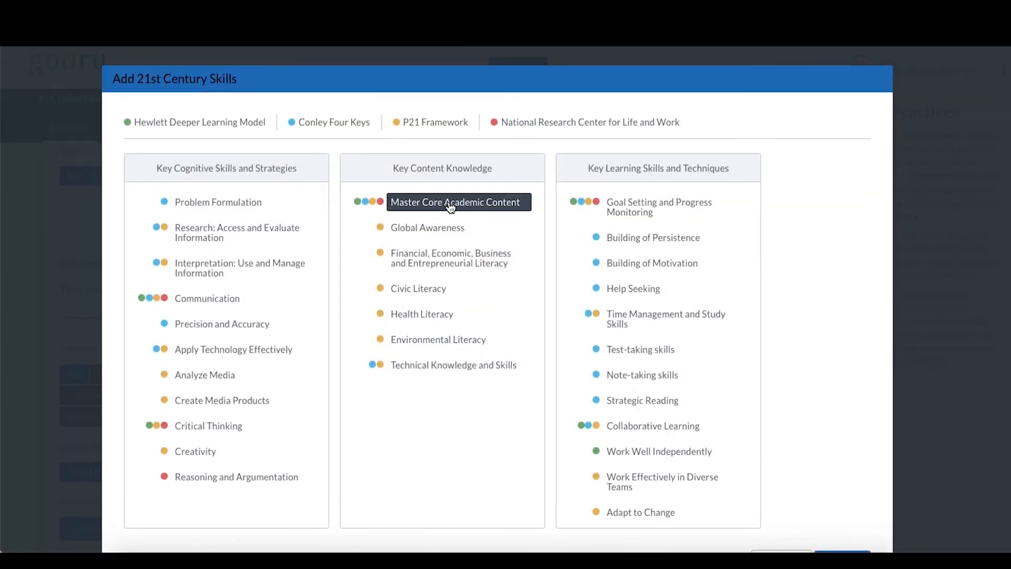
click(670, 402)
scroll(797, 346, down, 2)
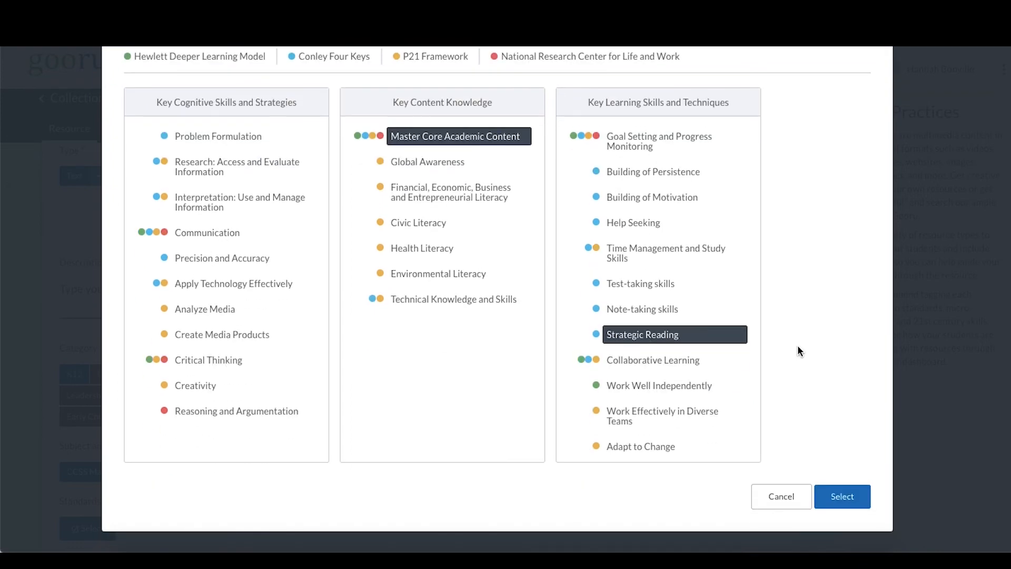
click(845, 495)
Set the resource's expected time to learn to 12 minutes.
scroll(563, 374, down, 1)
click(562, 375)
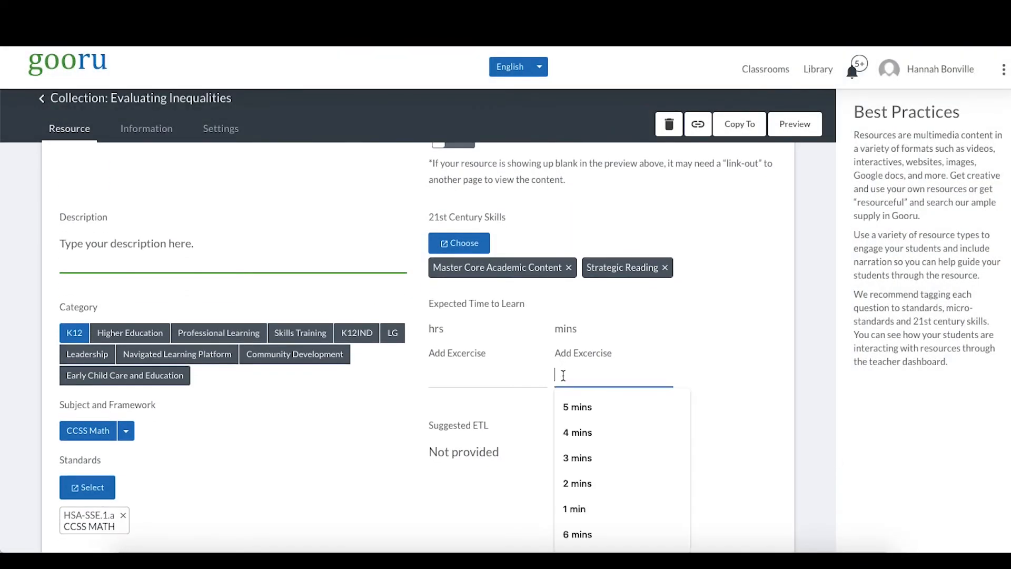
text(12)
click(781, 360)
Look through the pages of the uploaded practice-problems PDF in the resource preview.
scroll(782, 359, up, 4)
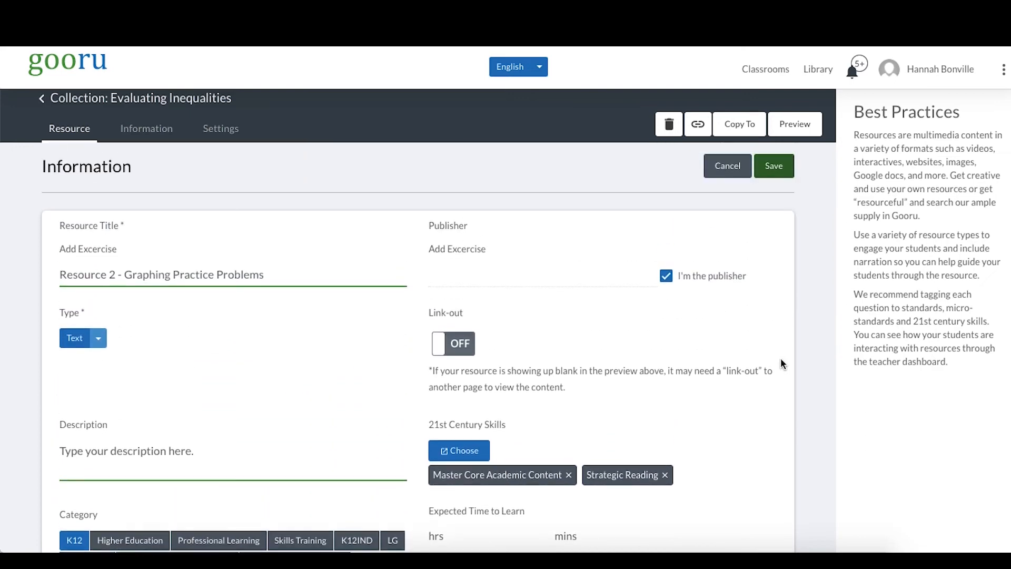
scroll(780, 356, up, 10)
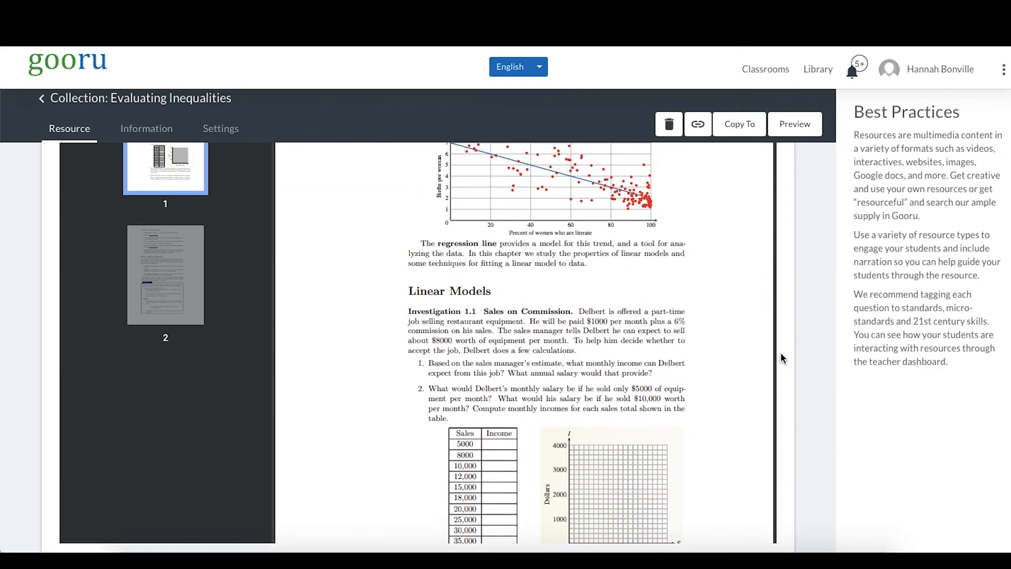
scroll(781, 352, up, 5)
scroll(643, 344, down, 5)
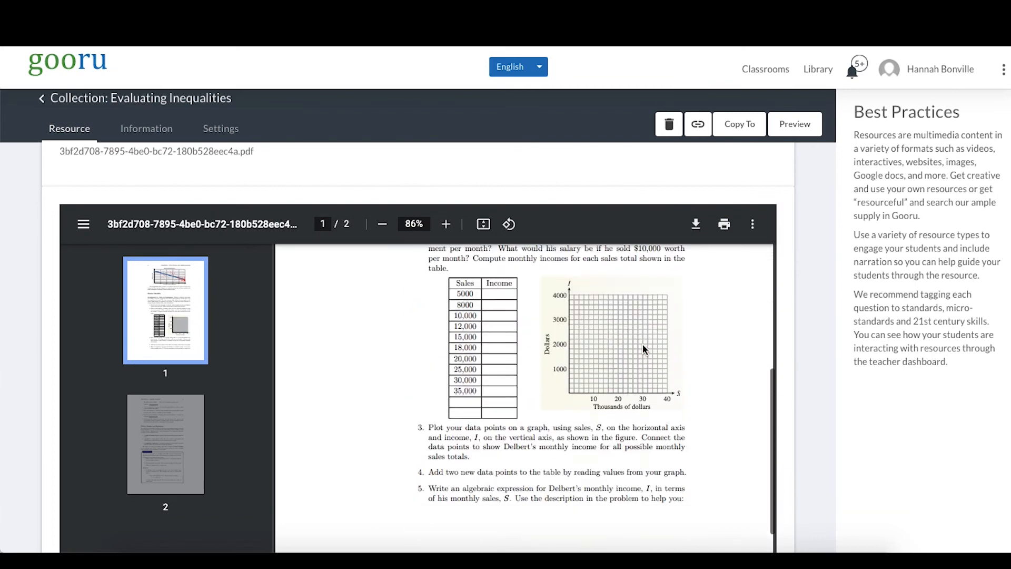
scroll(642, 343, down, 10)
scroll(849, 283, down, 7)
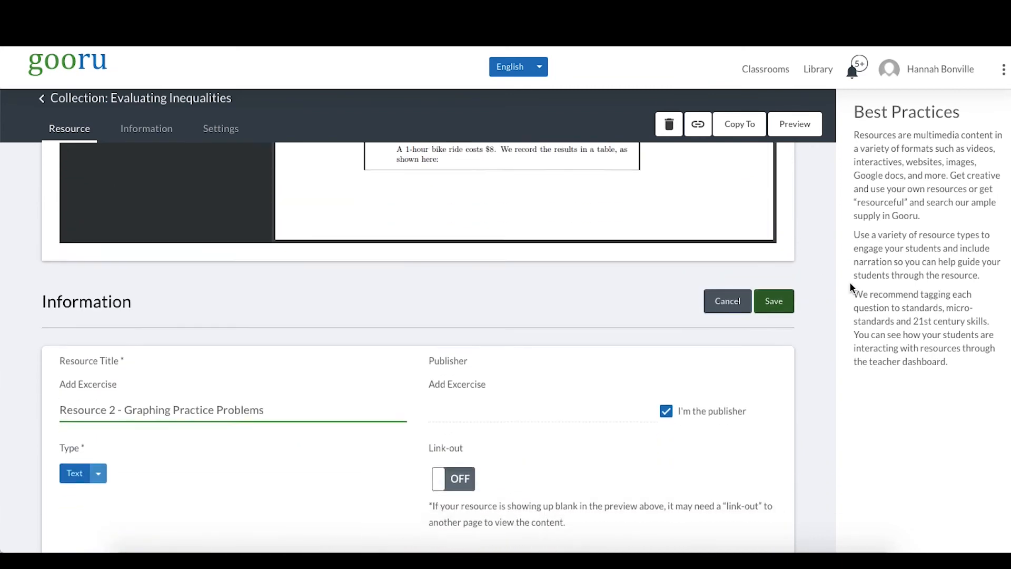
scroll(849, 282, down, 2)
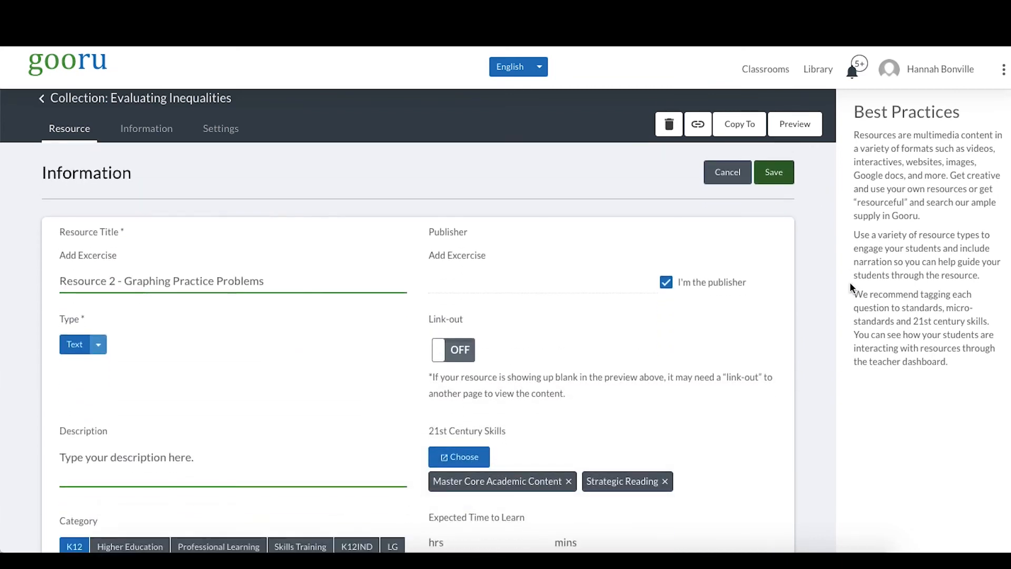
Save the resource's information and return to the Evaluating Inequalities collection.
click(775, 172)
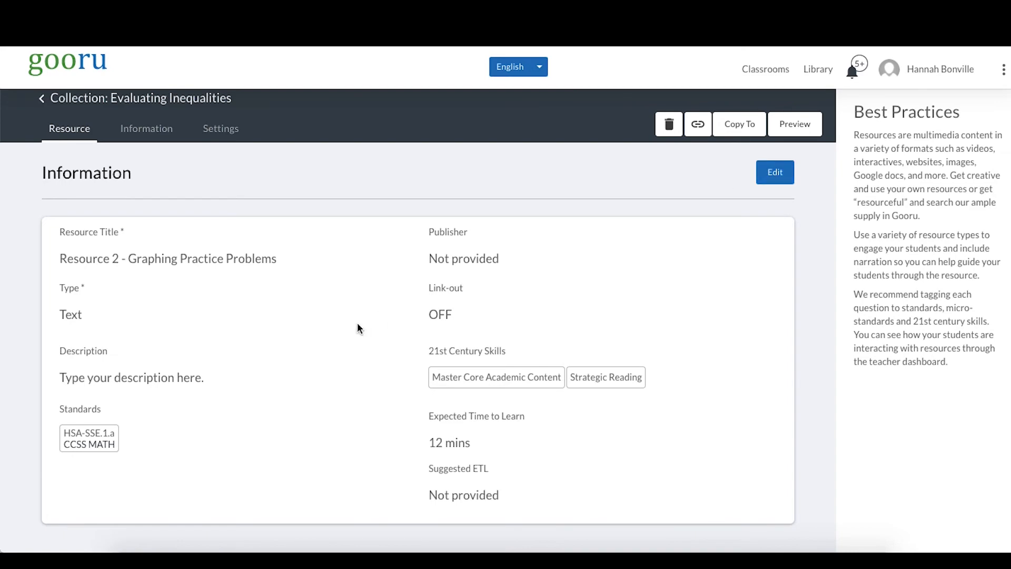
scroll(358, 324, up, 3)
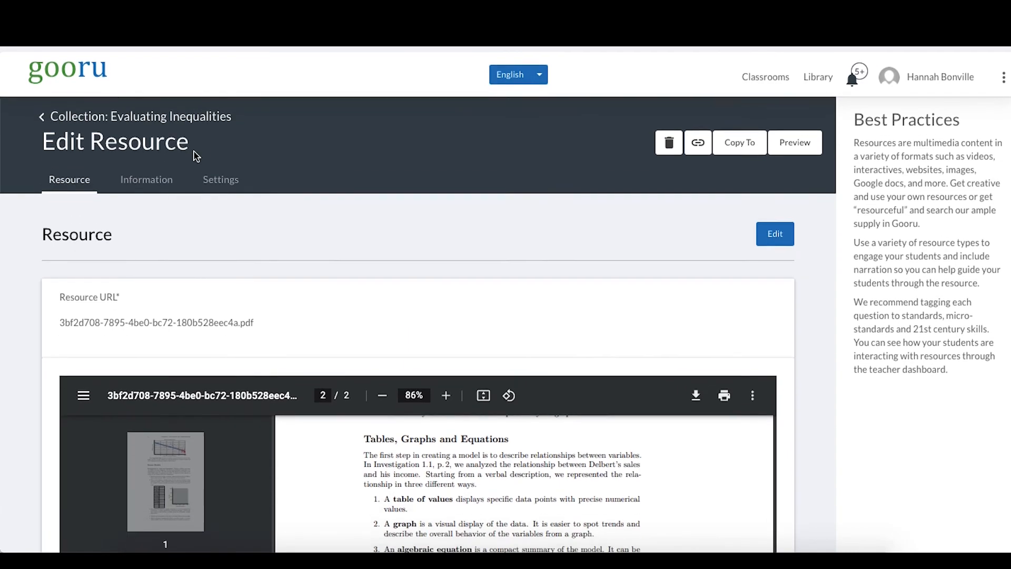
click(161, 110)
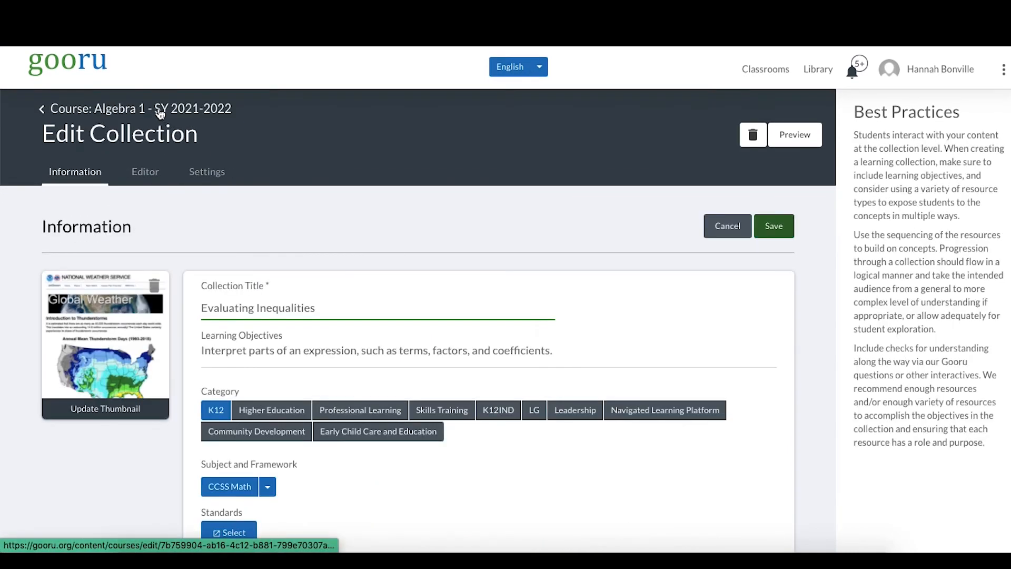
Review the collection's suggested time to learn and the standards tagged on its listed resources.
scroll(632, 257, down, 6)
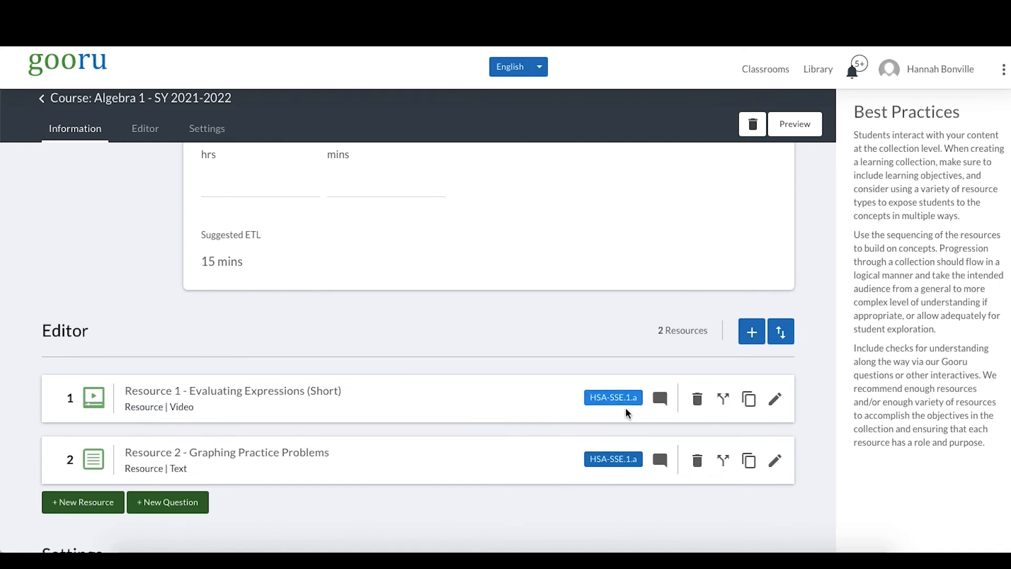
scroll(247, 353, up, 1)
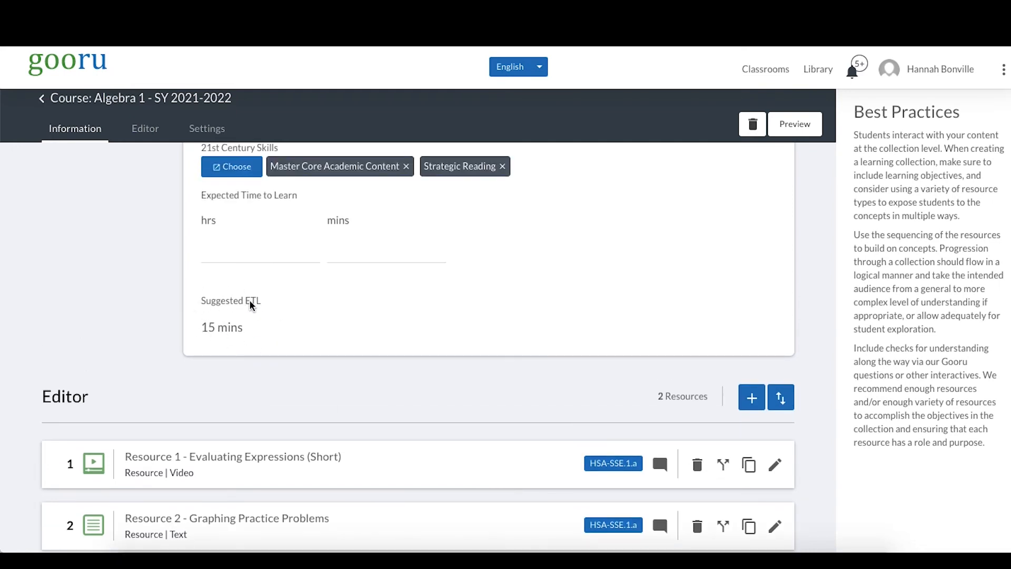
scroll(419, 327, down, 2)
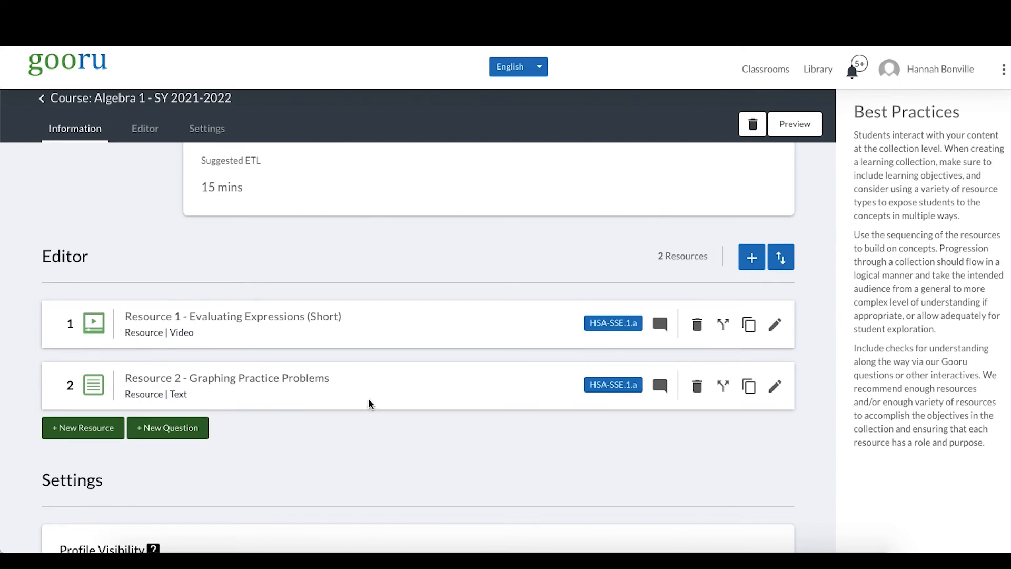
scroll(433, 244, up, 2)
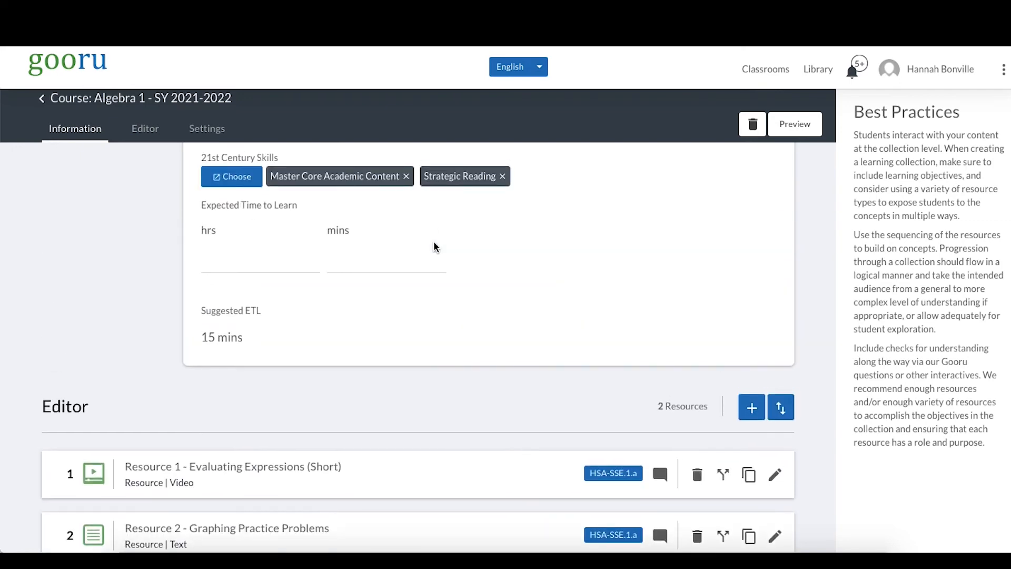
scroll(435, 246, down, 2)
scroll(435, 245, up, 1)
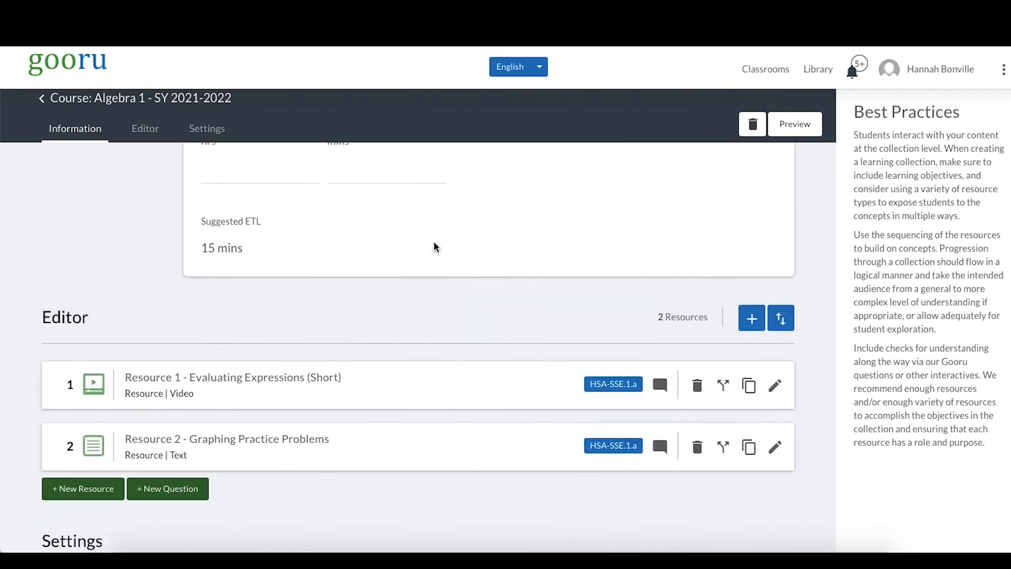
scroll(434, 243, up, 2)
scroll(434, 243, down, 2)
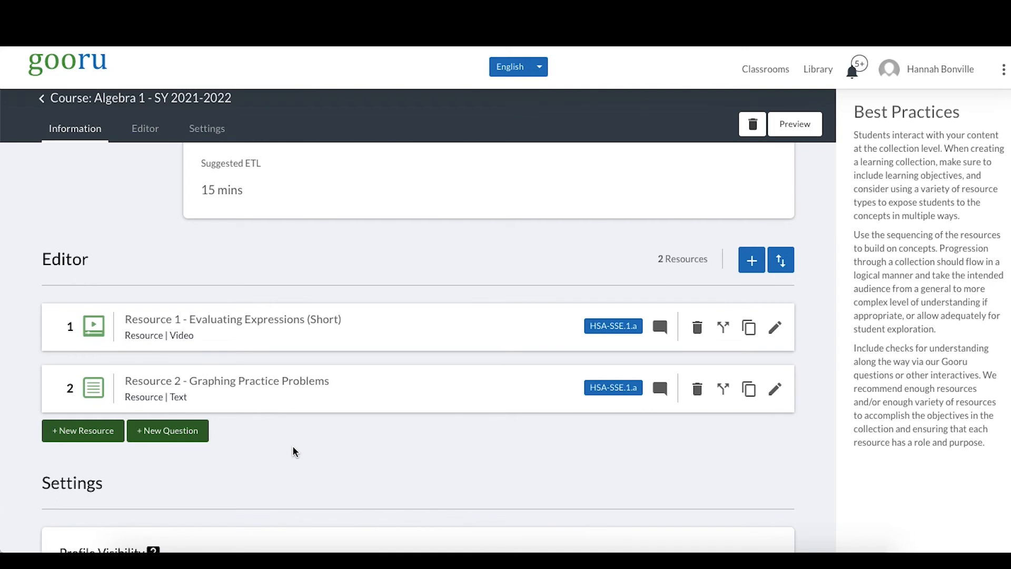
Review the whole collection page, from its visibility settings to its title, objectives, tags and resource list.
scroll(293, 452, down, 2)
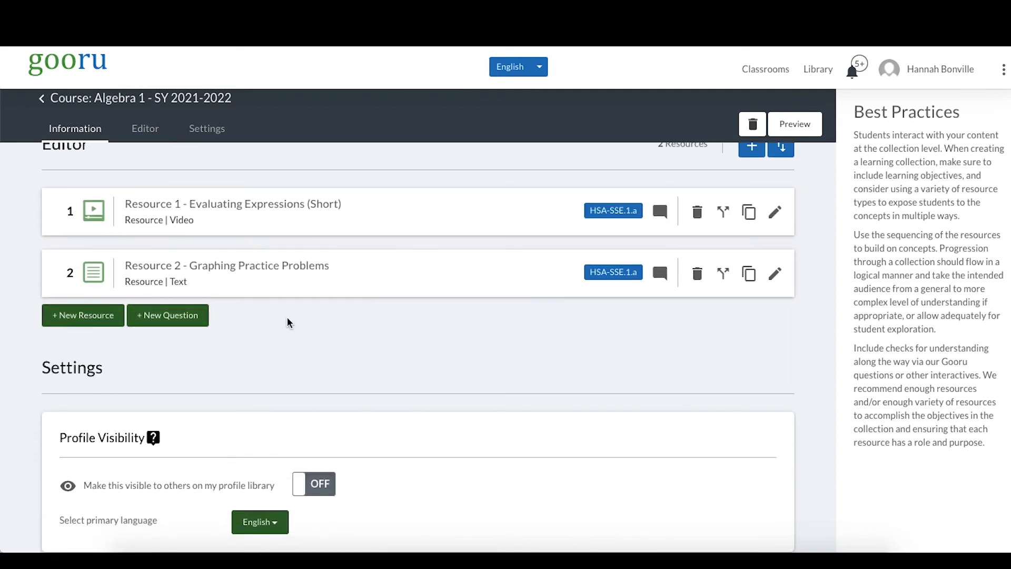
scroll(288, 323, down, 1)
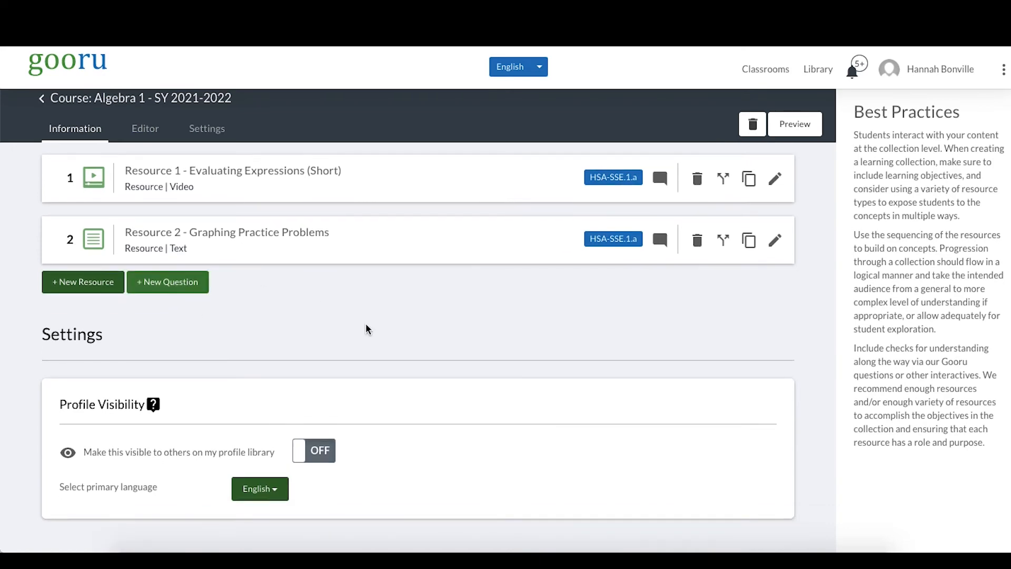
scroll(367, 328, up, 7)
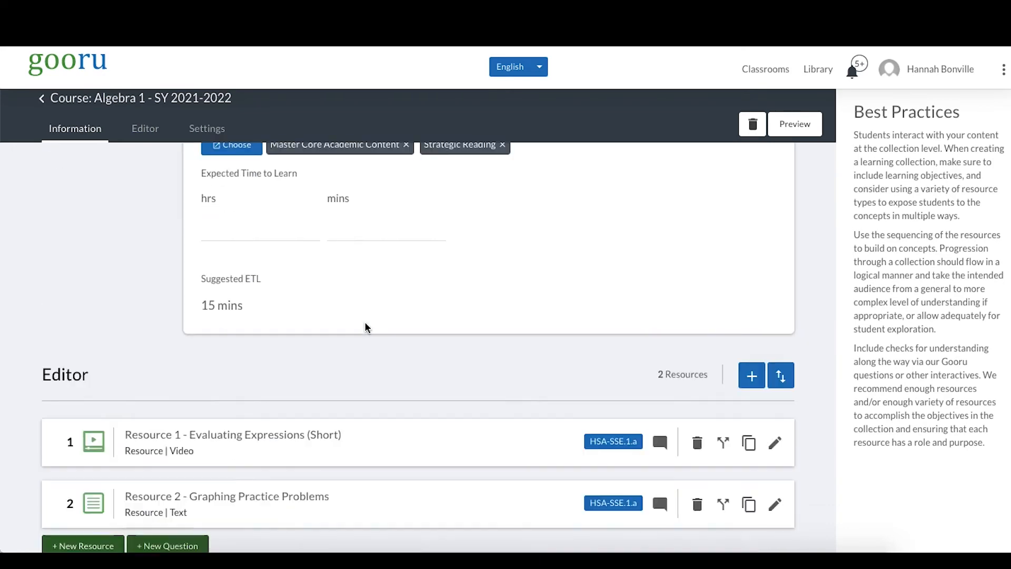
scroll(367, 328, down, 7)
scroll(367, 328, up, 3)
scroll(367, 328, up, 10)
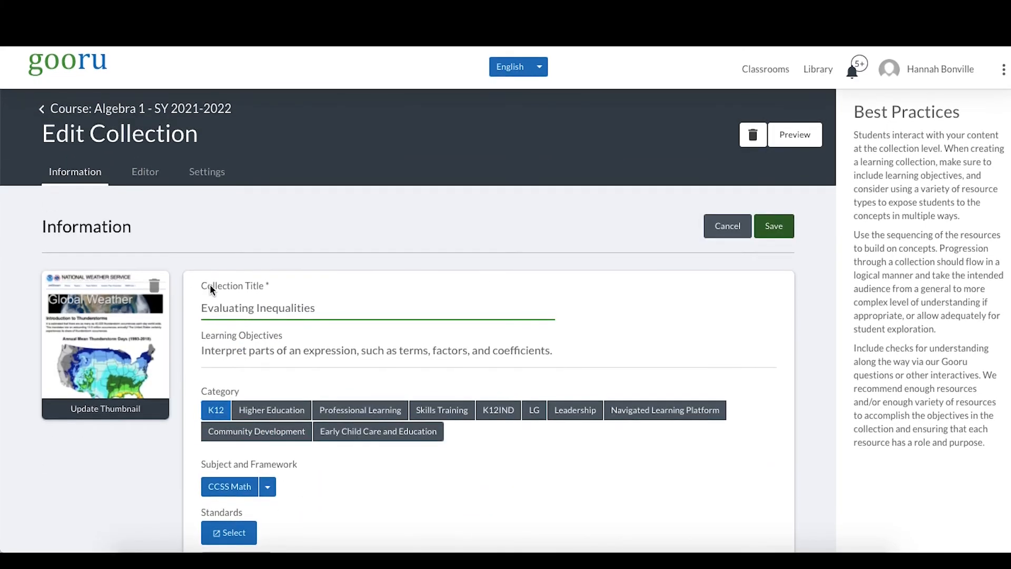
double_click(210, 285)
click(297, 255)
scroll(296, 256, down, 1)
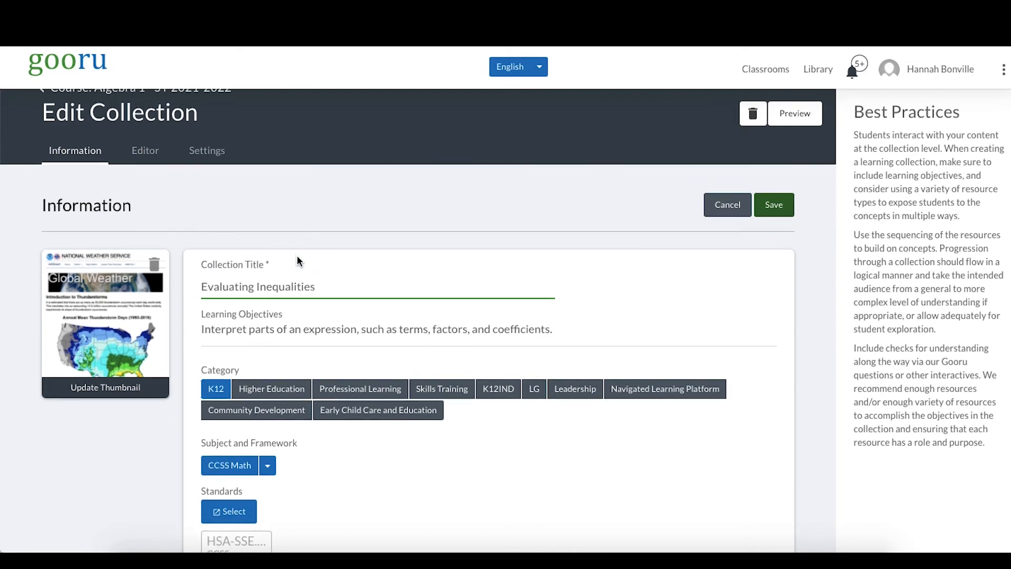
scroll(298, 258, down, 6)
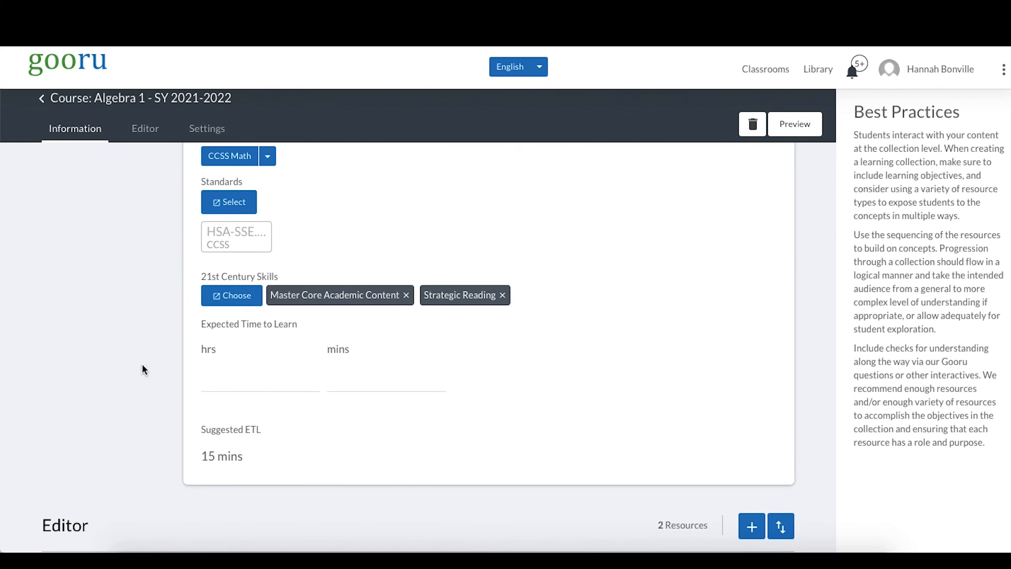
scroll(147, 380, down, 5)
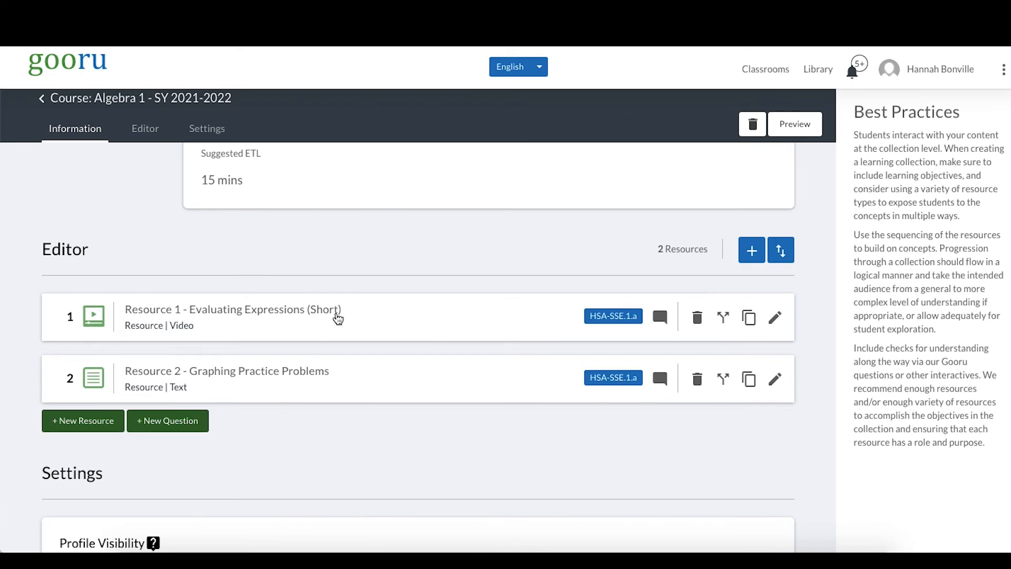
Start a new question in the collection and set its expected time to answer to 2 mins.
click(158, 421)
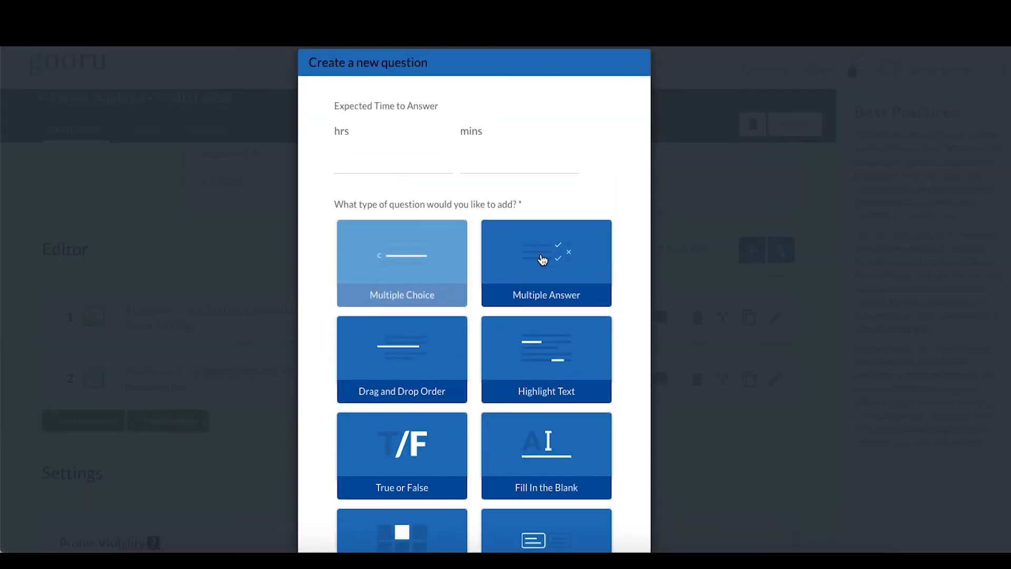
scroll(543, 259, down, 5)
scroll(543, 259, up, 5)
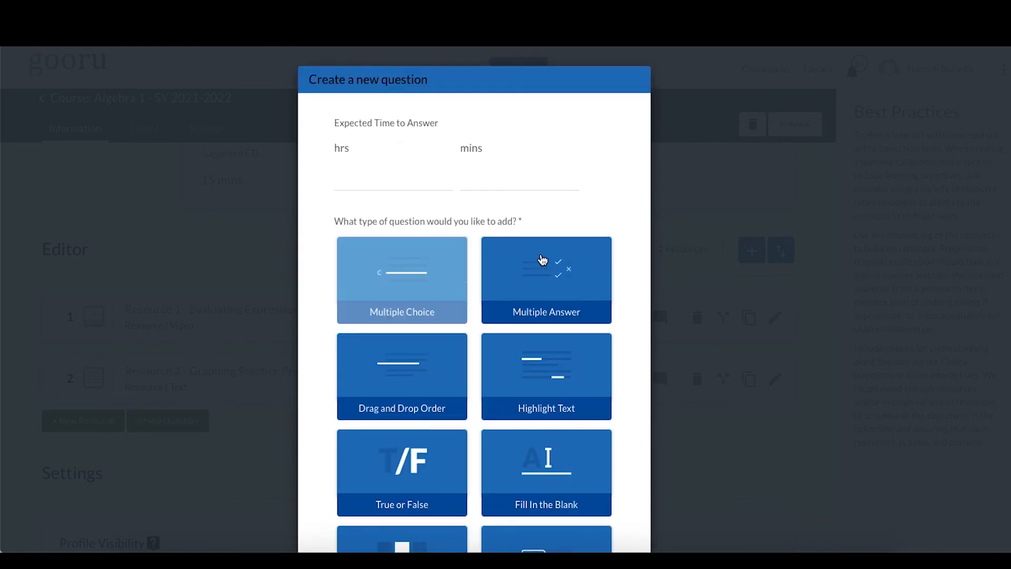
click(513, 168)
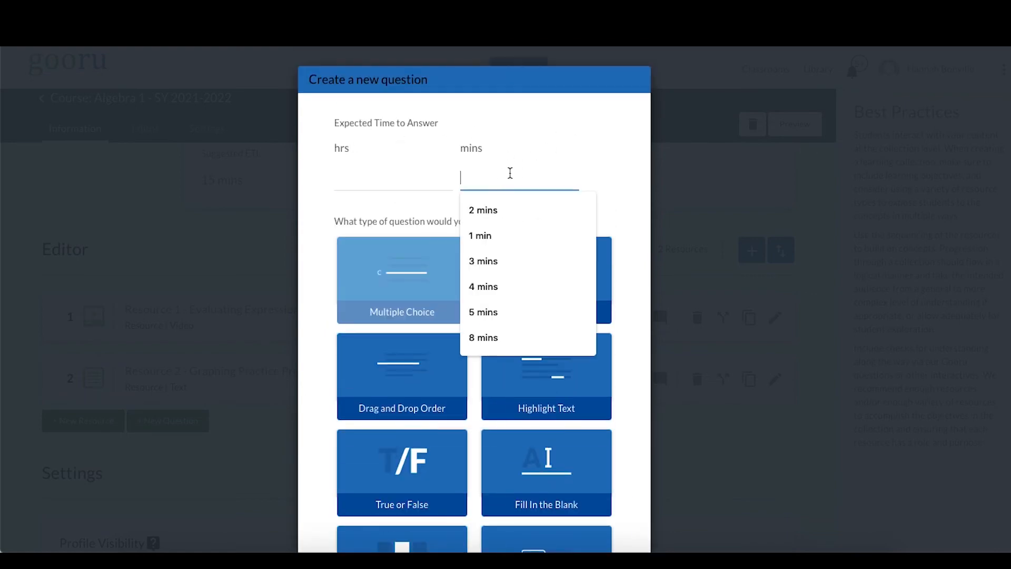
text(2)
key(Return)
Look through the question types offered for the new question, from Multiple Choice to Scientific Argument Level 2.
scroll(642, 162, down, 3)
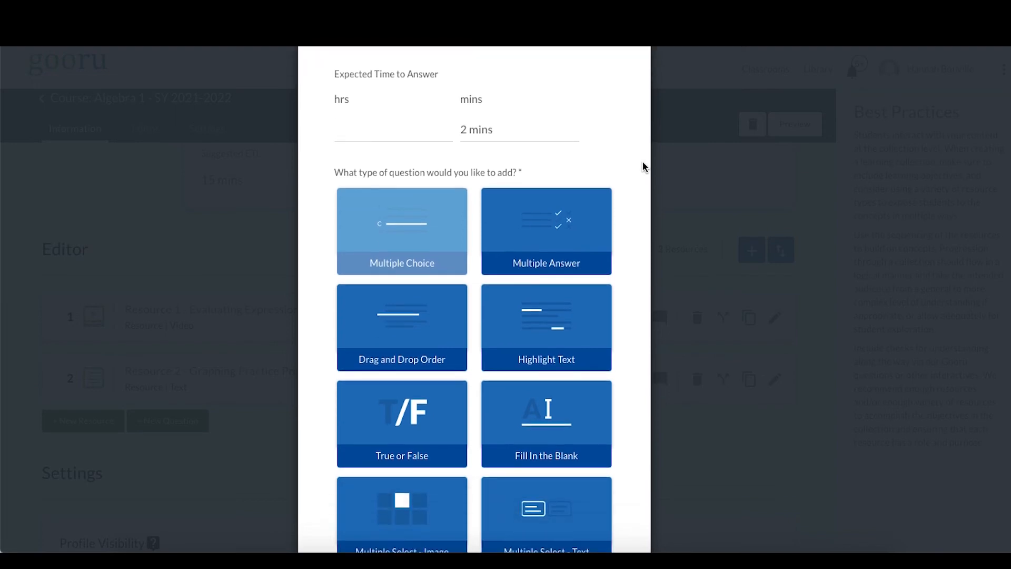
scroll(643, 161, down, 3)
scroll(643, 161, up, 6)
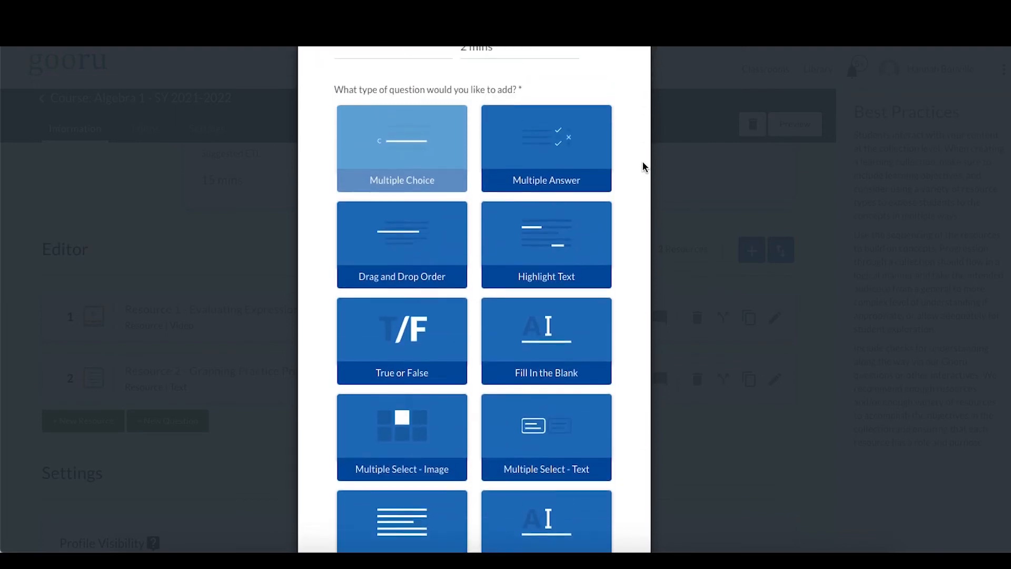
scroll(409, 242, down, 2)
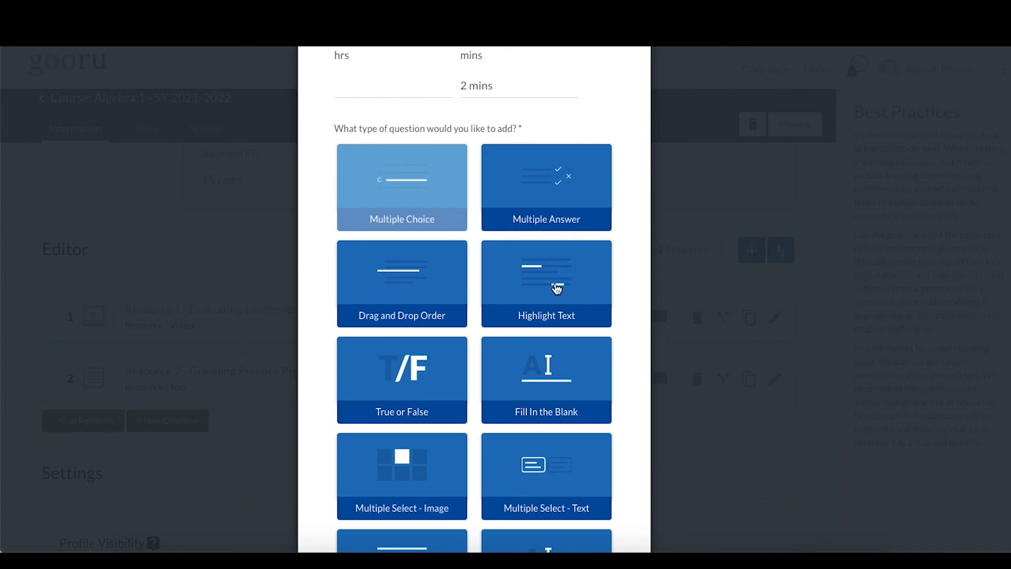
scroll(403, 350, down, 2)
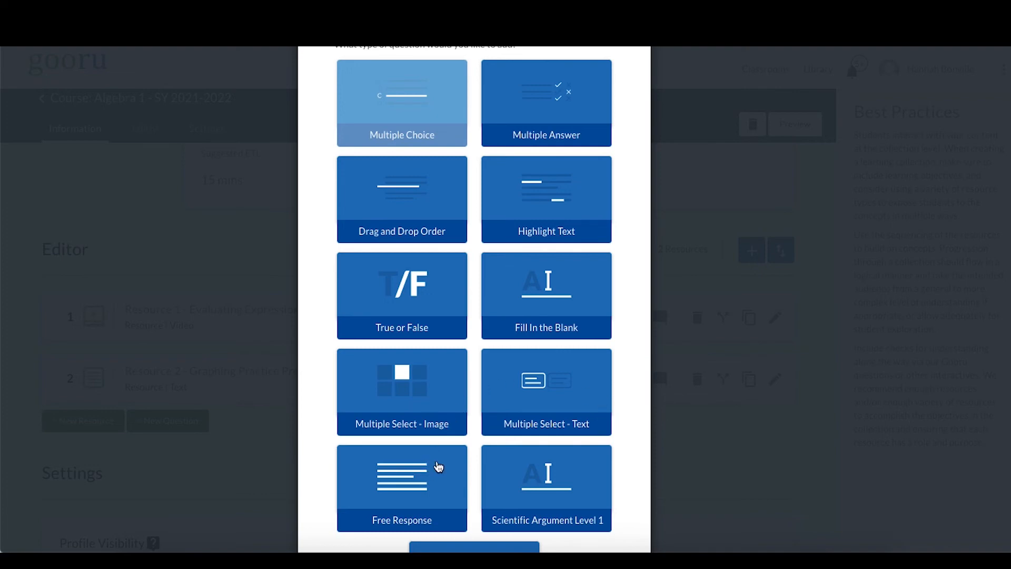
scroll(569, 472, down, 3)
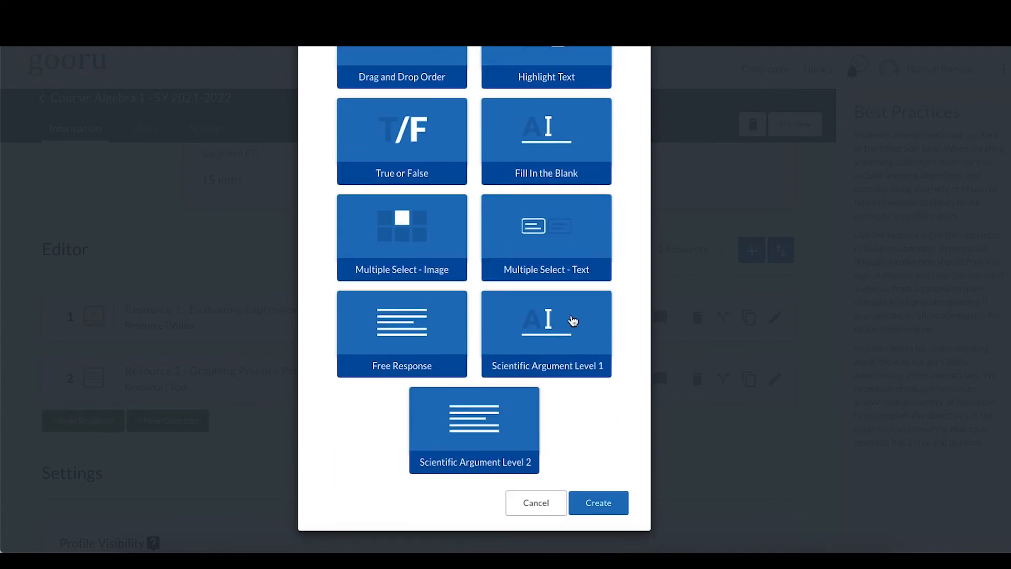
scroll(520, 404, up, 4)
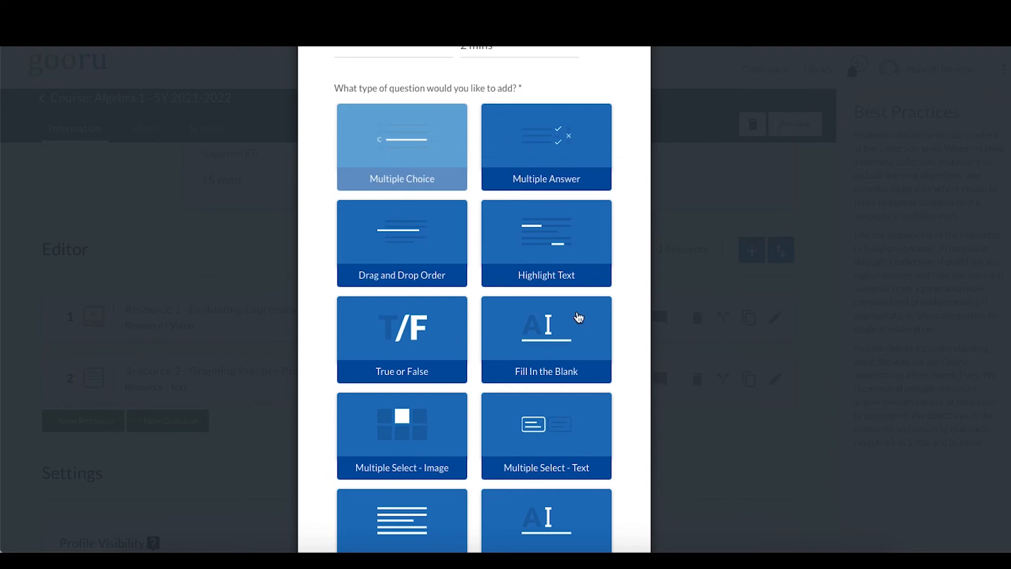
scroll(572, 341, down, 4)
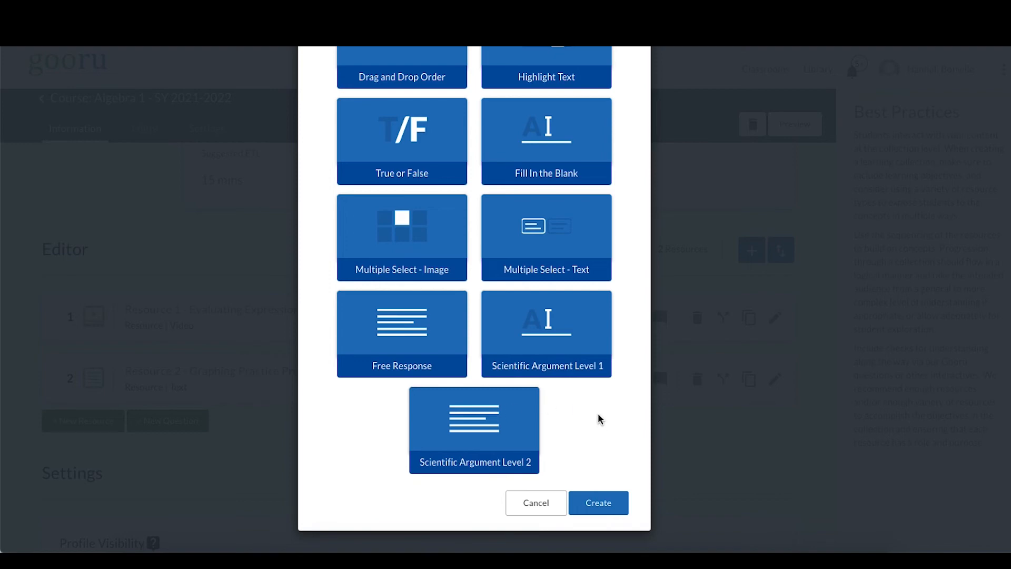
scroll(598, 414, up, 4)
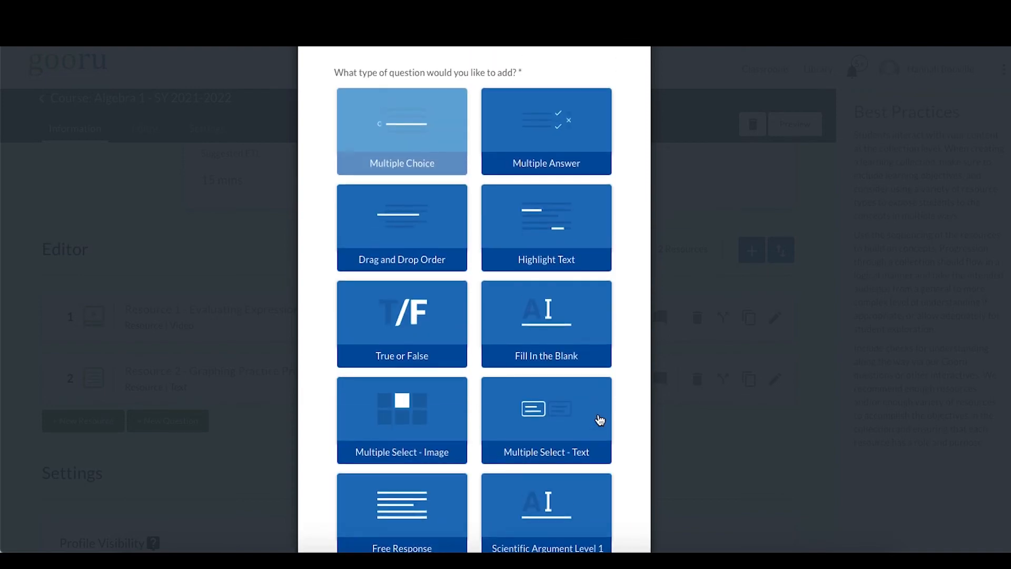
scroll(599, 420, up, 3)
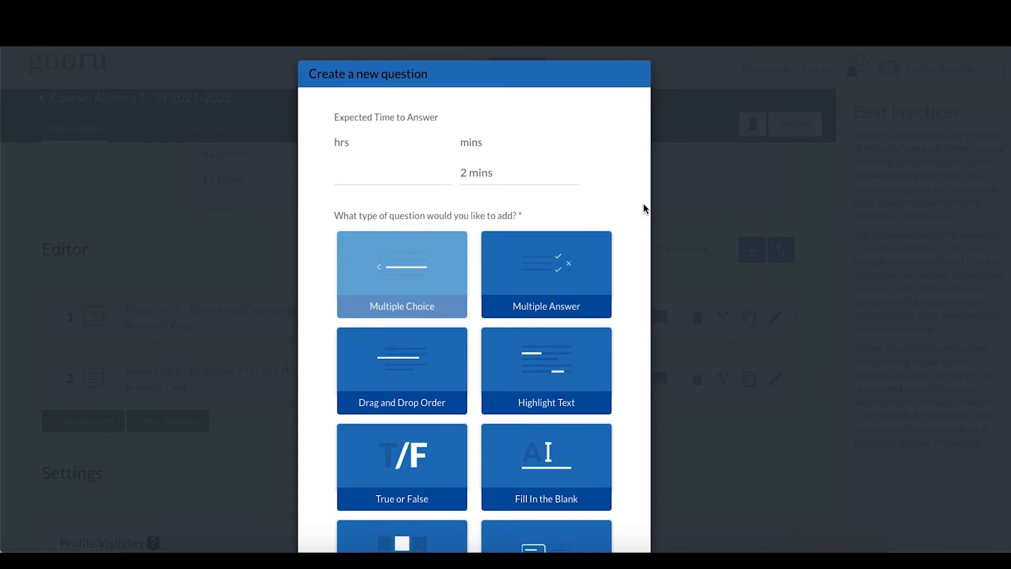
Create the new question with the Multiple Choice type.
scroll(643, 208, down, 4)
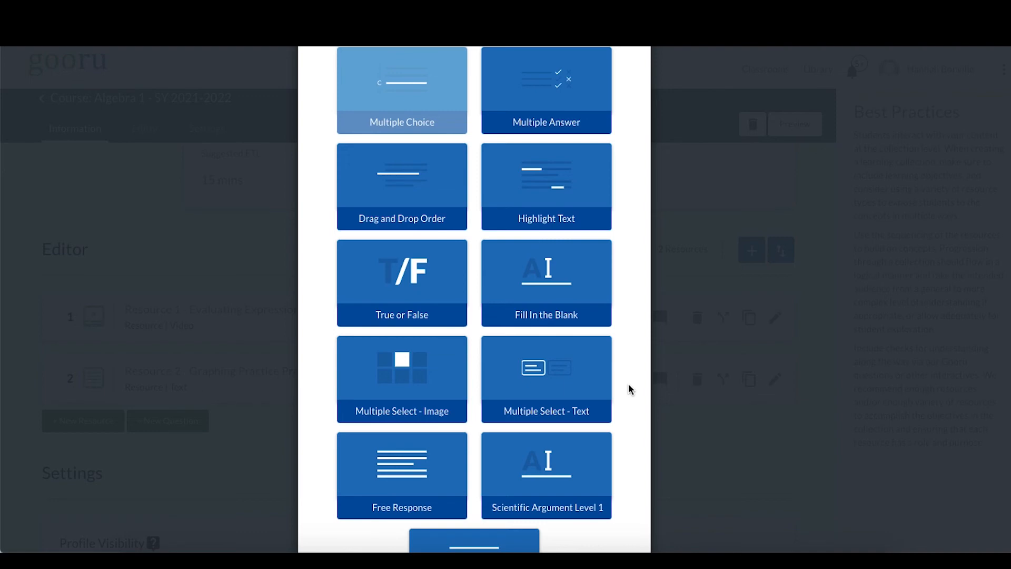
scroll(628, 390, down, 3)
click(600, 503)
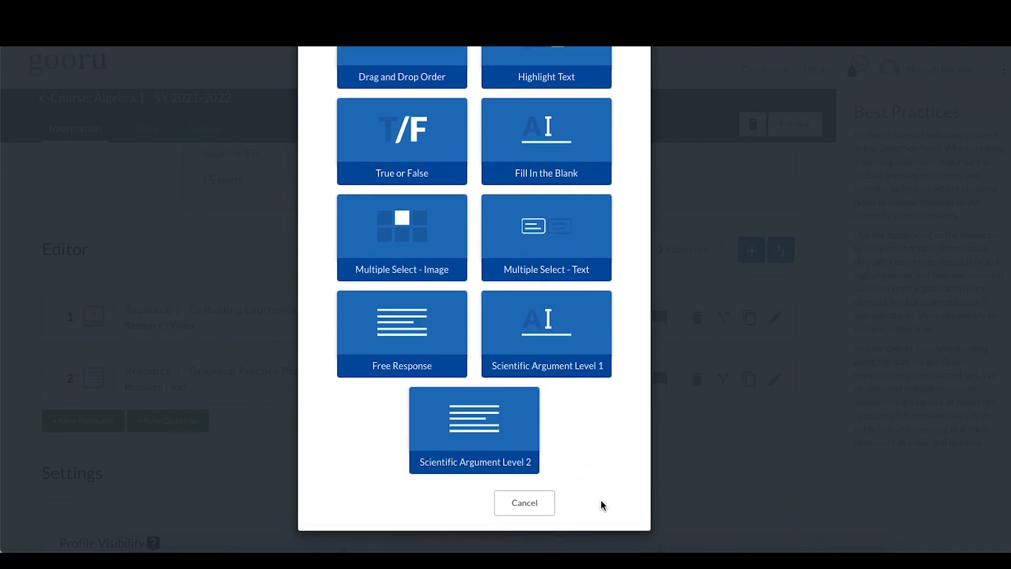
scroll(401, 303, up, 3)
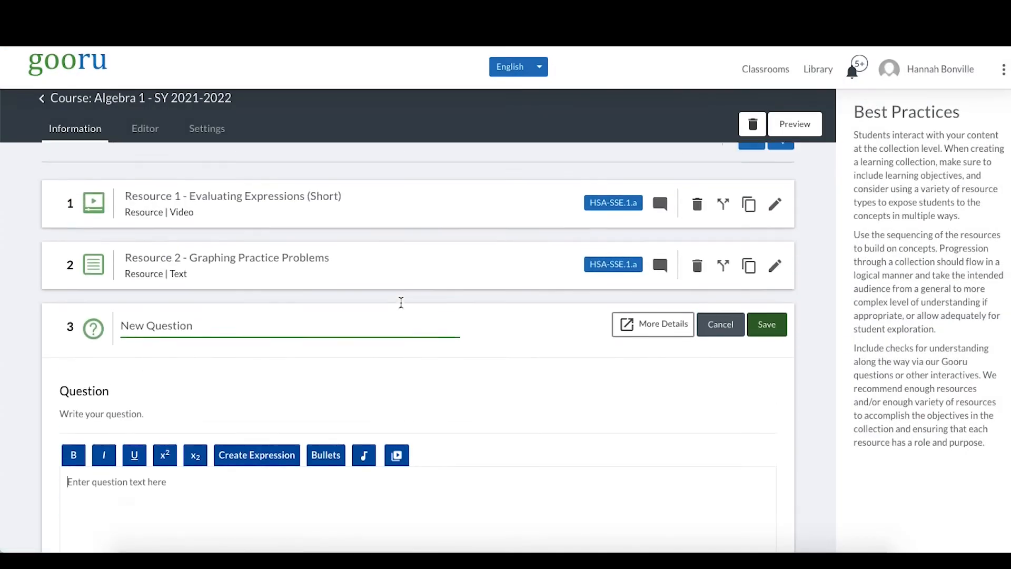
scroll(401, 303, up, 1)
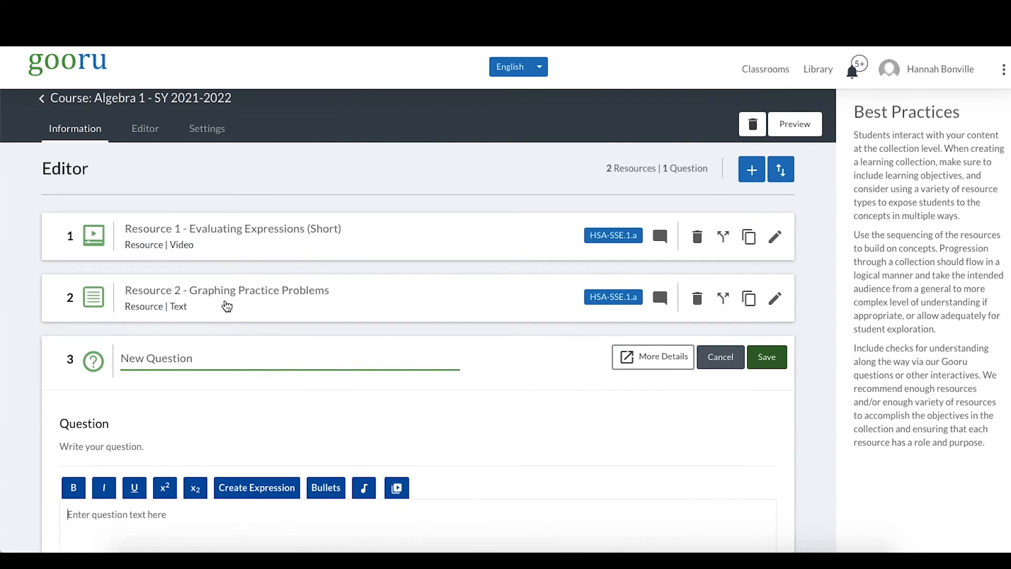
Replace the new question's title with "Question 1".
scroll(219, 352, down, 3)
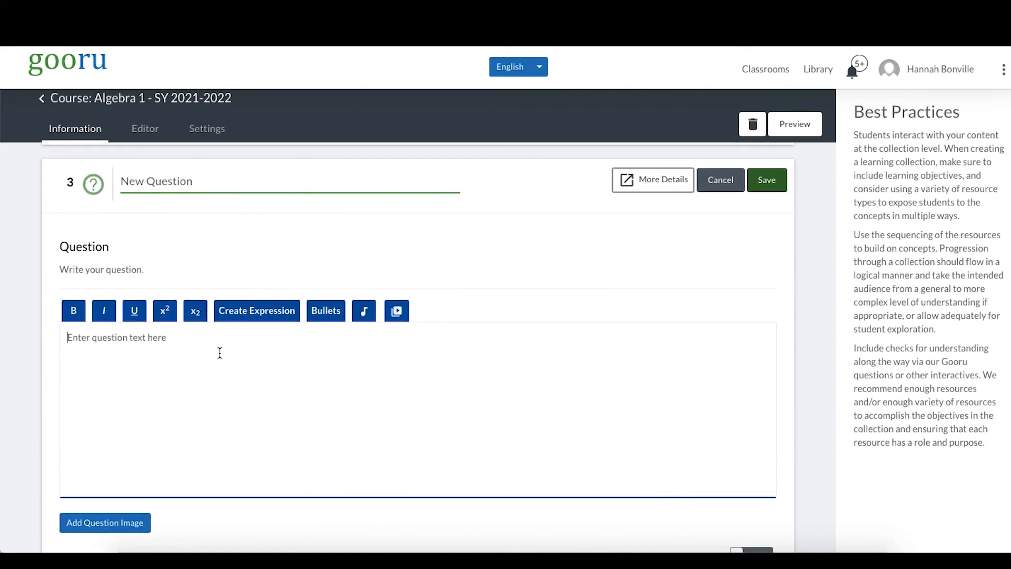
scroll(219, 352, up, 2)
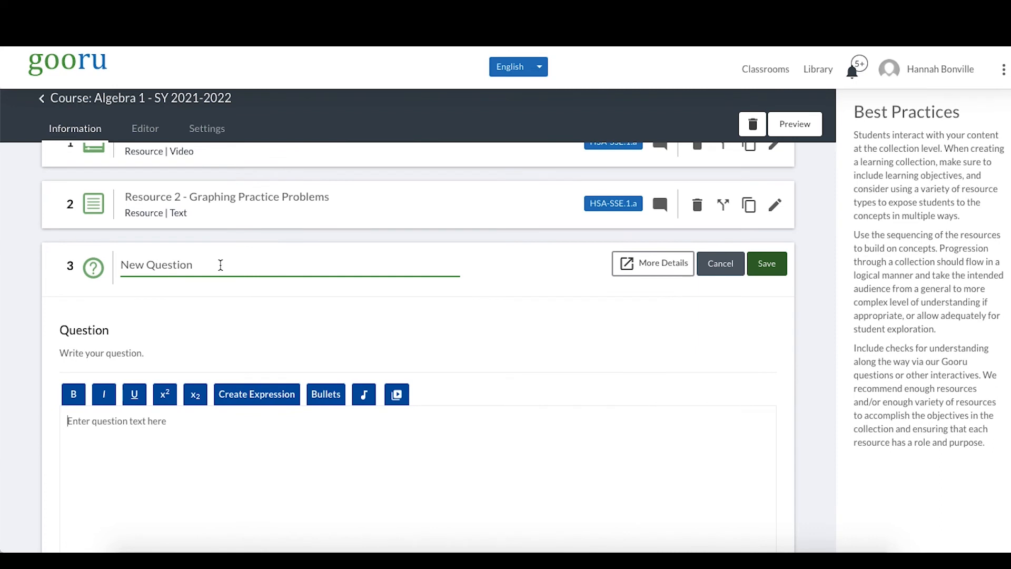
drag(220, 265, 112, 268)
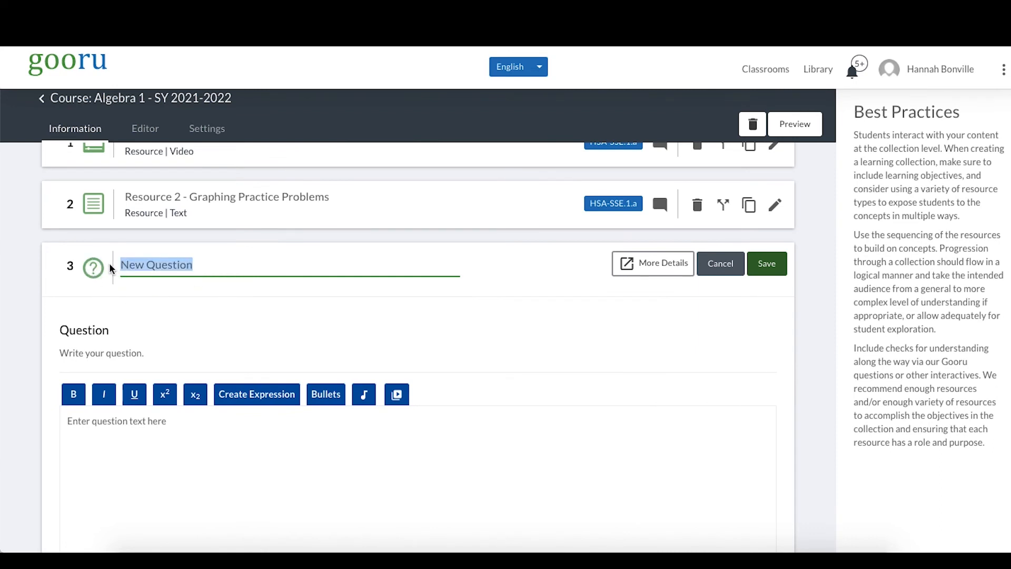
key(BackSpace)
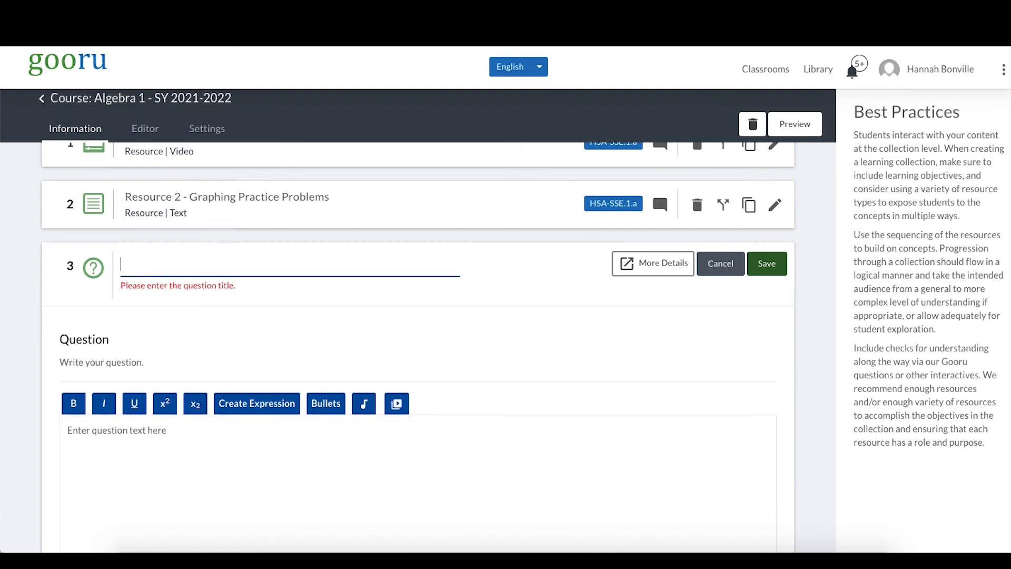
text(Question 1)
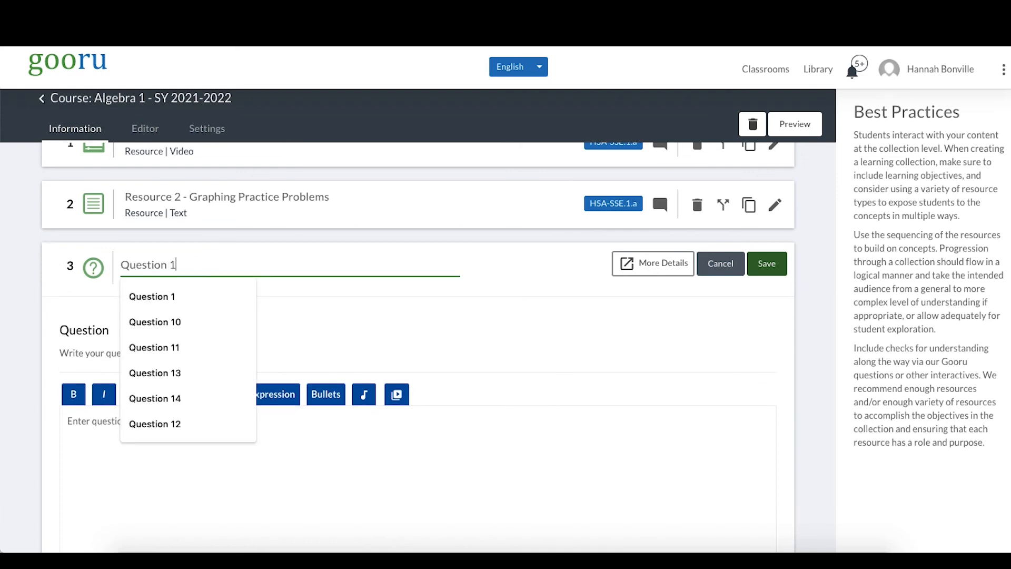
click(161, 481)
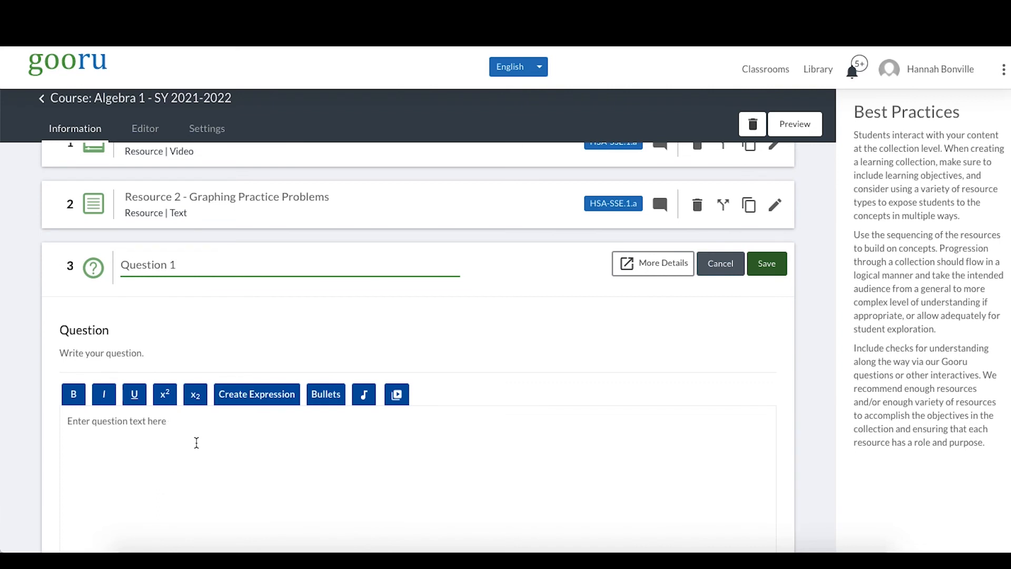
click(182, 270)
Enter "Question text goes here." as the text of Question 1.
click(189, 515)
scroll(190, 429, down, 1)
drag(186, 360, 14, 345)
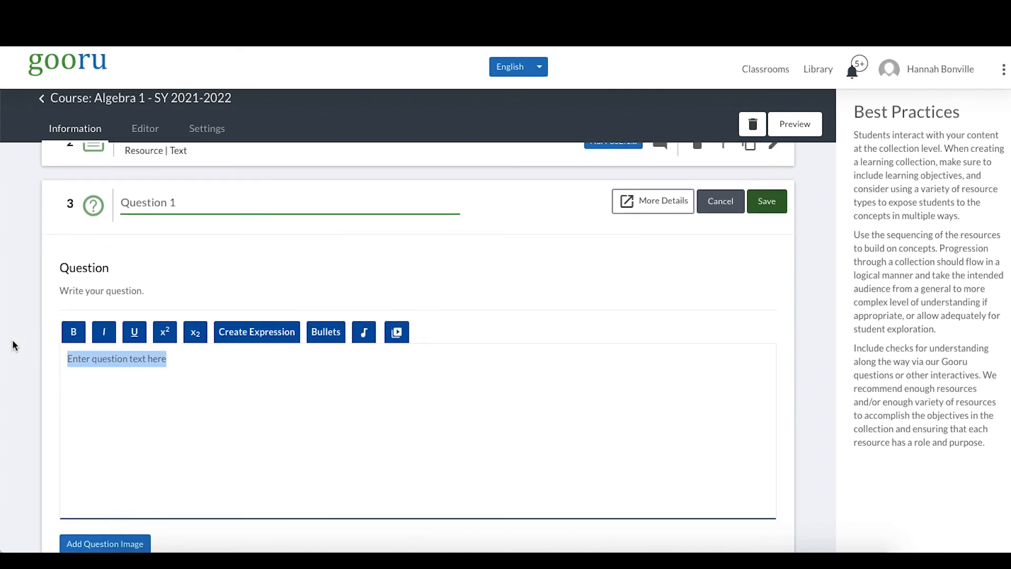
text(Question text)
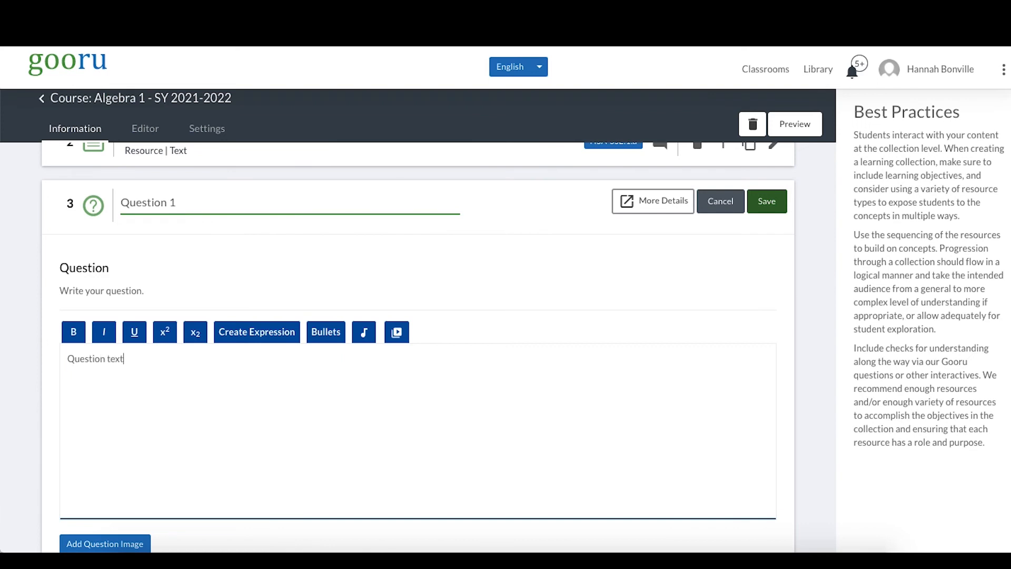
text( goes here.)
Examine the math symbols available for building an expression in the question text, and close the expression editor.
click(256, 338)
scroll(376, 392, down, 3)
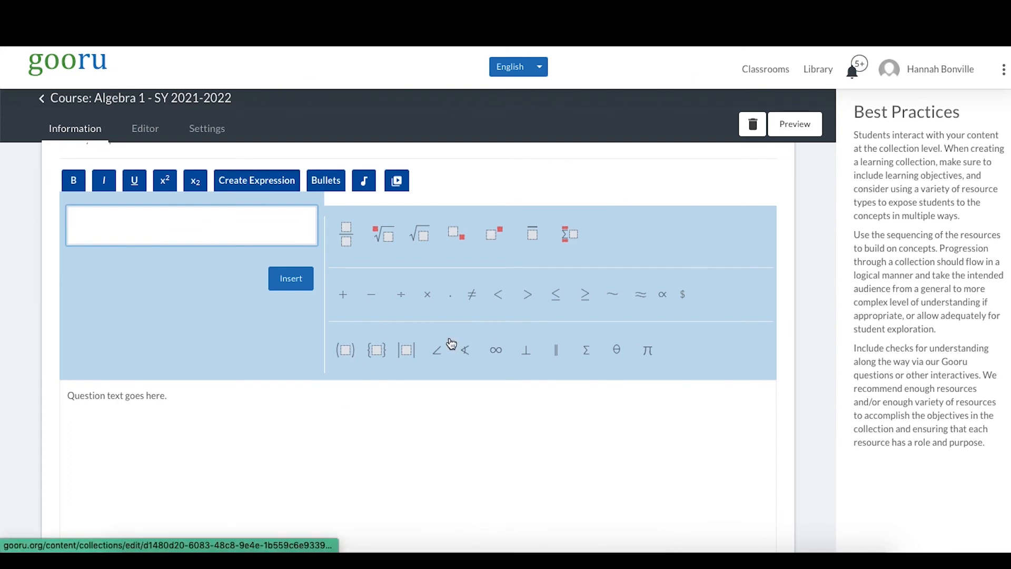
click(259, 185)
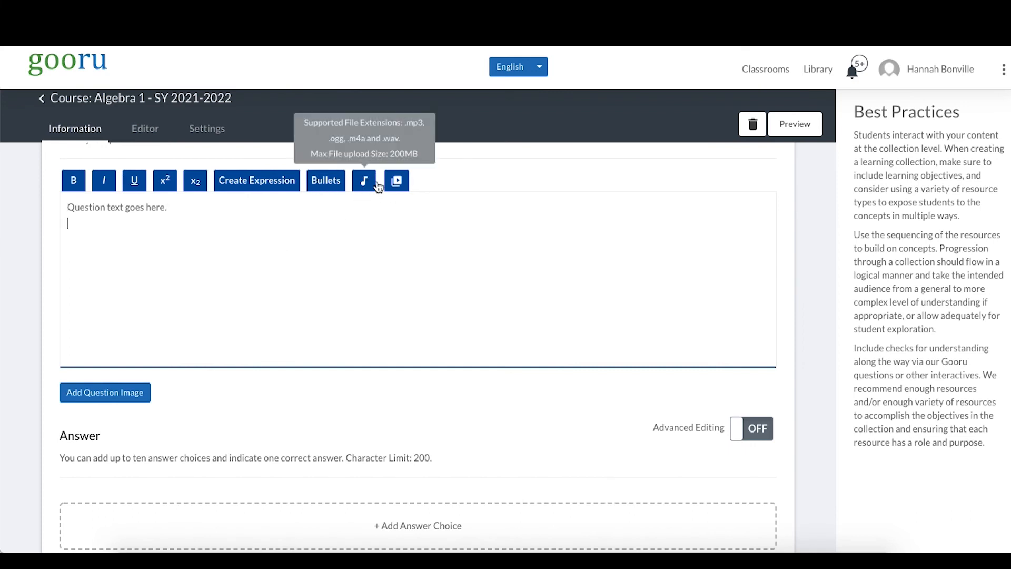
click(180, 213)
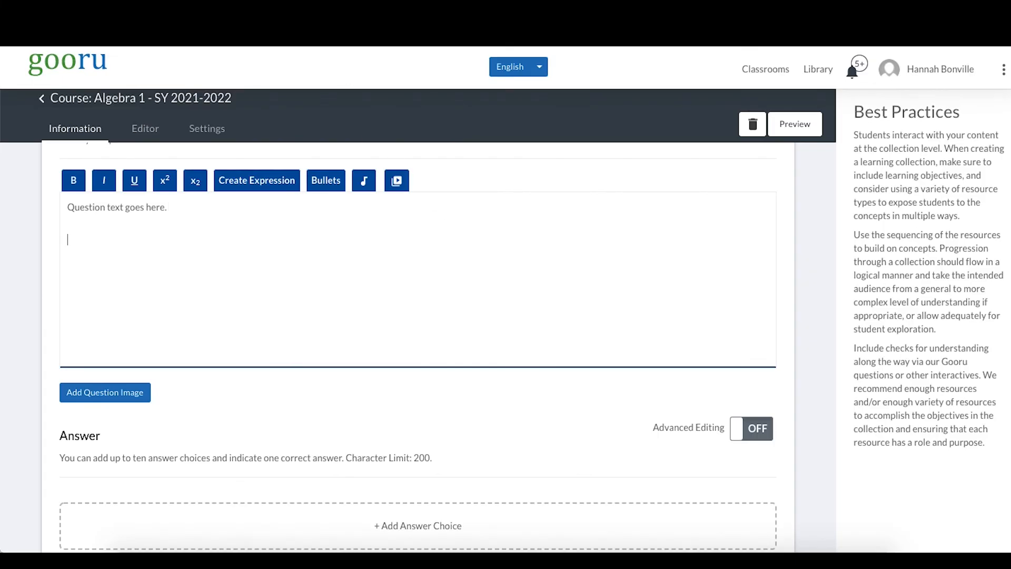
key(Return)
text(https://www.youtube.com/watch?v=I-hu-8rTTiw)
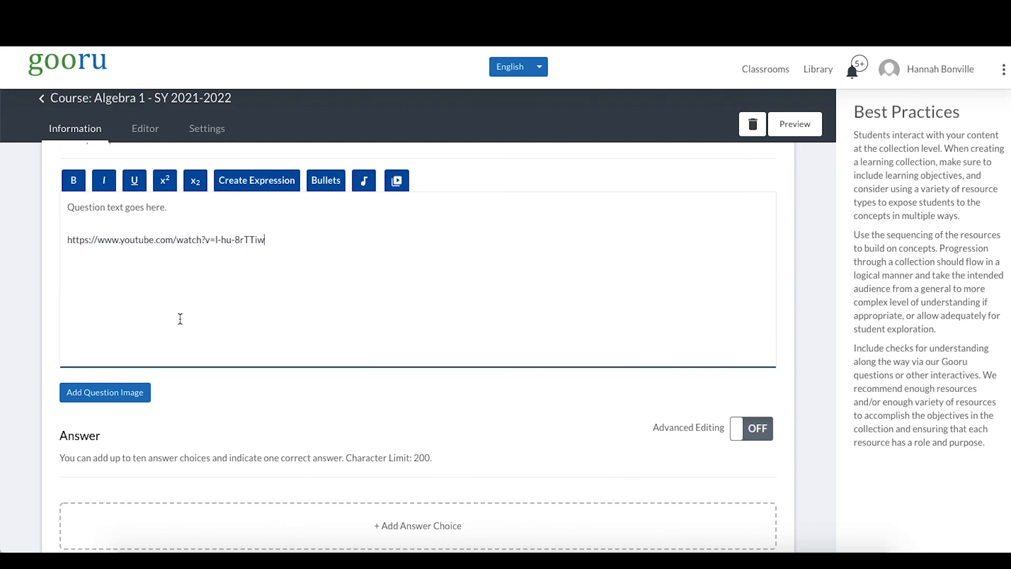
Add the image bird-34663_960_720.png from the Desktop to Question 1 and check it beneath the question text.
click(136, 393)
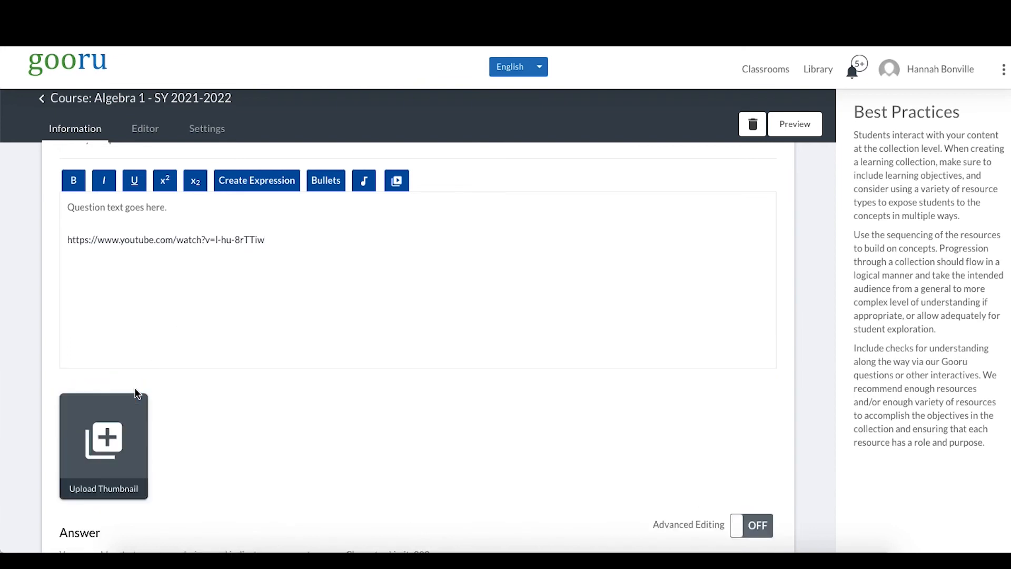
scroll(136, 393, down, 3)
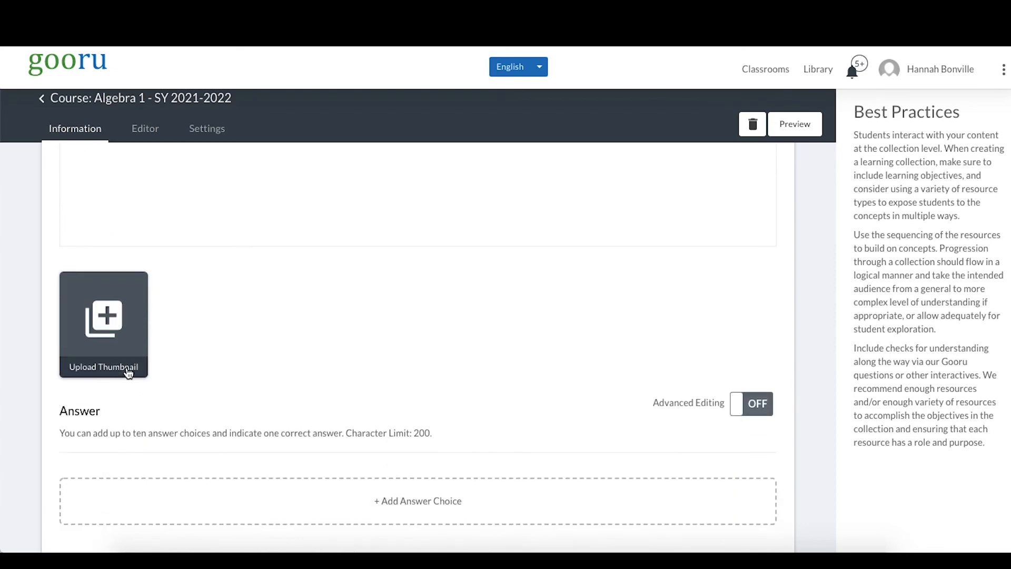
click(129, 369)
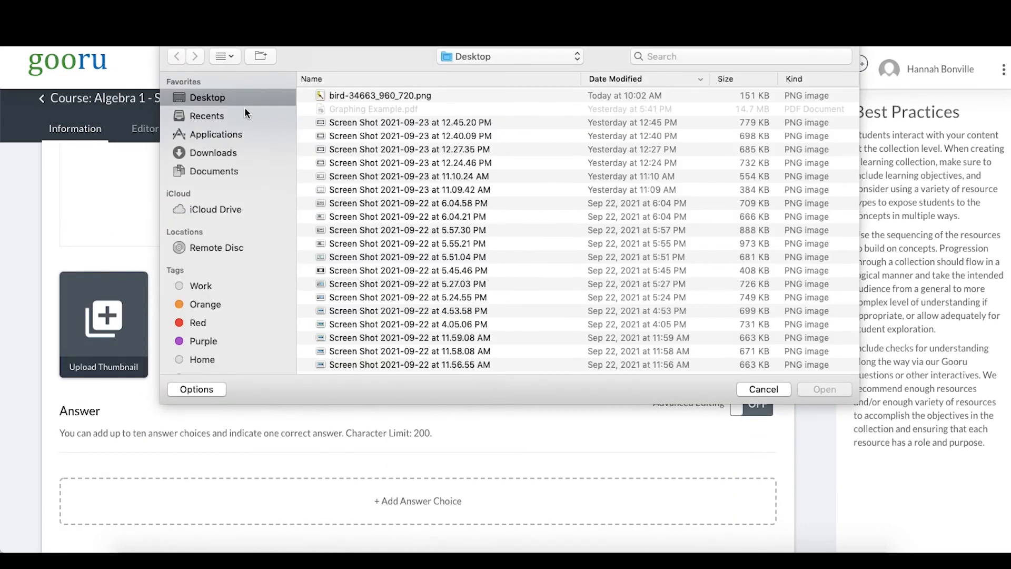
click(405, 96)
click(825, 390)
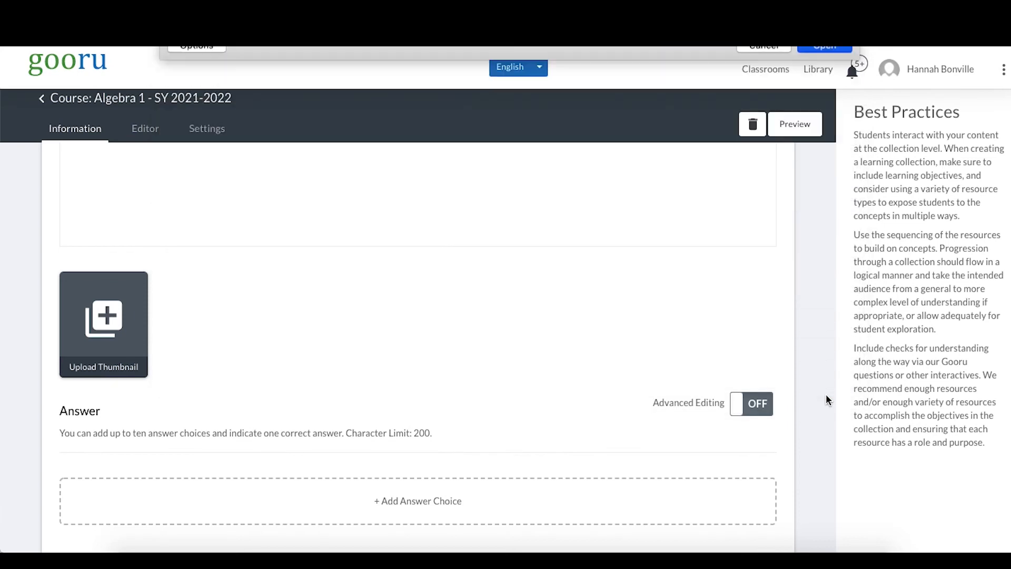
scroll(474, 369, up, 3)
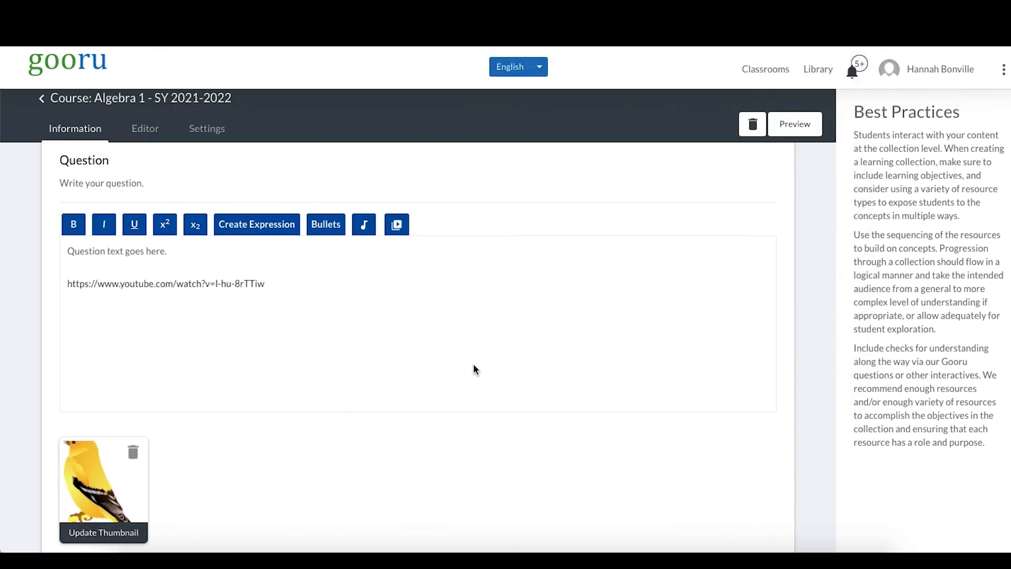
scroll(473, 369, down, 1)
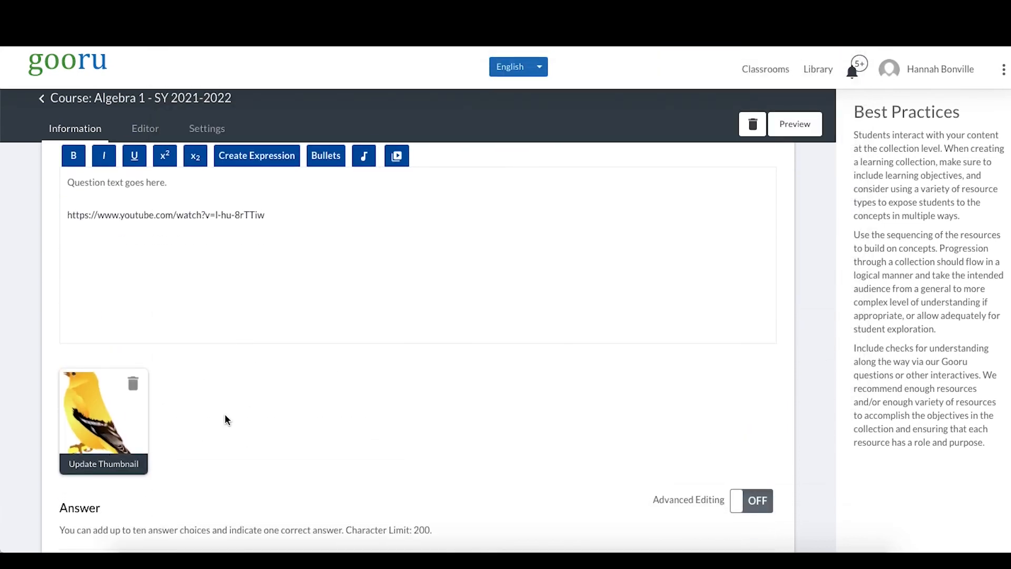
scroll(391, 397, up, 1)
scroll(391, 396, down, 2)
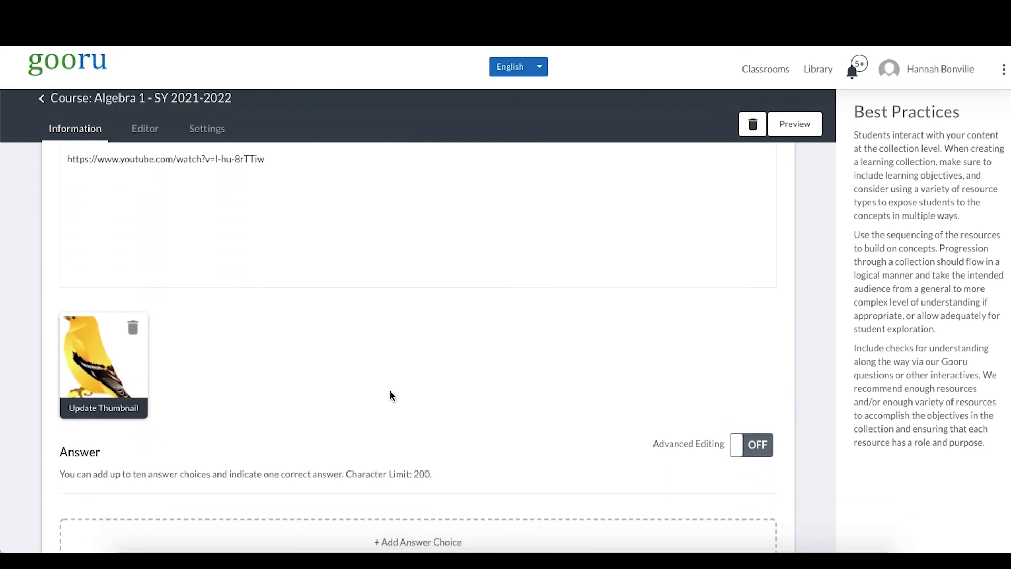
Add three blank answer choices to Question 1 and turn on Advanced Editing for the answers.
scroll(391, 395, up, 1)
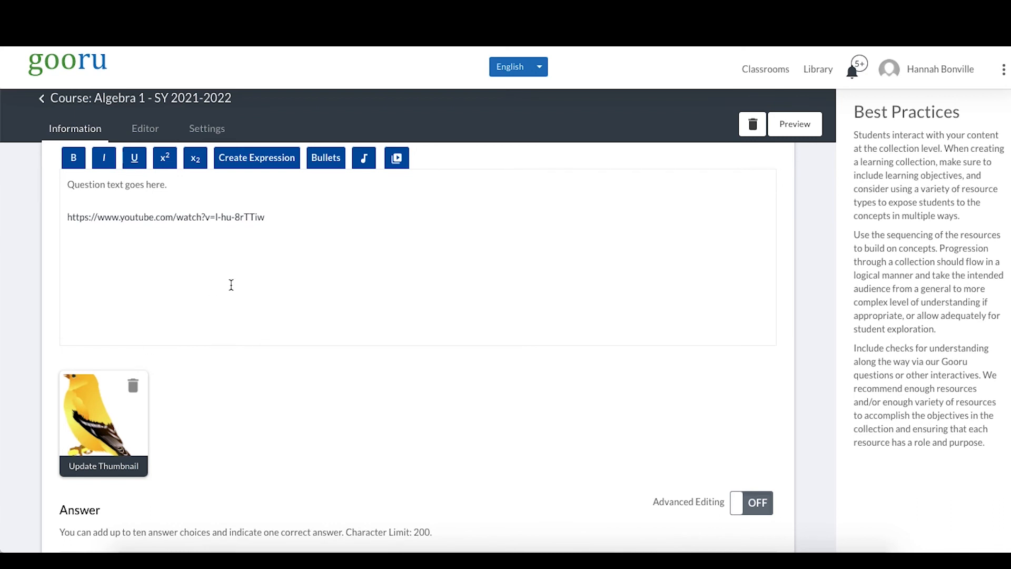
scroll(288, 263, down, 6)
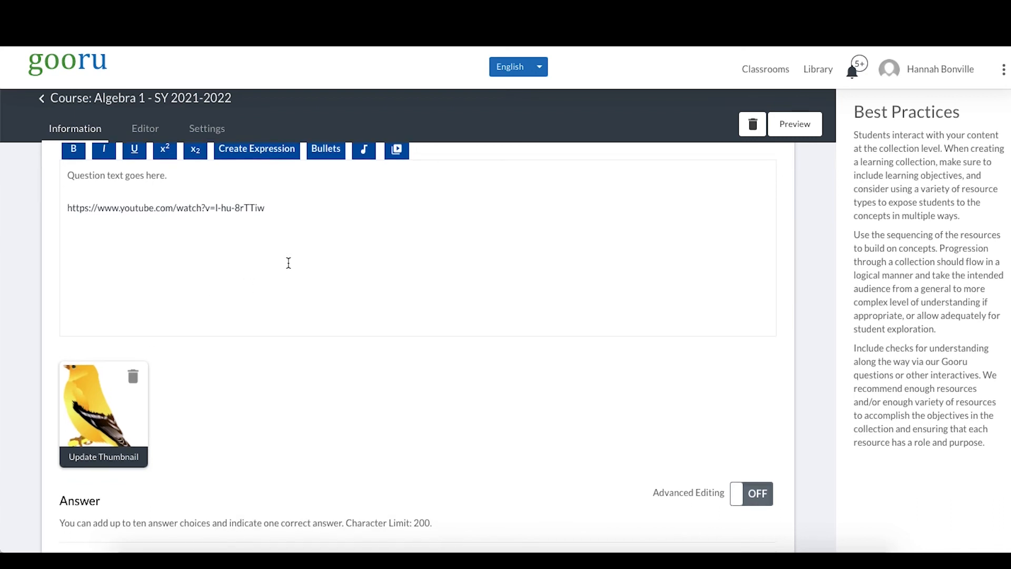
scroll(288, 267, down, 1)
scroll(287, 268, up, 1)
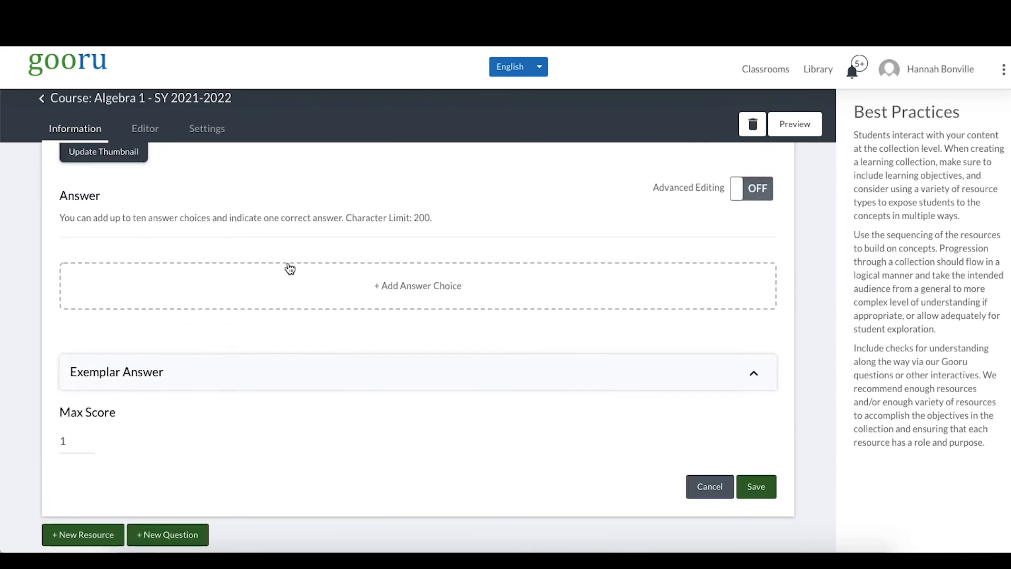
click(432, 285)
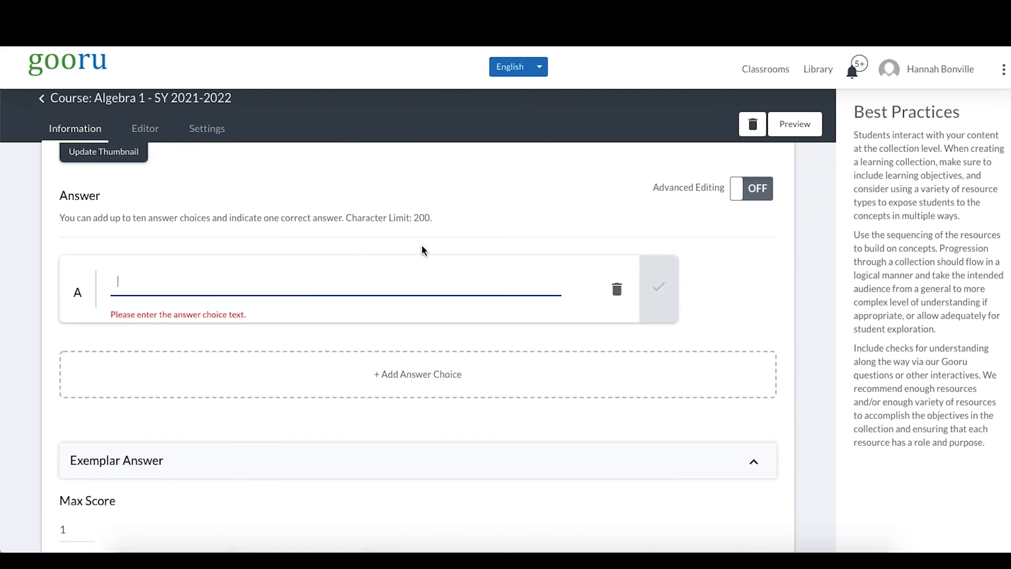
click(430, 366)
click(343, 449)
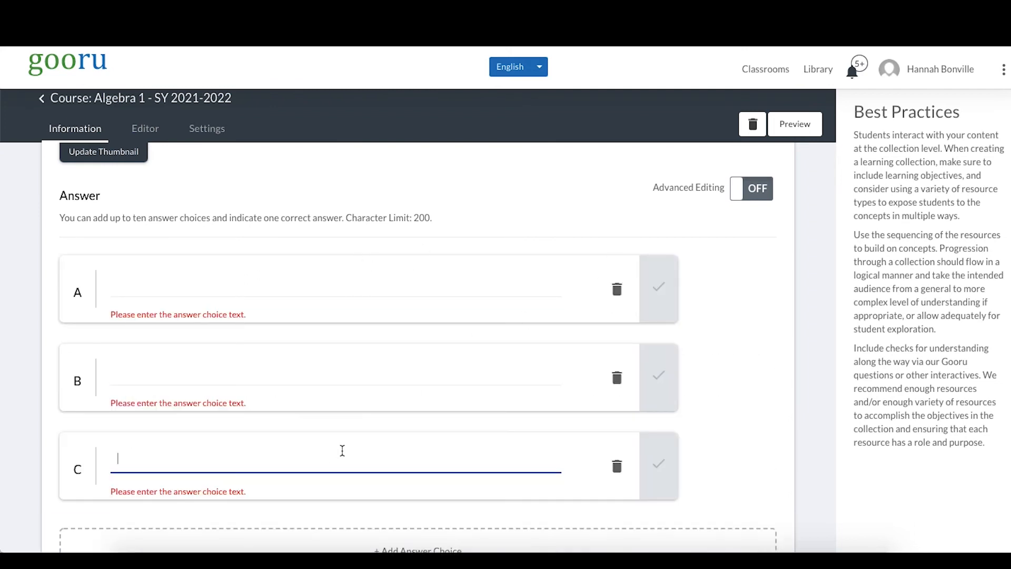
click(759, 199)
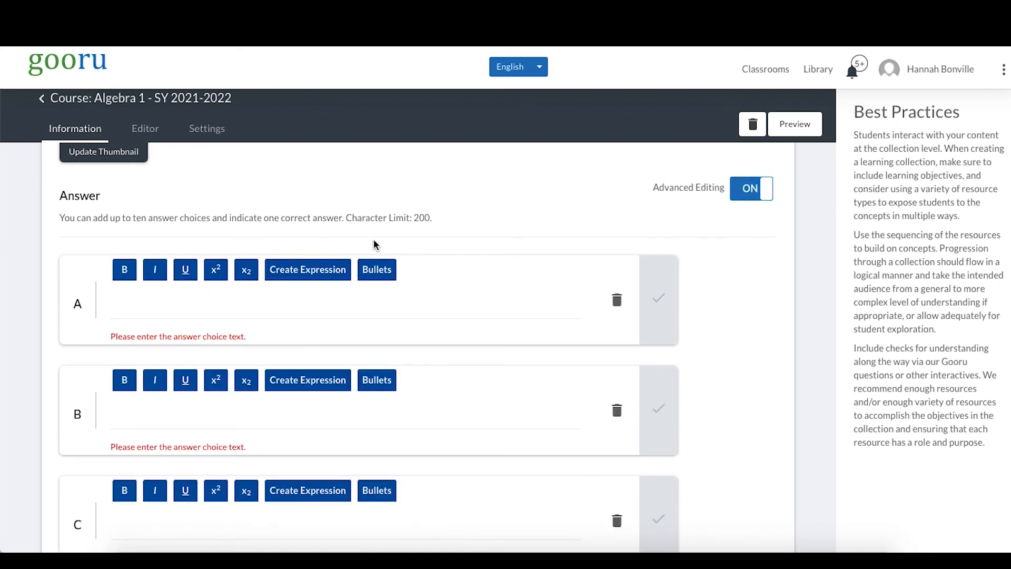
Insert the expressions 1 and 2 as the contents of answer choices A and B.
click(322, 270)
click(258, 369)
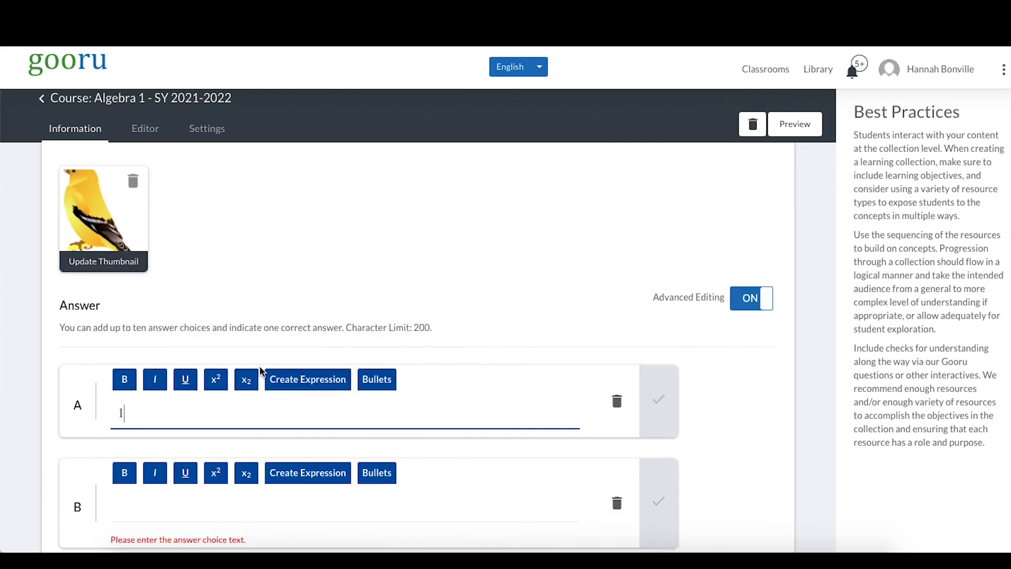
scroll(259, 368, down, 3)
click(277, 363)
click(327, 343)
text(2)
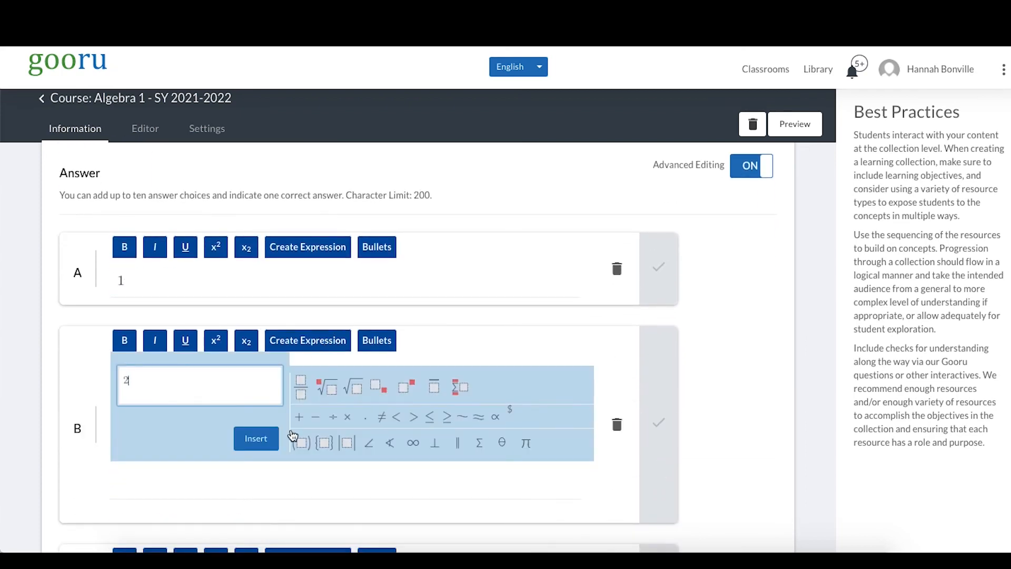
click(256, 439)
Insert the expression 3 in answer choice C and mark choice A as the correct answer.
scroll(267, 445, down, 3)
click(182, 400)
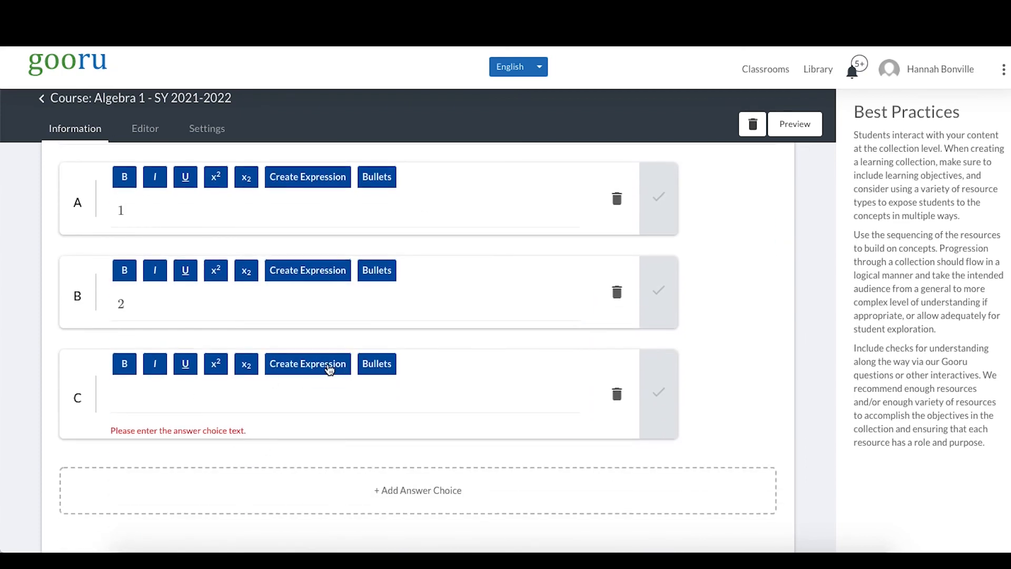
click(326, 365)
text(3)
click(275, 467)
scroll(782, 378, down, 1)
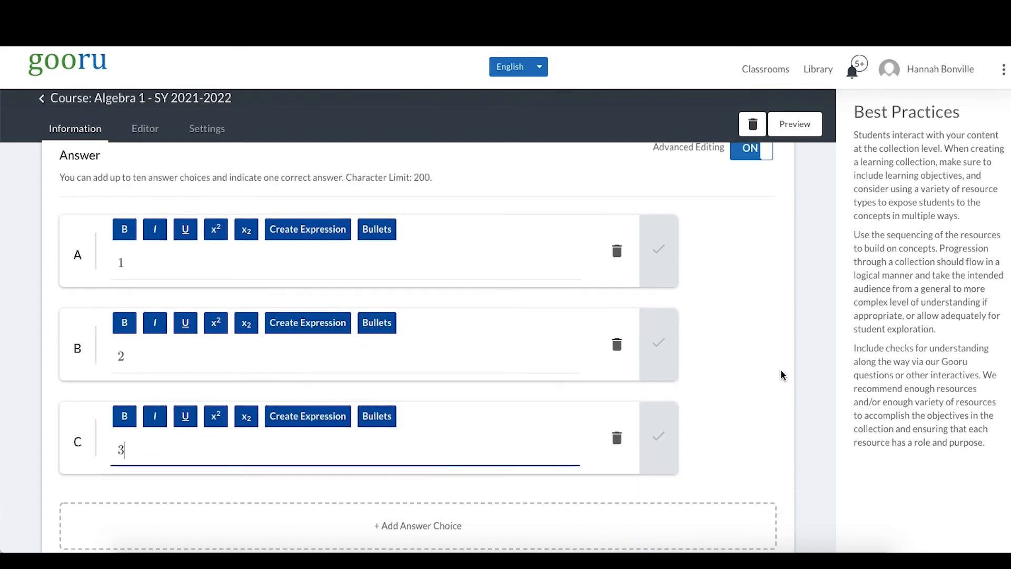
scroll(781, 376, up, 1)
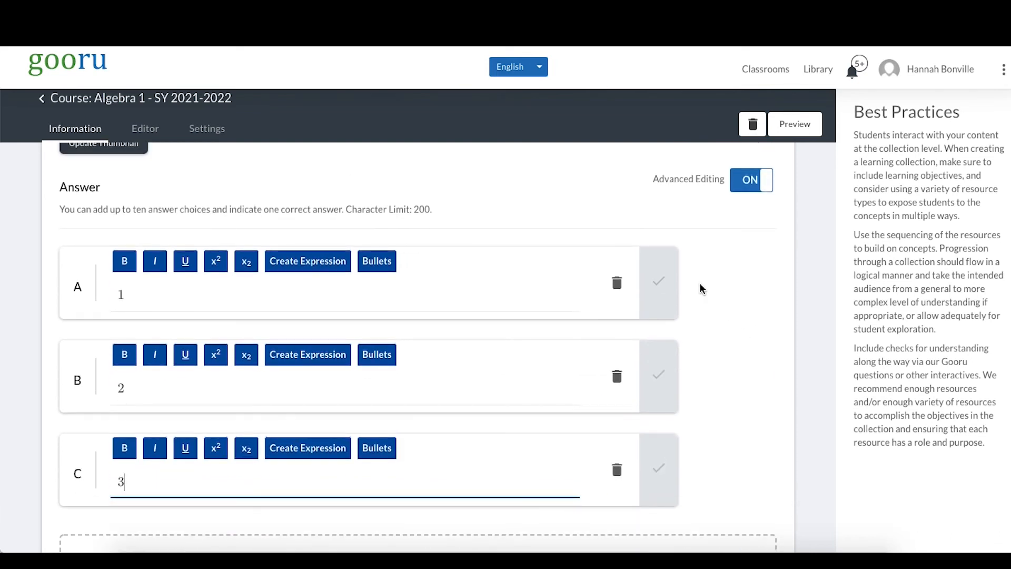
click(669, 293)
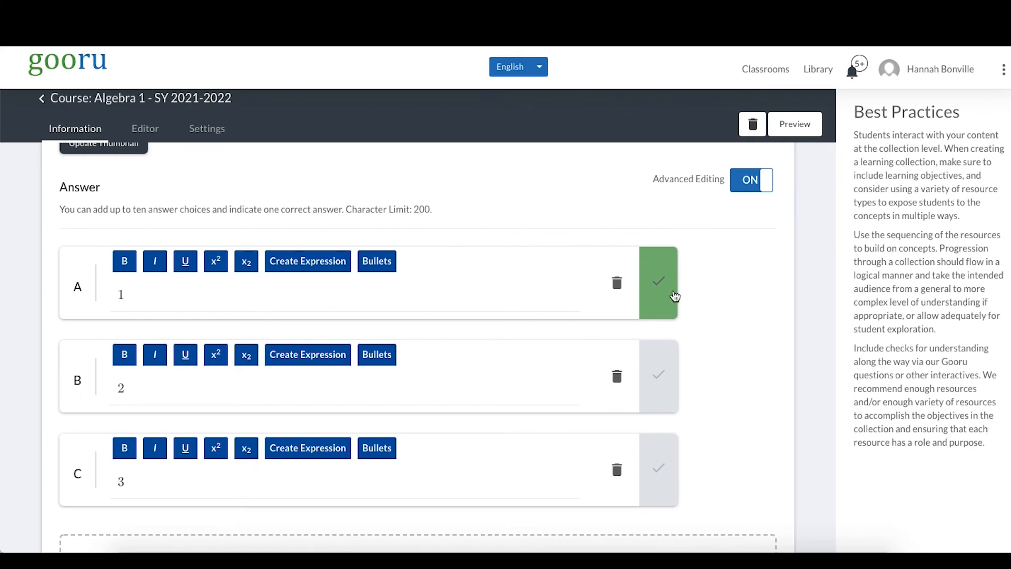
Expand the Exemplar Answer section, review its text, attachment and max score options, and save Question 1.
scroll(768, 287, down, 5)
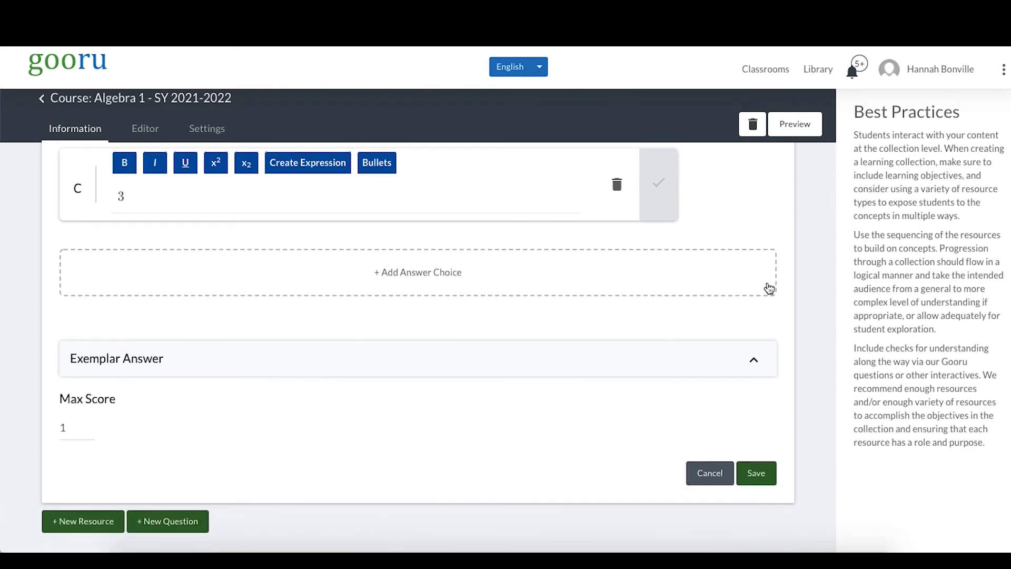
scroll(768, 287, down, 1)
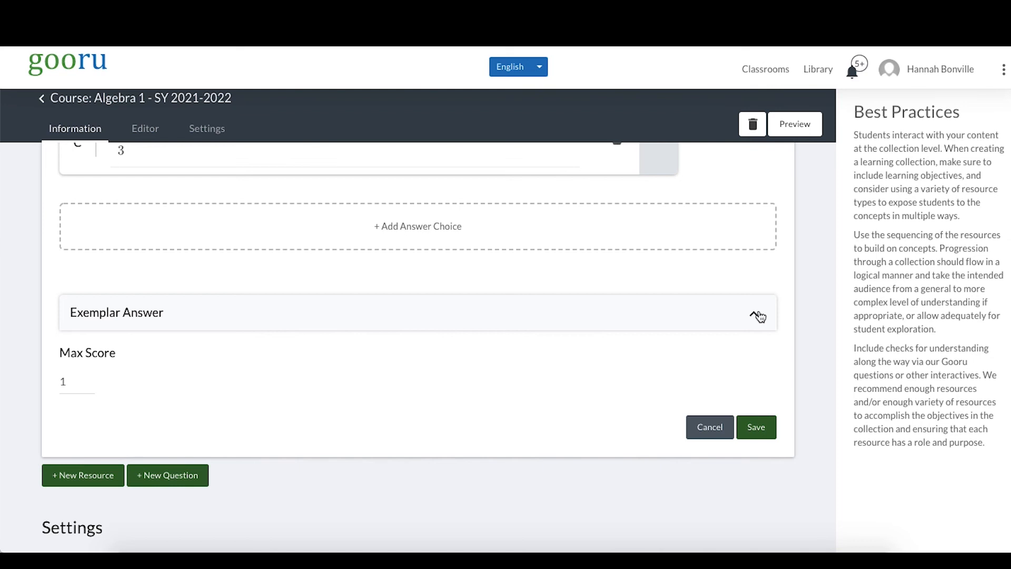
click(760, 317)
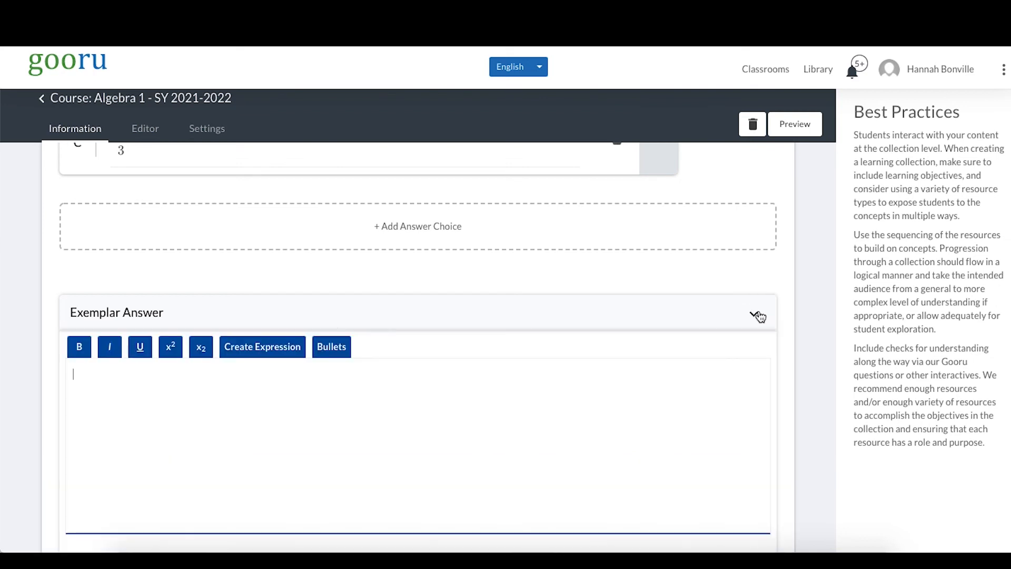
scroll(291, 398, down, 2)
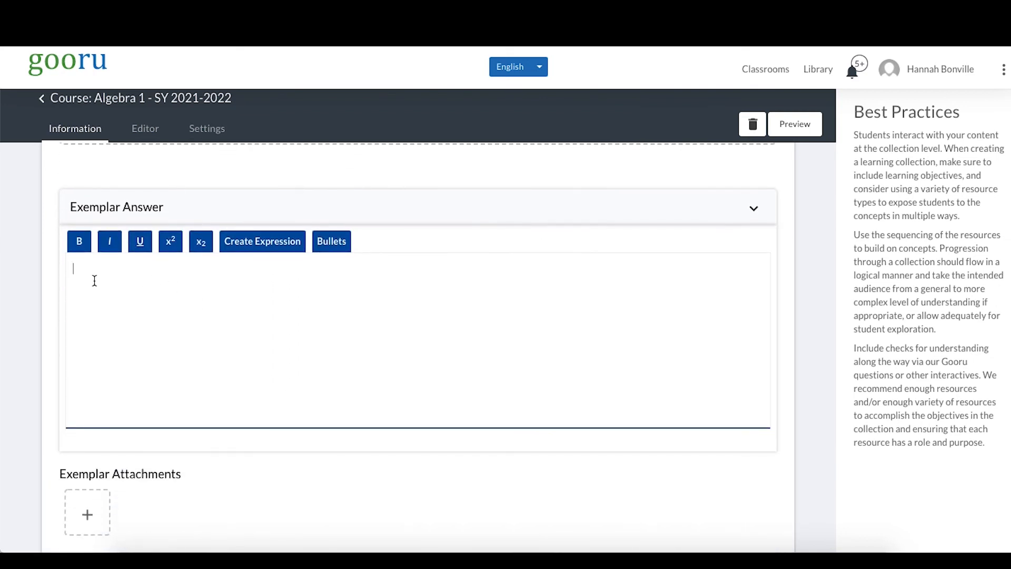
scroll(144, 335, down, 2)
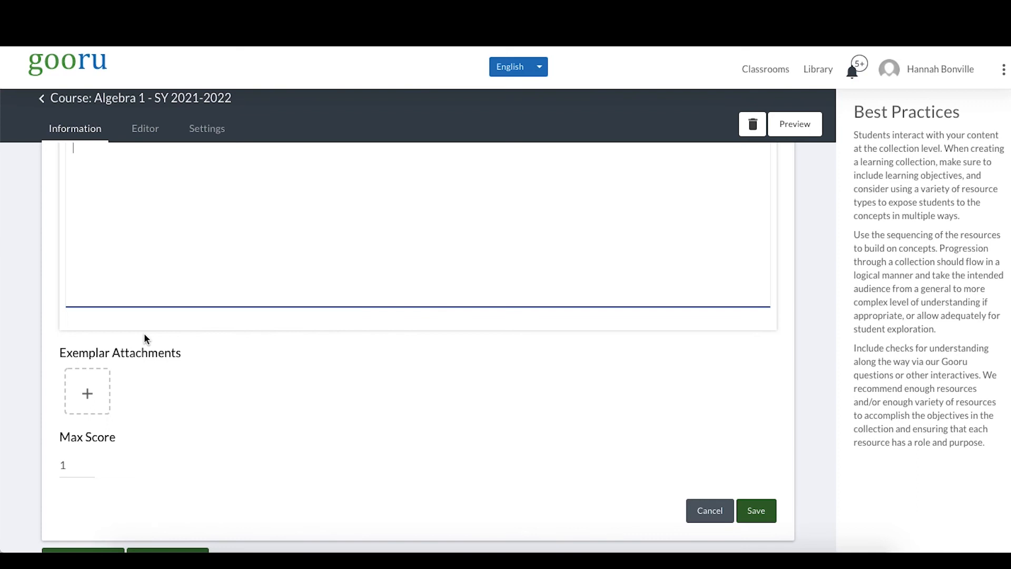
scroll(135, 263, up, 2)
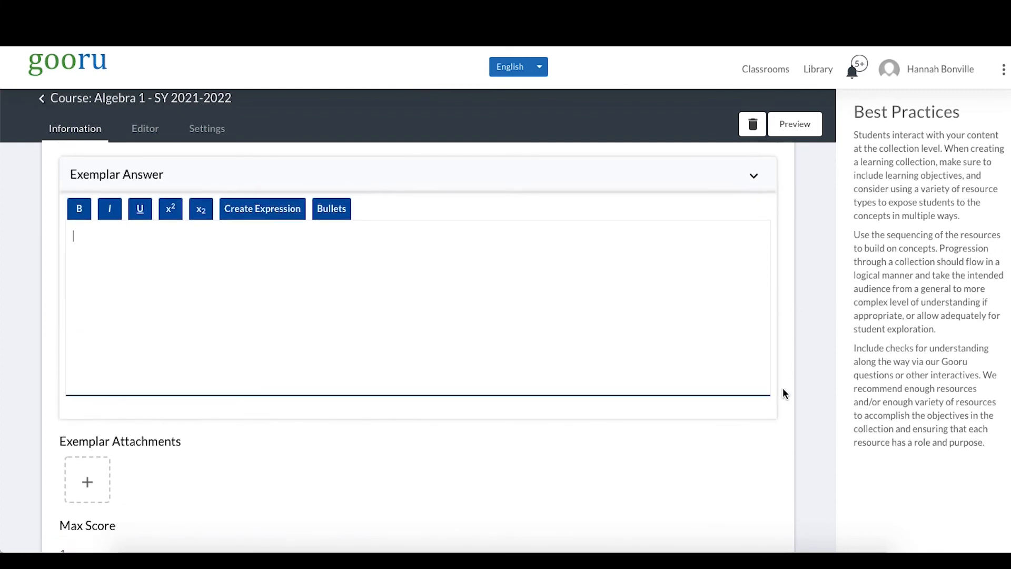
scroll(783, 393, down, 4)
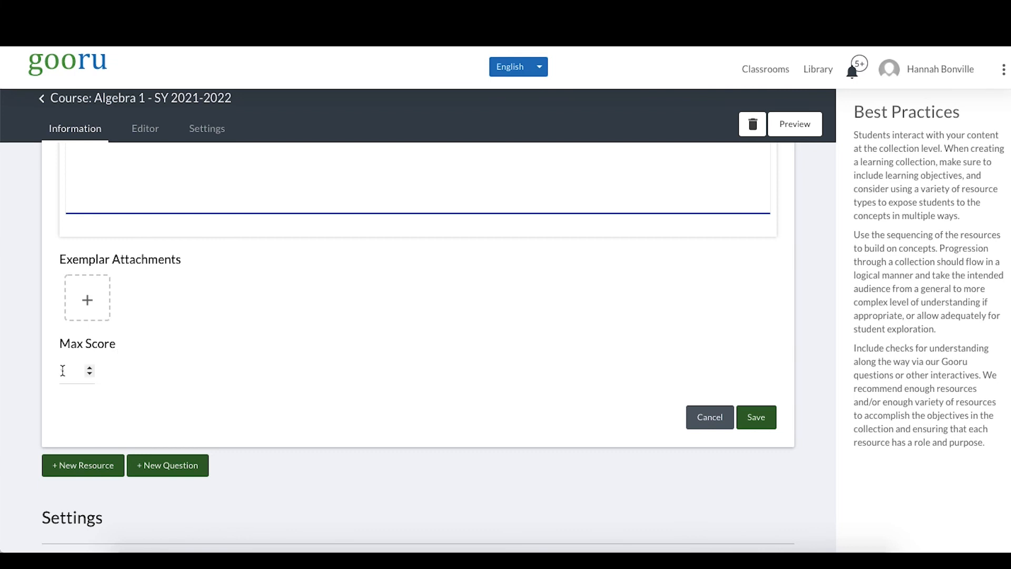
click(759, 418)
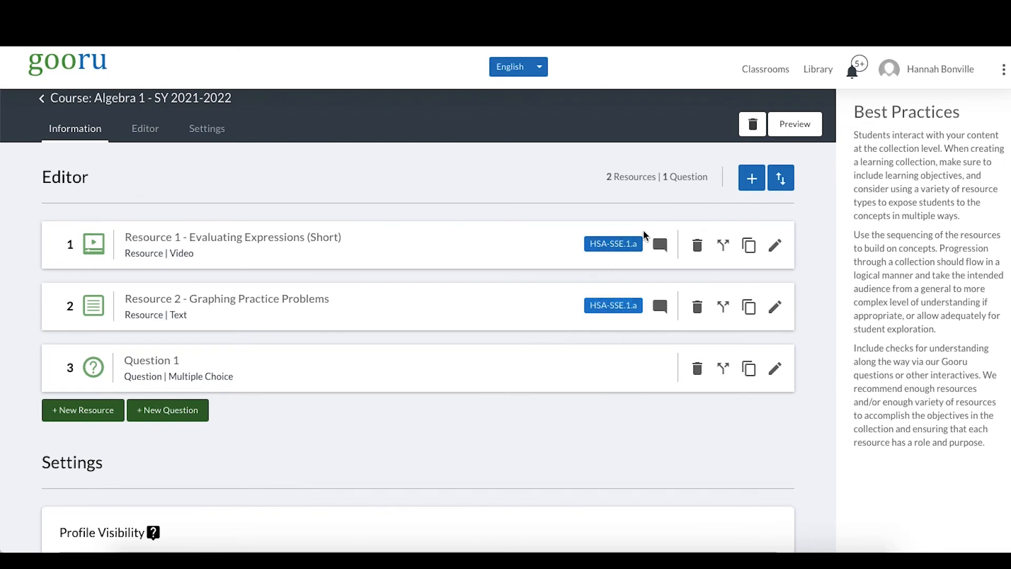
Open the full details of Question 1 and review its embedded video, image, answer choices and information.
scroll(610, 336, up, 10)
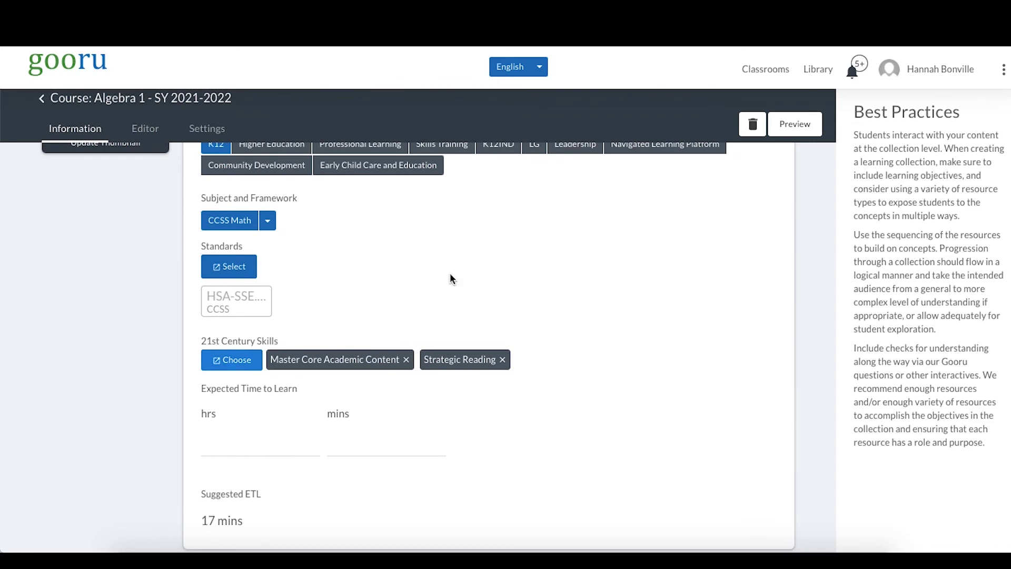
scroll(241, 298, down, 10)
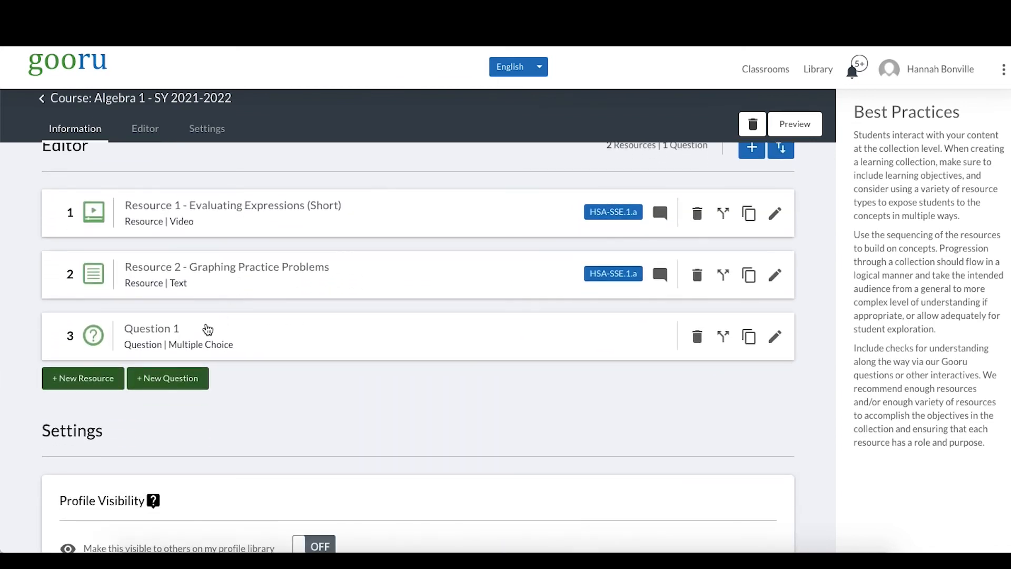
click(183, 330)
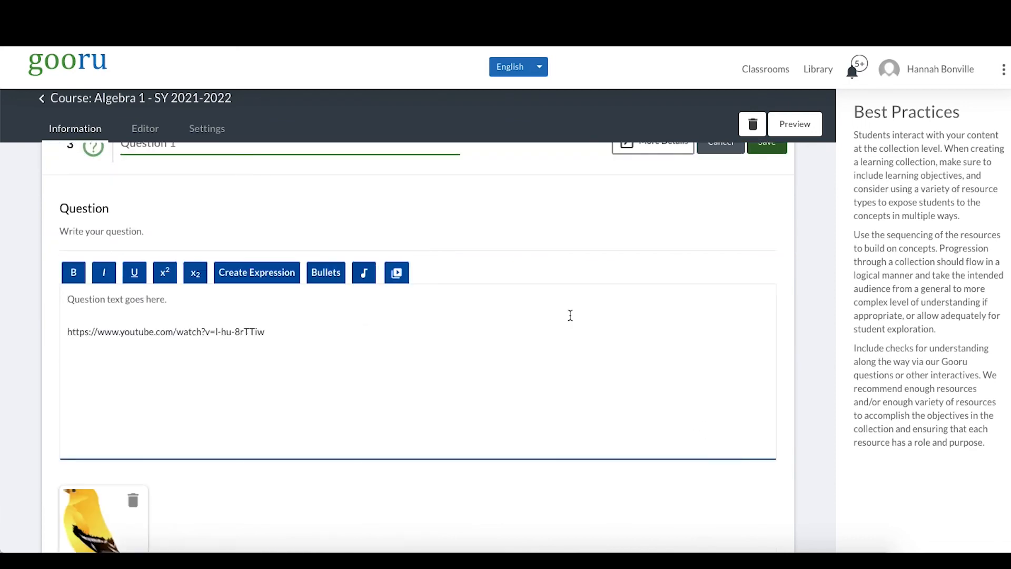
scroll(569, 315, up, 2)
click(658, 264)
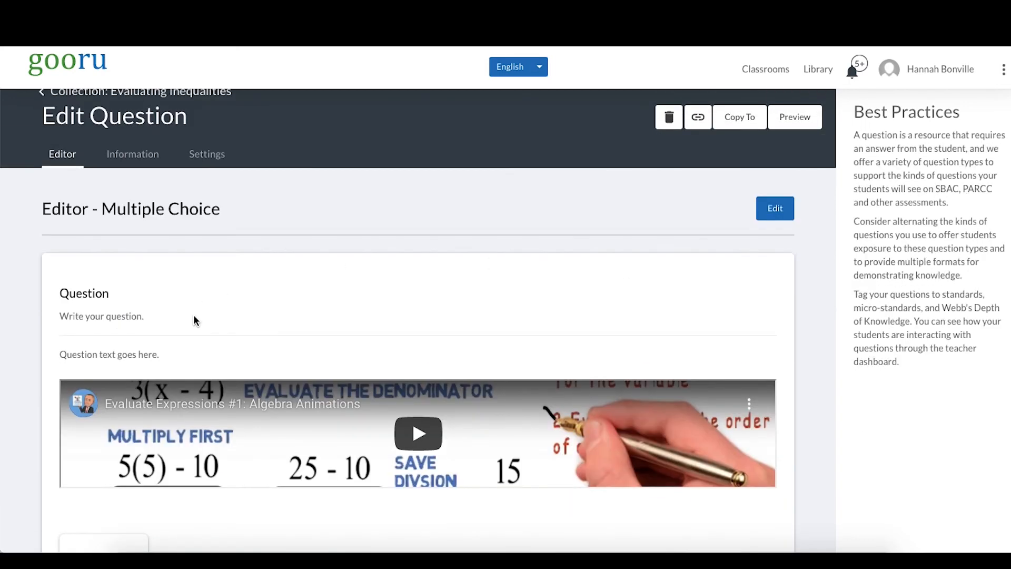
scroll(198, 310, down, 3)
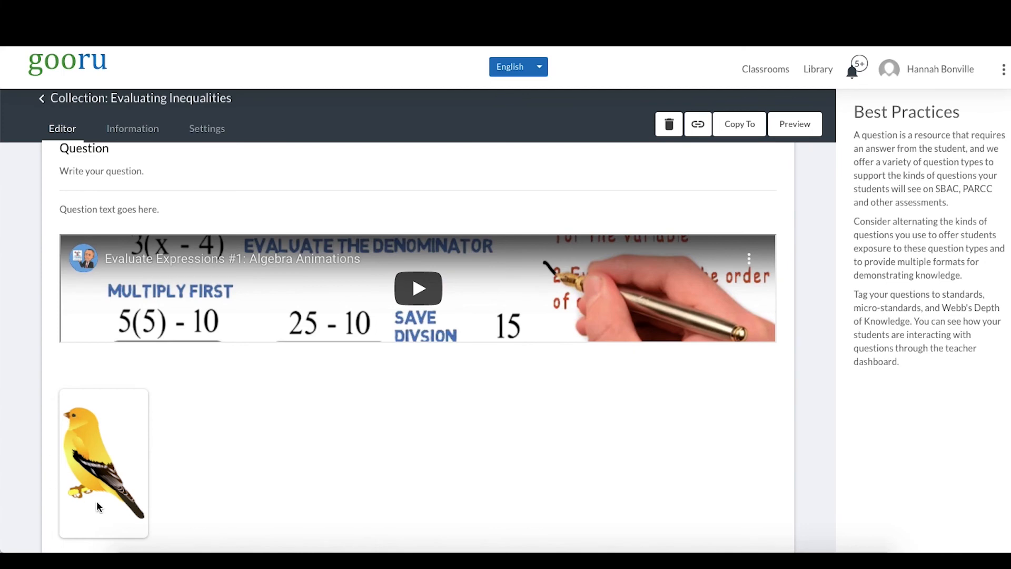
scroll(280, 443, down, 8)
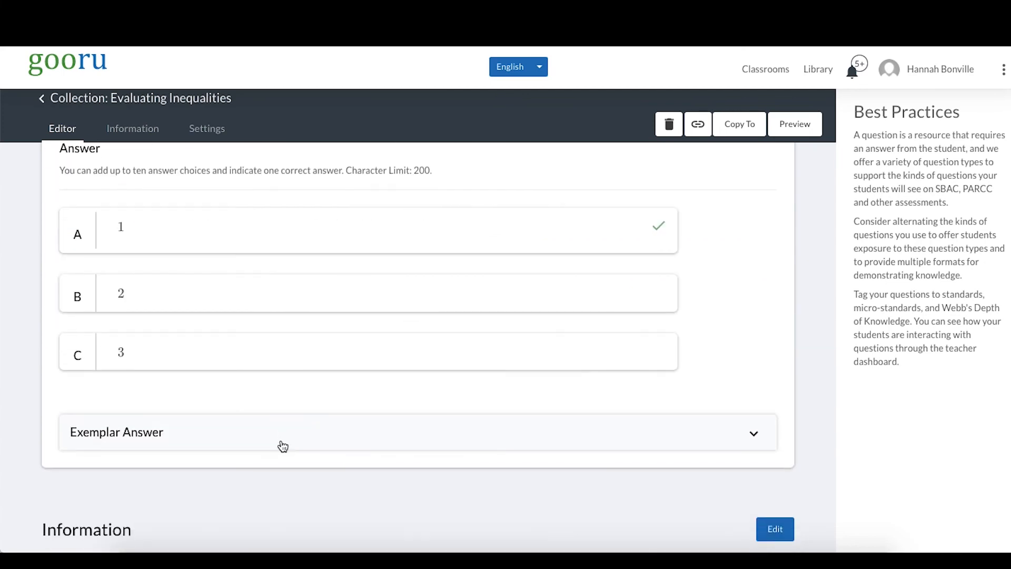
scroll(504, 295, down, 6)
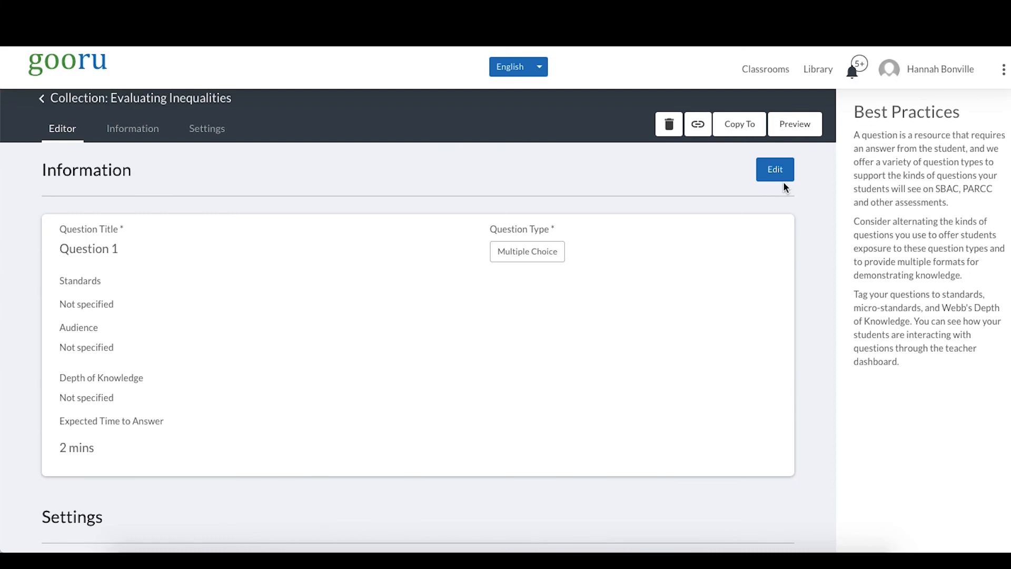
Edit the information of Question 1, setting the category to K12 and the subject framework to Math, Common Core State Standards.
click(775, 169)
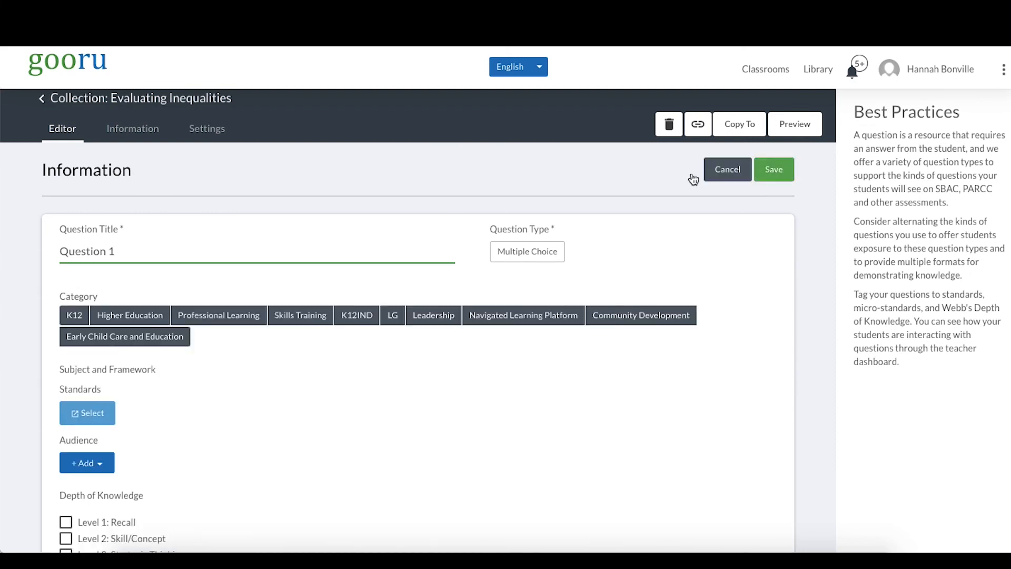
scroll(230, 270, down, 3)
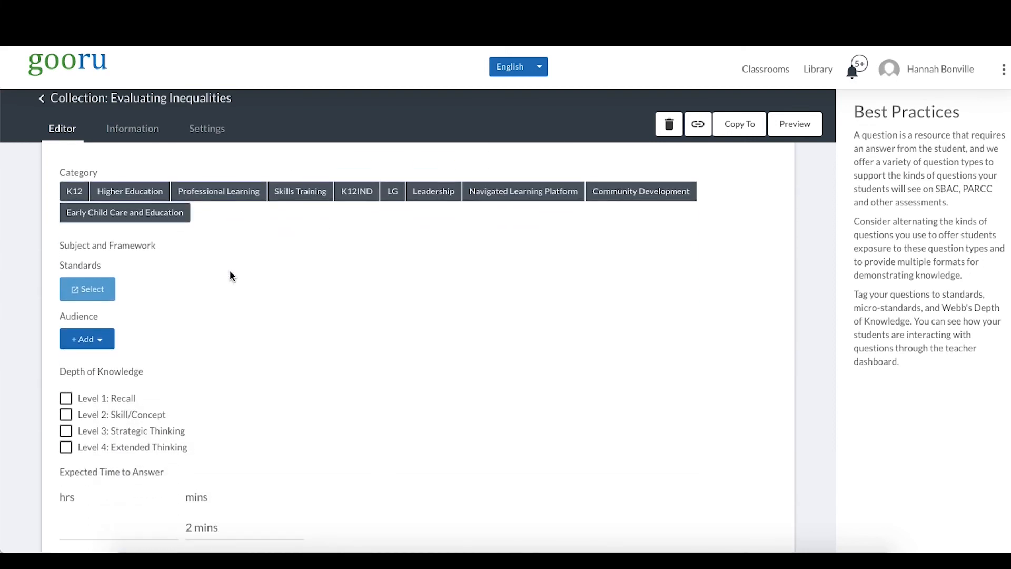
click(75, 192)
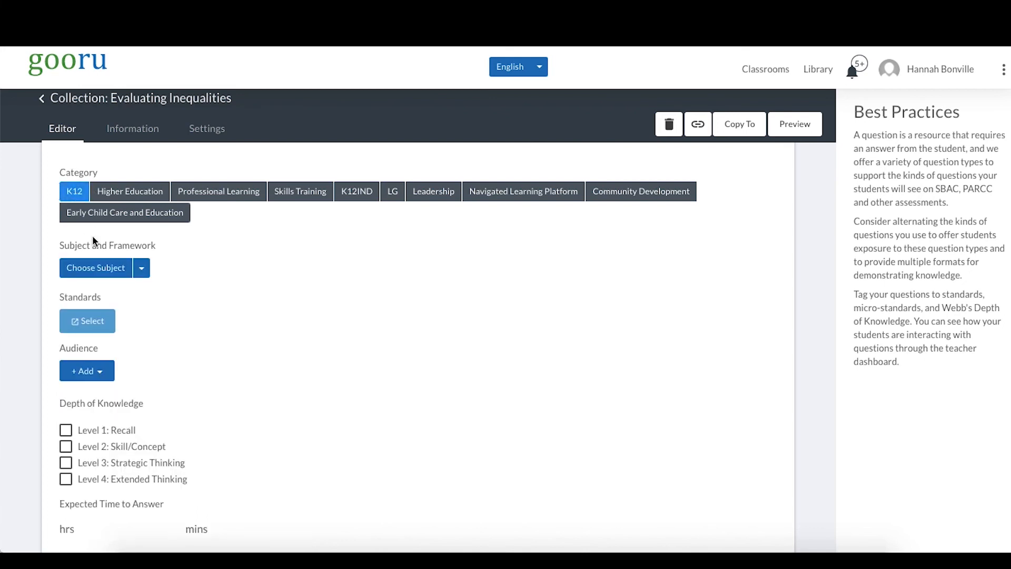
click(106, 269)
scroll(106, 266, down, 4)
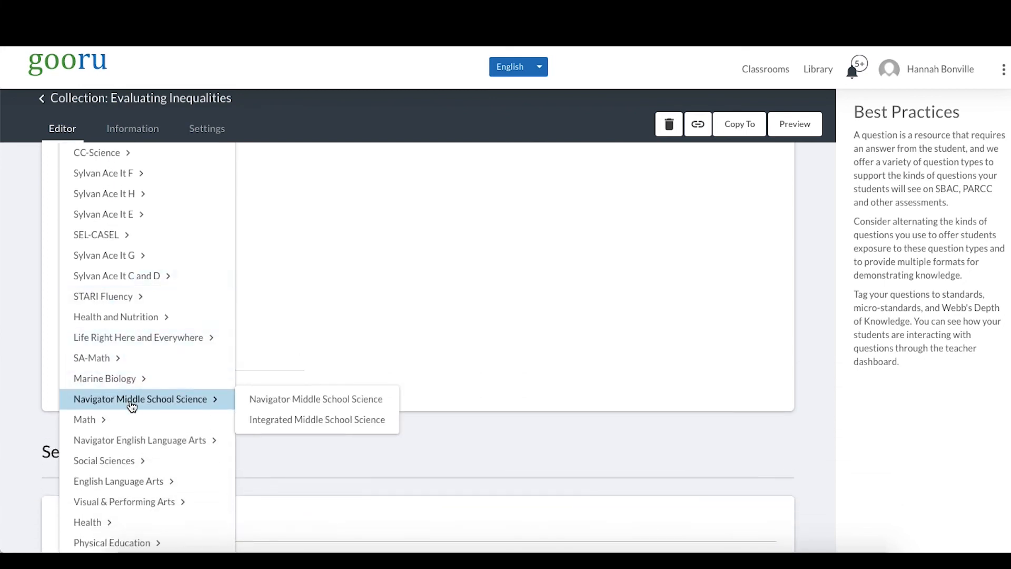
mouse_move(137, 423)
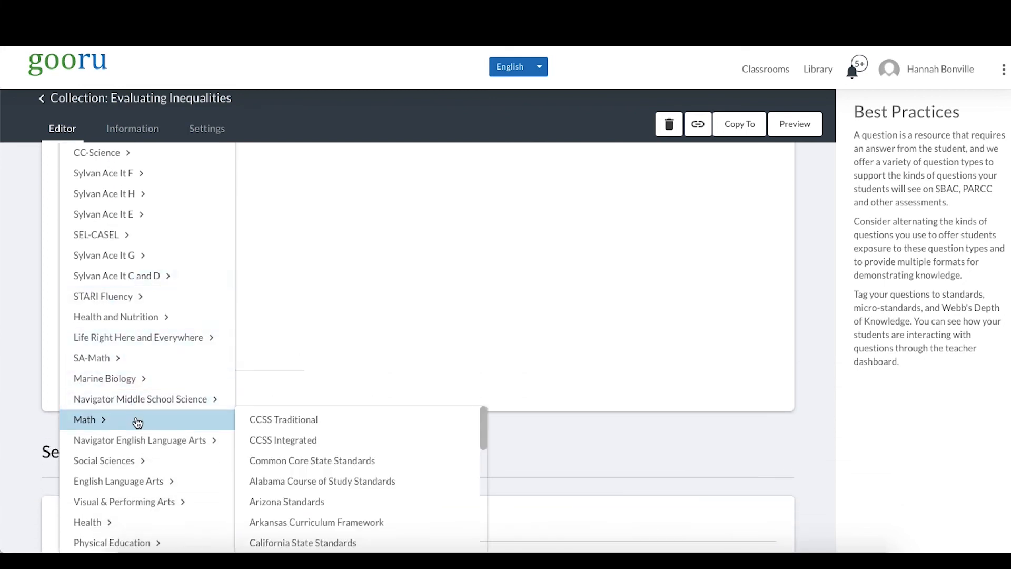
click(310, 460)
Tag Question 1 with standard HSA-SSE.1.a from the High School: Algebra course, Seeing Structure in Expressions domain.
click(101, 281)
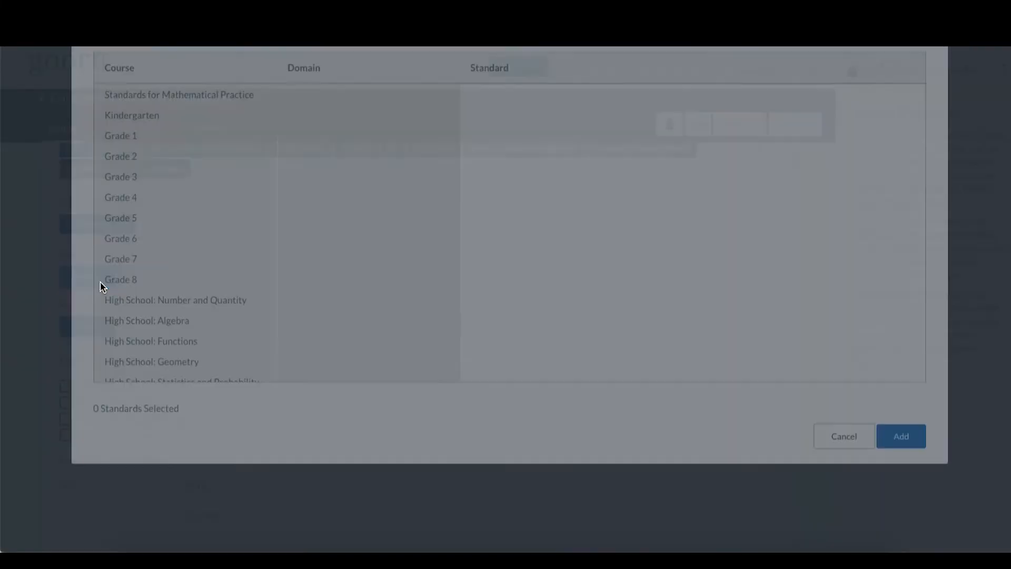
scroll(175, 252, down, 1)
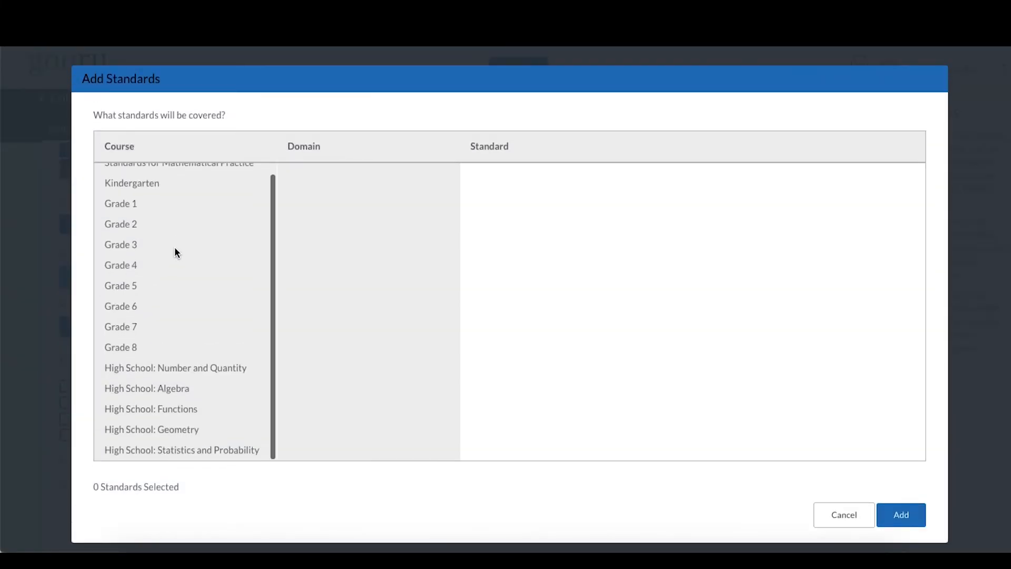
click(163, 394)
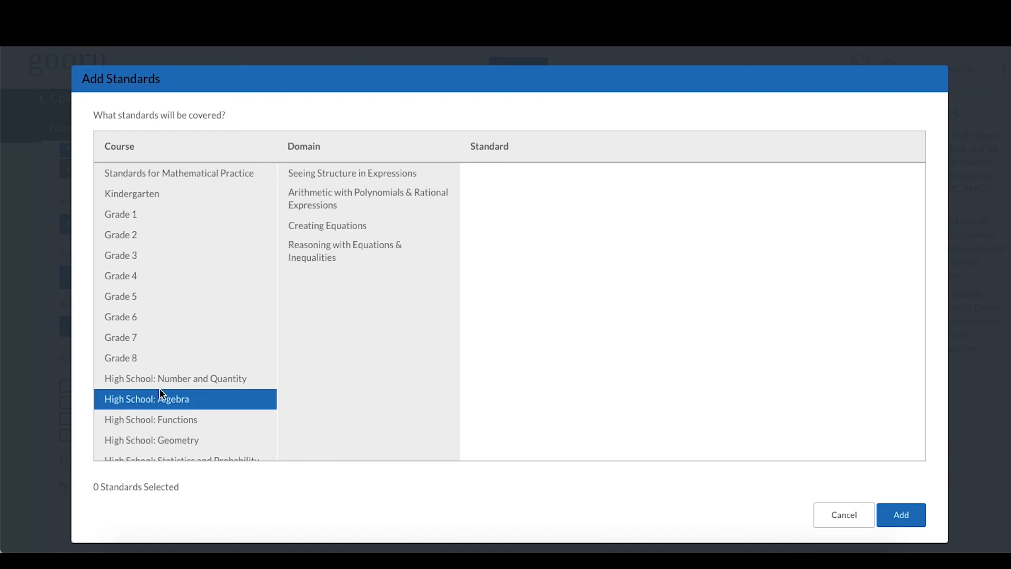
click(340, 176)
click(910, 196)
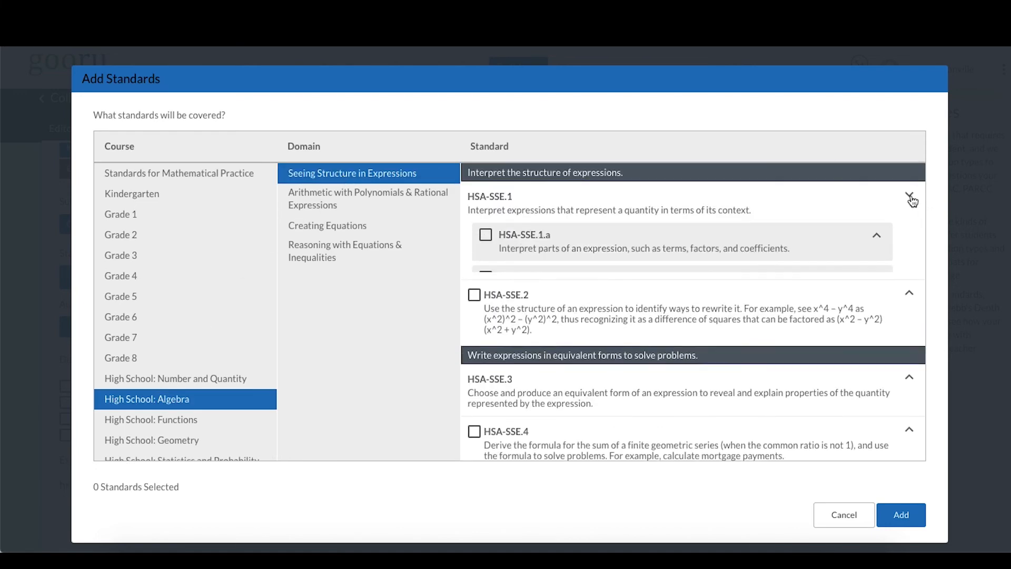
click(738, 244)
click(897, 519)
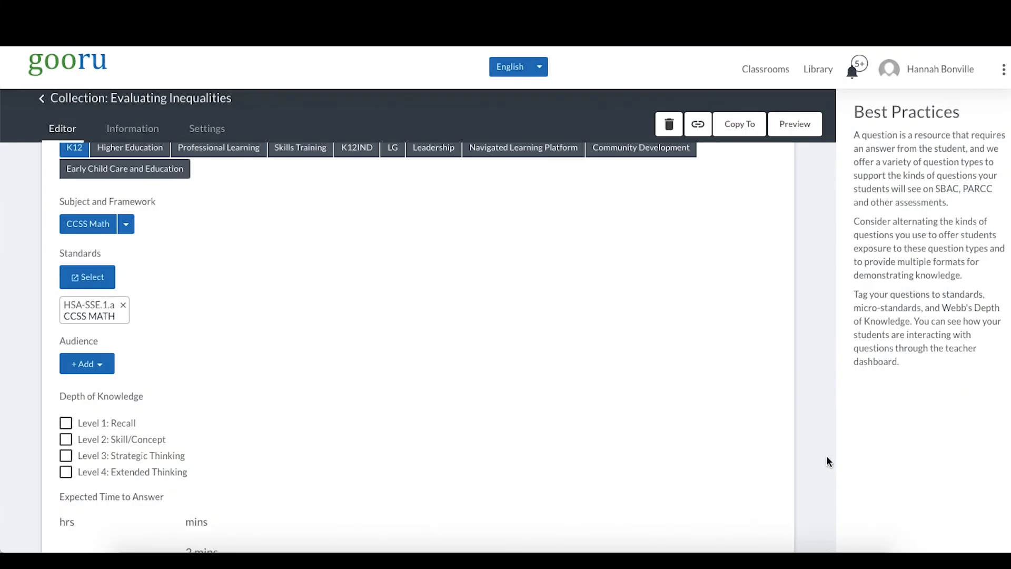
Set the audience of Question 1 to All Students and its depth of knowledge to Level 1: Recall, and save the information.
scroll(120, 269, down, 2)
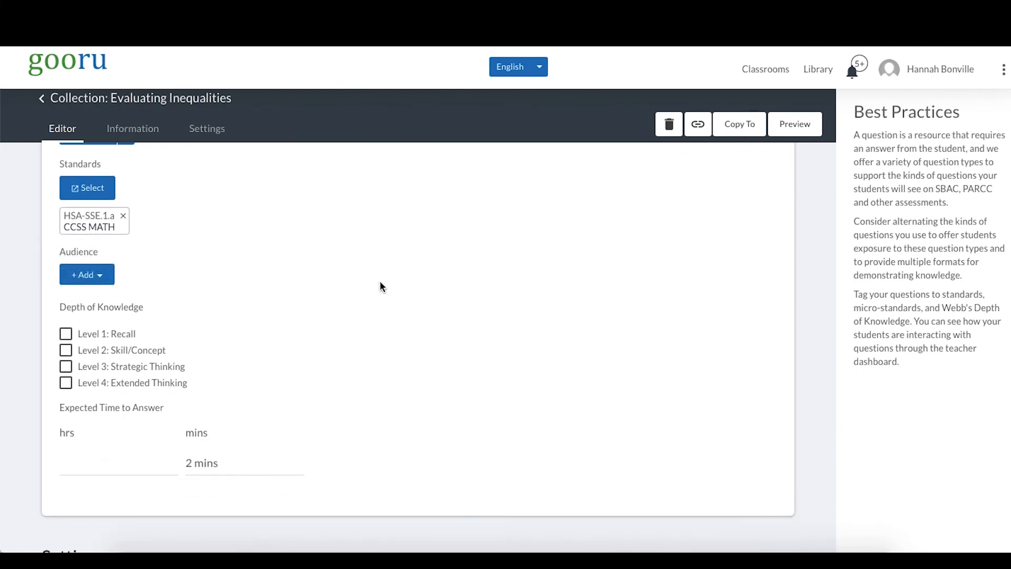
click(100, 275)
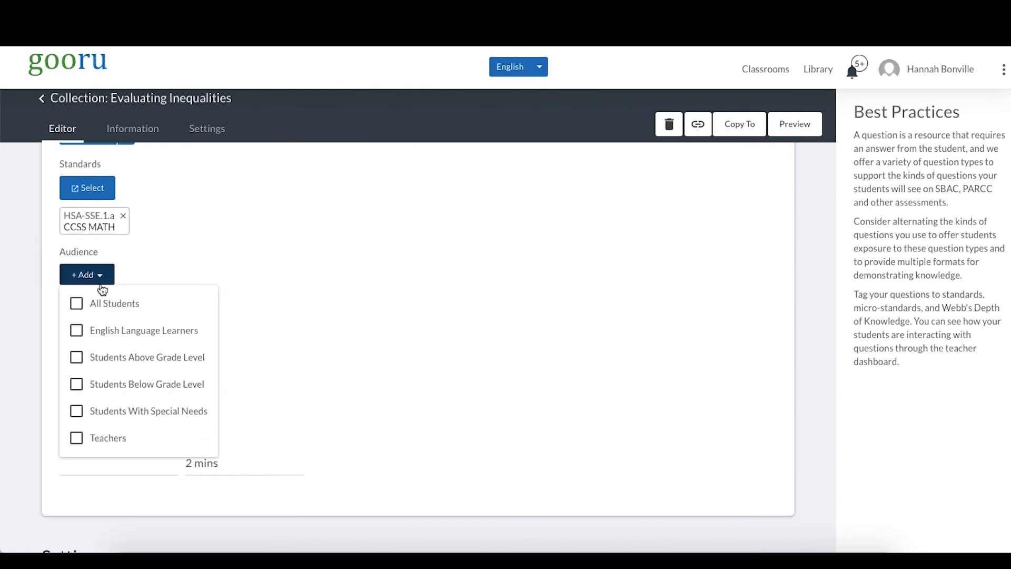
click(78, 305)
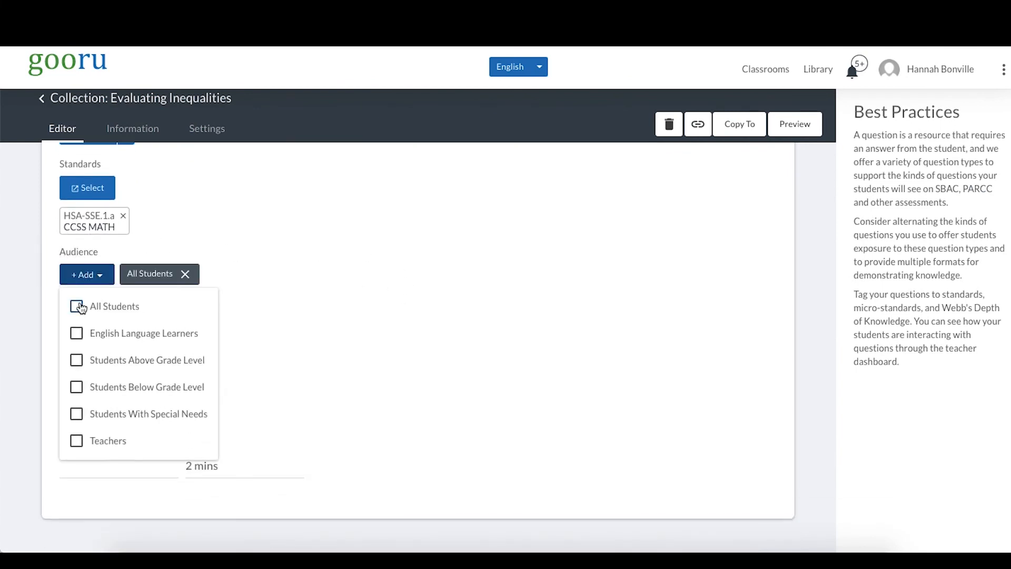
click(355, 268)
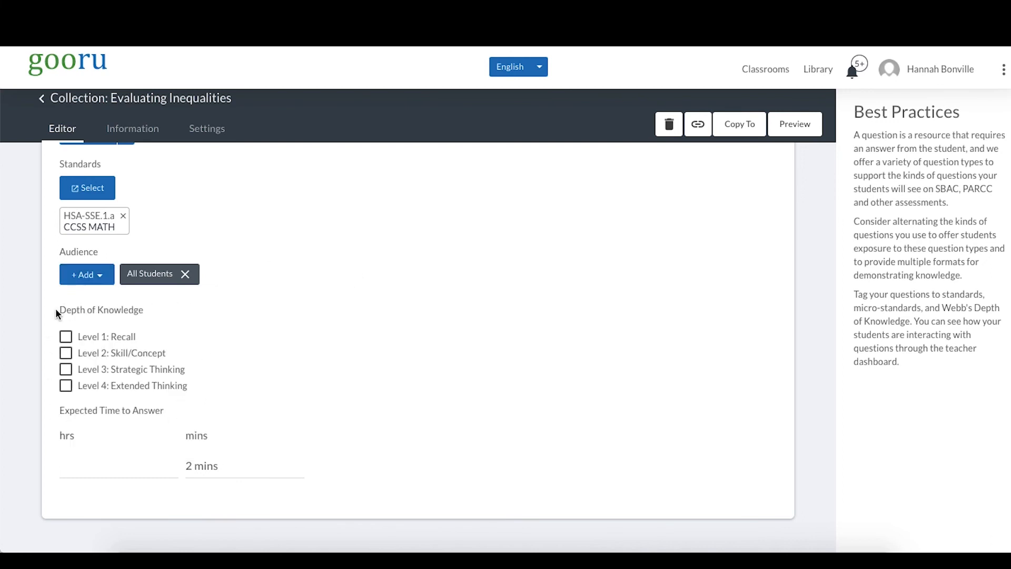
click(66, 337)
scroll(250, 472, up, 7)
click(775, 269)
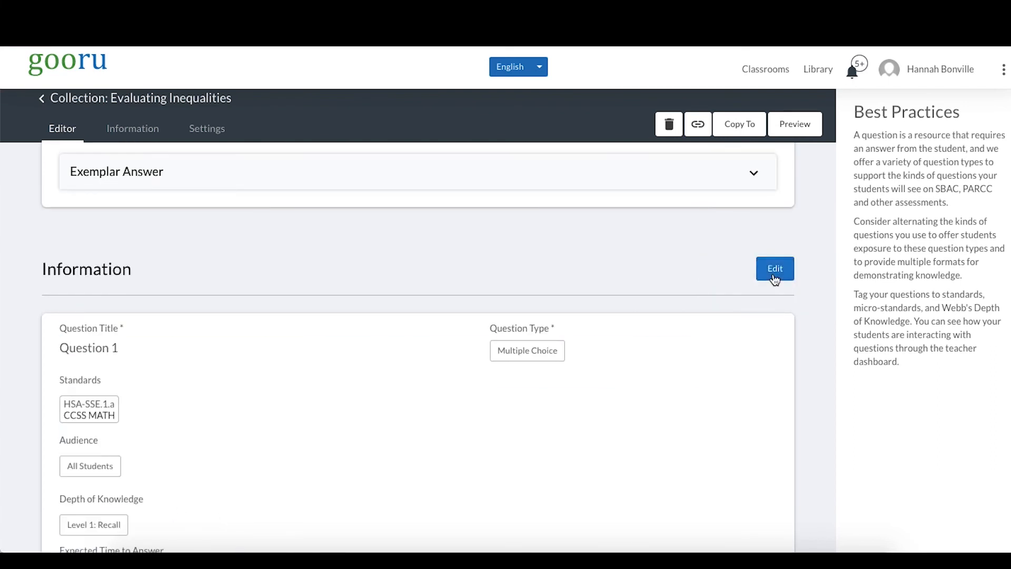
Return from Question 1 to the Evaluating Inequalities collection and review its resources, question, settings and suggested learning time.
scroll(189, 323, down, 4)
scroll(190, 323, up, 10)
scroll(189, 318, up, 5)
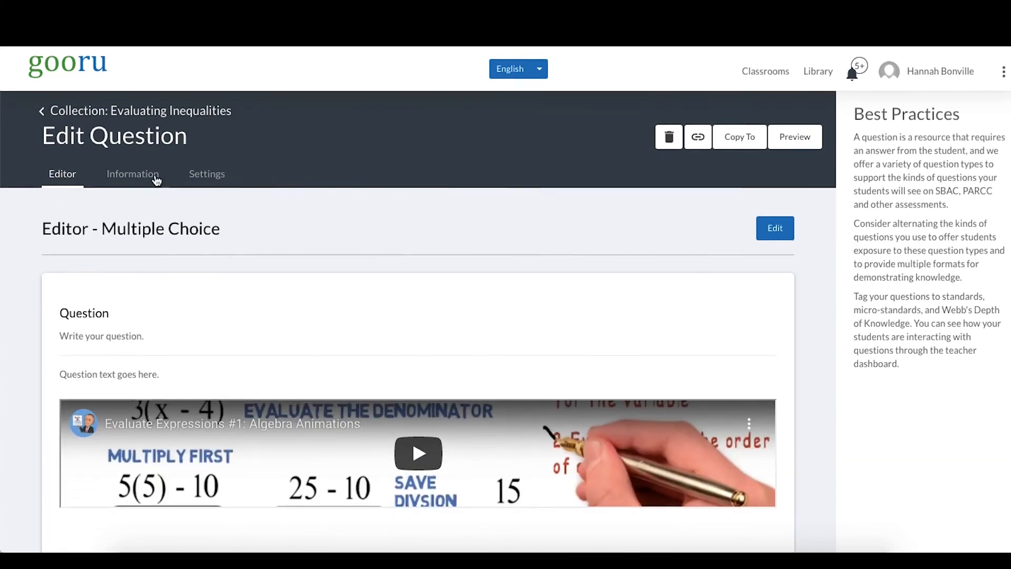
click(128, 103)
scroll(630, 473, down, 10)
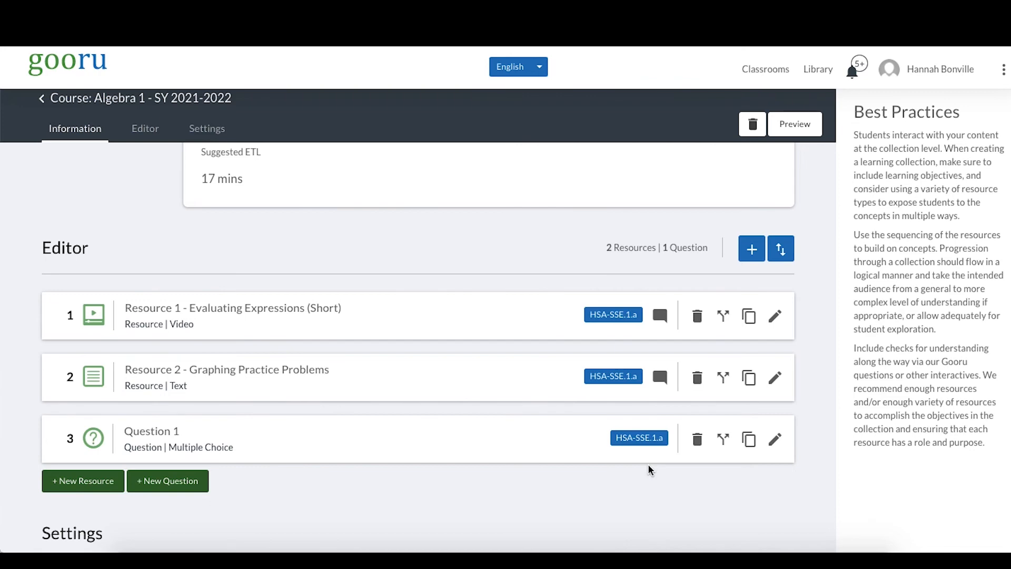
scroll(648, 464, down, 4)
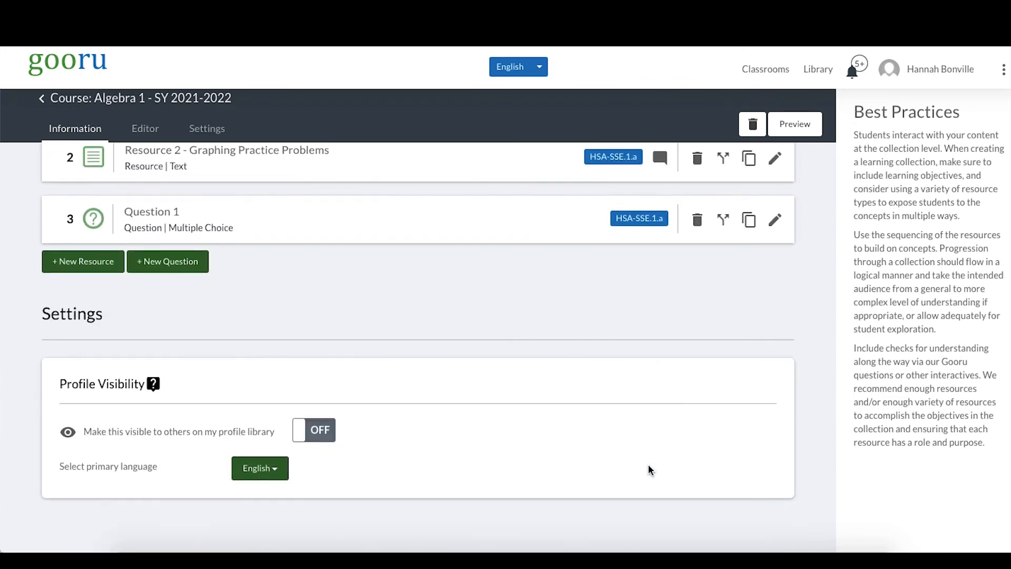
scroll(648, 464, up, 8)
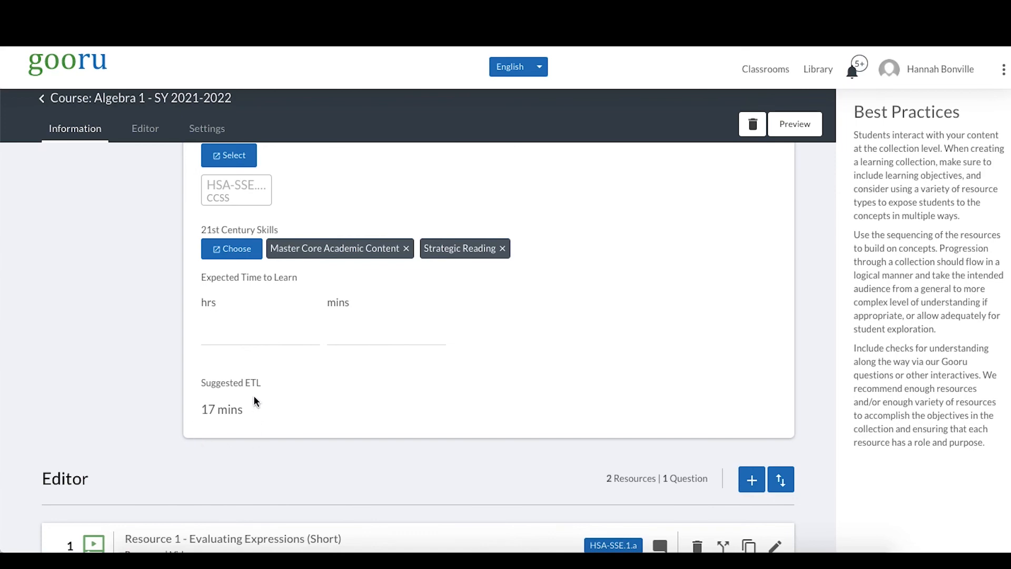
scroll(454, 470, down, 6)
scroll(454, 469, up, 2)
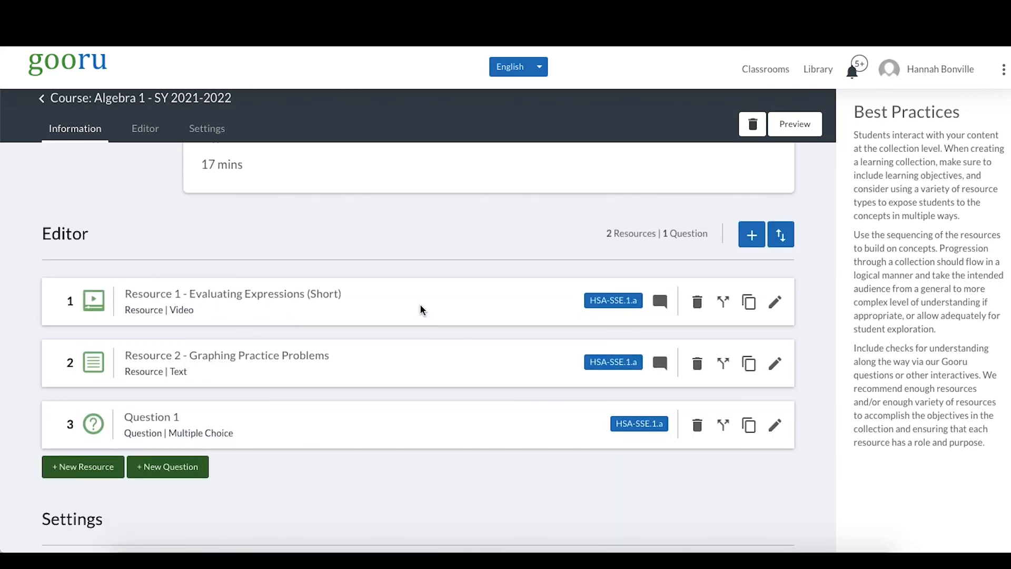
scroll(412, 426, up, 5)
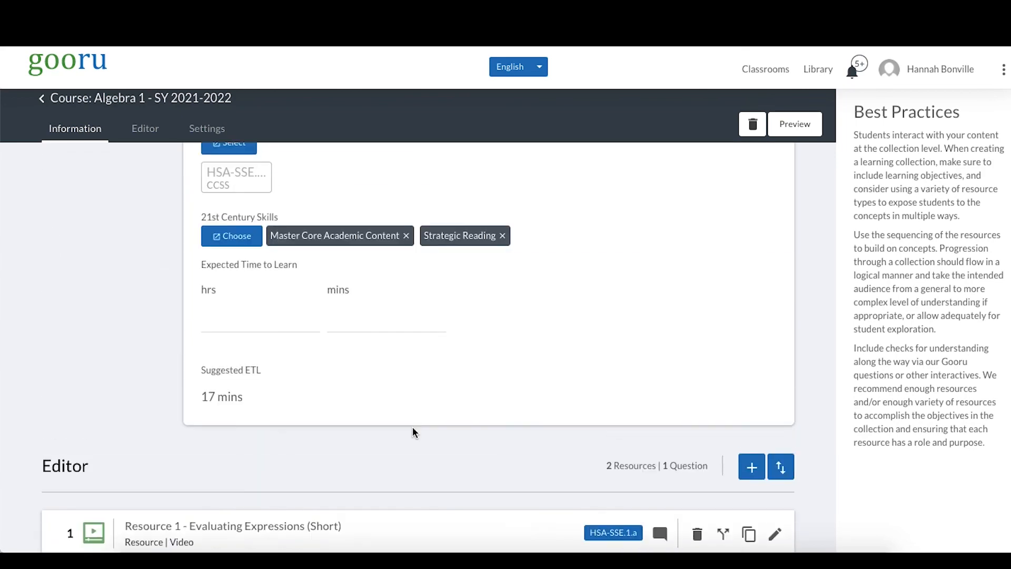
Set the collection's expected time to learn to 17 mins, save the information, and check the saved details.
click(359, 343)
text(17)
click(498, 428)
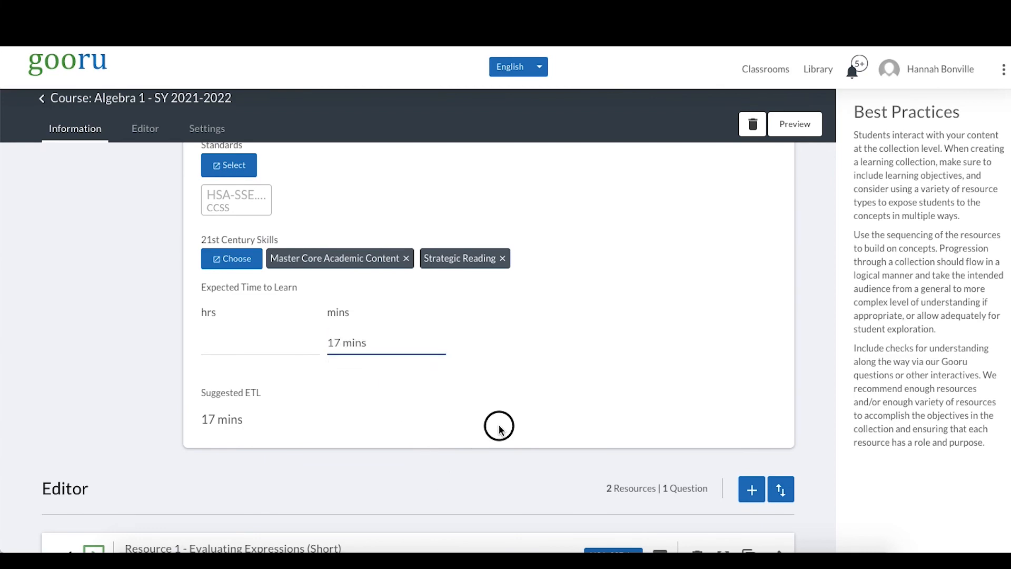
scroll(764, 408, up, 4)
scroll(765, 412, up, 3)
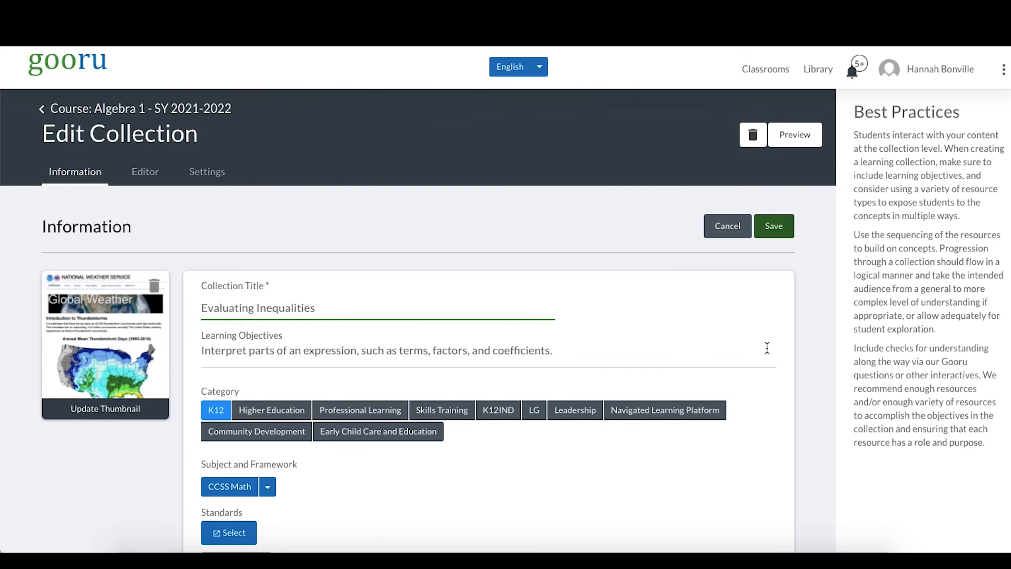
click(775, 225)
scroll(803, 296, down, 3)
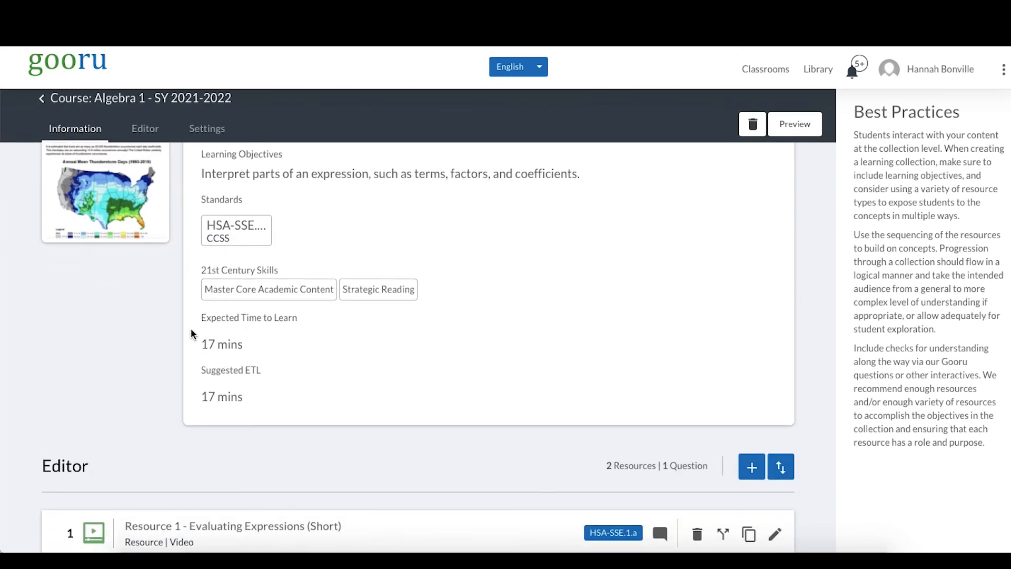
scroll(437, 412, down, 3)
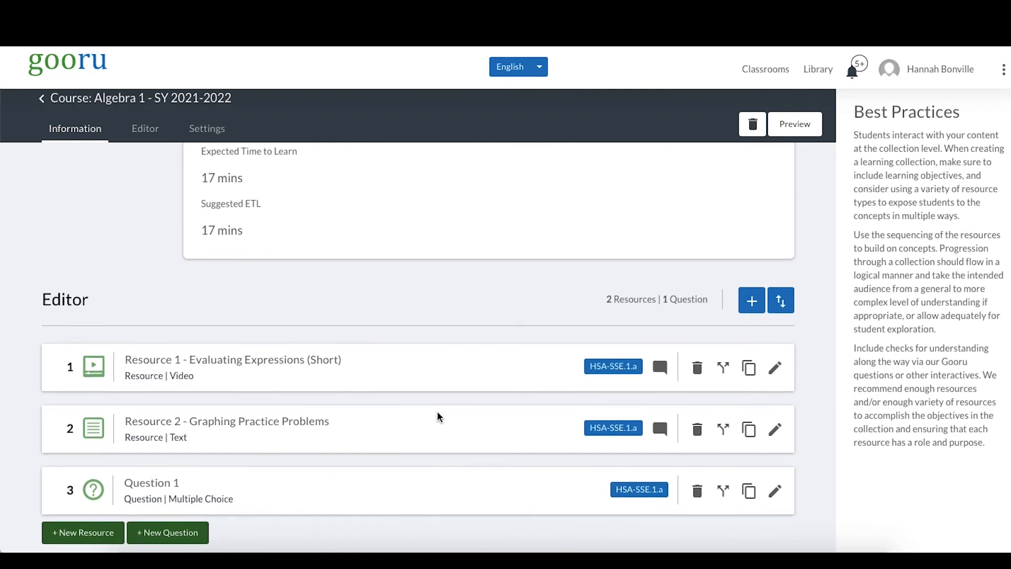
scroll(438, 412, up, 5)
scroll(438, 414, up, 2)
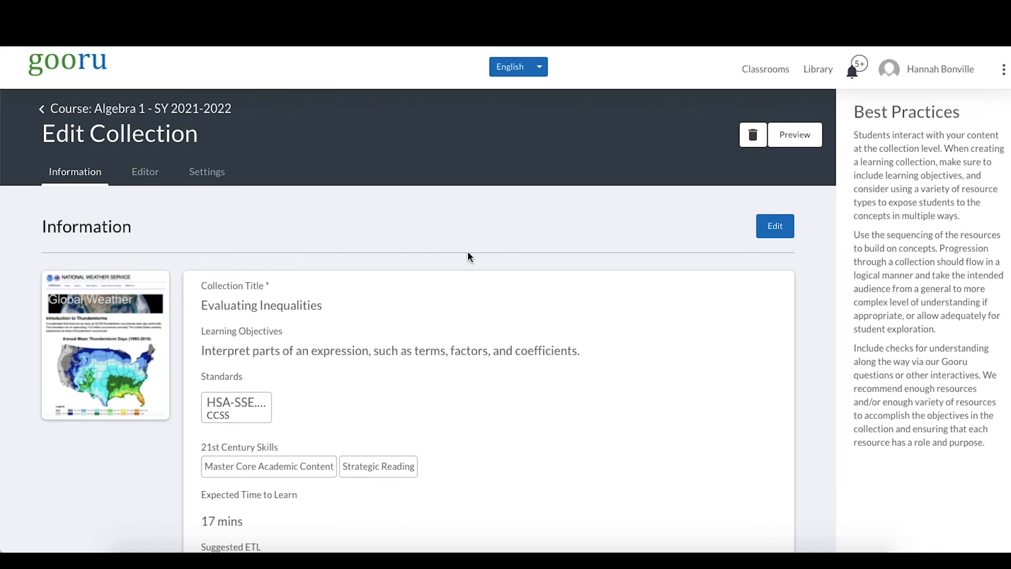
Preview the collection as a student and view Resource 1 and Resource 2, dismissing the instructions on each.
click(802, 141)
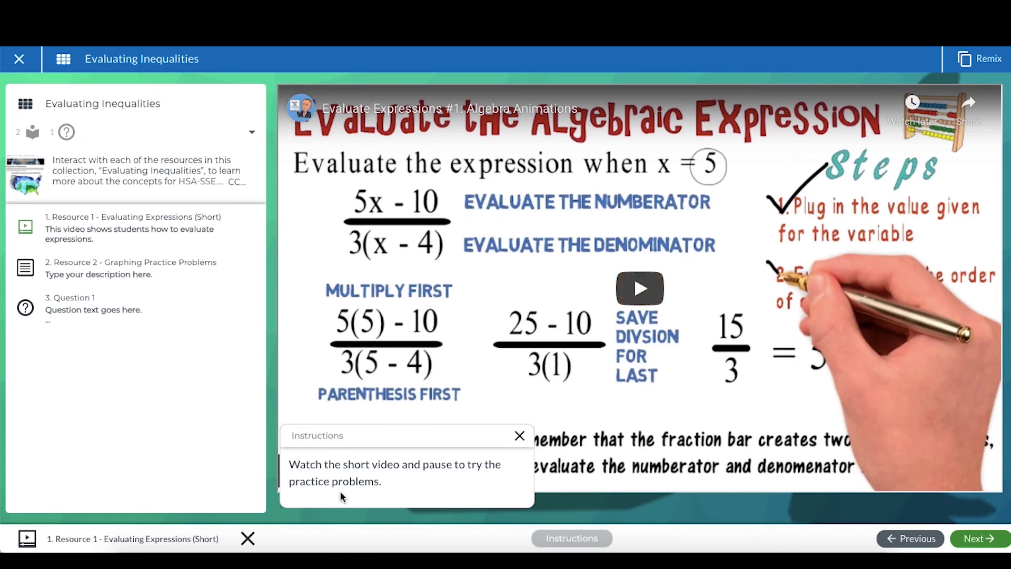
click(520, 436)
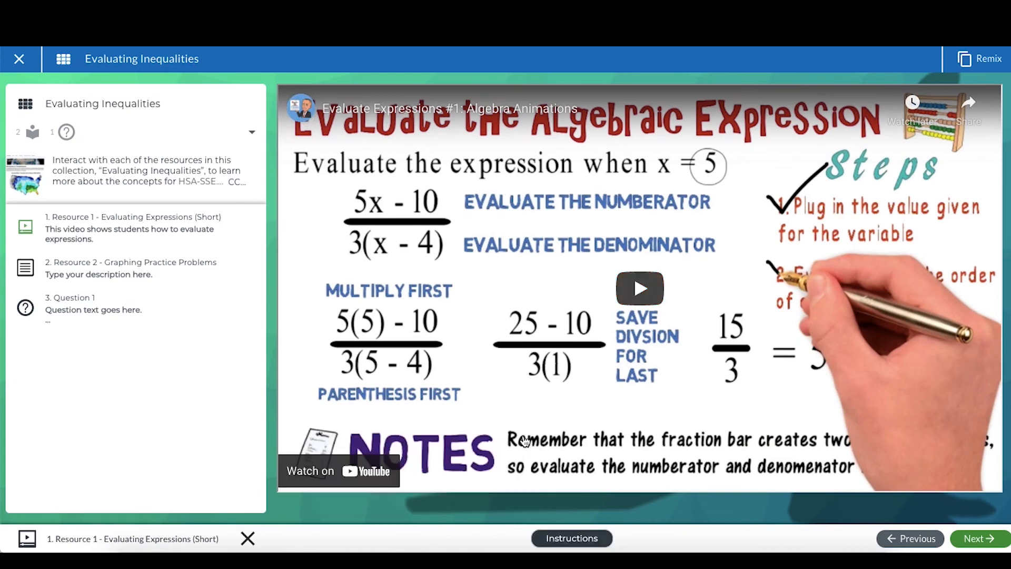
click(997, 547)
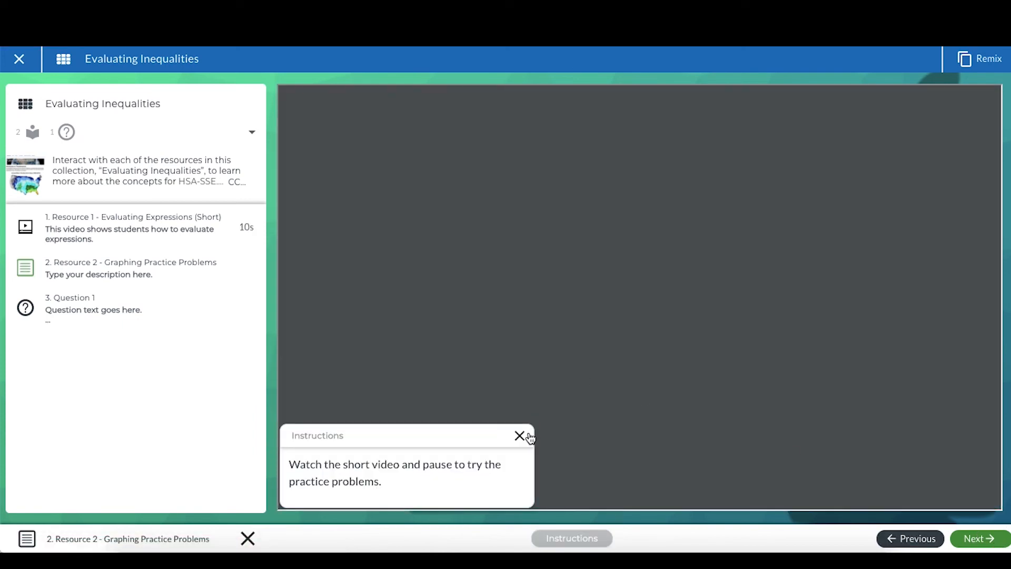
click(520, 436)
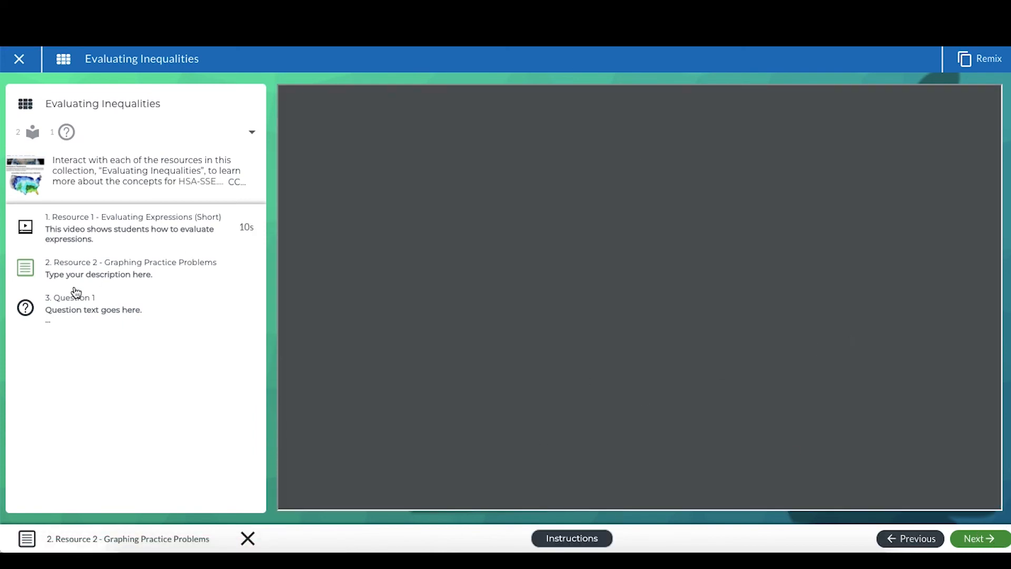
Open Question 1 in the preview and examine its text, embedded video, image and answer choices.
click(78, 312)
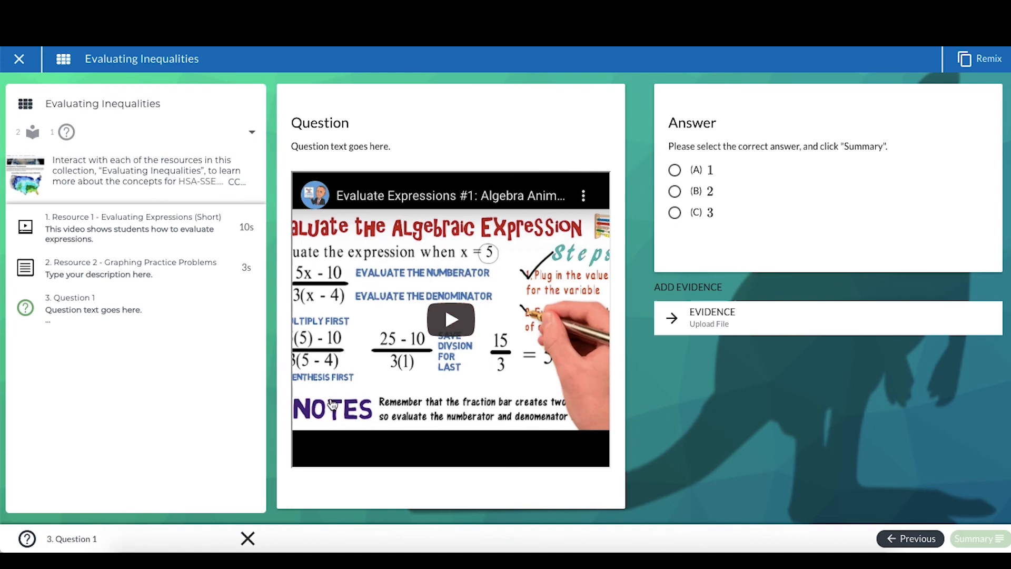
scroll(402, 245, down, 1)
scroll(402, 245, down, 6)
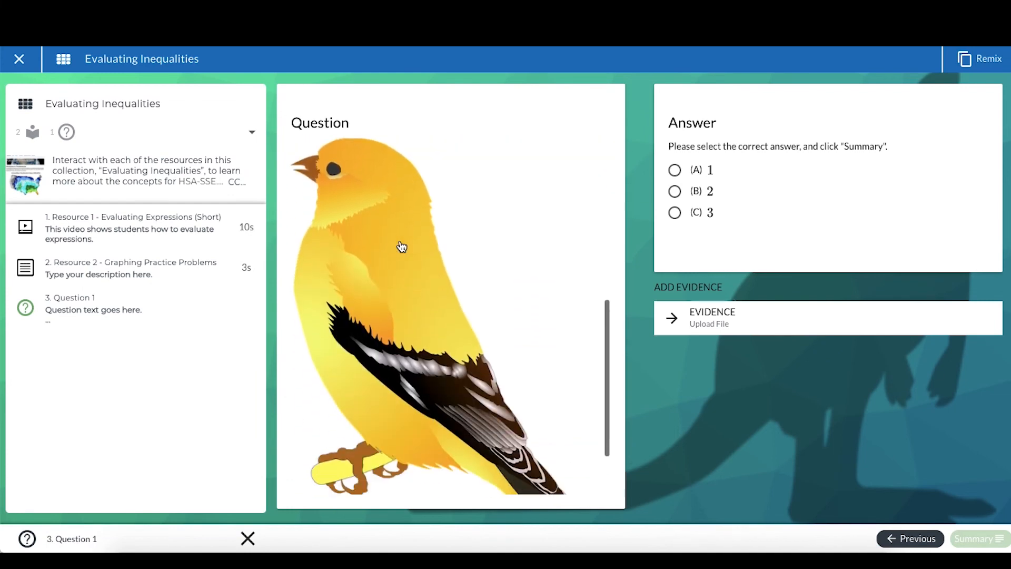
scroll(402, 245, up, 3)
scroll(402, 245, down, 3)
scroll(402, 245, up, 7)
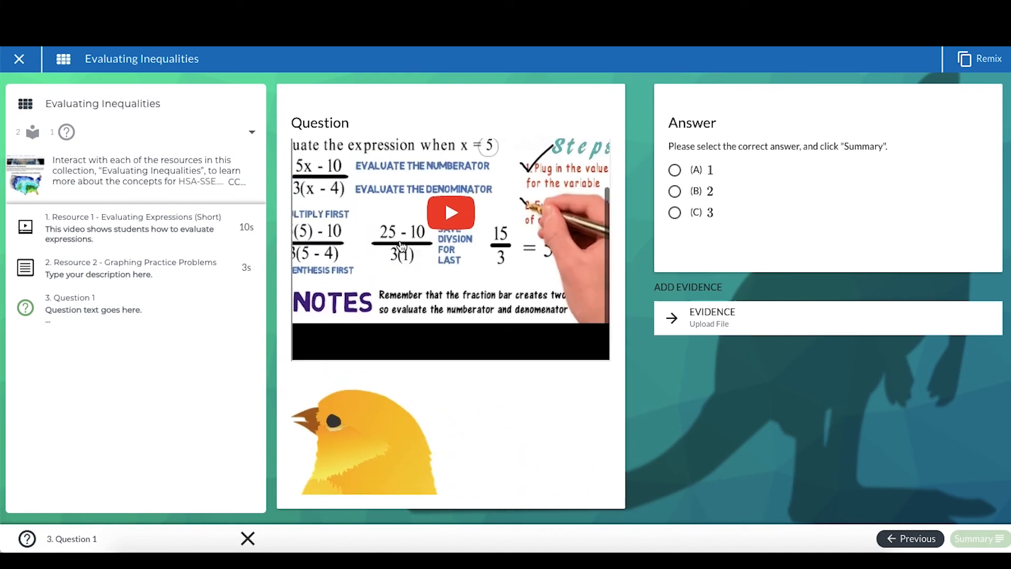
scroll(401, 246, down, 1)
scroll(402, 245, up, 1)
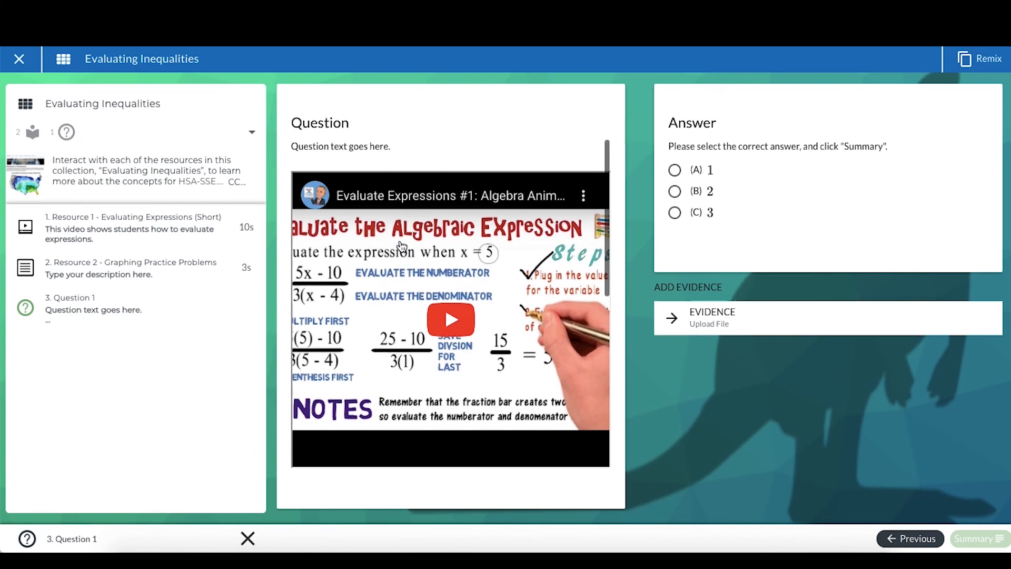
scroll(402, 246, down, 6)
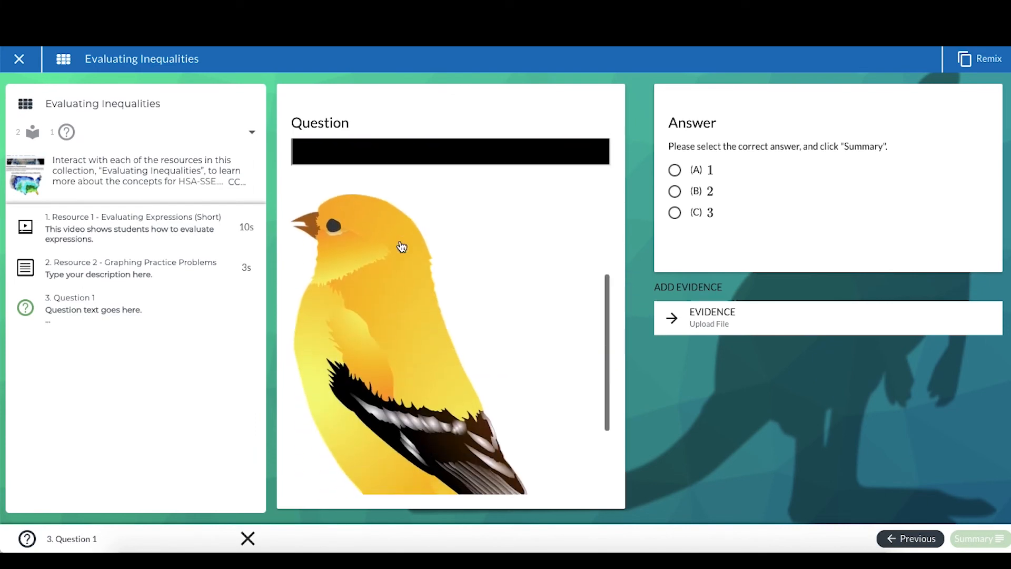
scroll(402, 245, down, 2)
scroll(402, 245, up, 8)
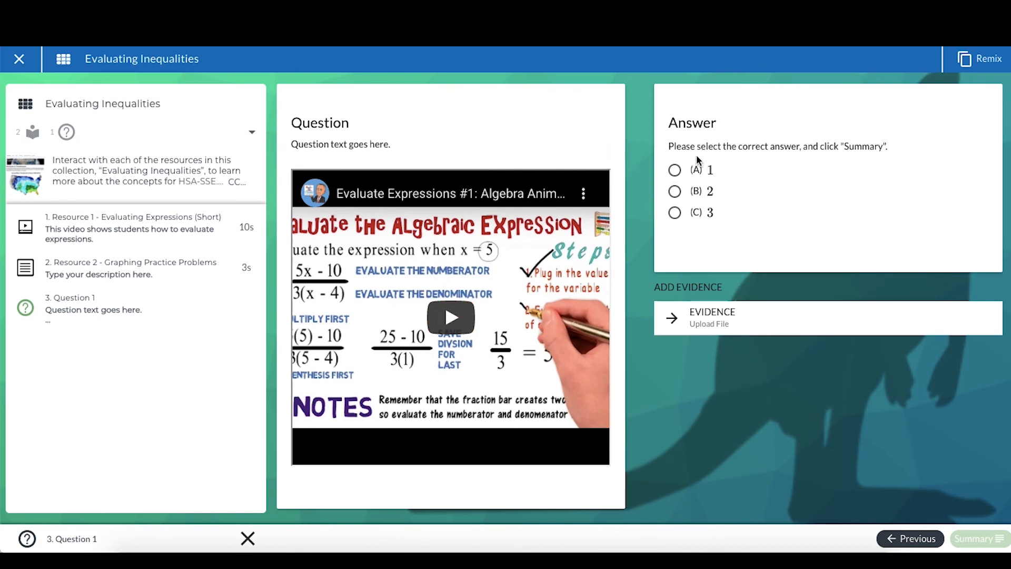
Submit choice A for Question 1 to view the summary, and exit the preview, saving the collection information.
click(676, 171)
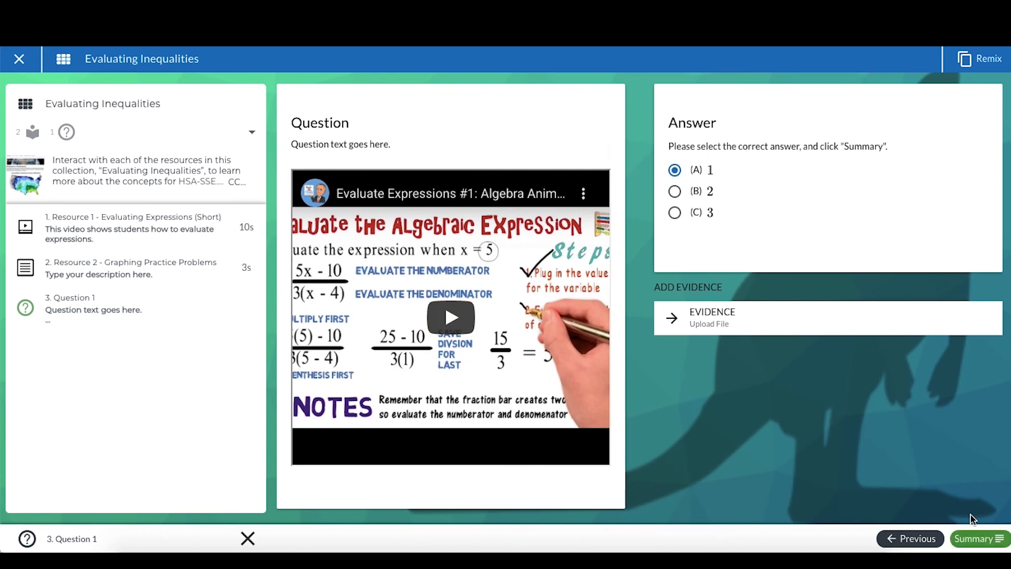
click(978, 538)
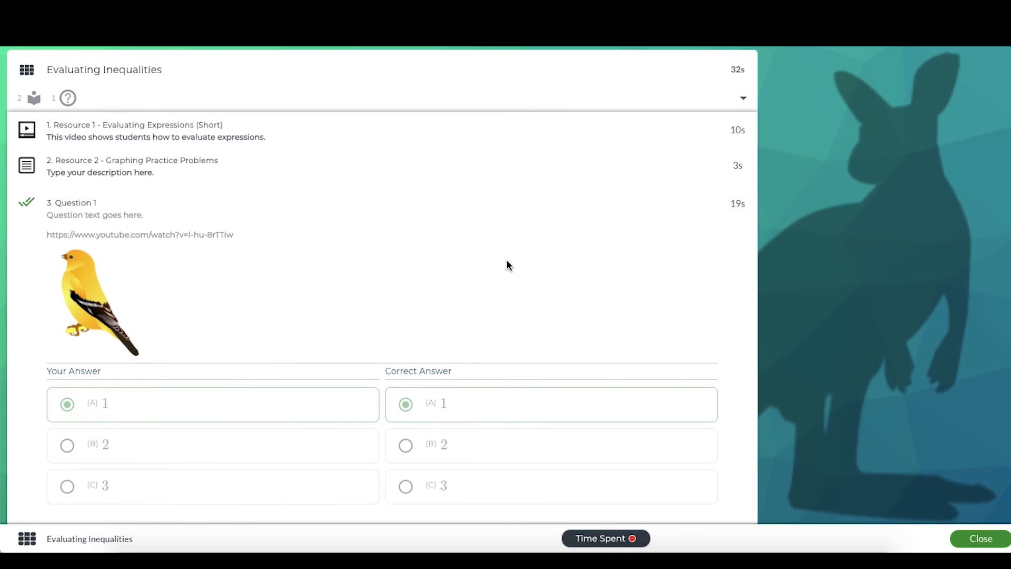
click(978, 541)
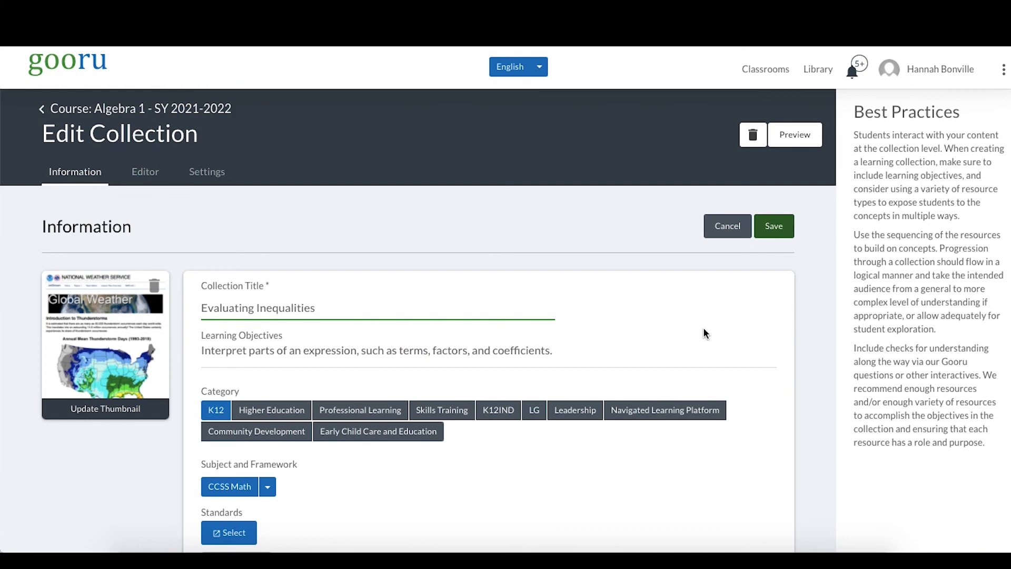
click(776, 231)
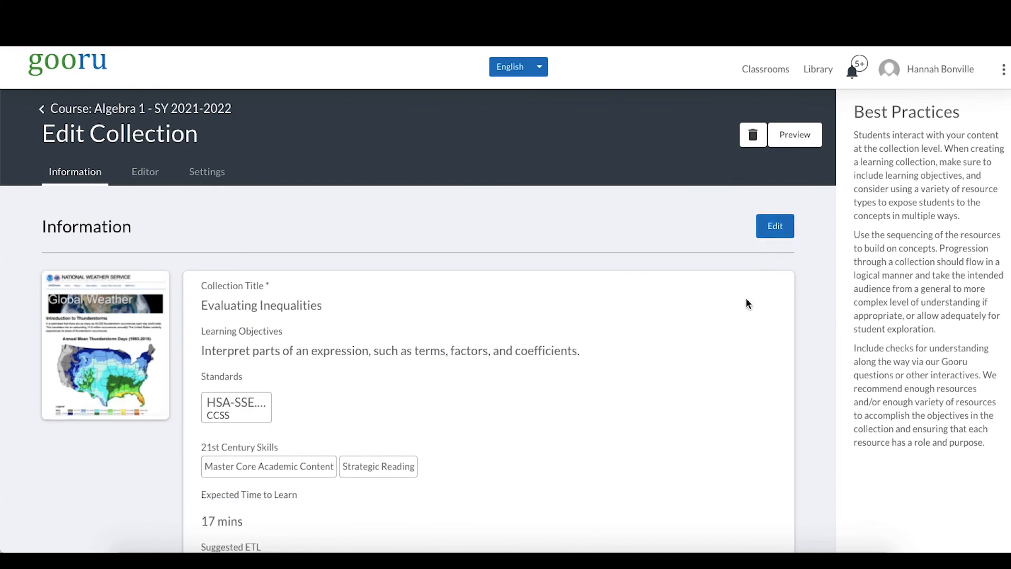
Review the collection's information and its list of resources and questions, and return to the Algebra 1 - SY 2021-2022 course.
scroll(747, 304, down, 5)
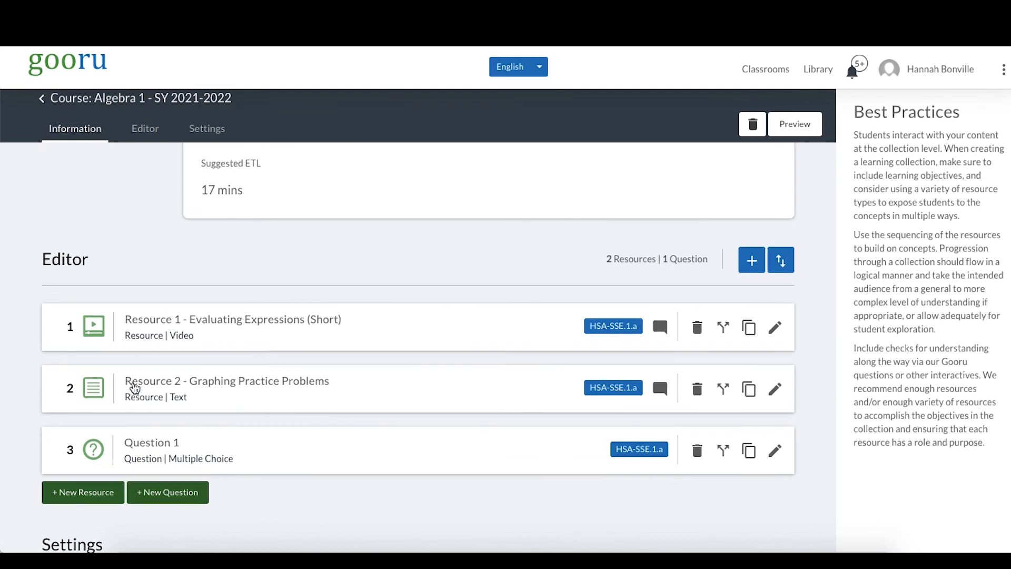
scroll(135, 388, up, 4)
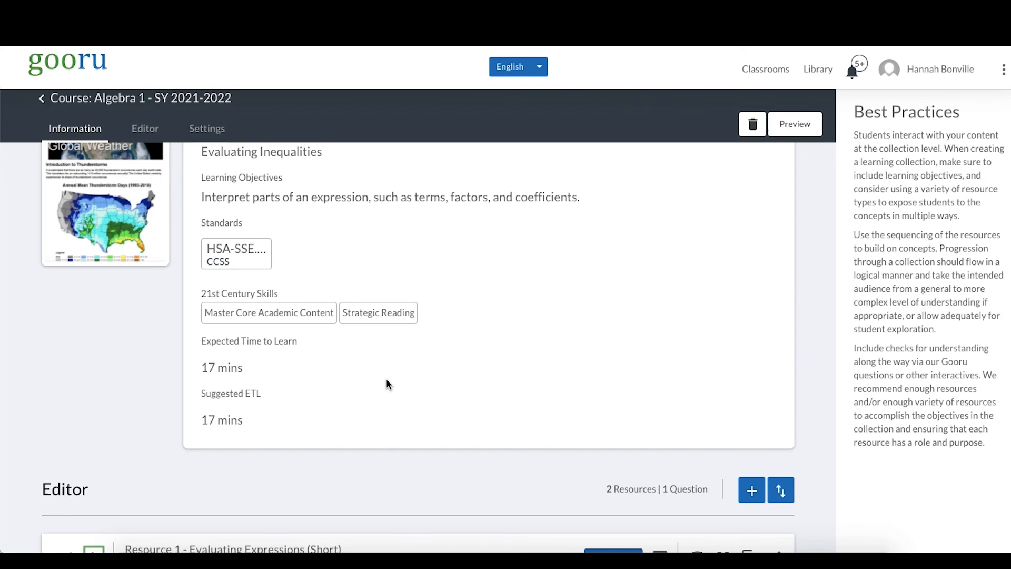
scroll(386, 379, down, 5)
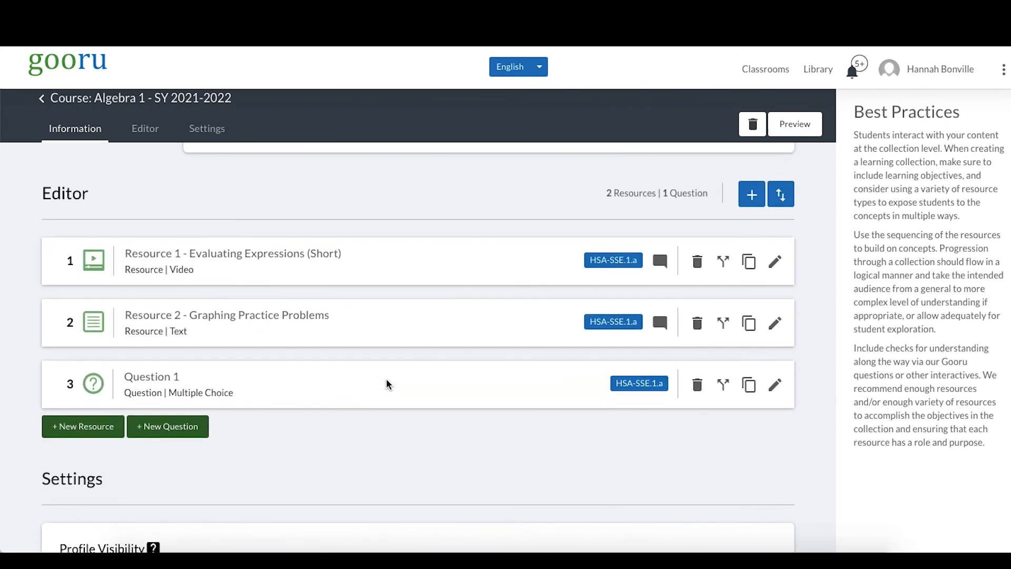
scroll(387, 378, up, 6)
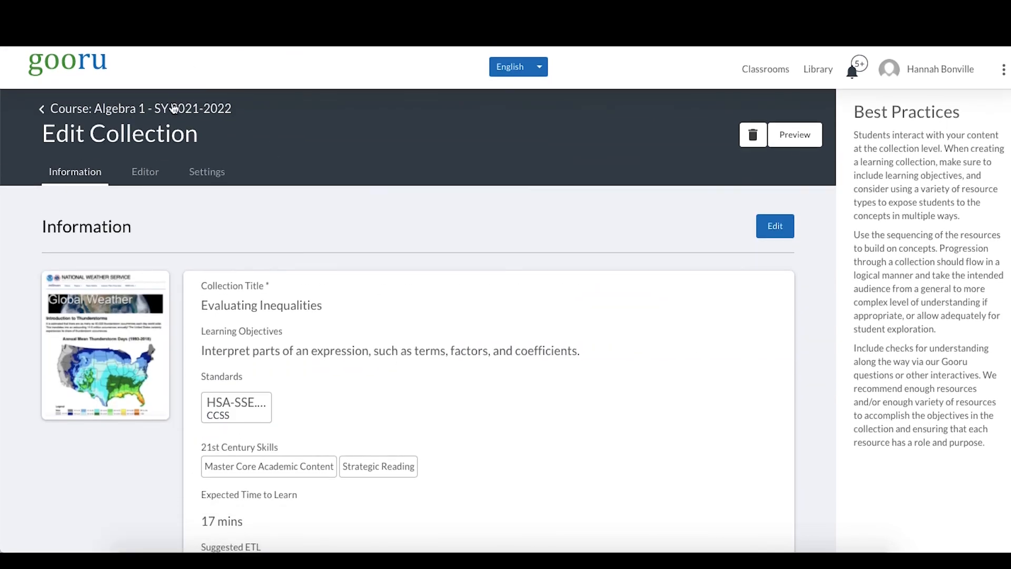
click(173, 109)
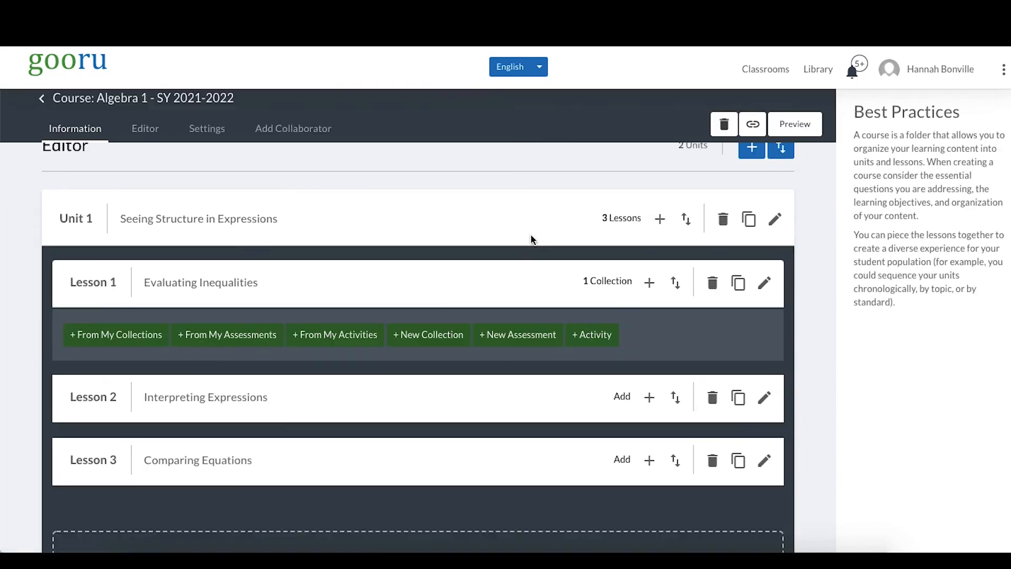
Expand Lesson 1, Evaluating Inequalities, in Unit 1 of the course to show its collection and the options for adding content.
click(269, 221)
scroll(269, 221, up, 10)
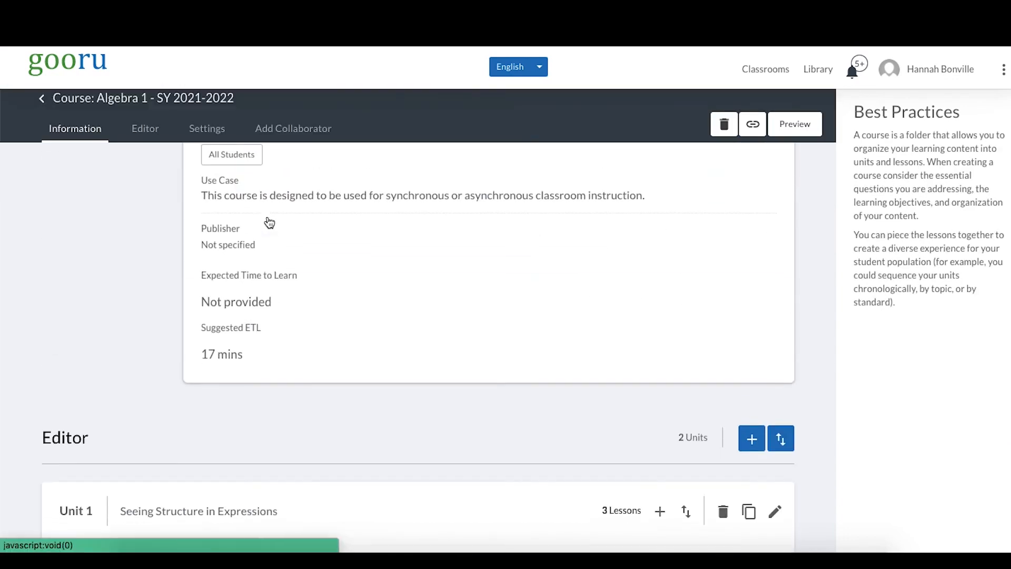
scroll(267, 218, down, 10)
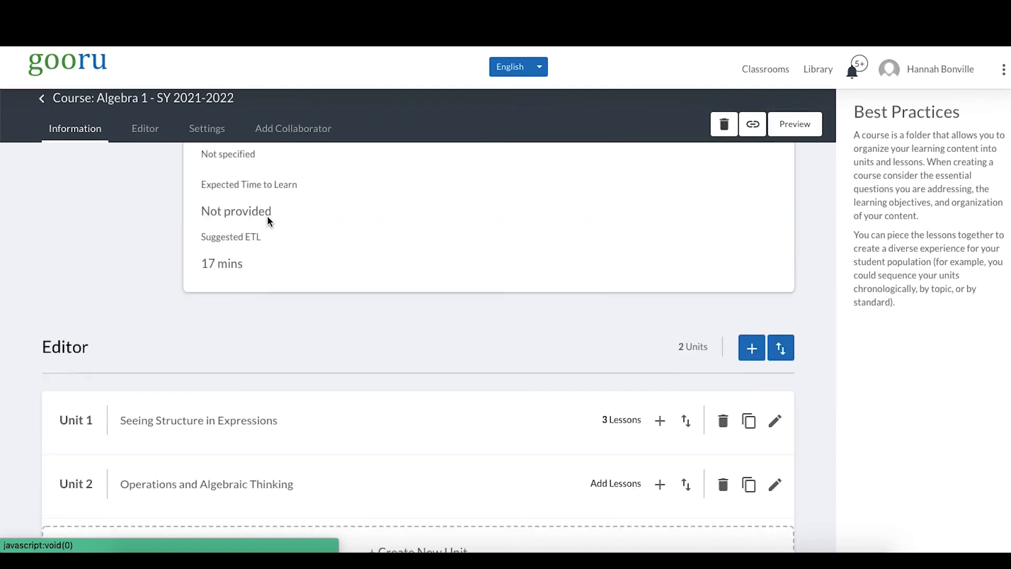
click(261, 212)
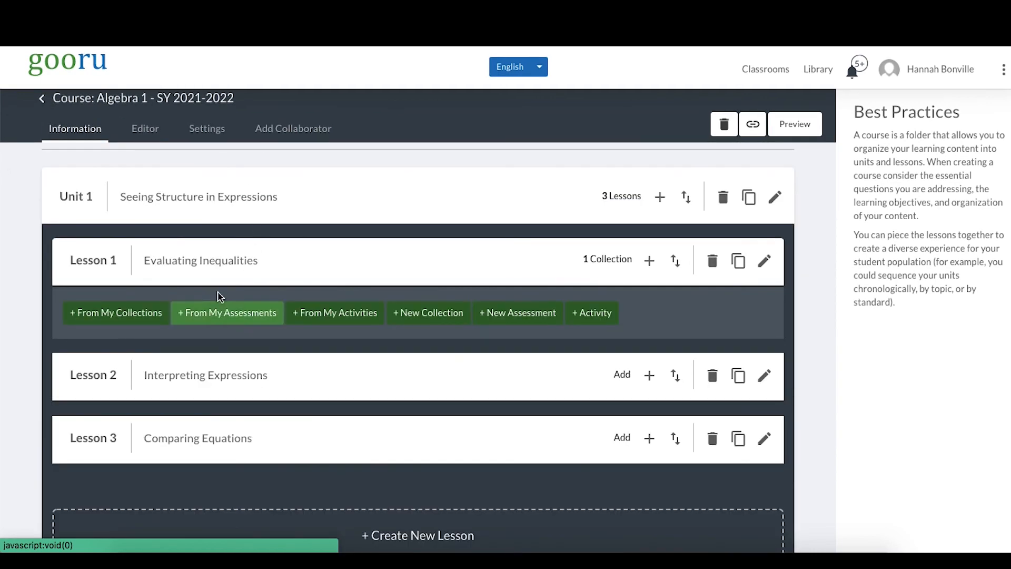
click(172, 276)
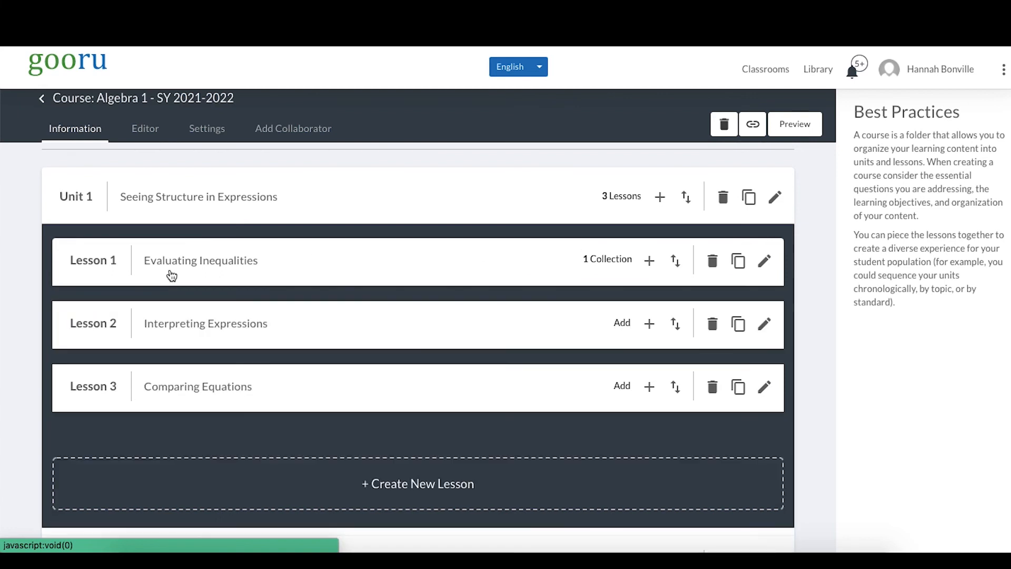
click(171, 276)
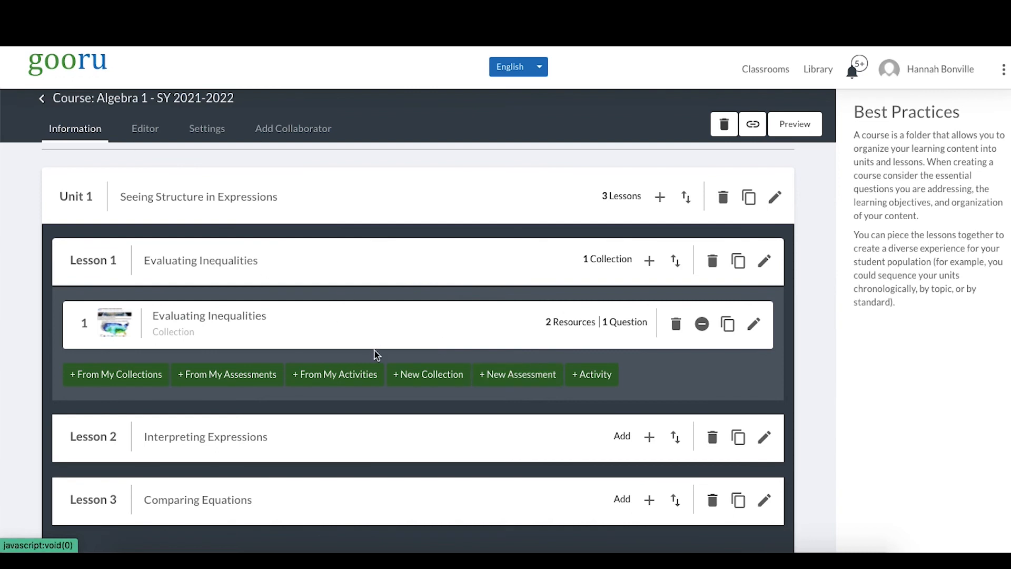
click(171, 270)
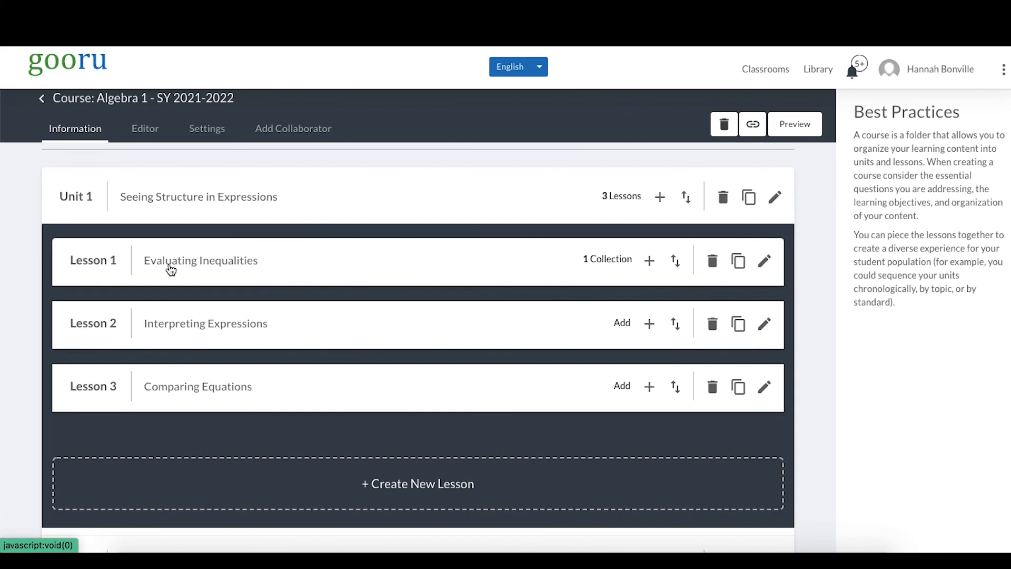
click(171, 270)
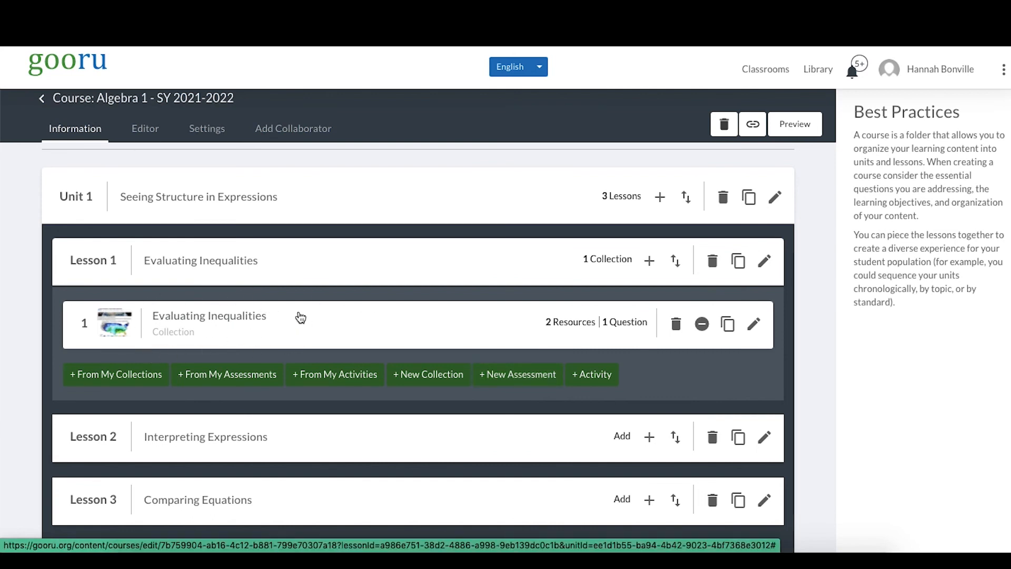
Create a new assessment titled "CFU - Evaluating Inequalities" in Lesson 1.
click(524, 381)
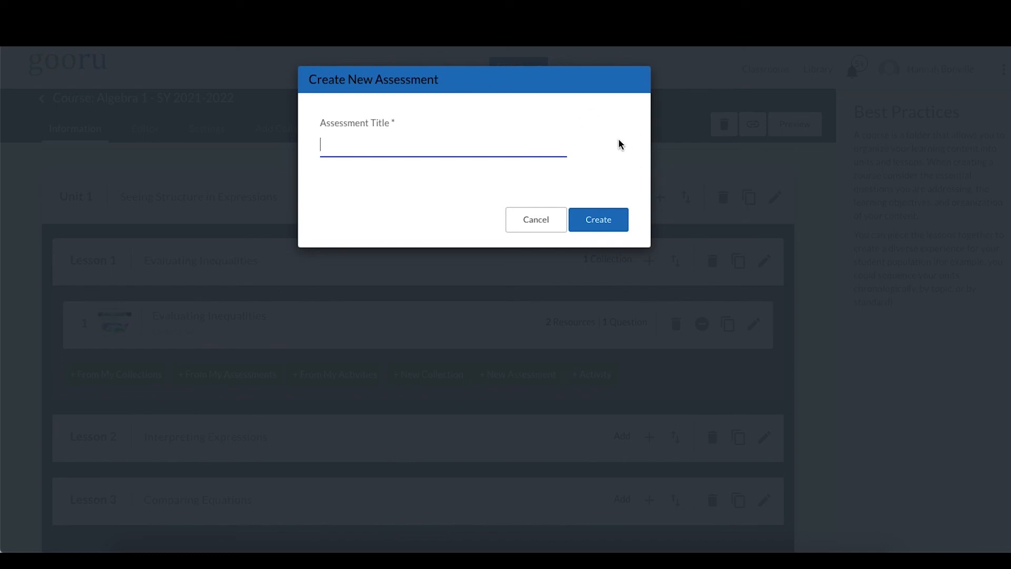
text(CFU)
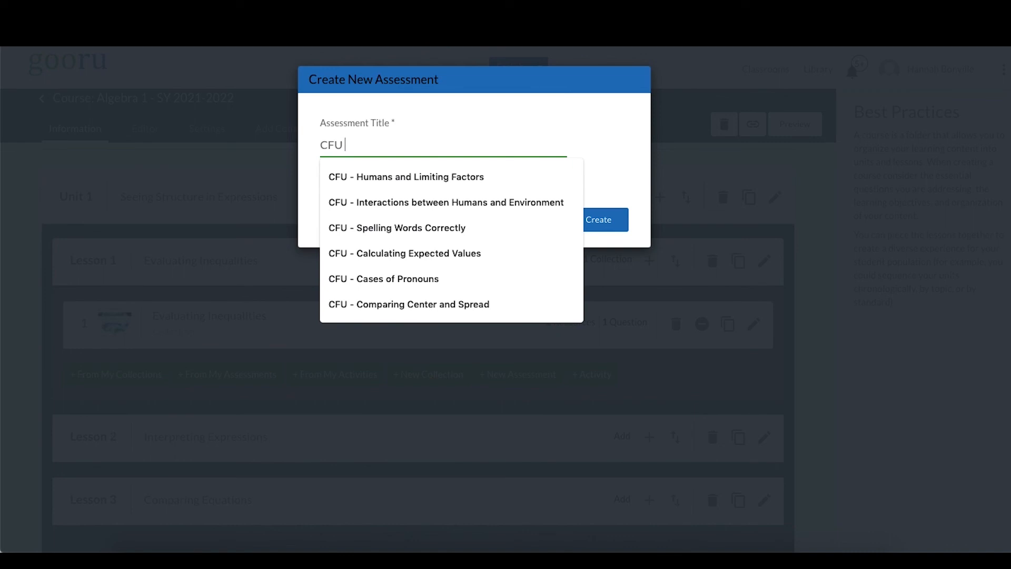
text(- Eva)
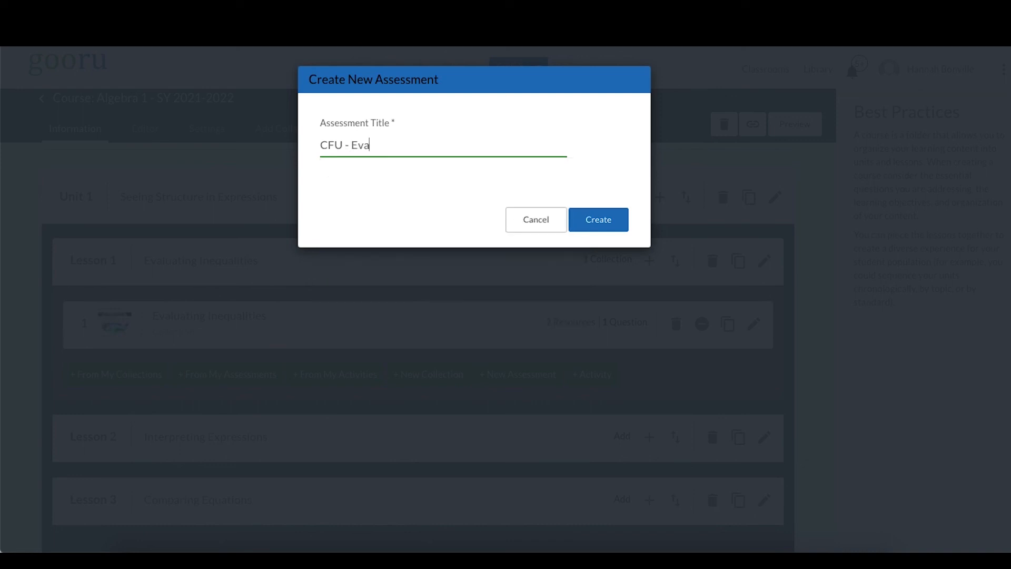
text(luating Inequalities)
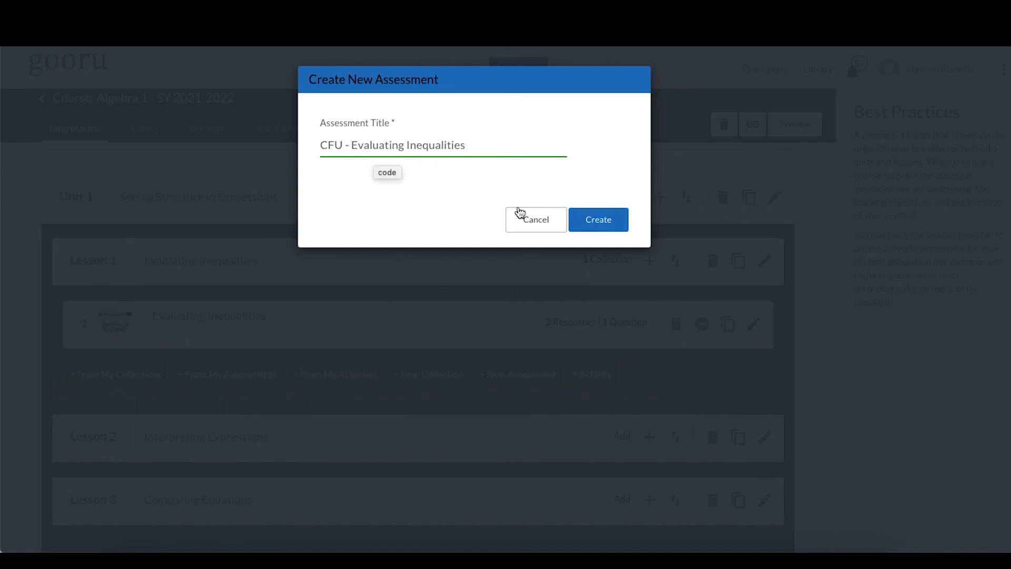
click(610, 223)
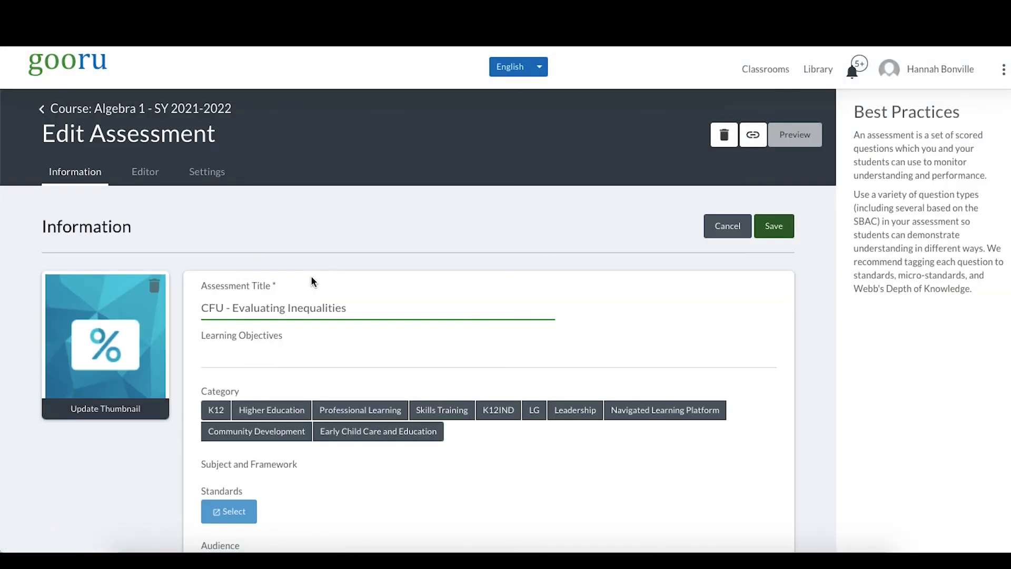
Replace the assessment's thumbnail with the image bird-34663_960_720.png from the Desktop.
scroll(312, 277, down, 2)
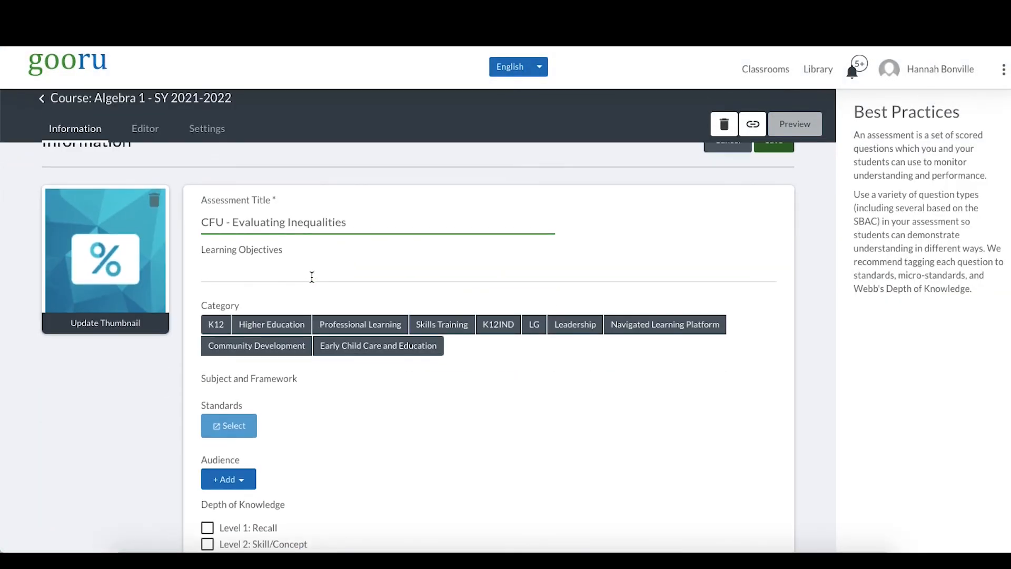
click(128, 320)
click(340, 97)
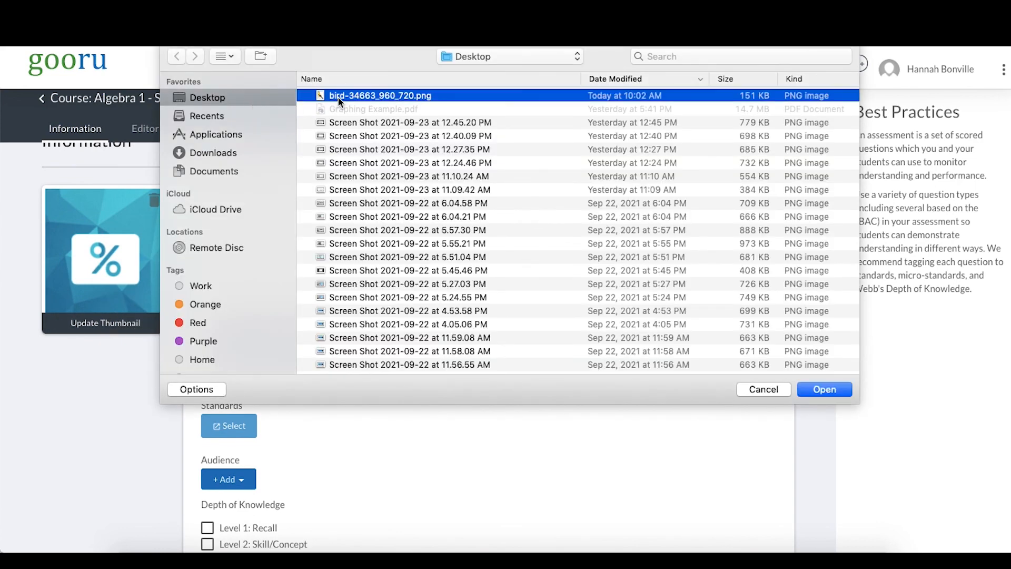
click(836, 392)
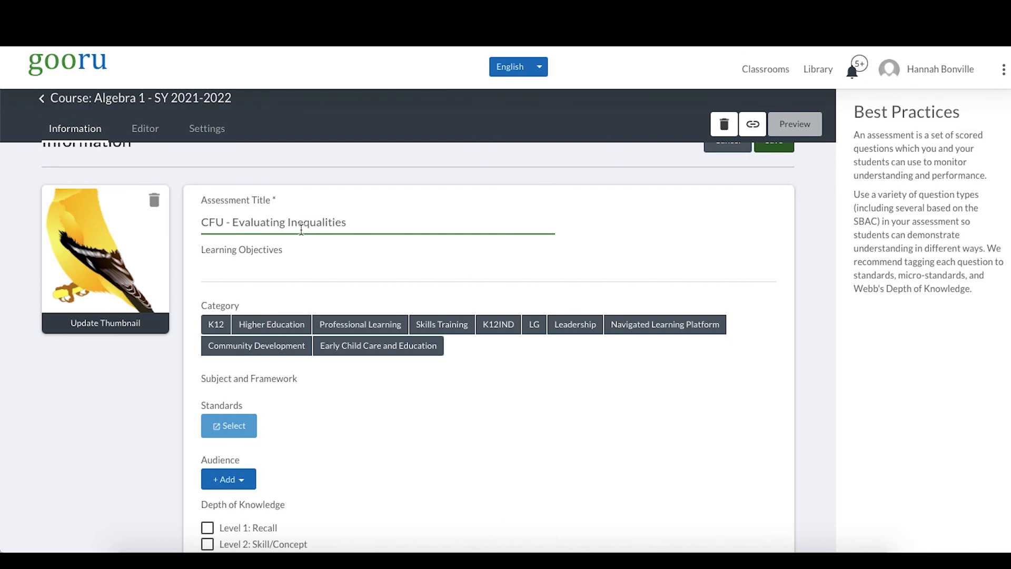
Set the assessment's category to K12 and its subject and framework to Math with Common Core State Standards.
scroll(230, 274, down, 1)
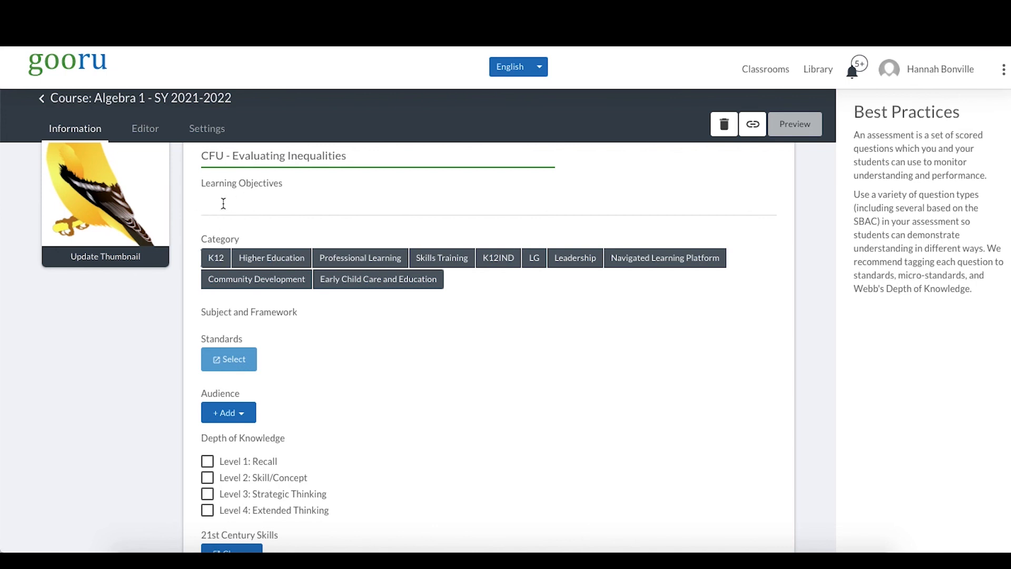
click(220, 258)
scroll(227, 253, down, 2)
click(238, 242)
scroll(237, 244, down, 3)
mouse_move(328, 403)
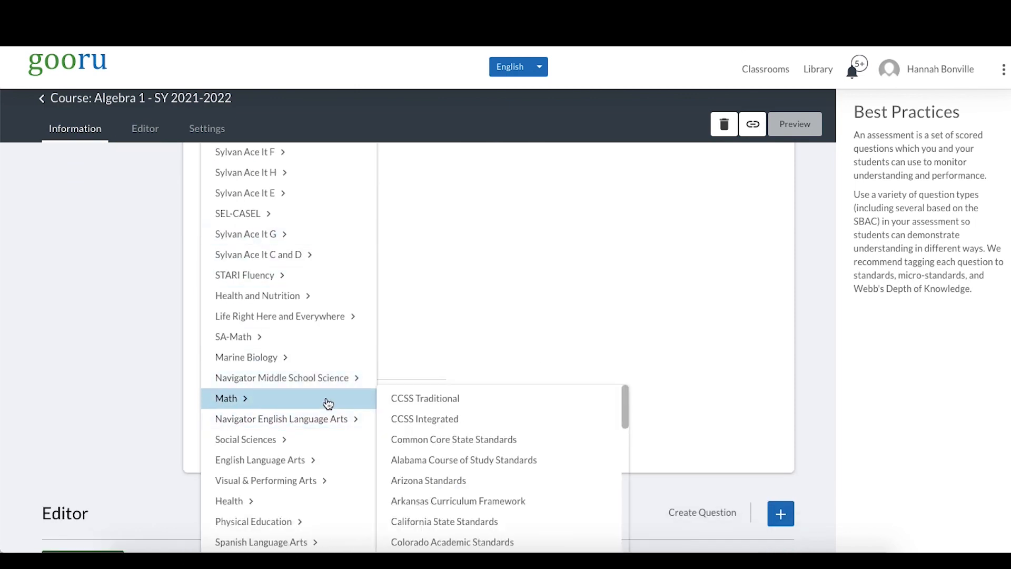
click(429, 440)
scroll(268, 388, up, 4)
Add standard HSA-SSE.1.a from High School: Algebra, Seeing Structure in Expressions, to the assessment.
click(232, 335)
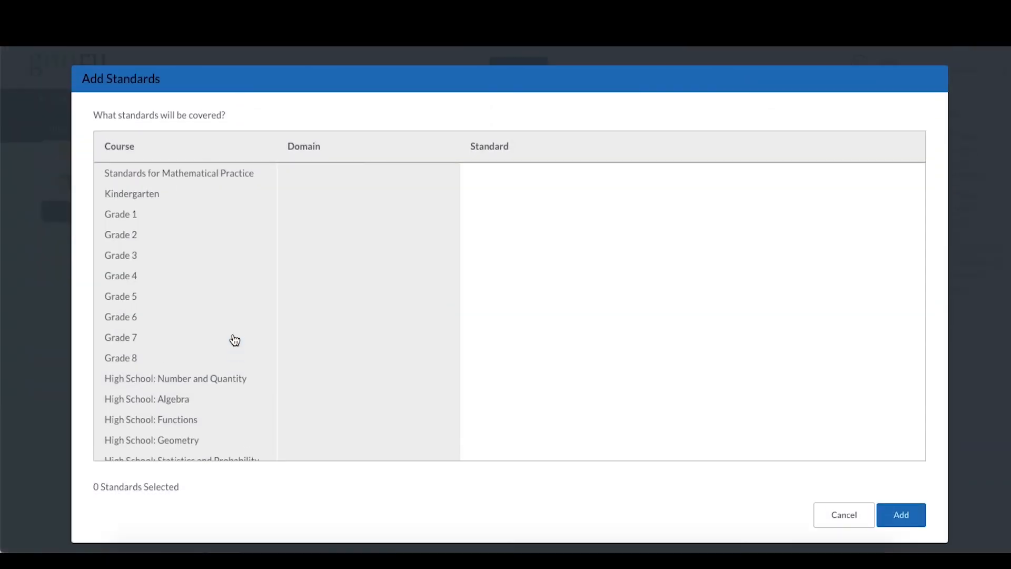
click(153, 401)
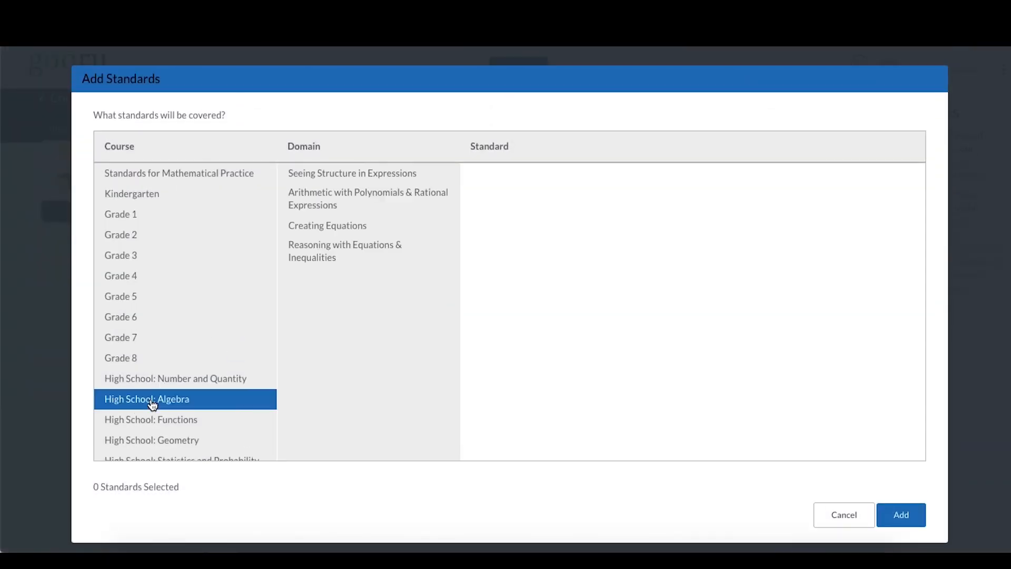
click(321, 176)
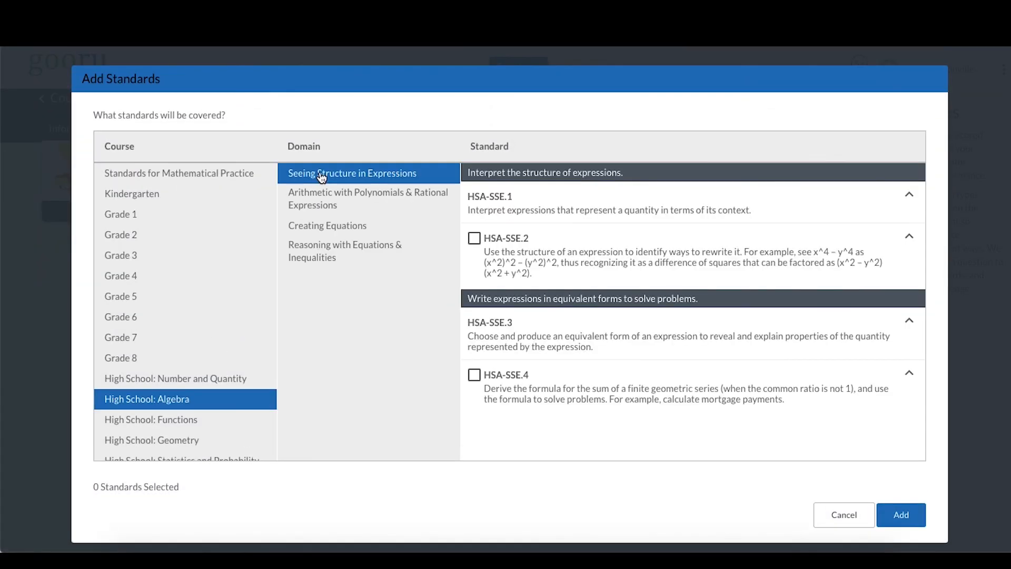
click(909, 195)
click(607, 251)
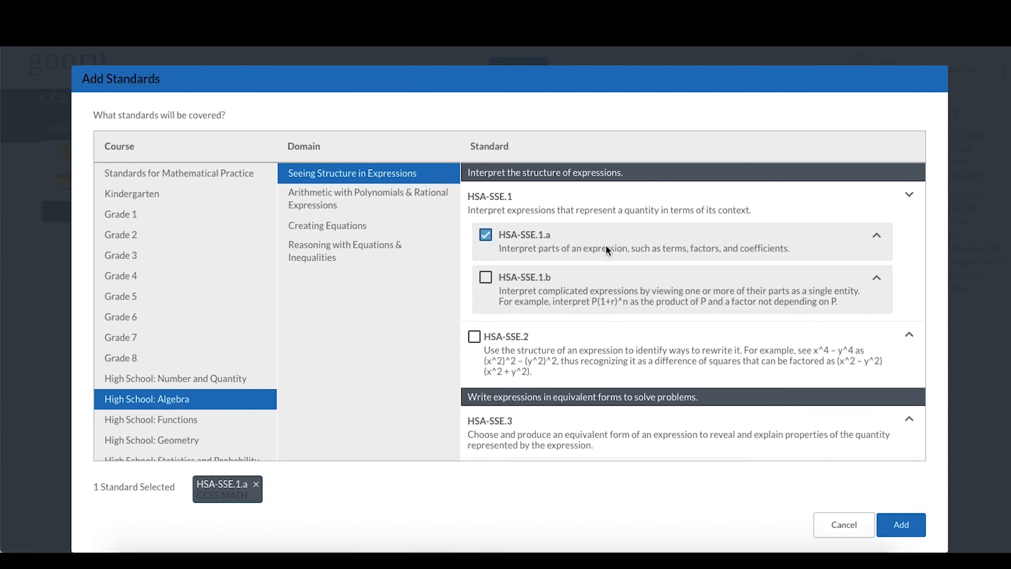
click(905, 525)
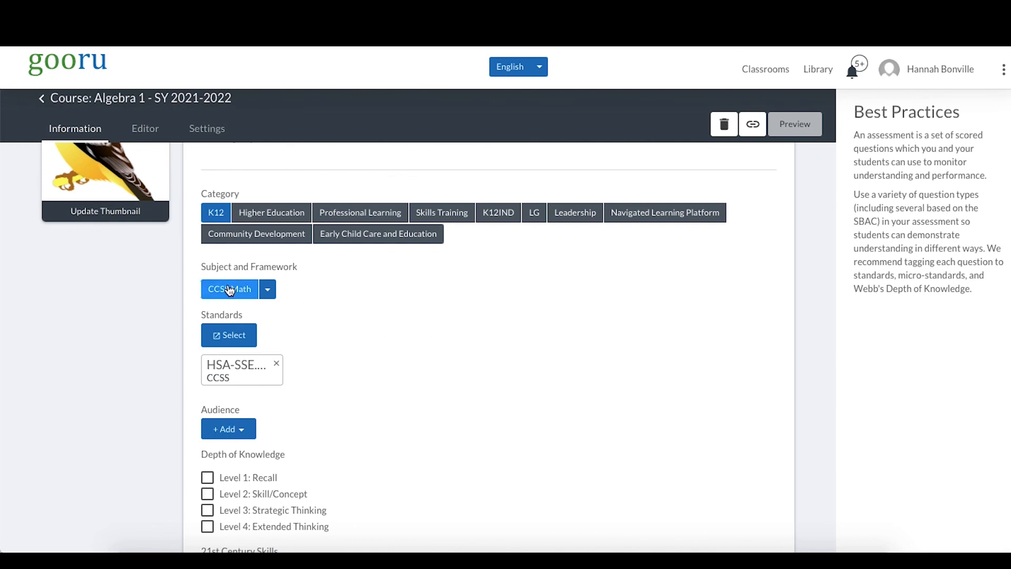
Set the assessment's audience to All Students and its depth of knowledge to Level 1: Recall and Level 2: Skill/Concept.
scroll(266, 382, down, 2)
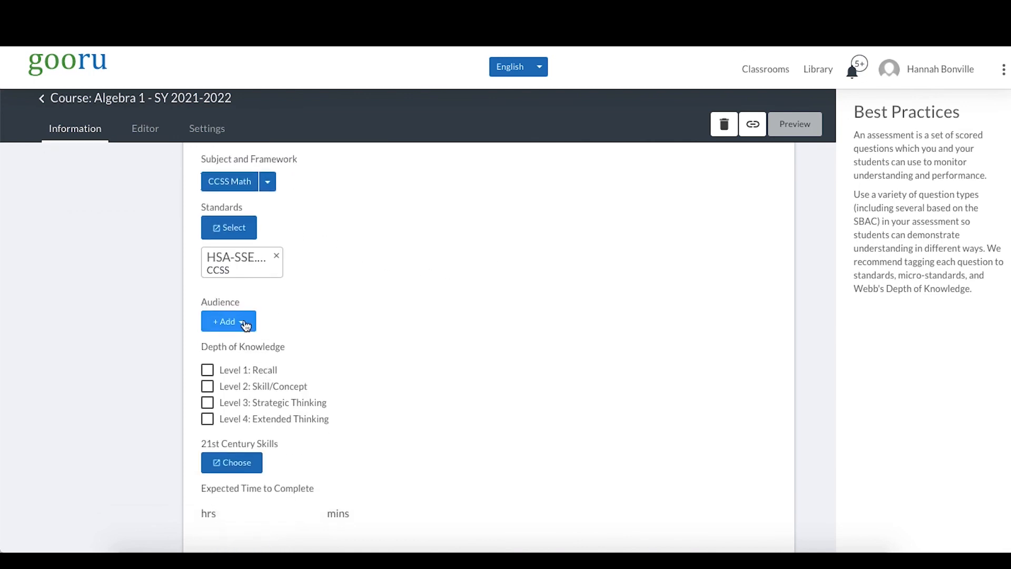
click(250, 320)
click(263, 349)
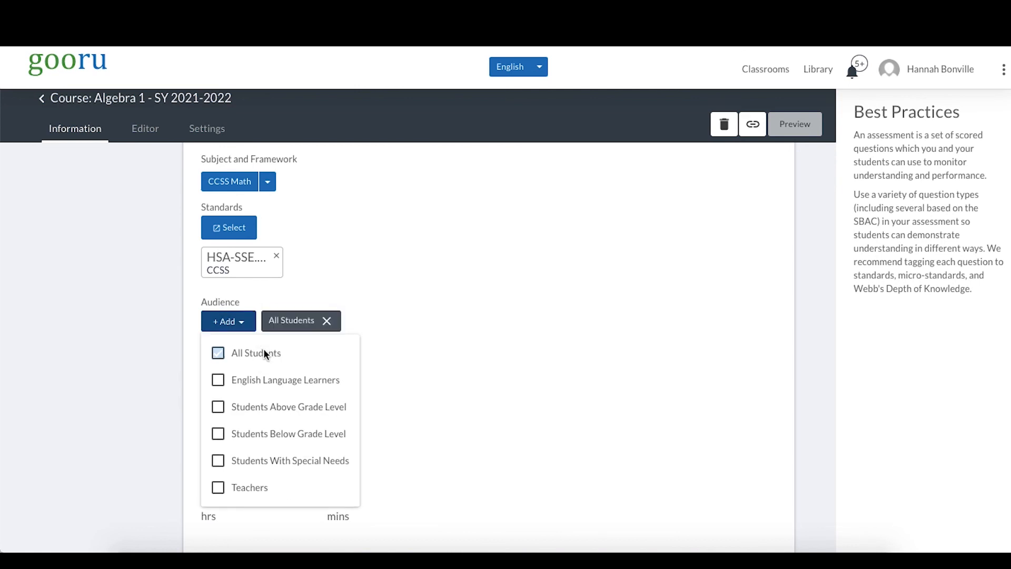
click(441, 310)
scroll(442, 311, down, 2)
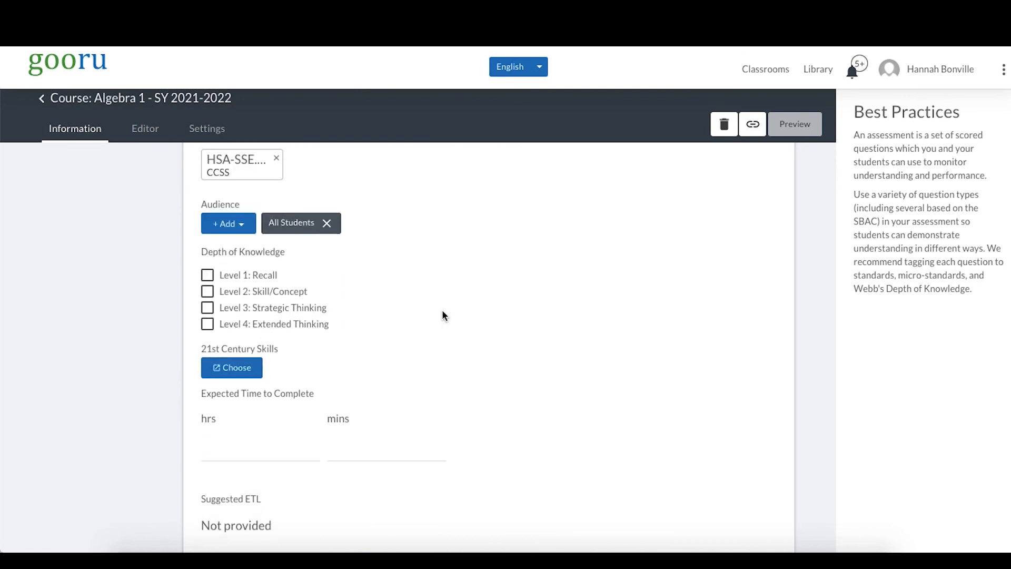
click(209, 277)
click(207, 296)
Add Master Core Academic Content as the assessment's 21st century skill.
click(237, 368)
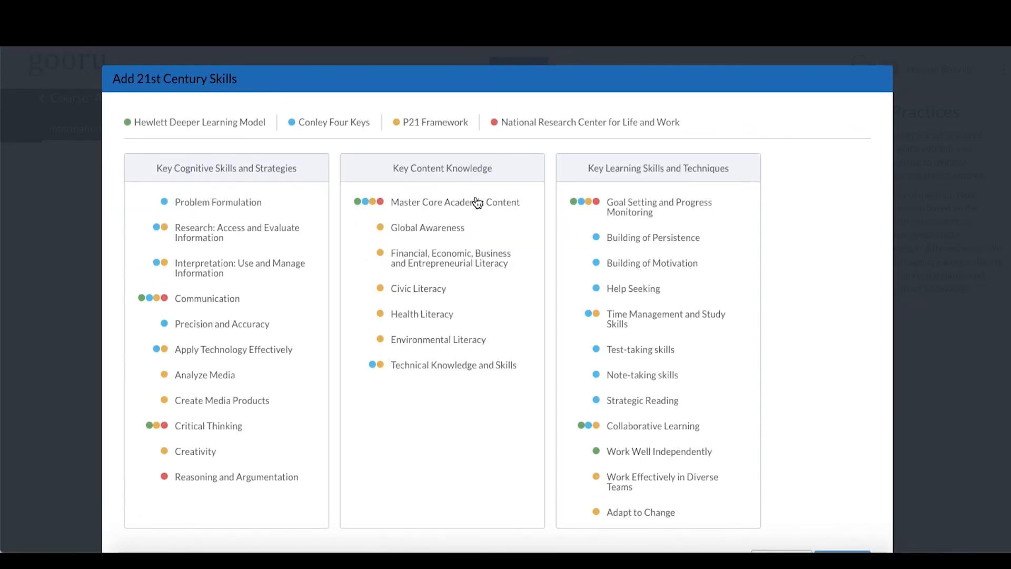
click(479, 211)
scroll(855, 293, down, 3)
click(869, 485)
scroll(415, 430, down, 2)
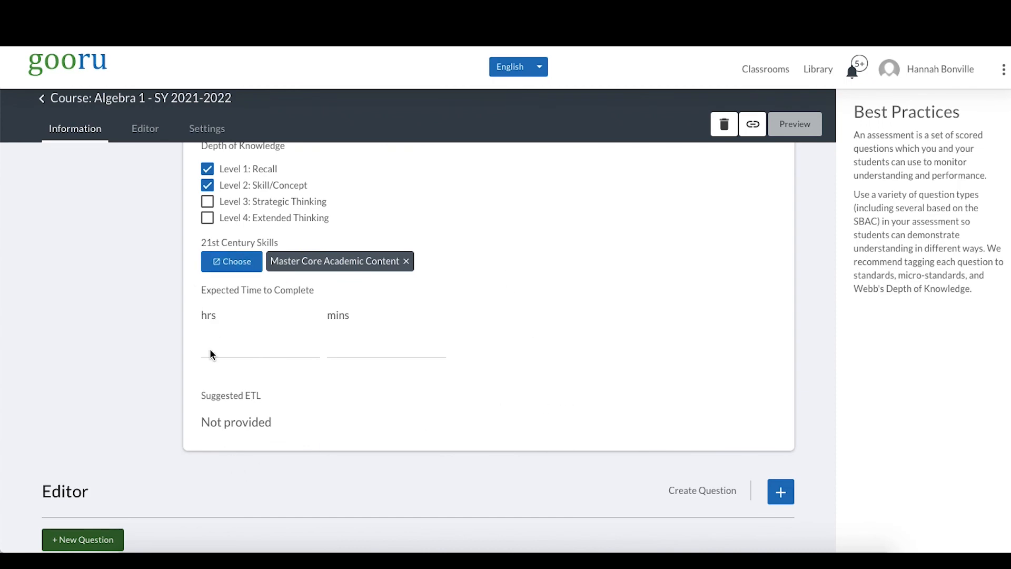
Copy the code and description of standard HSA-SSE.1.a from the assessment's standards list, keeping that standard selected.
scroll(738, 375, up, 5)
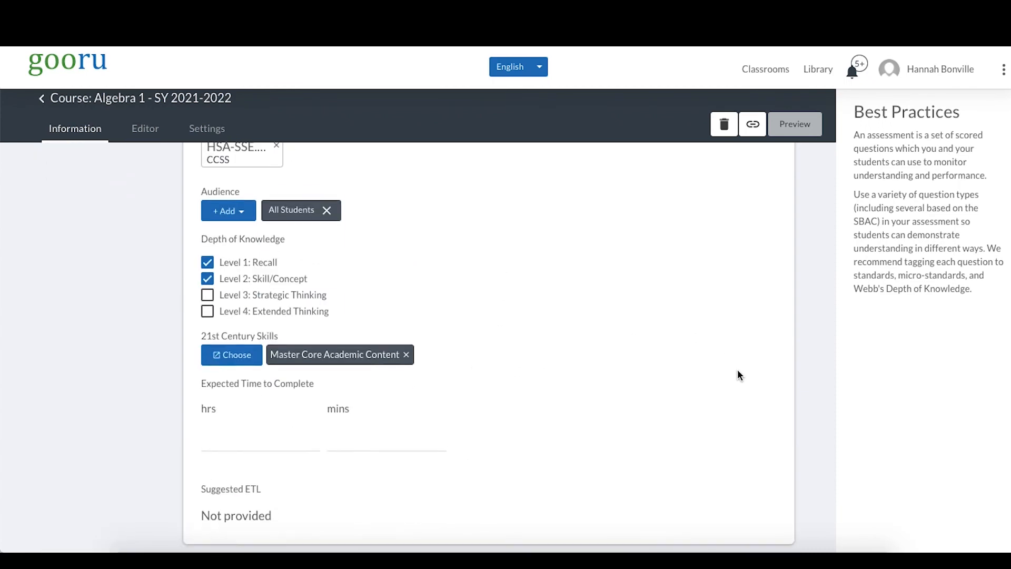
scroll(738, 375, up, 3)
scroll(737, 375, down, 3)
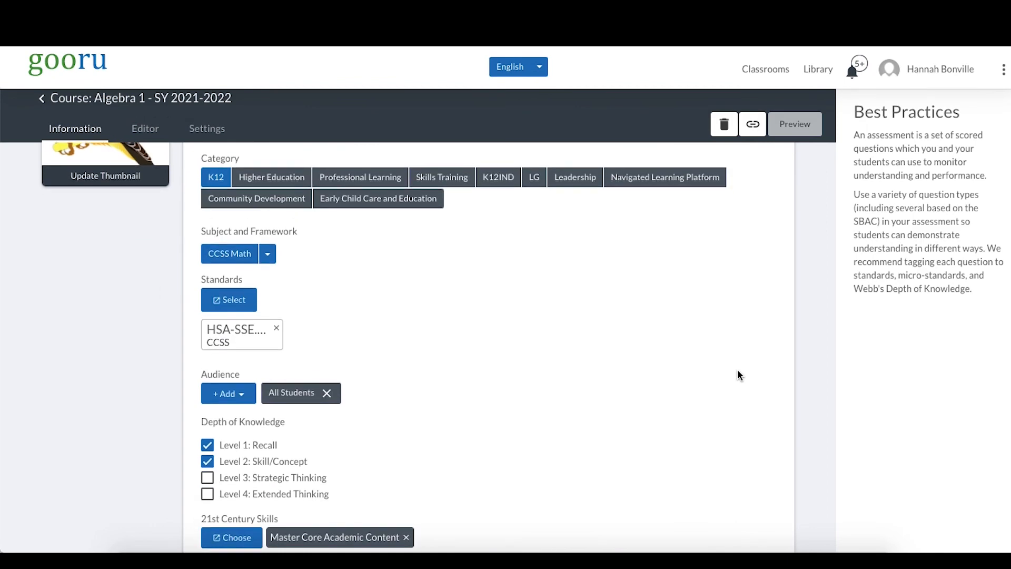
click(250, 301)
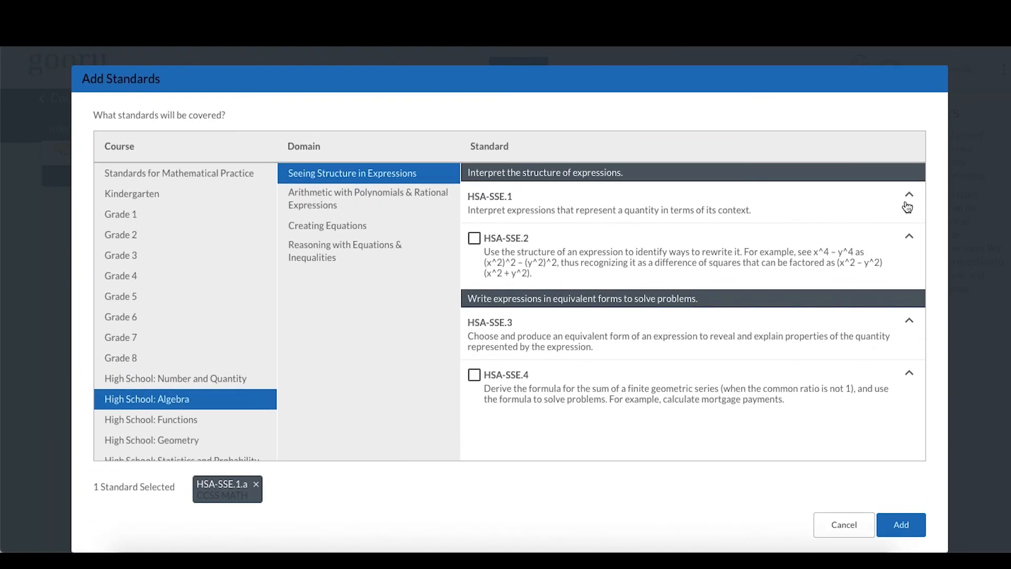
click(907, 206)
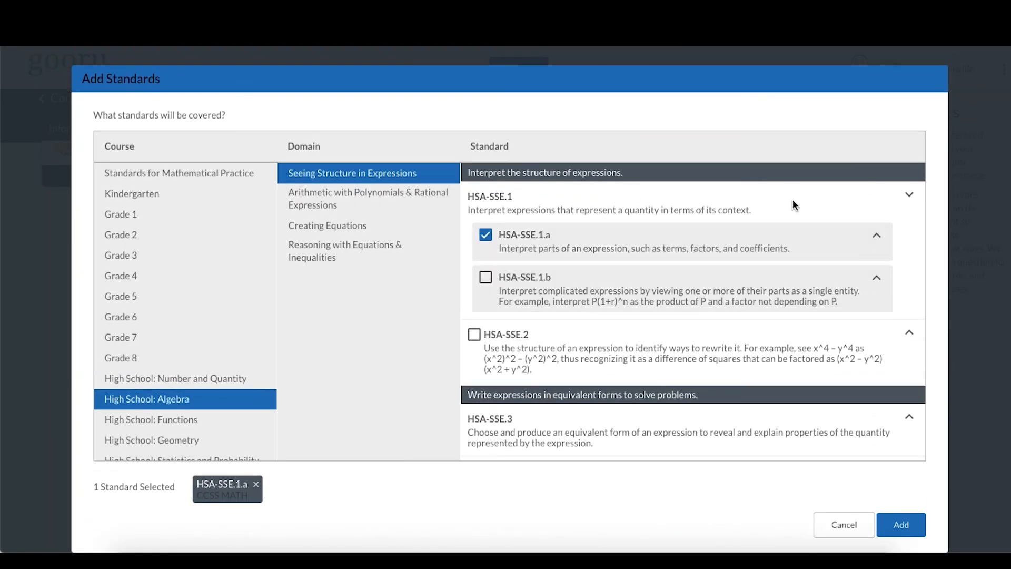
drag(819, 249, 493, 255)
key(ctrl+c)
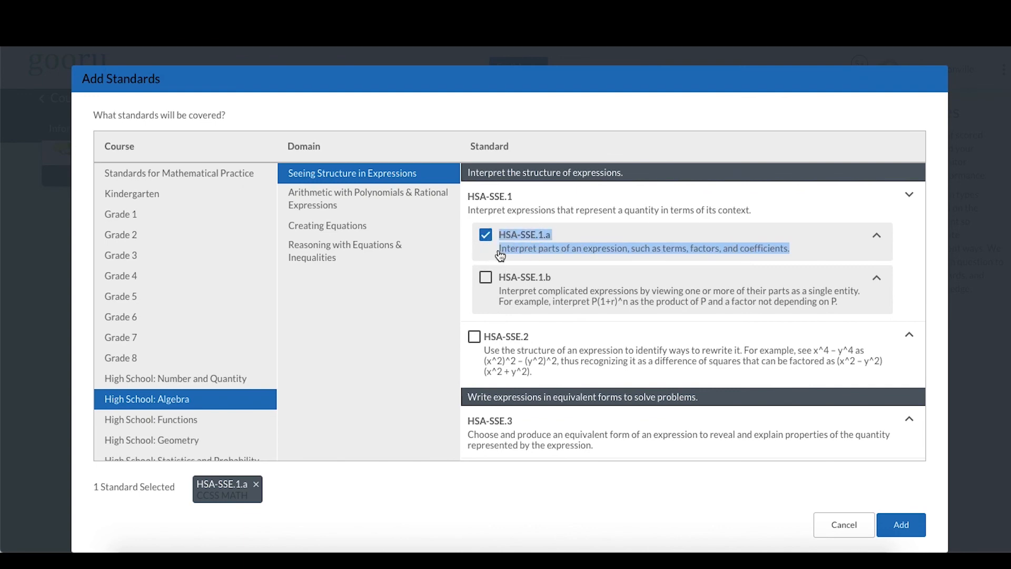
click(902, 525)
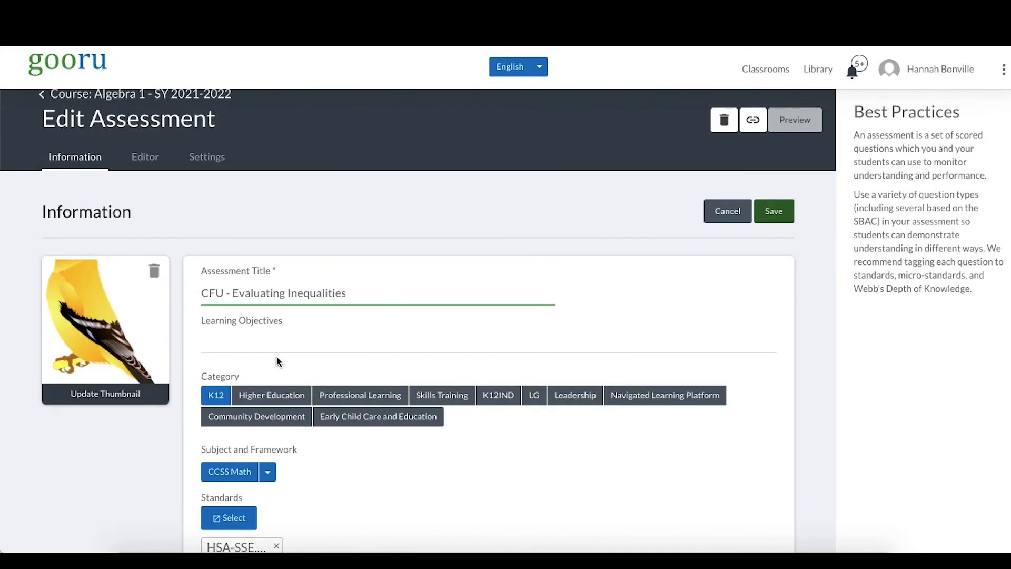
Paste the HSA-SSE.1.a code and description into the assessment's Learning Objectives and save the information.
click(269, 337)
key(ctrl+v)
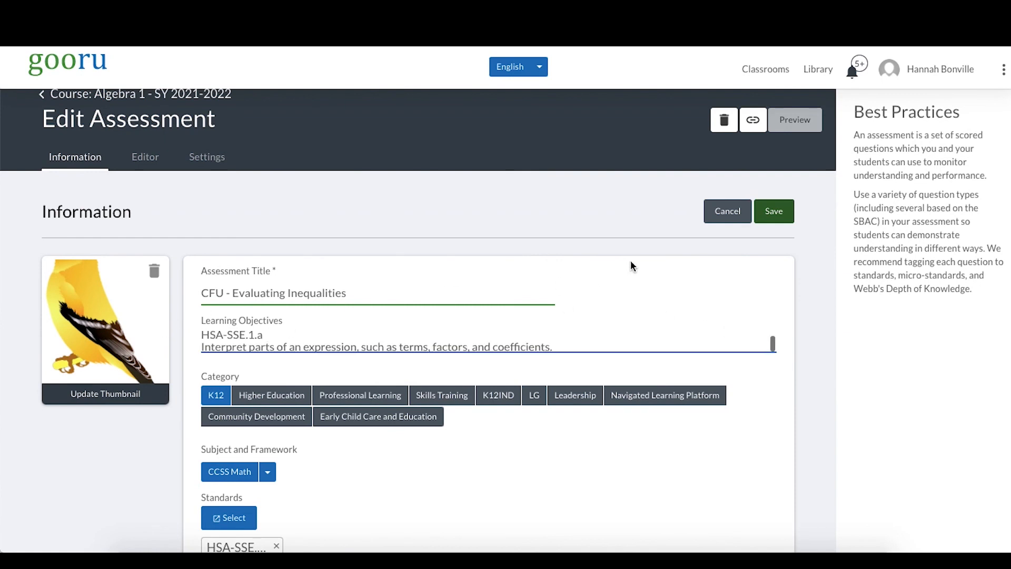
click(773, 216)
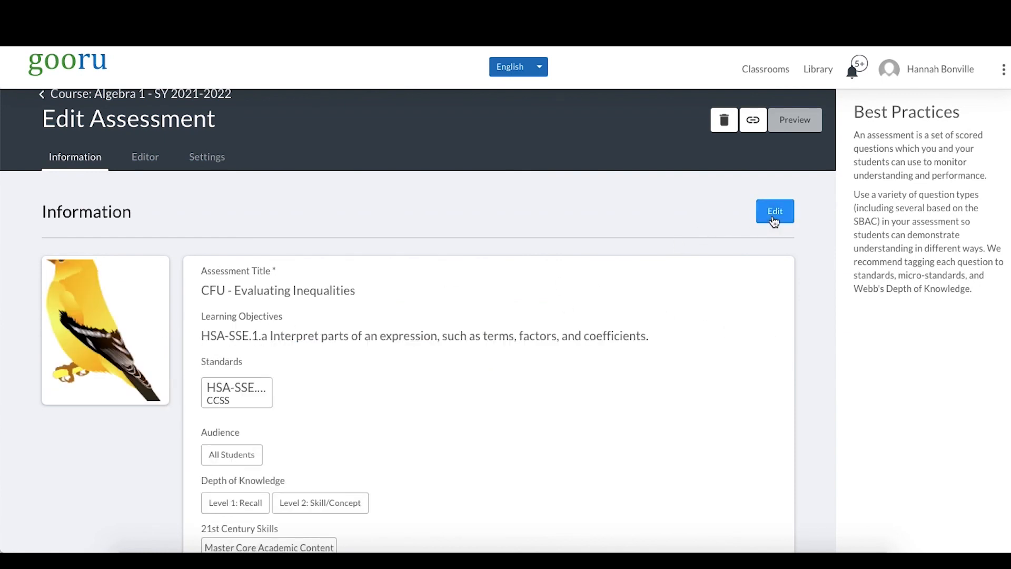
Review the question types offered for a new assessment question, without creating one.
scroll(774, 221, down, 6)
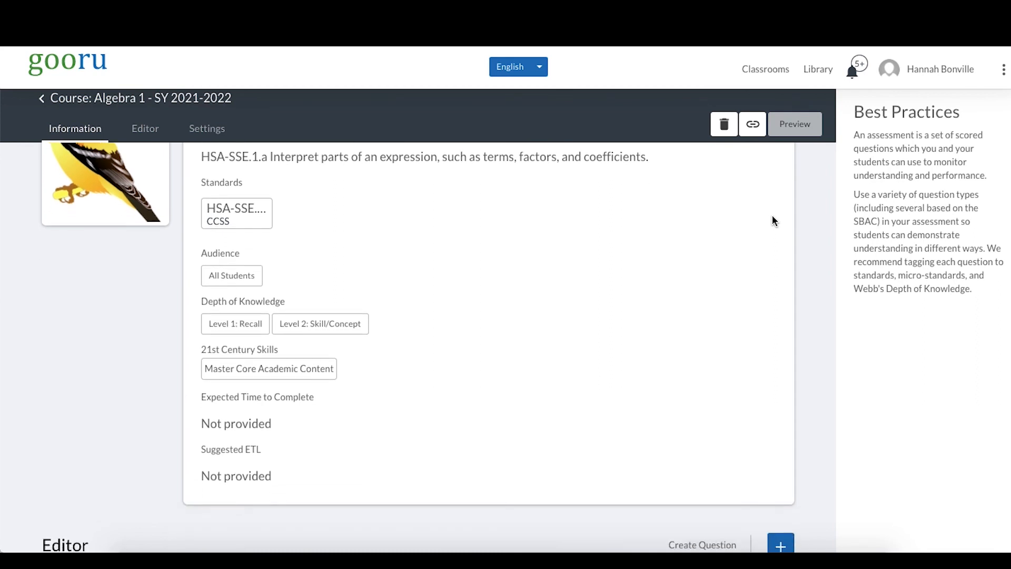
scroll(773, 217, down, 1)
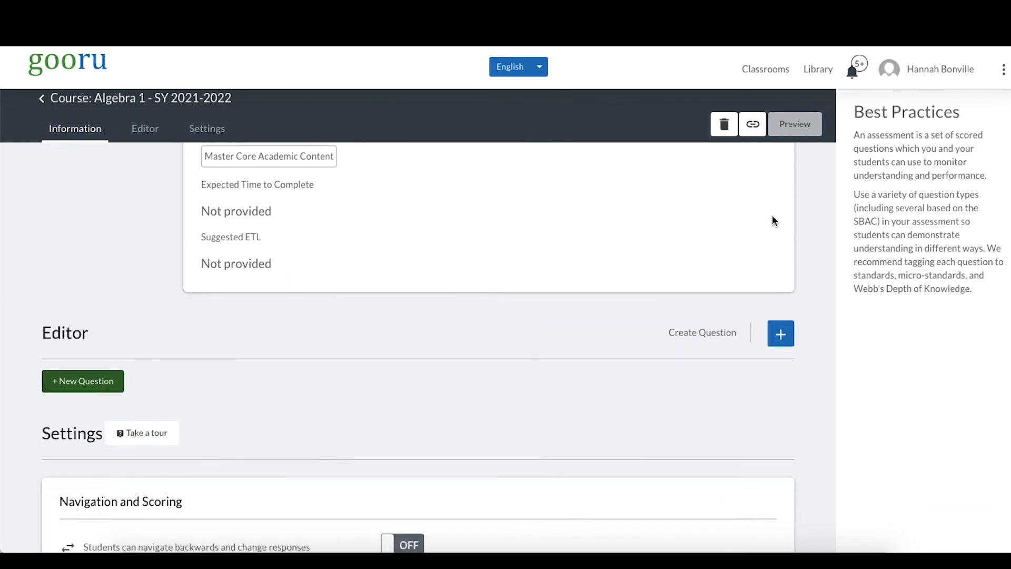
scroll(773, 217, down, 2)
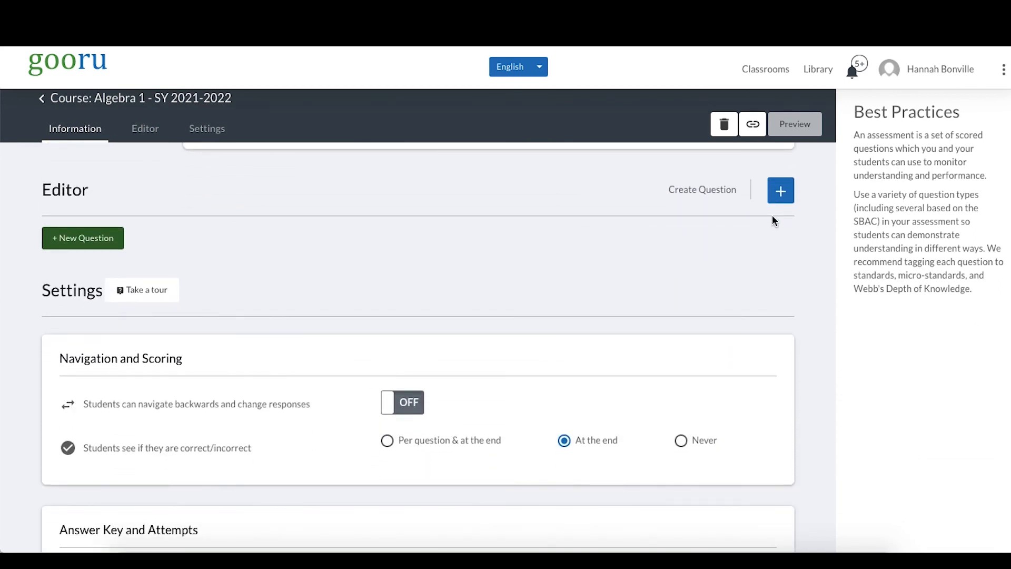
click(120, 242)
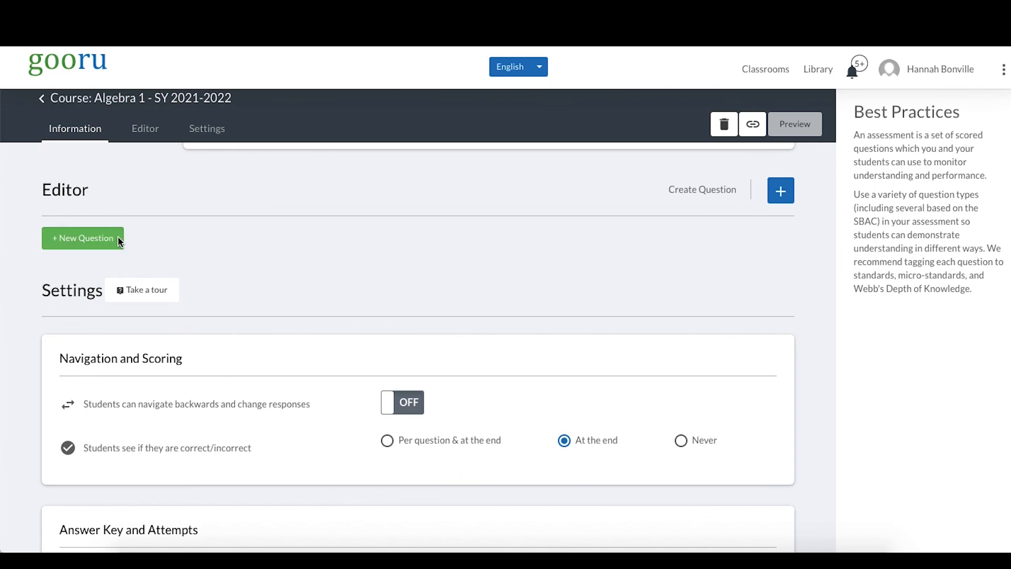
scroll(390, 252, down, 5)
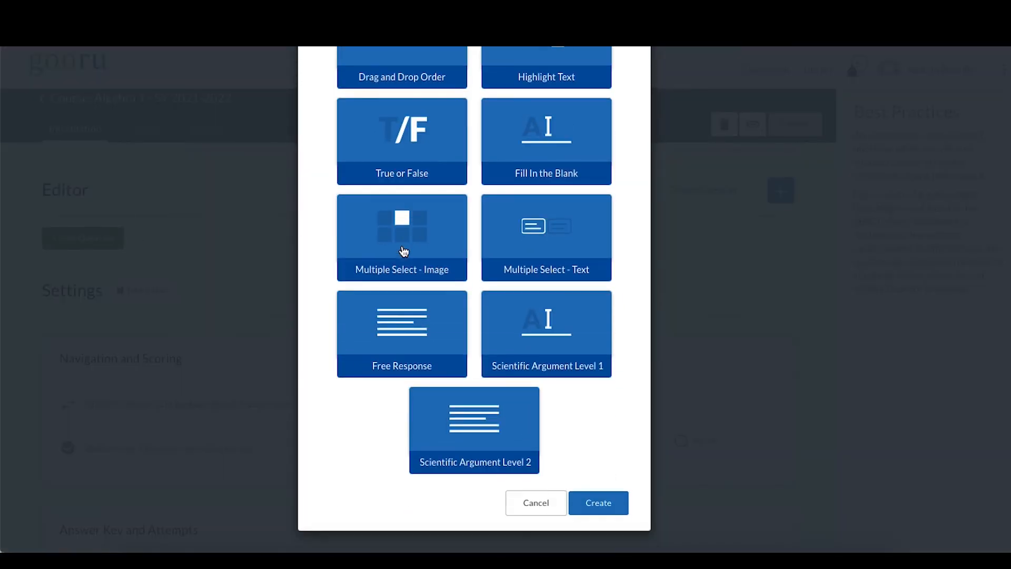
scroll(553, 261, up, 5)
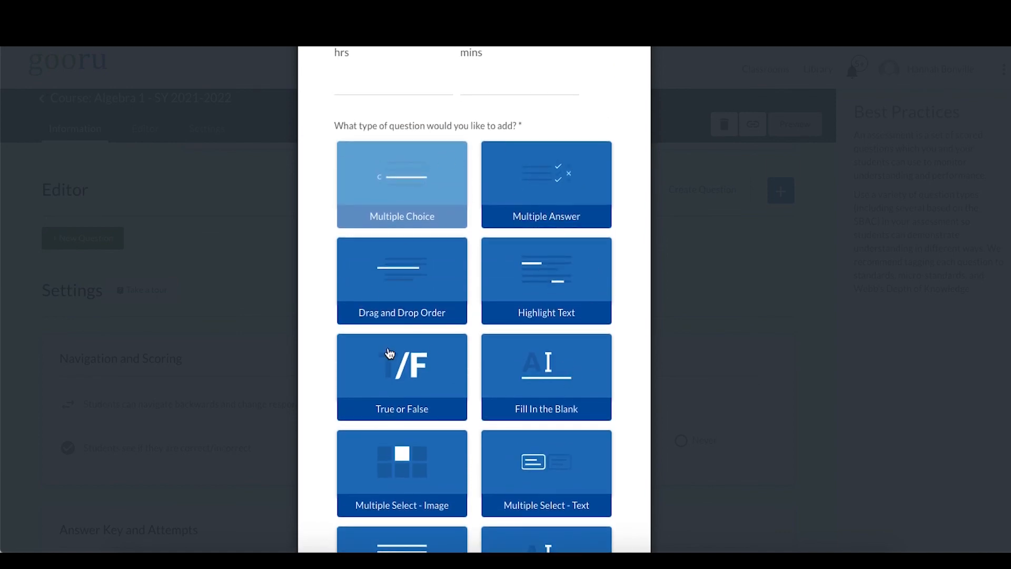
scroll(524, 269, down, 5)
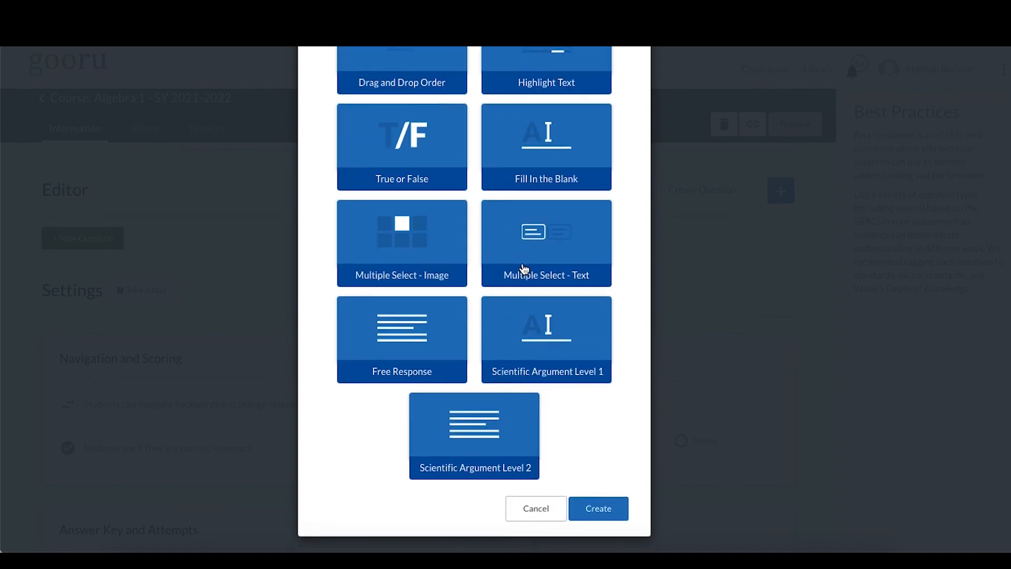
scroll(524, 269, up, 4)
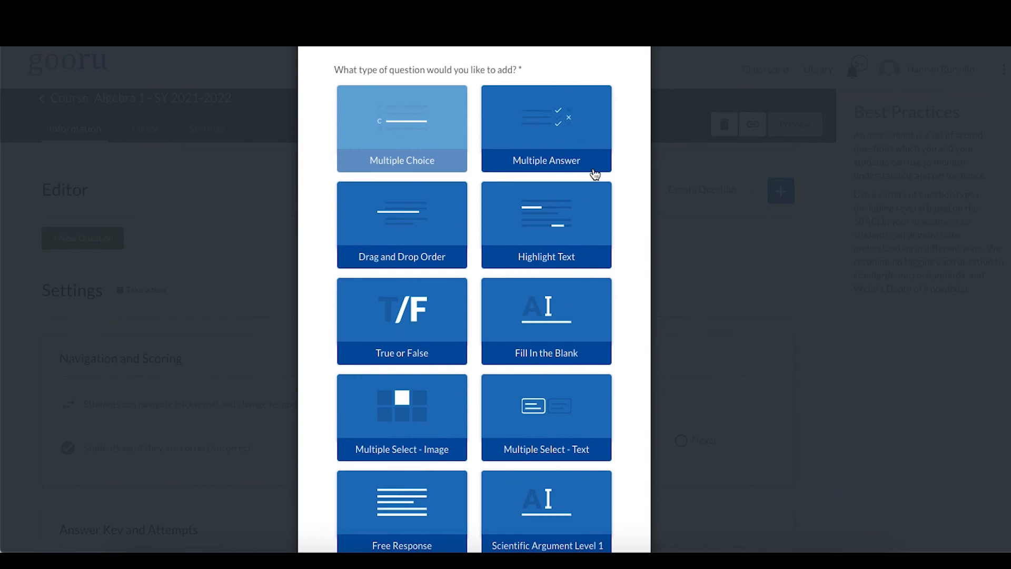
scroll(593, 219, down, 3)
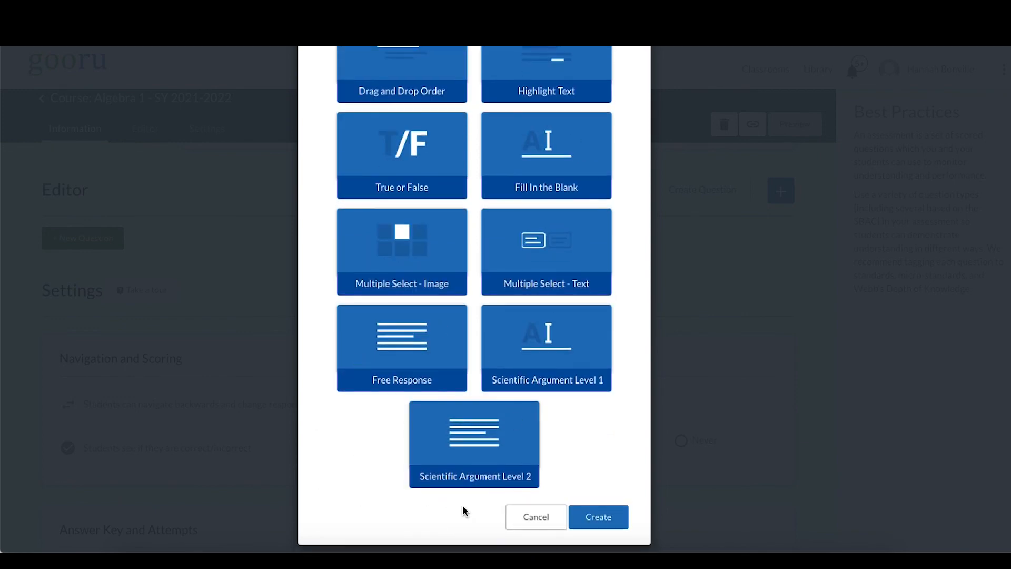
click(537, 518)
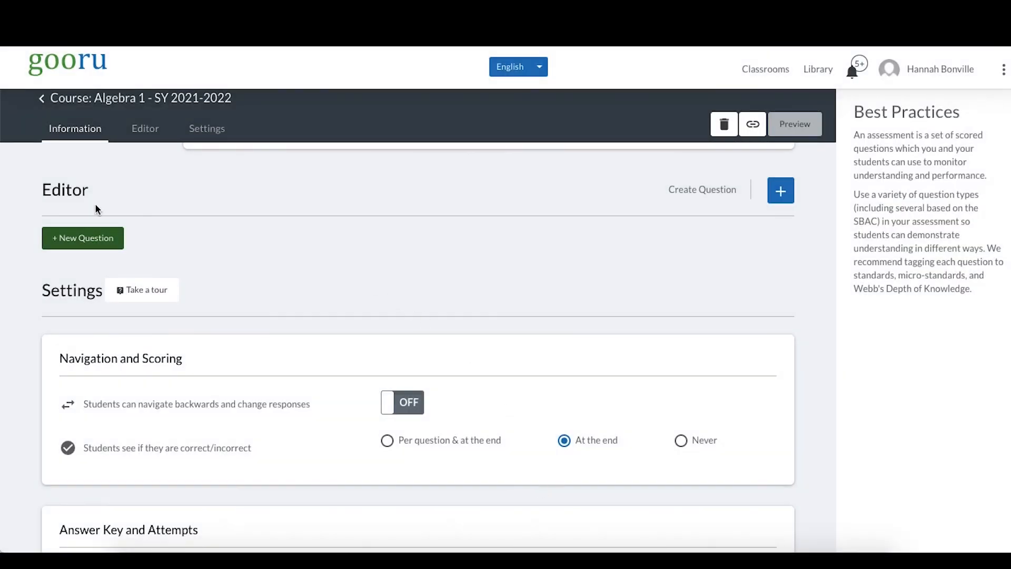
Create a Multiple Choice question titled Question 1 and enter "question text" as its question.
click(85, 235)
scroll(466, 251, down, 6)
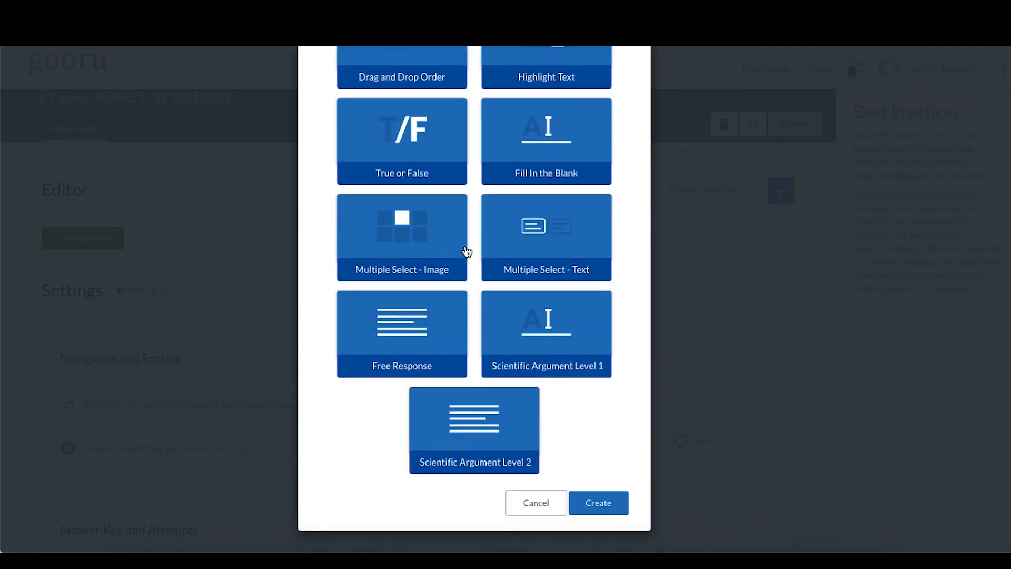
click(602, 505)
triple_click(235, 314)
text(Question 1)
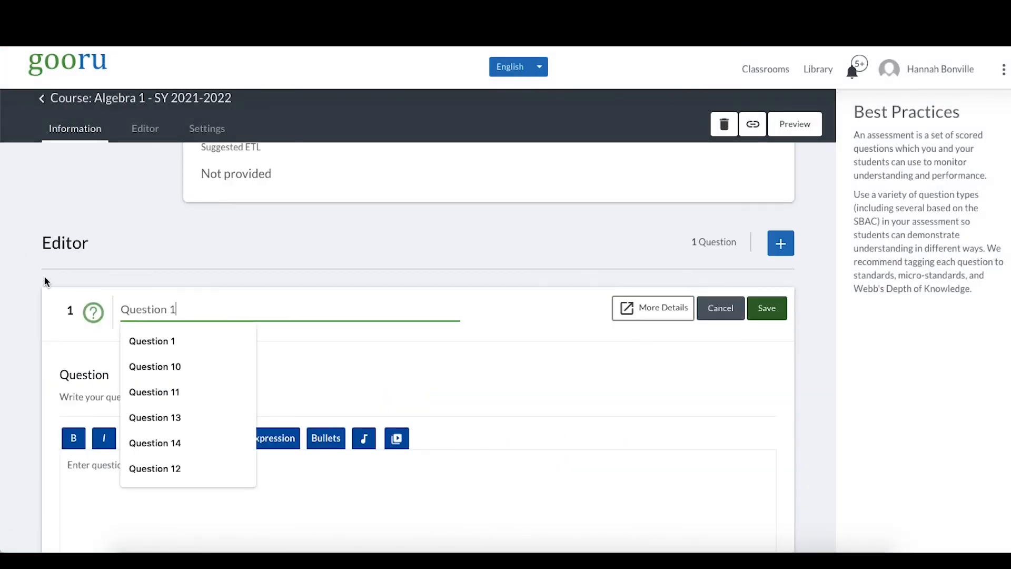
click(190, 534)
key(super+a)
text(q)
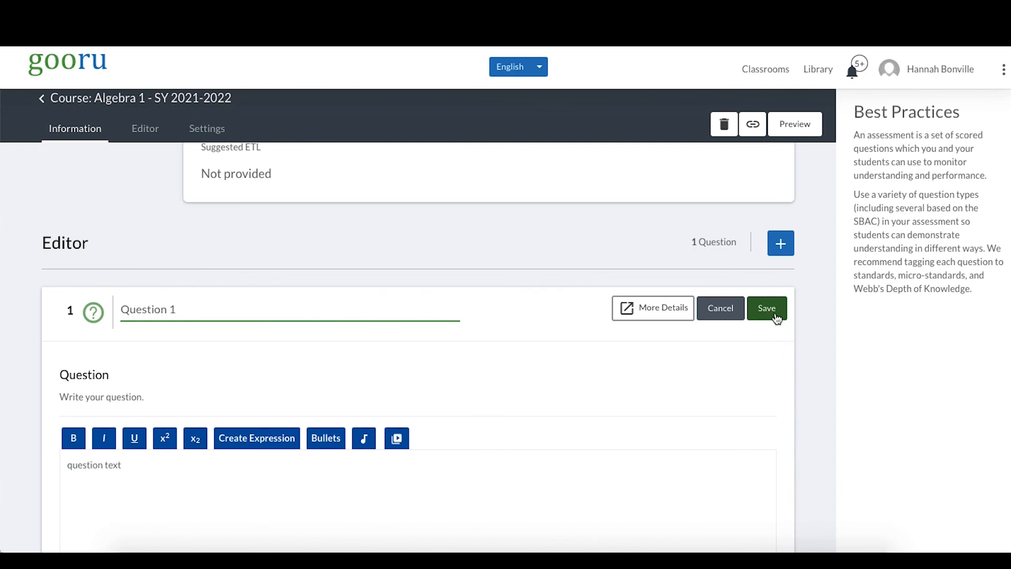
Add answer choices 1 and 2 to Question 1, mark choice A as correct, and save the question.
scroll(765, 317, down, 5)
click(506, 266)
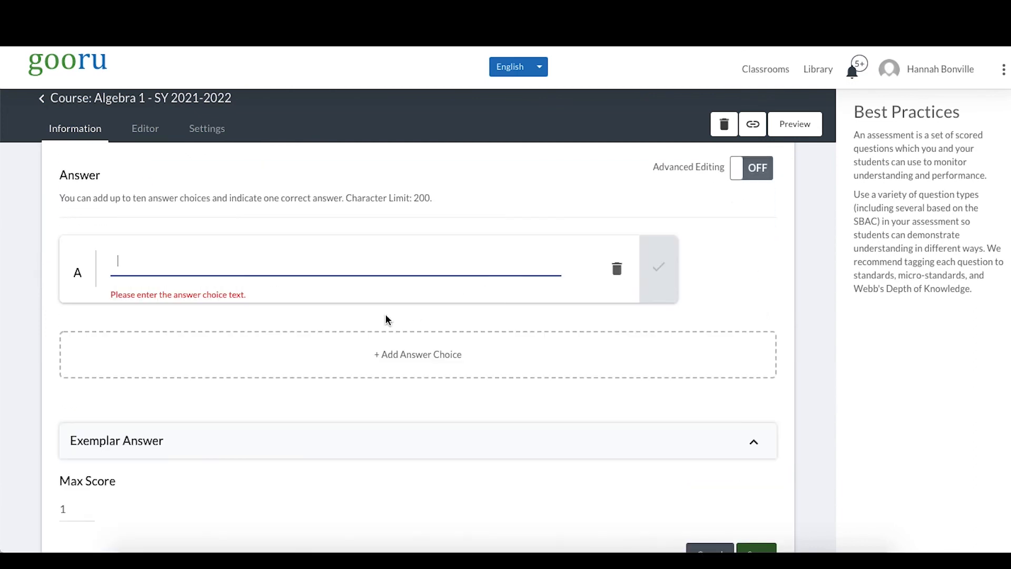
text(1)
click(271, 343)
text(2)
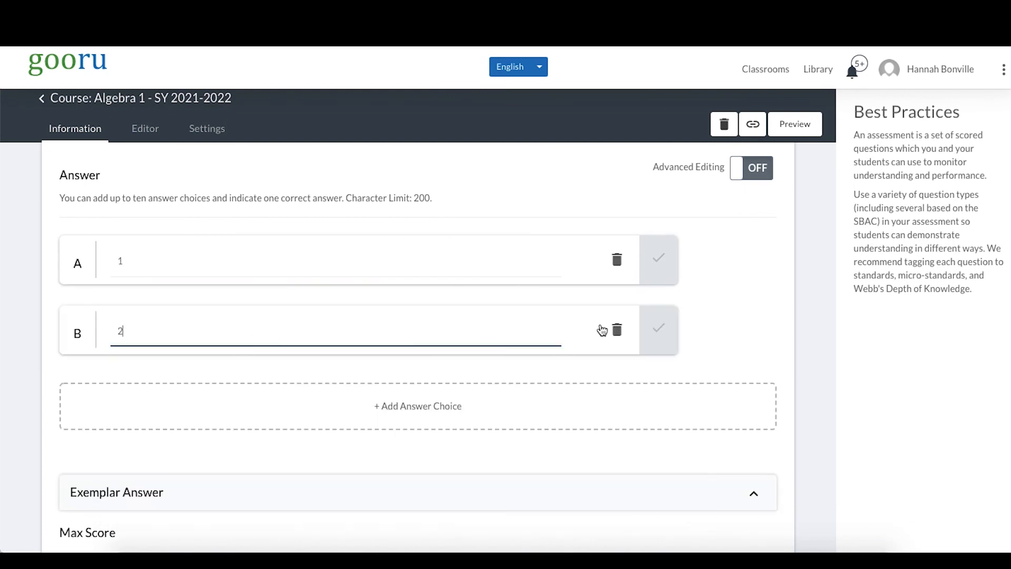
click(657, 276)
scroll(800, 341, down, 5)
click(761, 332)
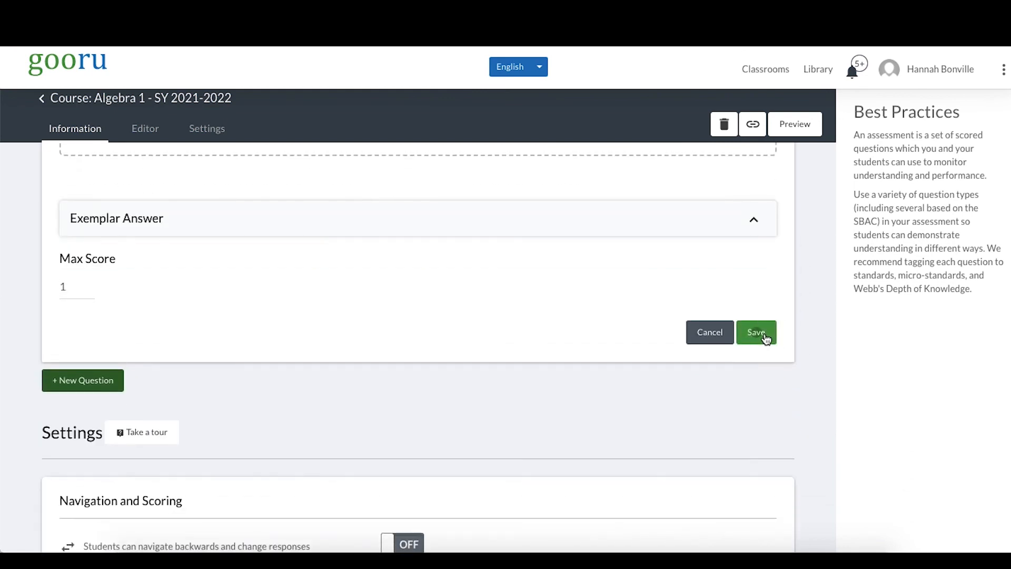
Open Question 1's full details page and start editing its information.
scroll(362, 316, up, 5)
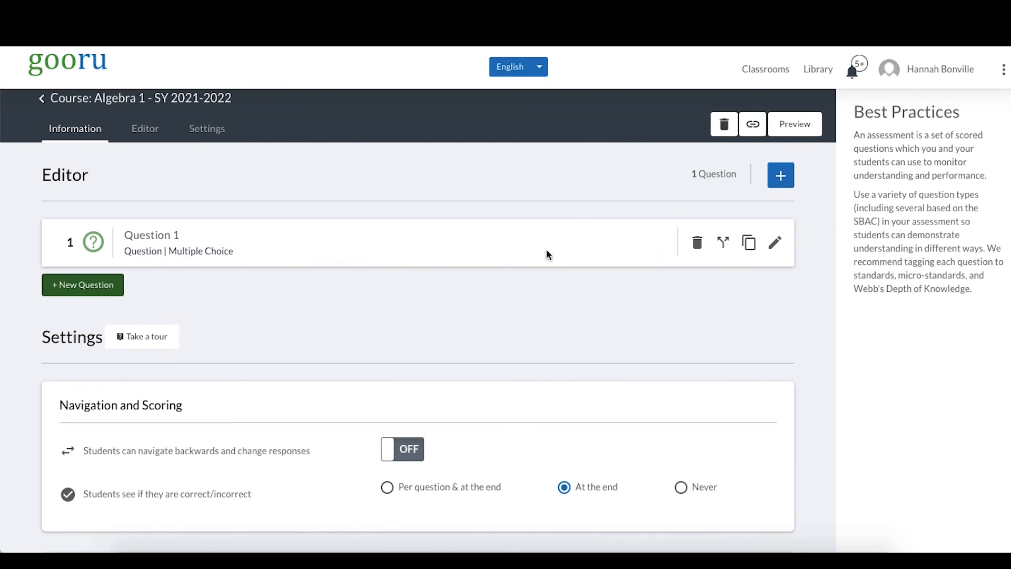
click(154, 251)
scroll(736, 357, up, 3)
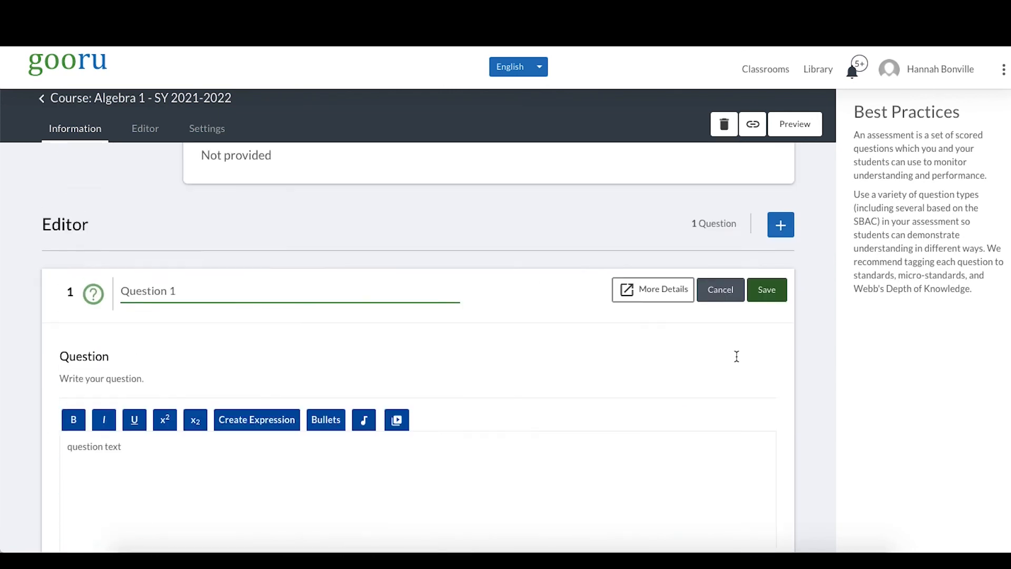
click(653, 310)
scroll(843, 331, down, 8)
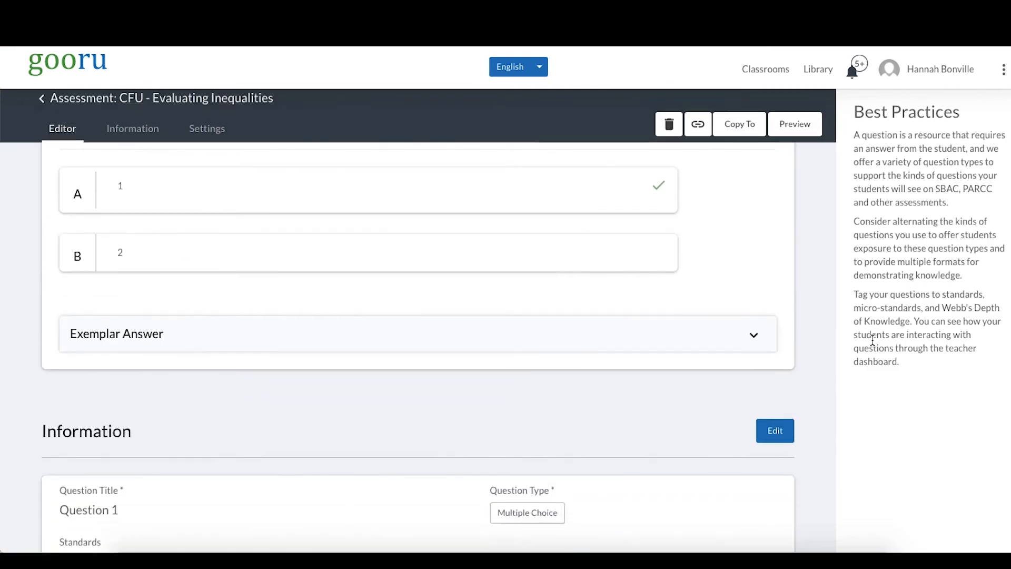
click(775, 311)
Set Question 1's category to K12 and its subject and framework to Math with Common Core State Standards.
scroll(257, 263, down, 5)
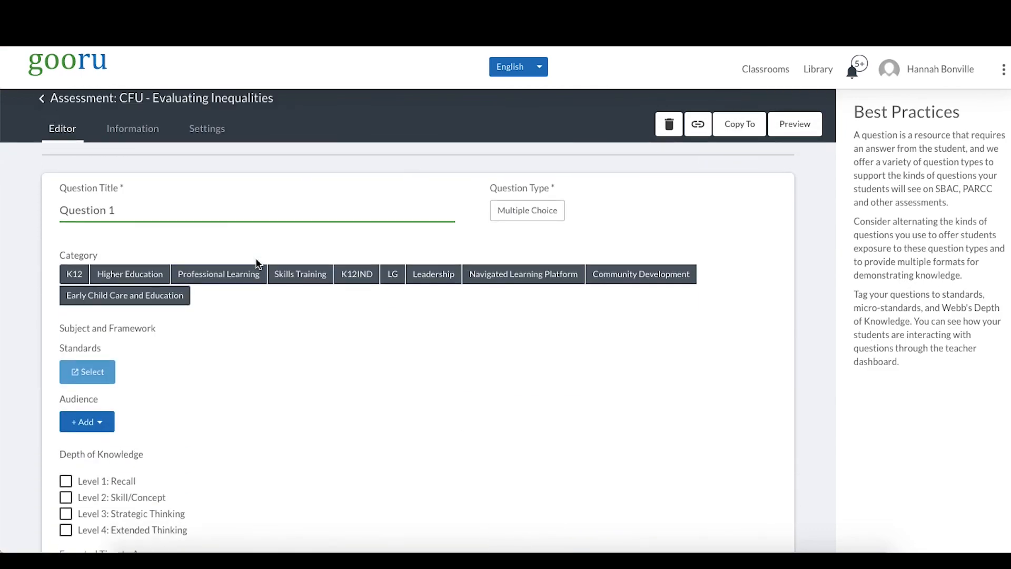
click(74, 202)
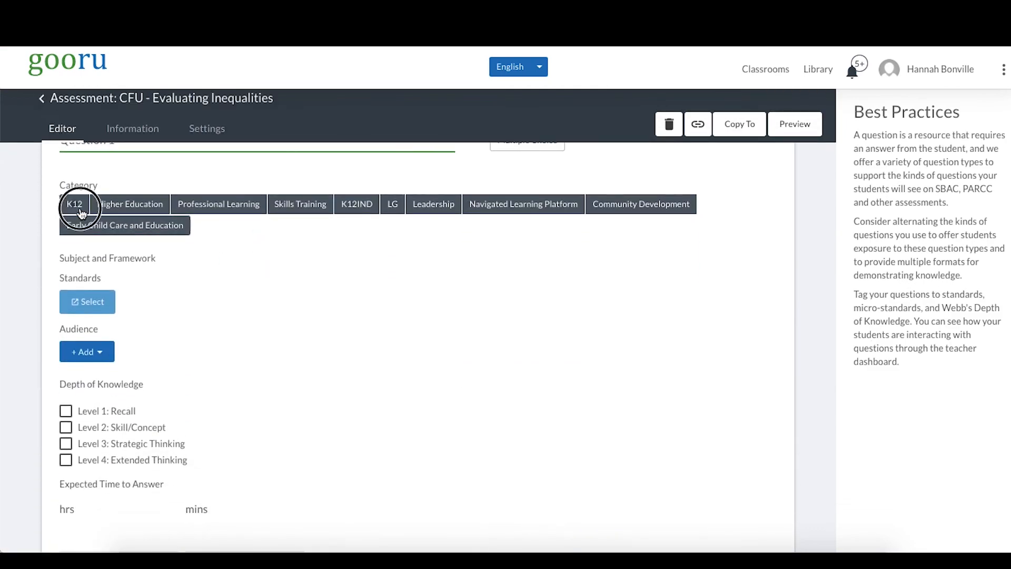
click(114, 291)
scroll(122, 293, down, 3)
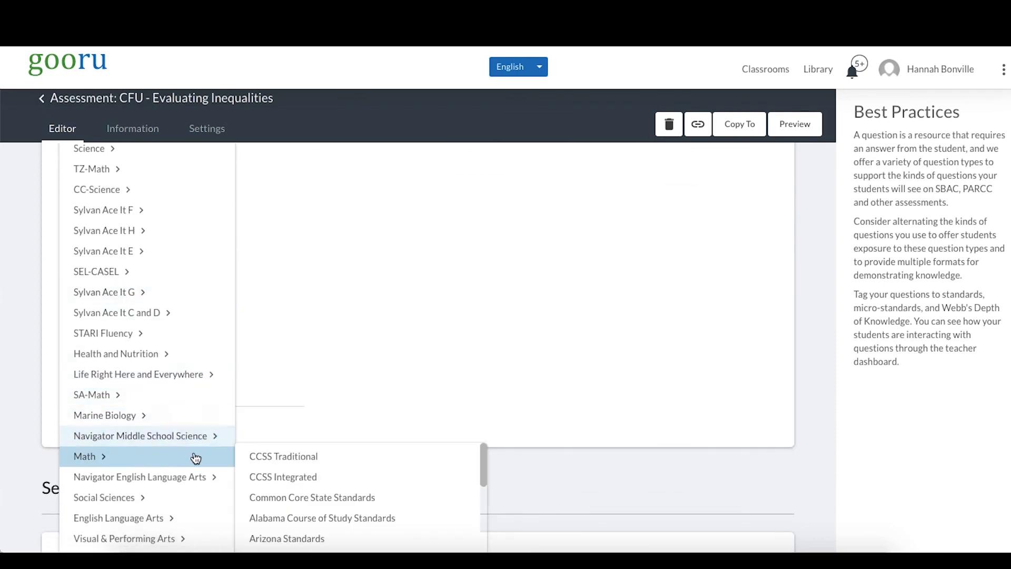
click(264, 457)
scroll(262, 456, up, 3)
click(123, 242)
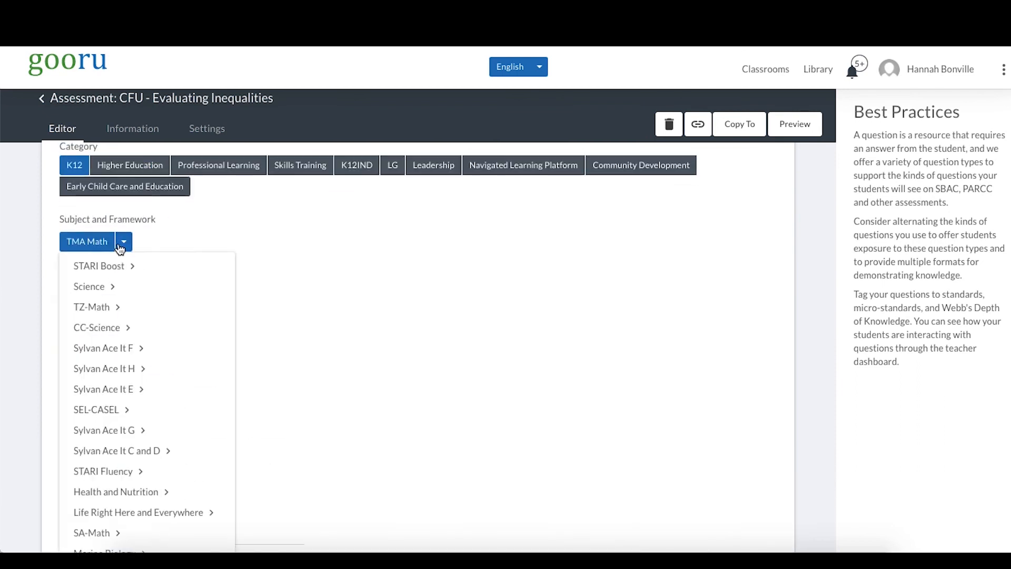
scroll(120, 248, down, 5)
mouse_move(120, 248)
mouse_move(226, 348)
click(292, 389)
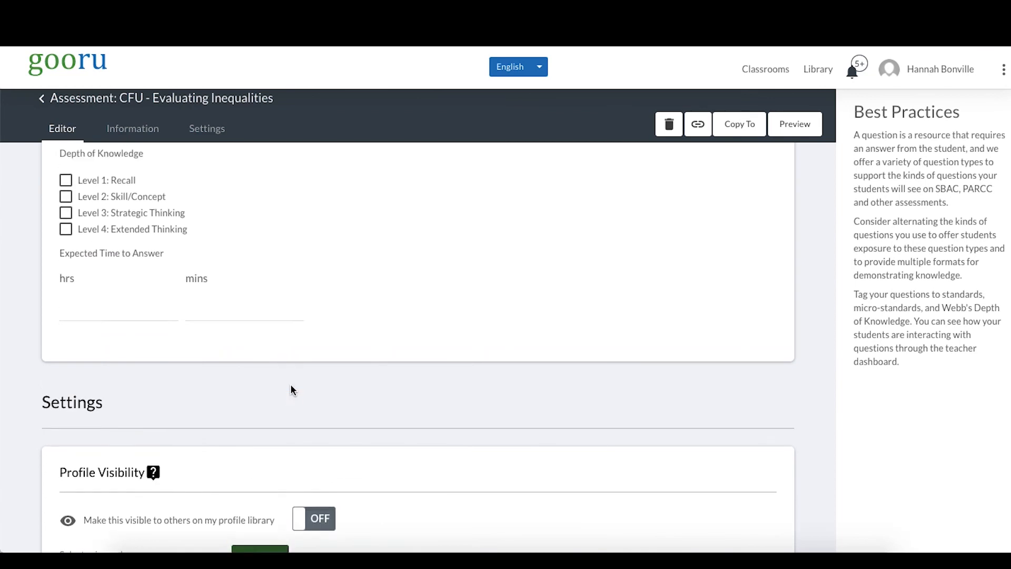
Tag Question 1 with standard HSA-SSE.1.a from High School: Algebra, Seeing Structure in Expressions.
click(88, 263)
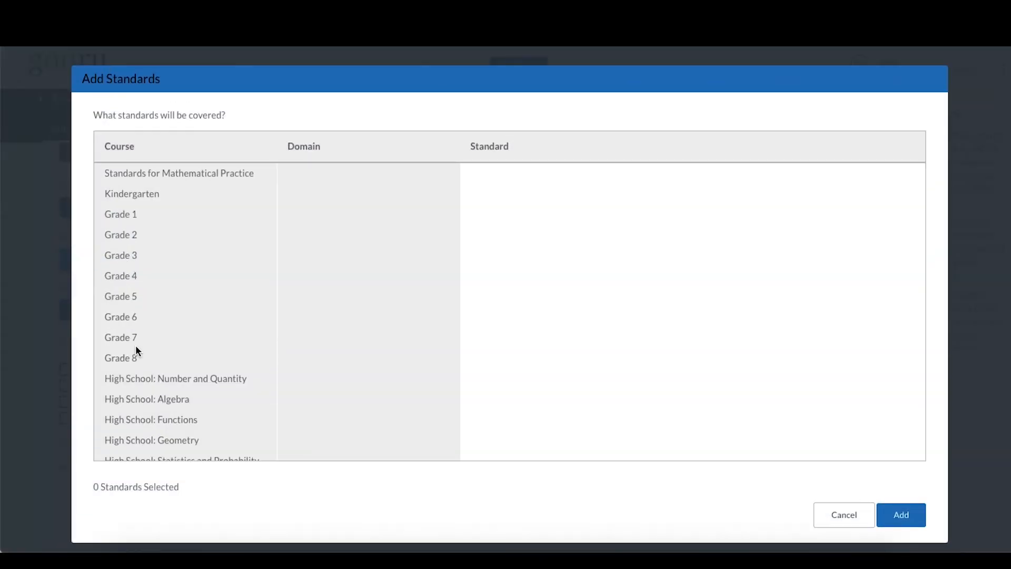
click(150, 404)
click(378, 181)
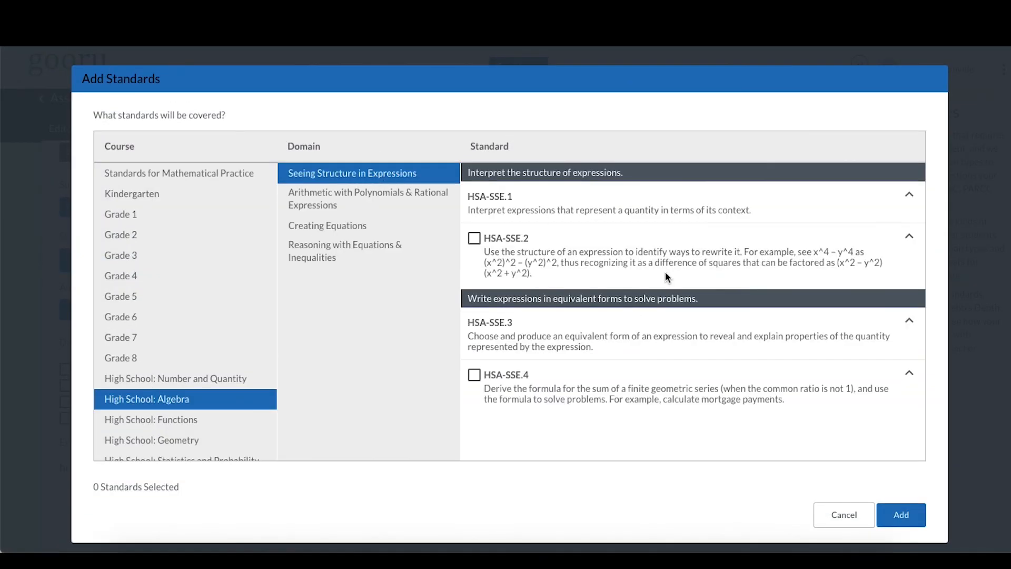
click(909, 195)
click(673, 247)
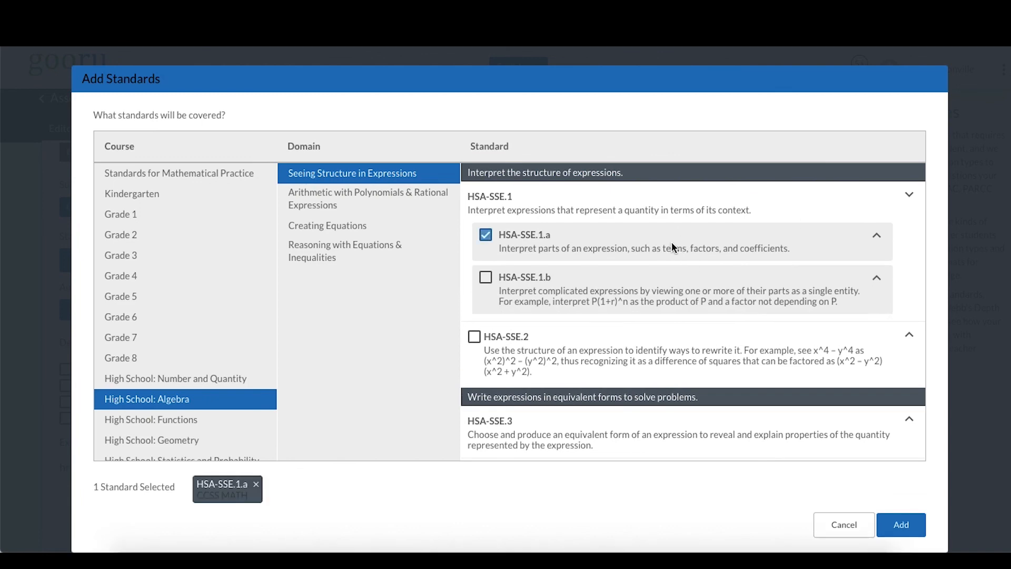
click(902, 525)
Set Question 1's audience to All Students, depth of knowledge to Level 1: Recall and expected time to 1 minute, and save.
scroll(160, 409, down, 1)
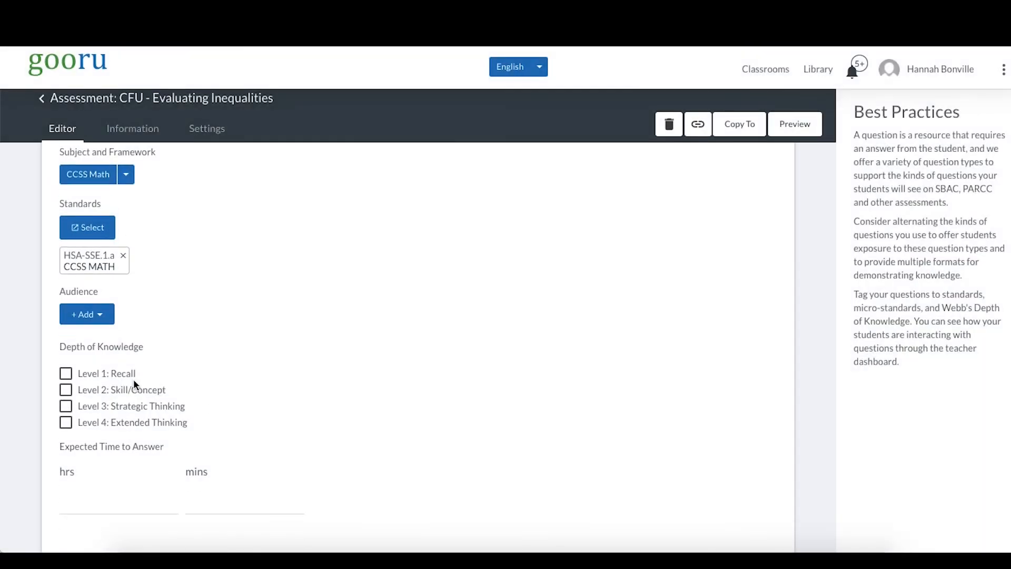
click(87, 317)
click(80, 343)
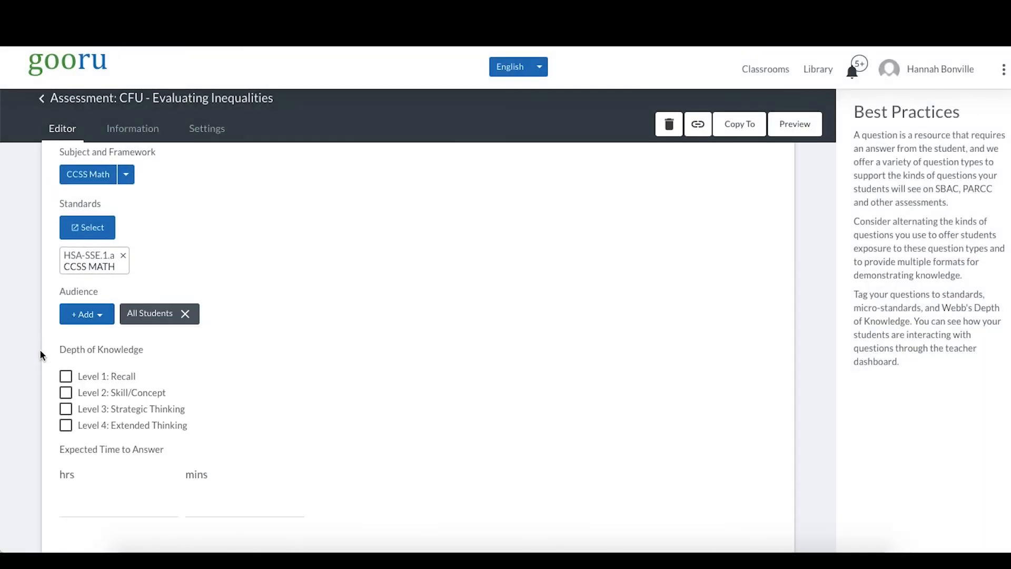
click(65, 378)
click(250, 501)
click(209, 368)
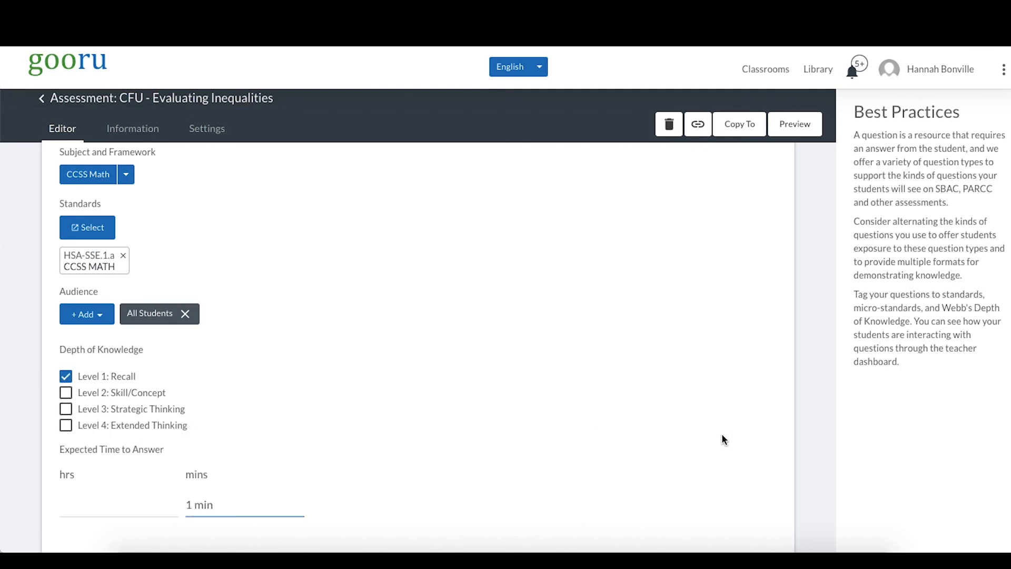
scroll(722, 435, up, 5)
click(774, 251)
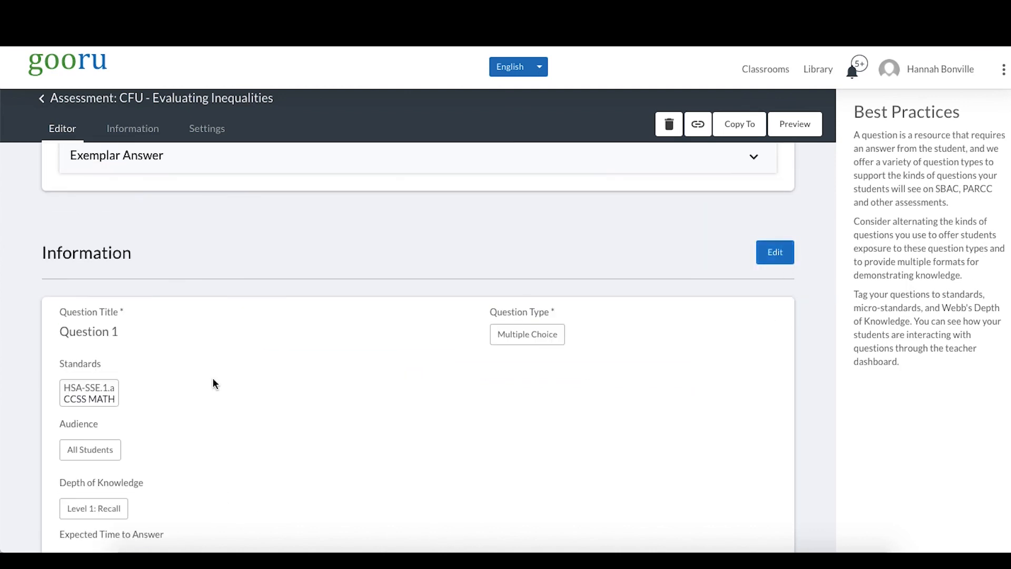
Return from Question 1 to the CFU - Evaluating Inequalities assessment and save its information.
scroll(212, 378, up, 5)
click(187, 109)
scroll(780, 413, down, 10)
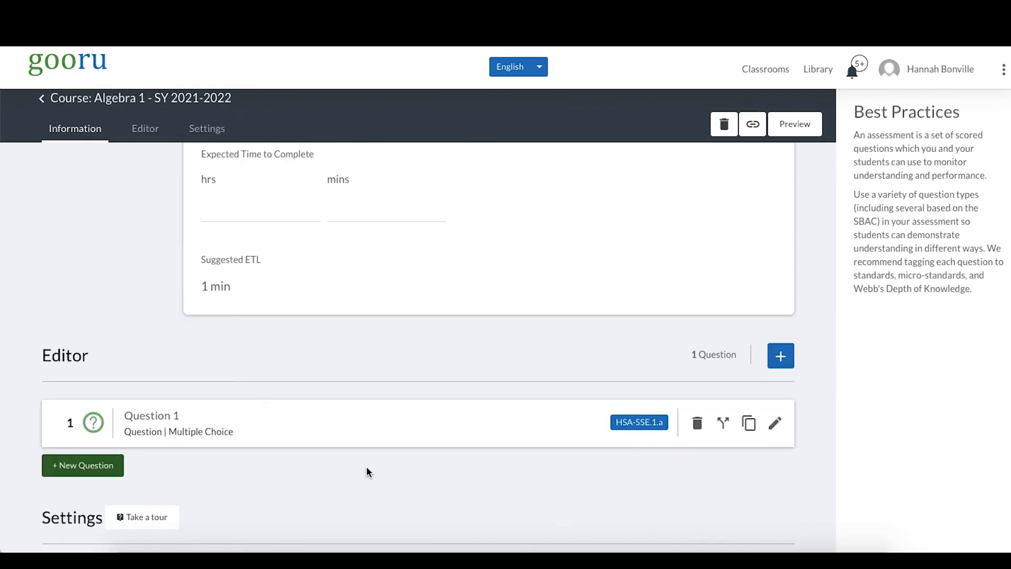
scroll(366, 468, down, 6)
scroll(366, 468, up, 5)
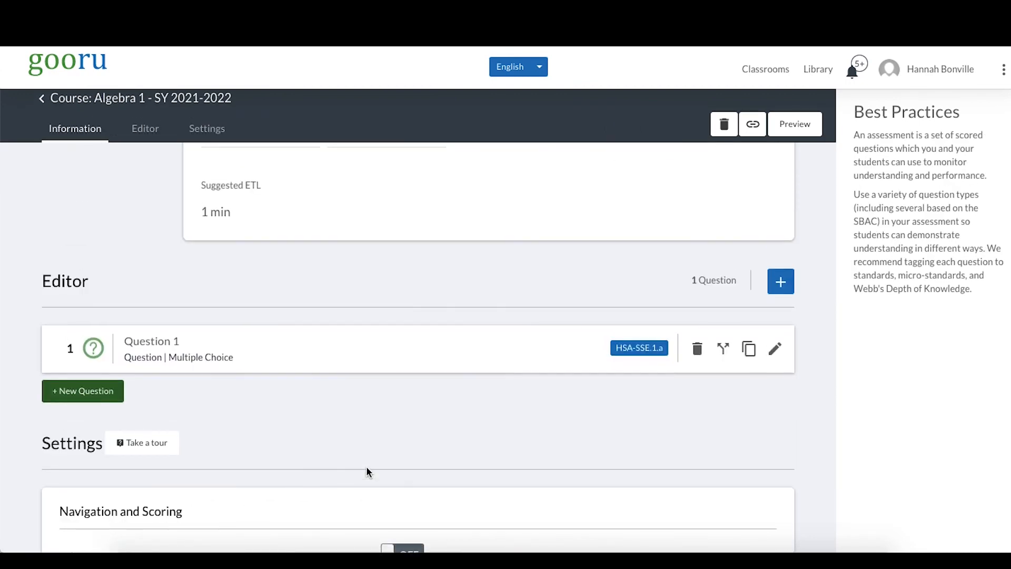
scroll(367, 471, up, 10)
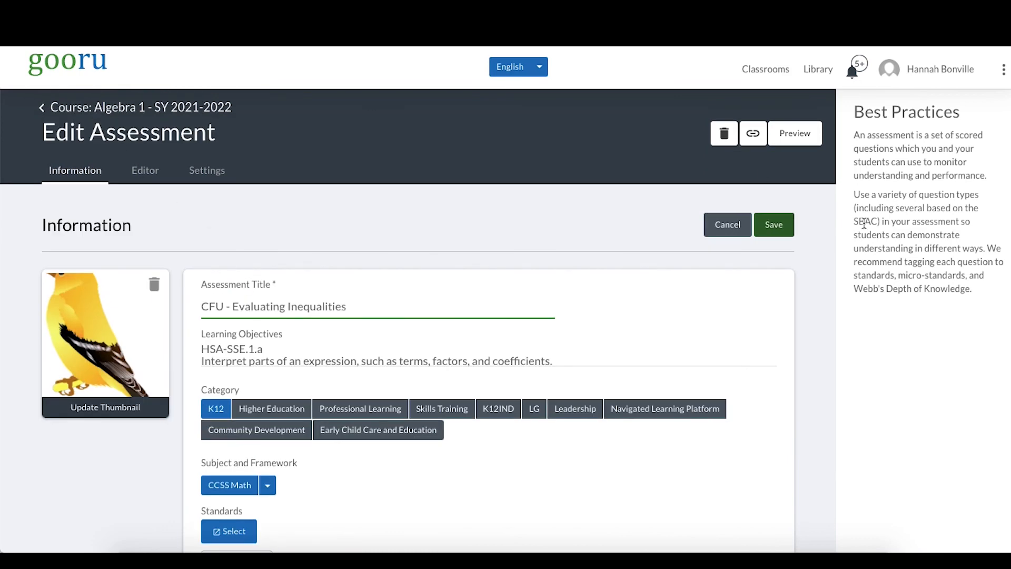
click(783, 227)
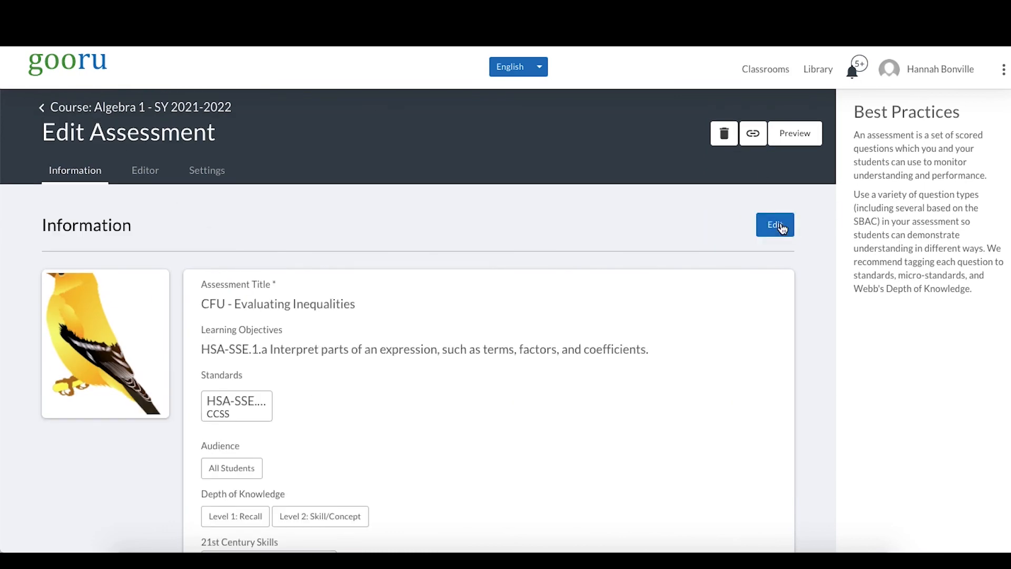
Return to the Algebra 1 course and examine the lessons in Unit 1 and the contents of the Evaluating Inequalities lesson.
click(84, 107)
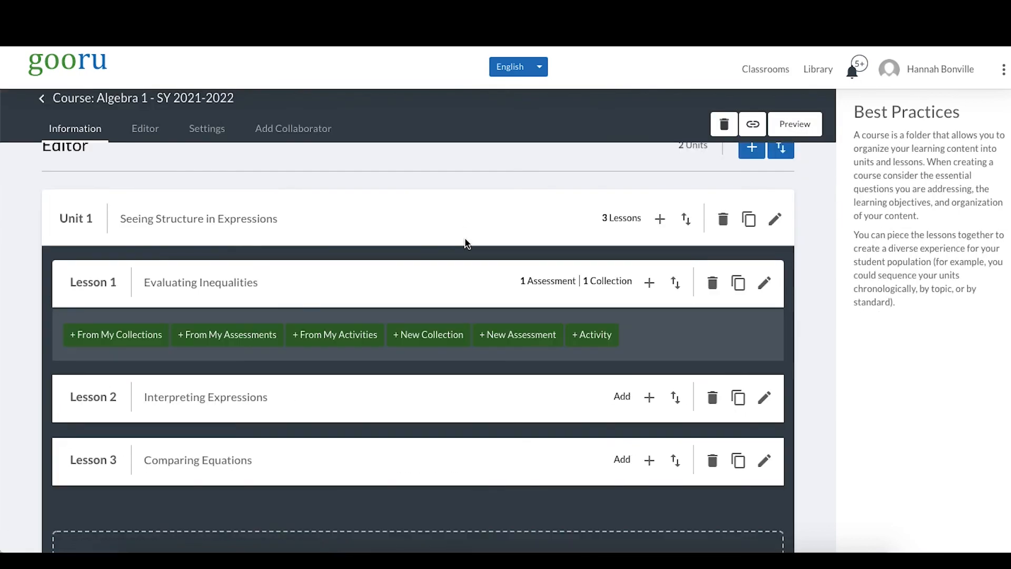
click(297, 226)
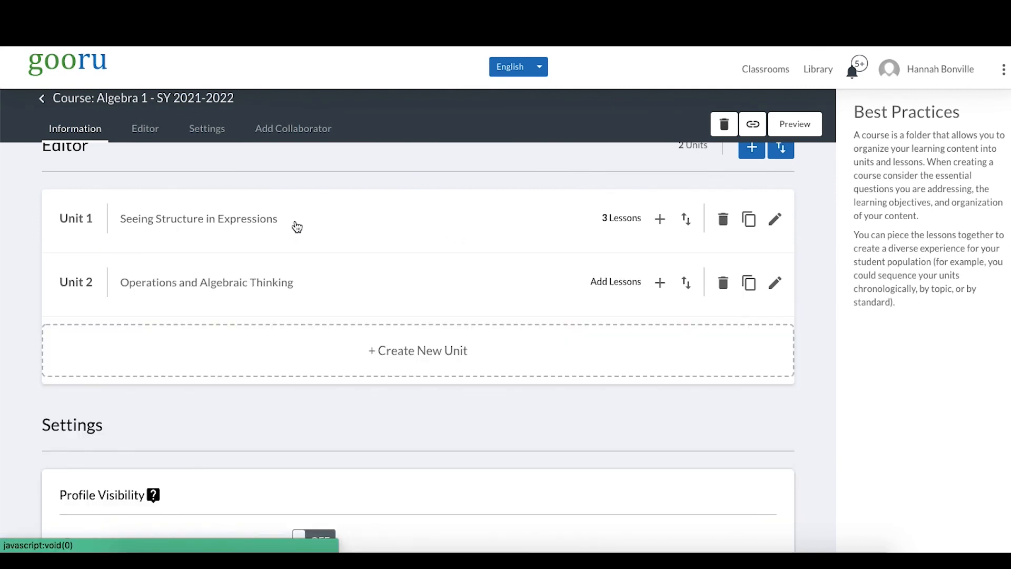
click(297, 226)
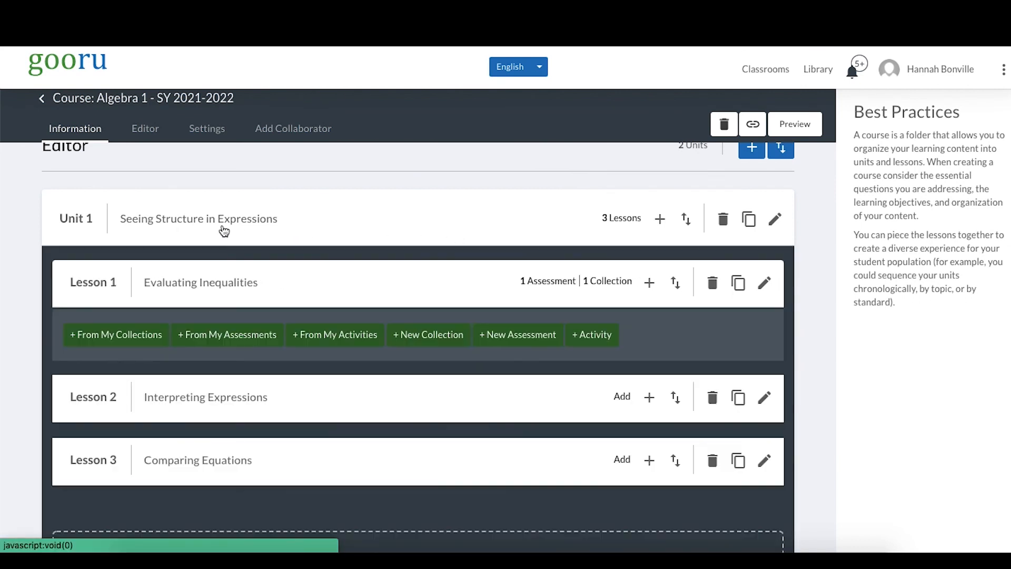
click(214, 283)
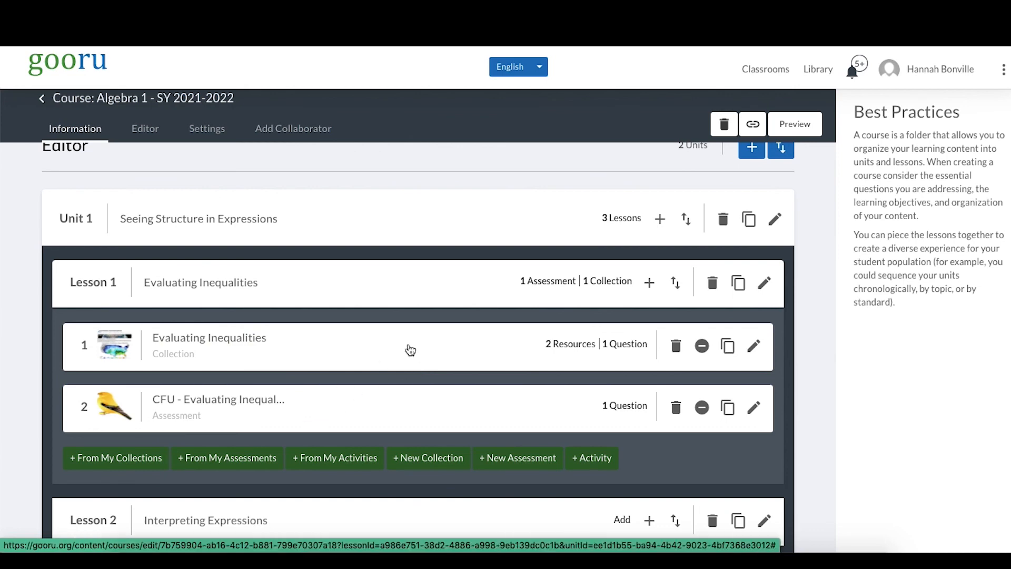
scroll(409, 349, down, 2)
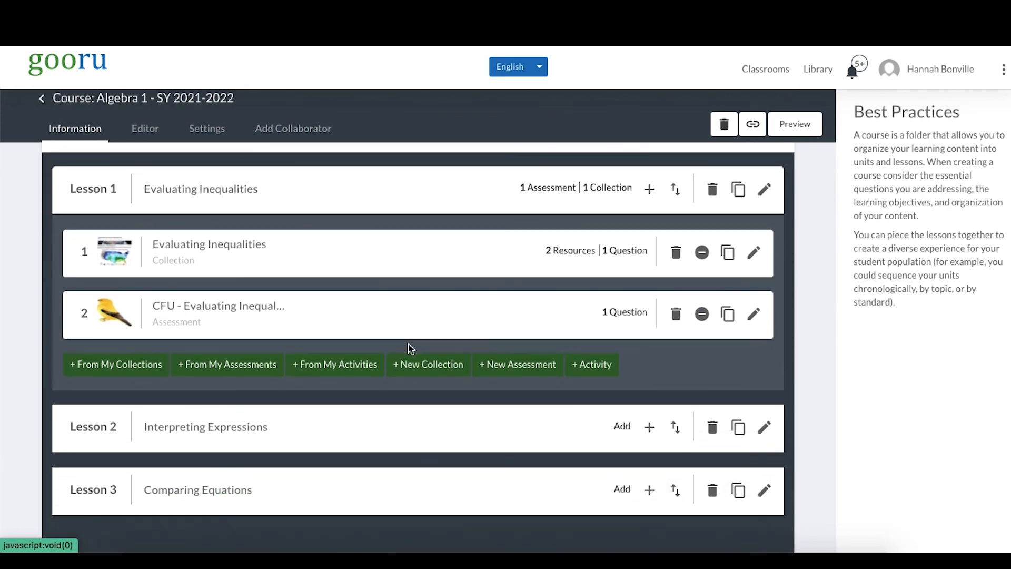
click(254, 210)
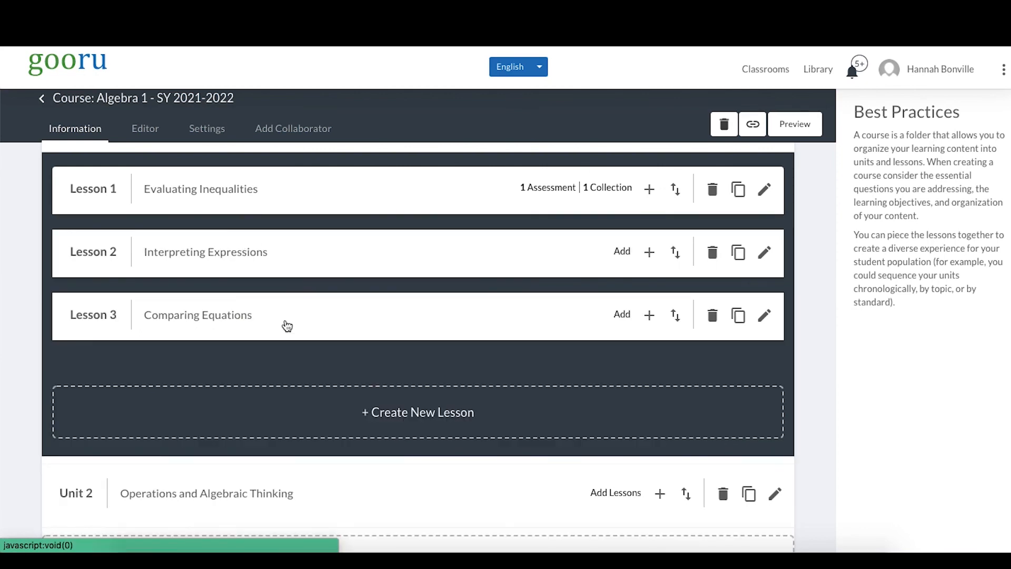
scroll(286, 325, down, 2)
scroll(287, 325, up, 5)
click(235, 294)
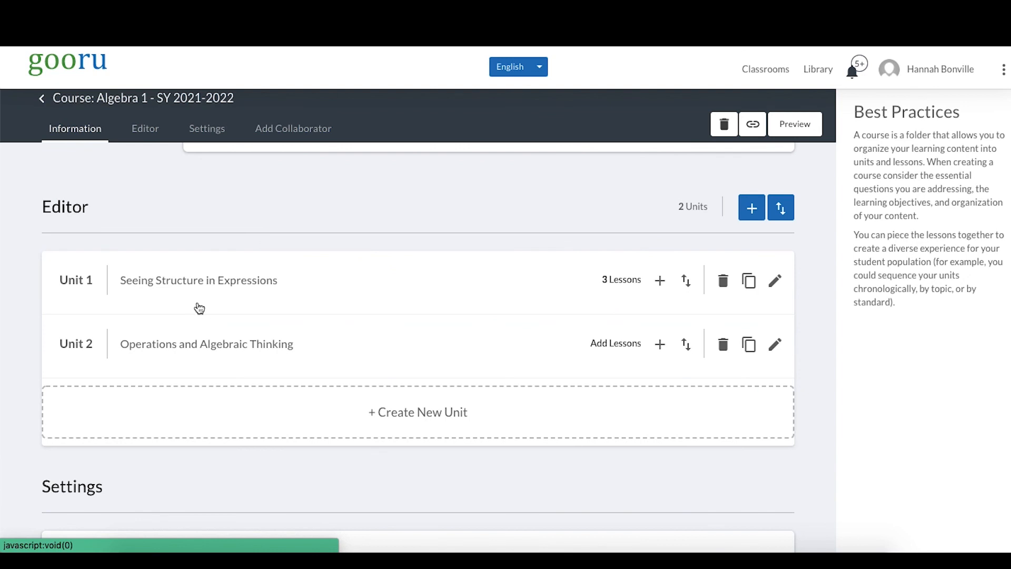
Set the course's expected time to learn to 18 minutes and save the course information.
scroll(199, 308, up, 5)
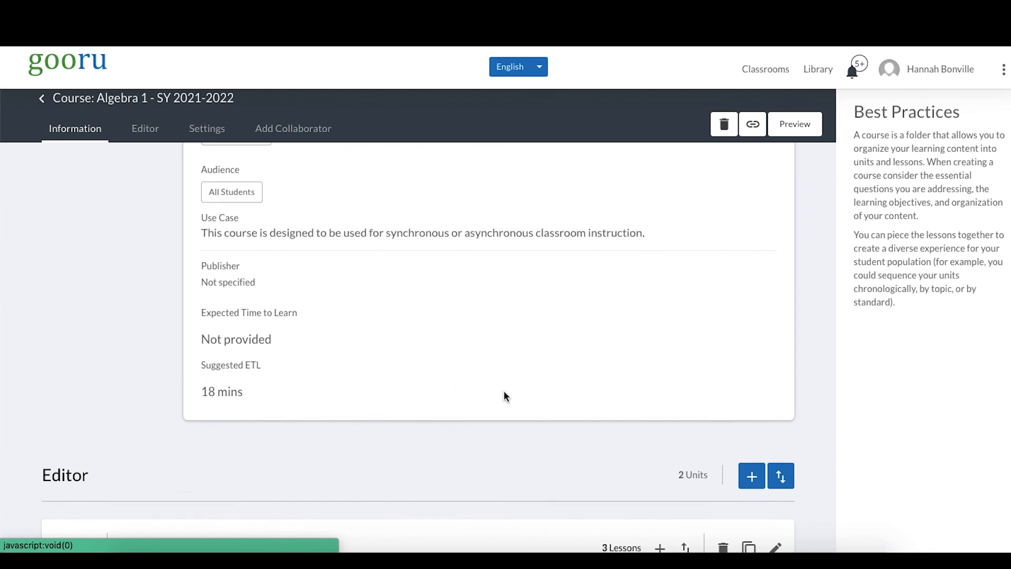
scroll(504, 393, up, 8)
click(775, 227)
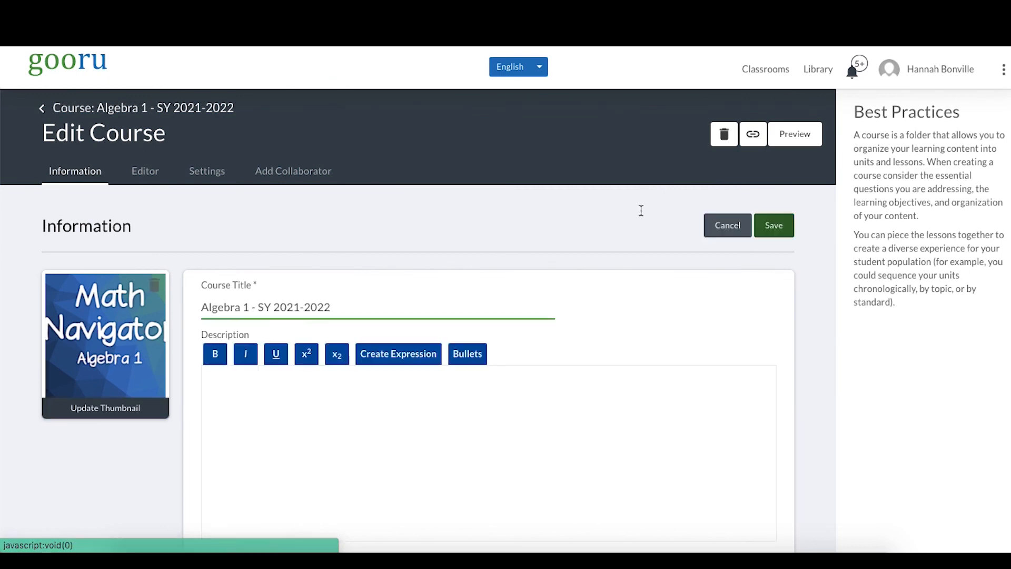
scroll(163, 291, down, 10)
scroll(387, 251, up, 2)
click(366, 262)
text(18)
click(570, 311)
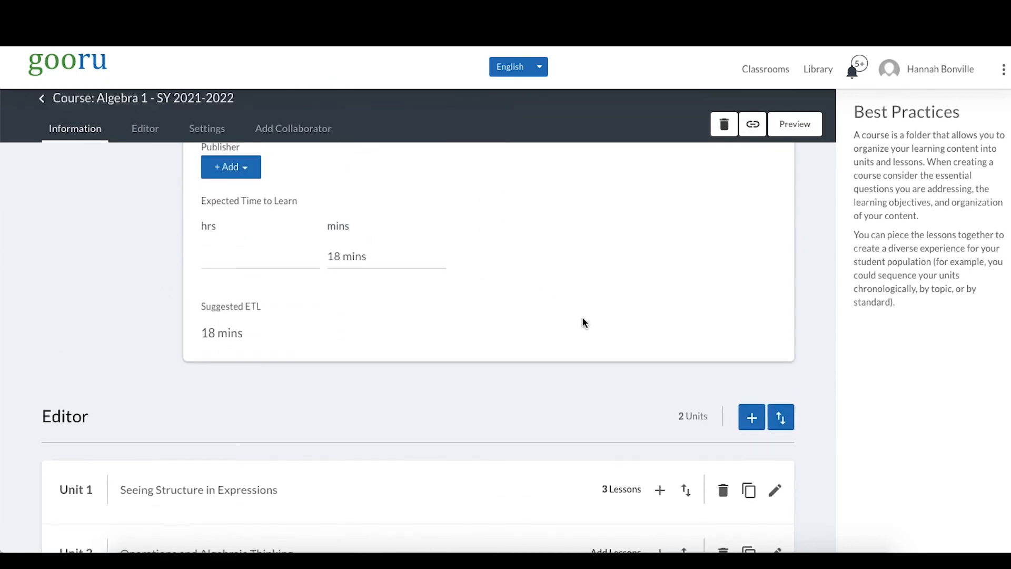
scroll(308, 348, up, 10)
scroll(617, 278, up, 2)
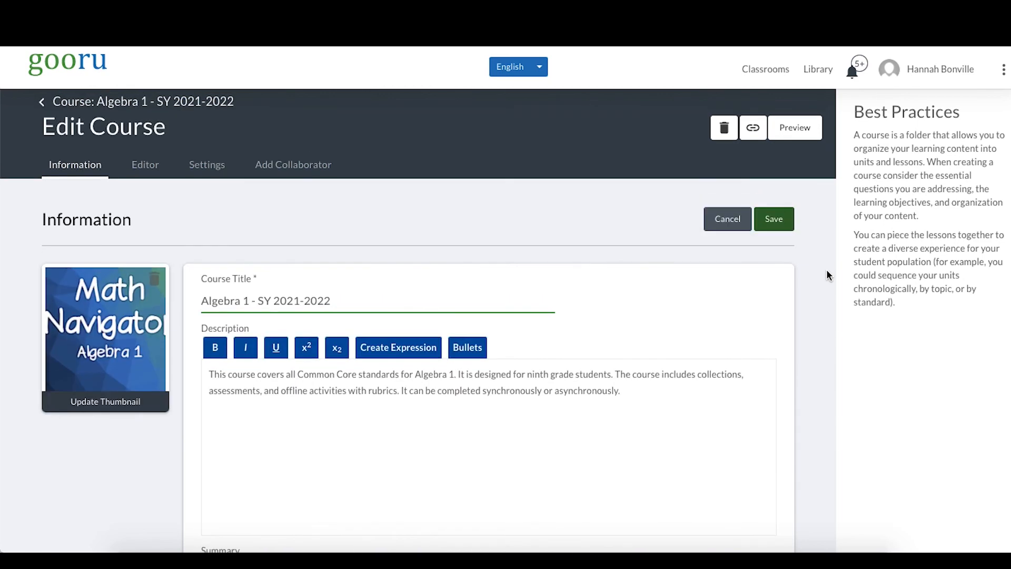
click(773, 219)
Review the saved course information and unit list, and return to the library of courses.
scroll(267, 257, down, 6)
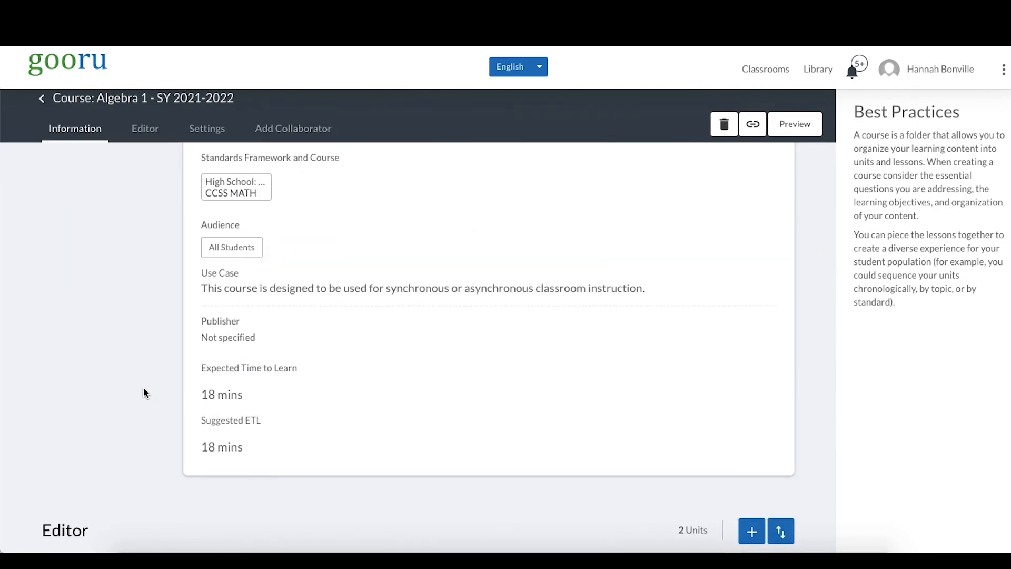
scroll(144, 390, down, 5)
scroll(143, 393, down, 1)
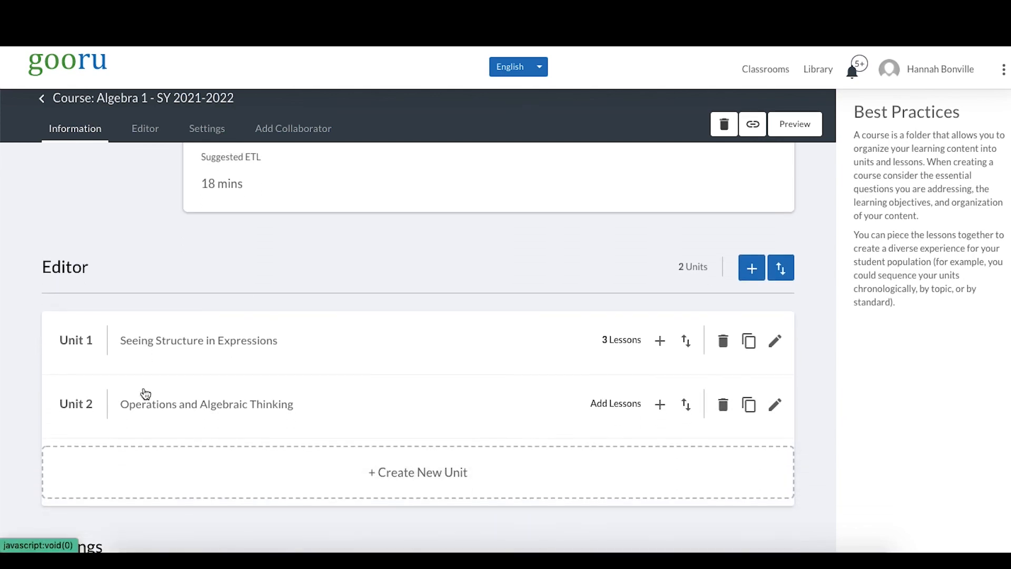
scroll(143, 393, up, 10)
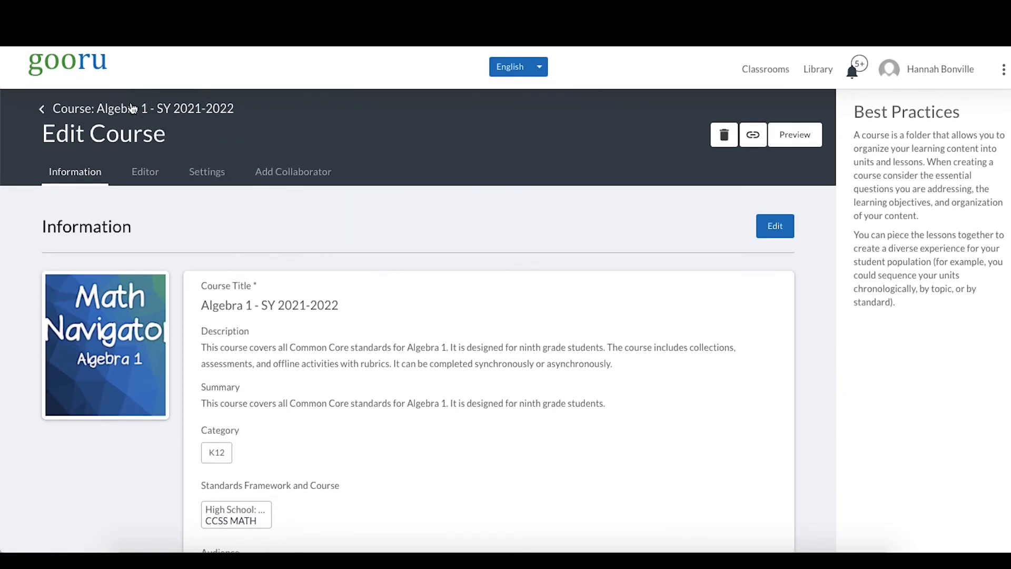
click(130, 108)
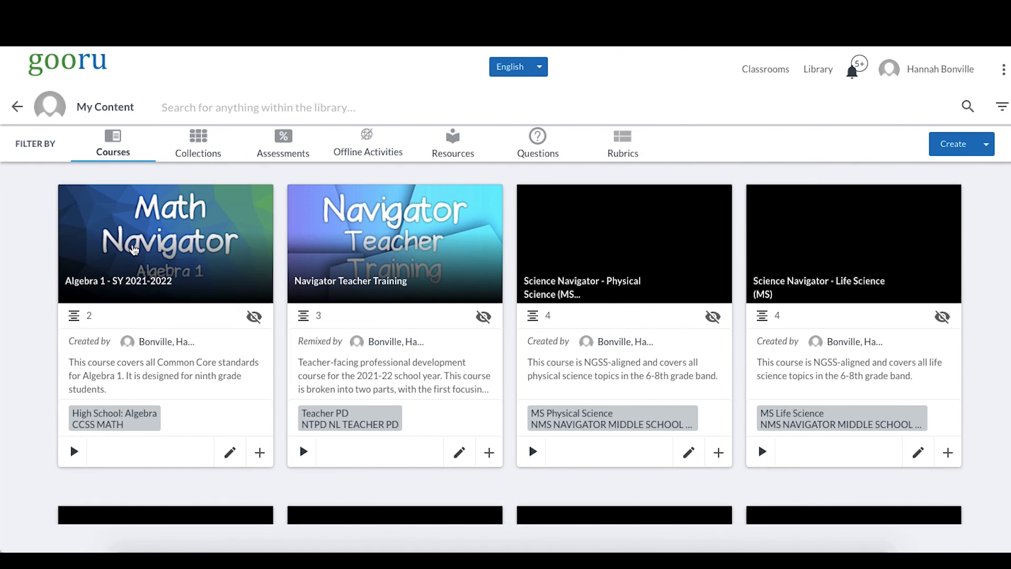